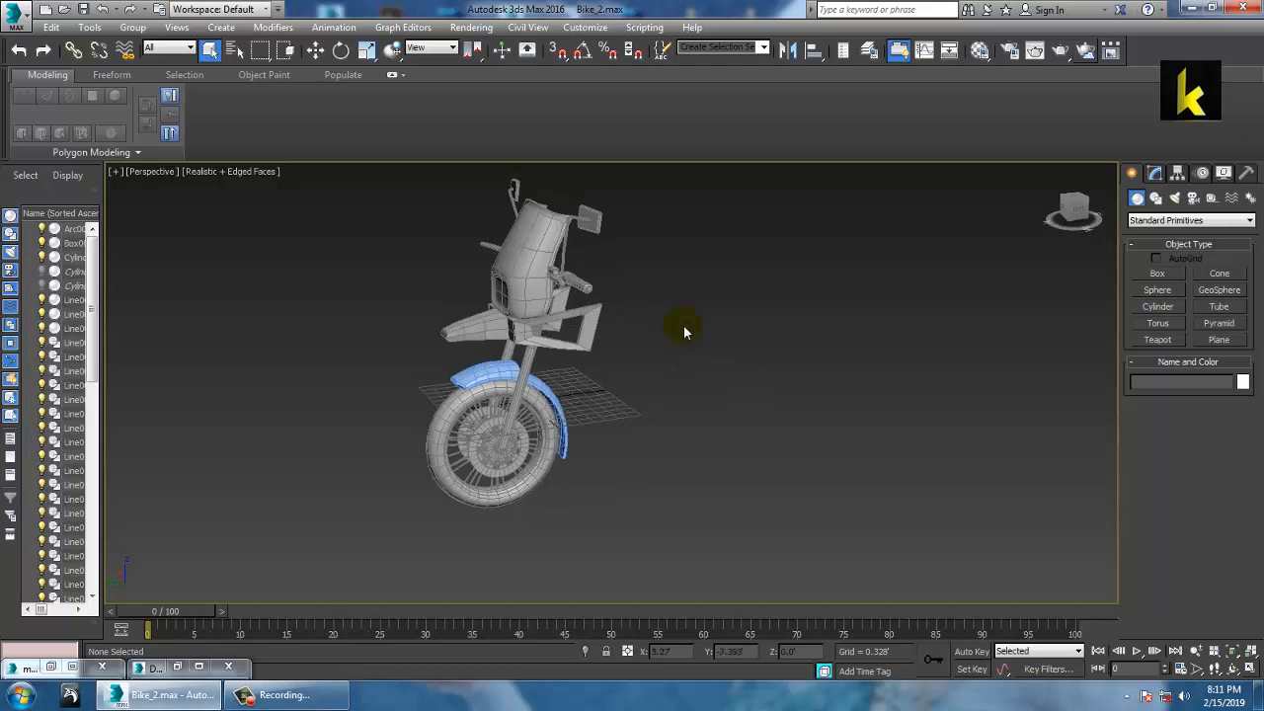
Select all the motorcycle parts and give them the same grey object color.
{"action": "scroll", "coordinate": [368, 291], "scroll_direction": "down", "scroll_amount": 5}
{"action": "left_click_drag", "start_coordinate": [291, 202], "coordinate": [1250, 425]}
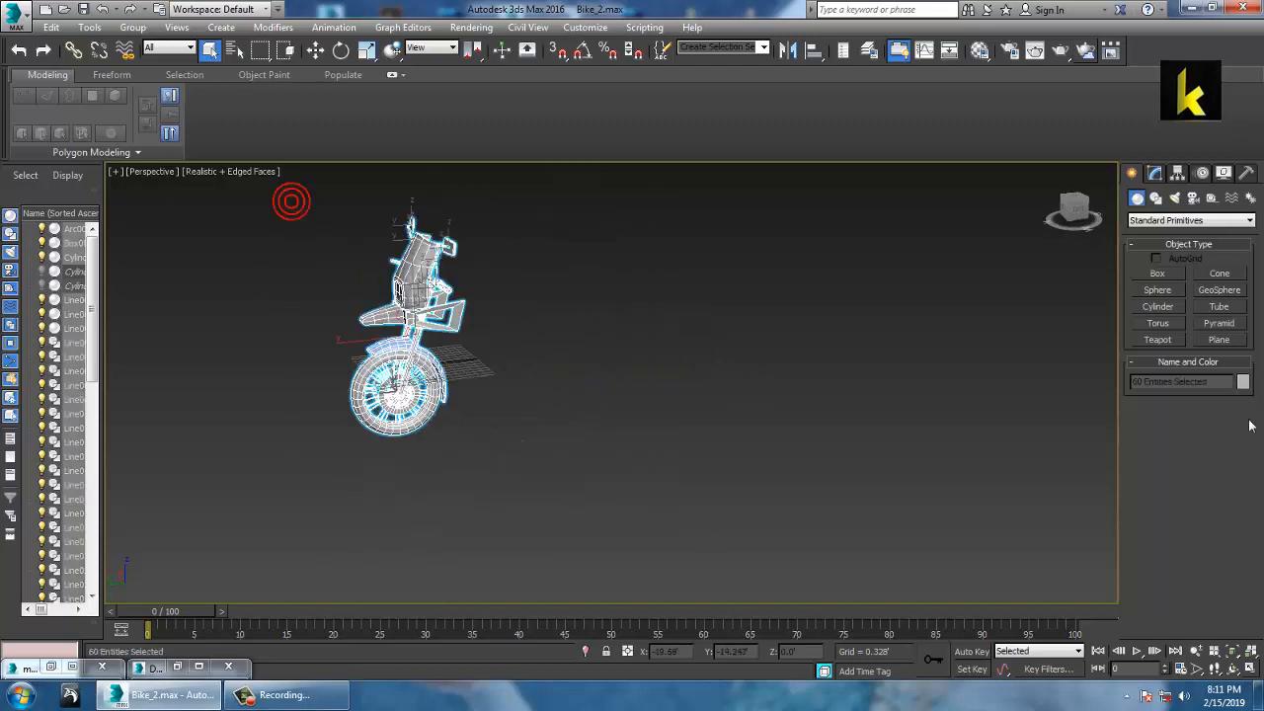
{"action": "left_click", "coordinate": [1242, 382]}
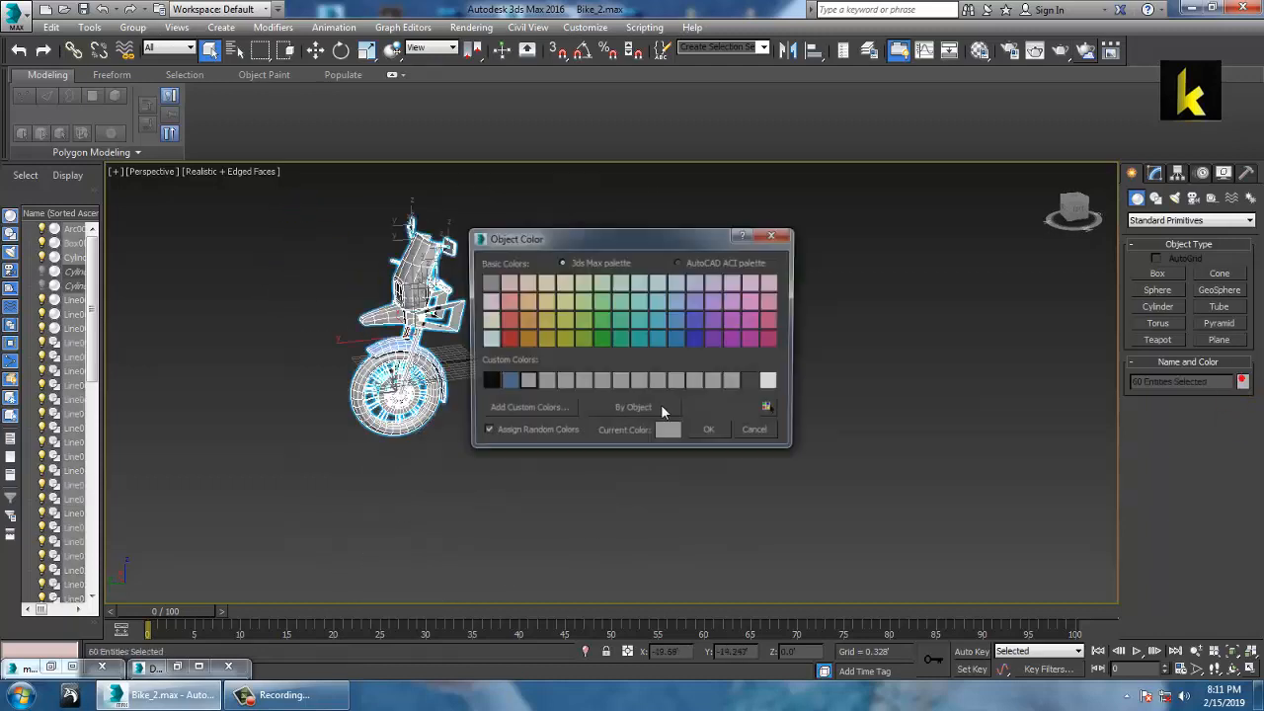
{"action": "left_click", "coordinate": [708, 433]}
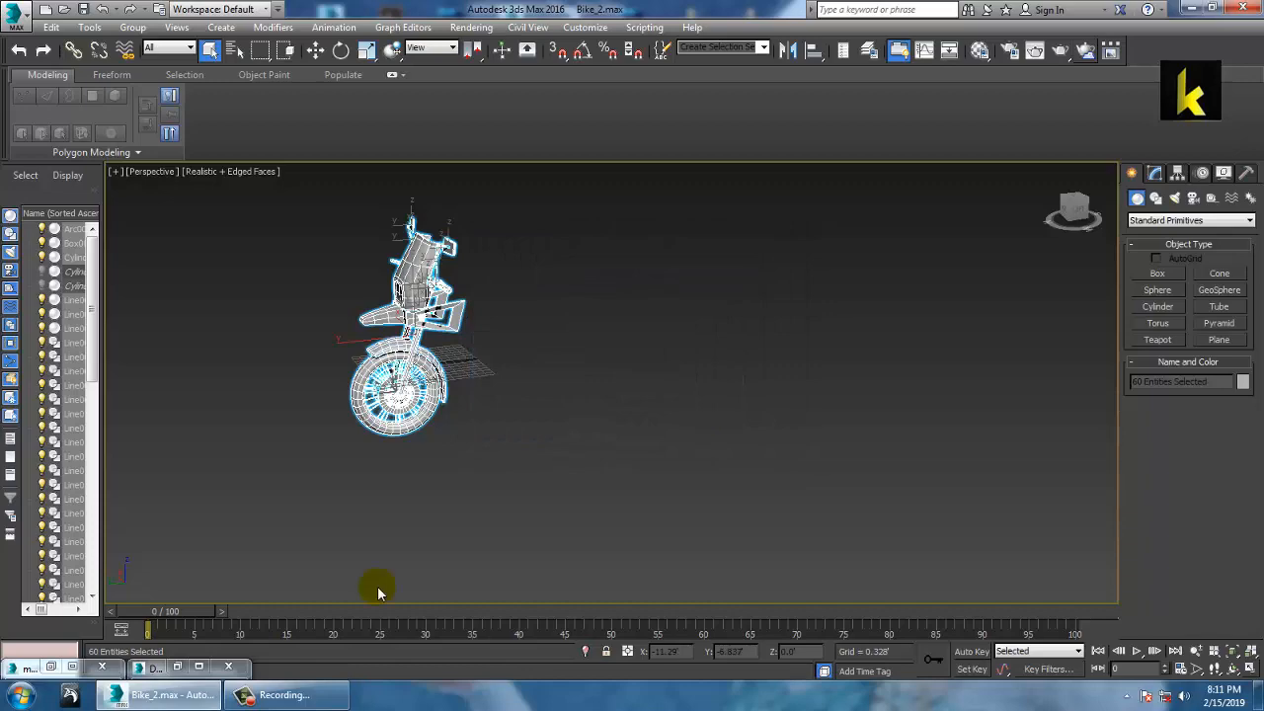
Bring up the Dev-motorcycle-1.png reference image, shrink its window and place it beside the modelling area.
{"action": "left_click", "coordinate": [50, 669]}
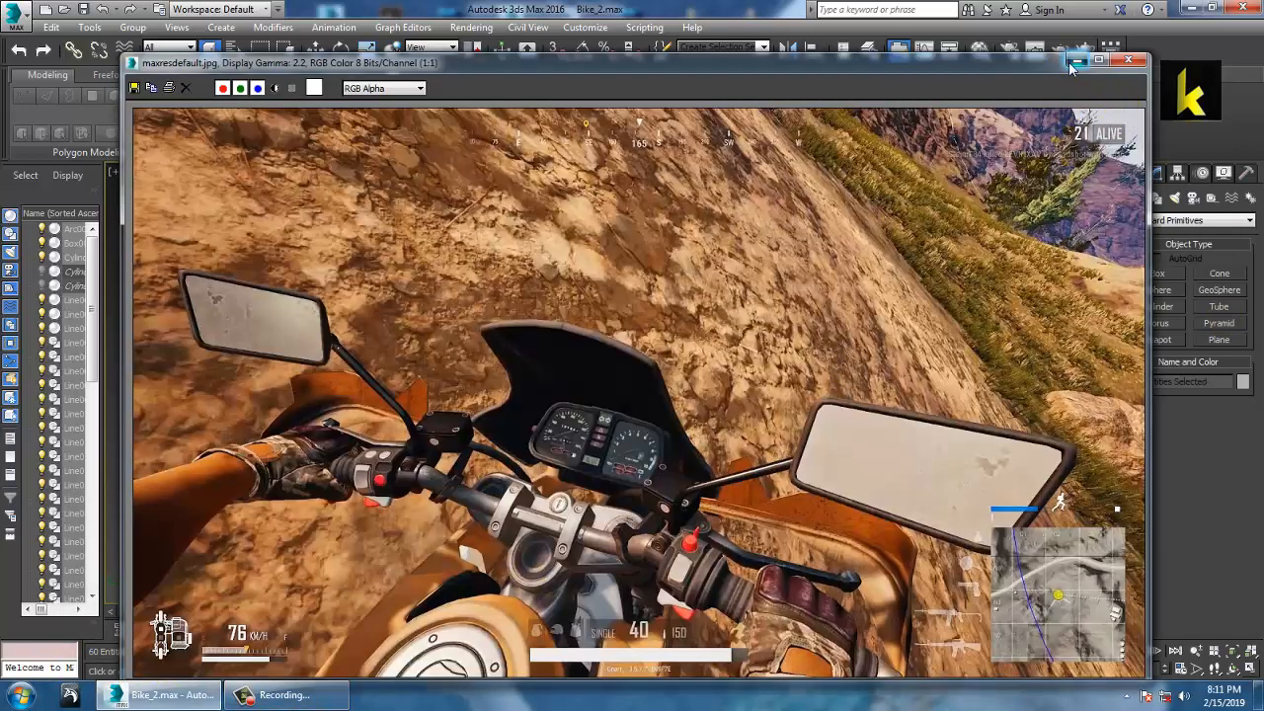
{"action": "left_click", "coordinate": [1075, 62]}
{"action": "left_click", "coordinate": [176, 667]}
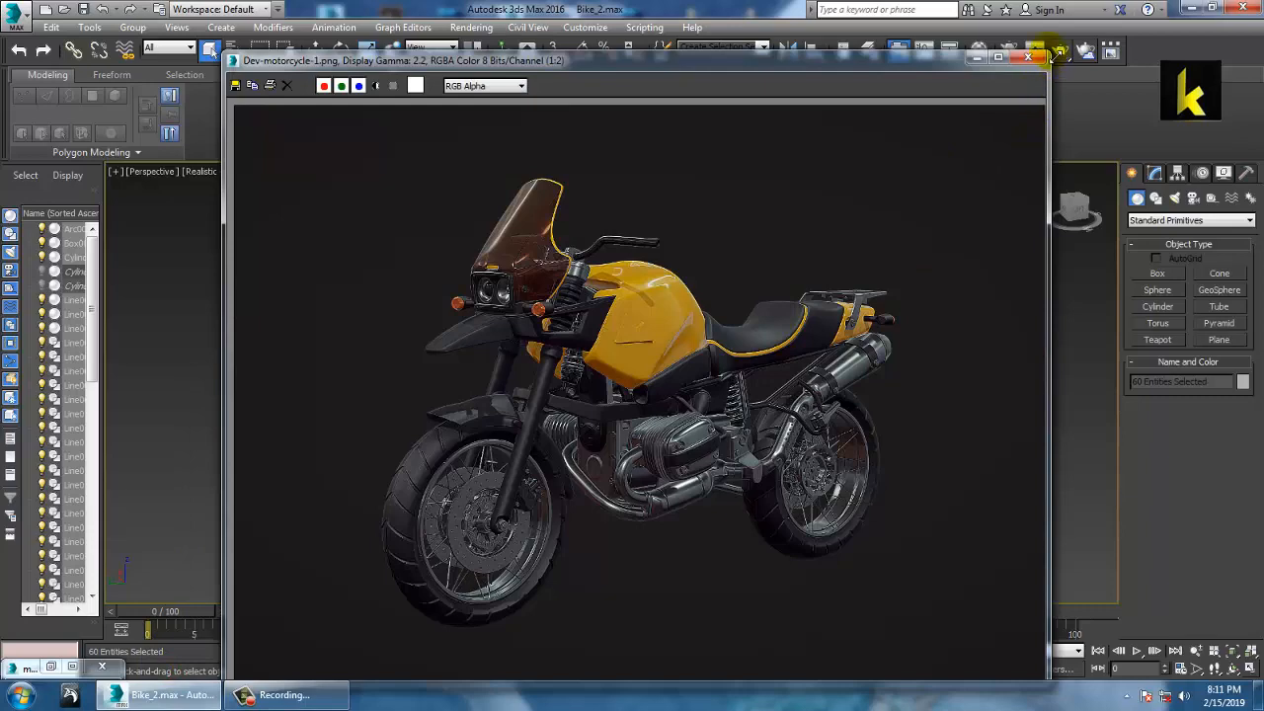
{"action": "left_click_drag", "start_coordinate": [1052, 54], "coordinate": [798, 213]}
{"action": "left_click_drag", "start_coordinate": [520, 224], "coordinate": [209, 113]}
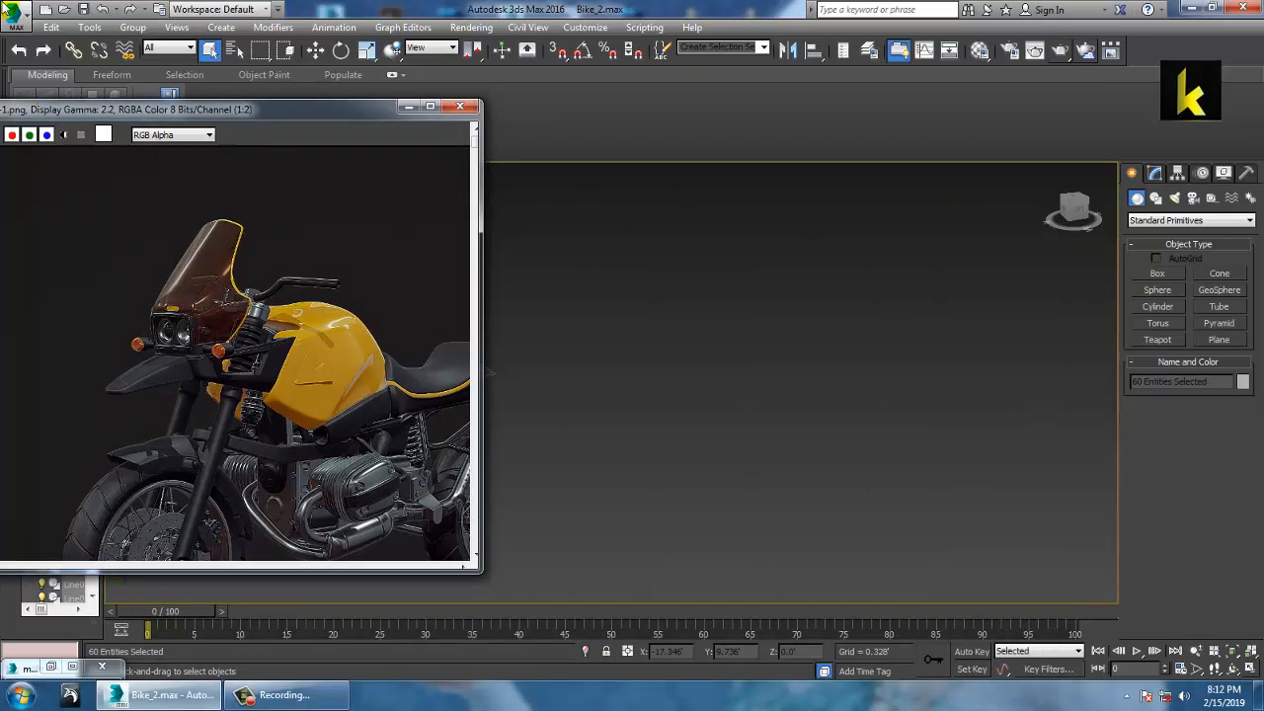
Create a box about 2.61' long, 1.85' wide and 2.69' high behind the front forks as the fuel tank base.
{"action": "middle_click_drag", "start_coordinate": [598, 376], "coordinate": [985, 446]}
{"action": "middle_click_drag", "start_coordinate": [837, 424], "coordinate": [734, 404]}
{"action": "middle_click_drag", "start_coordinate": [735, 404], "coordinate": [788, 341], "text": "alt"}
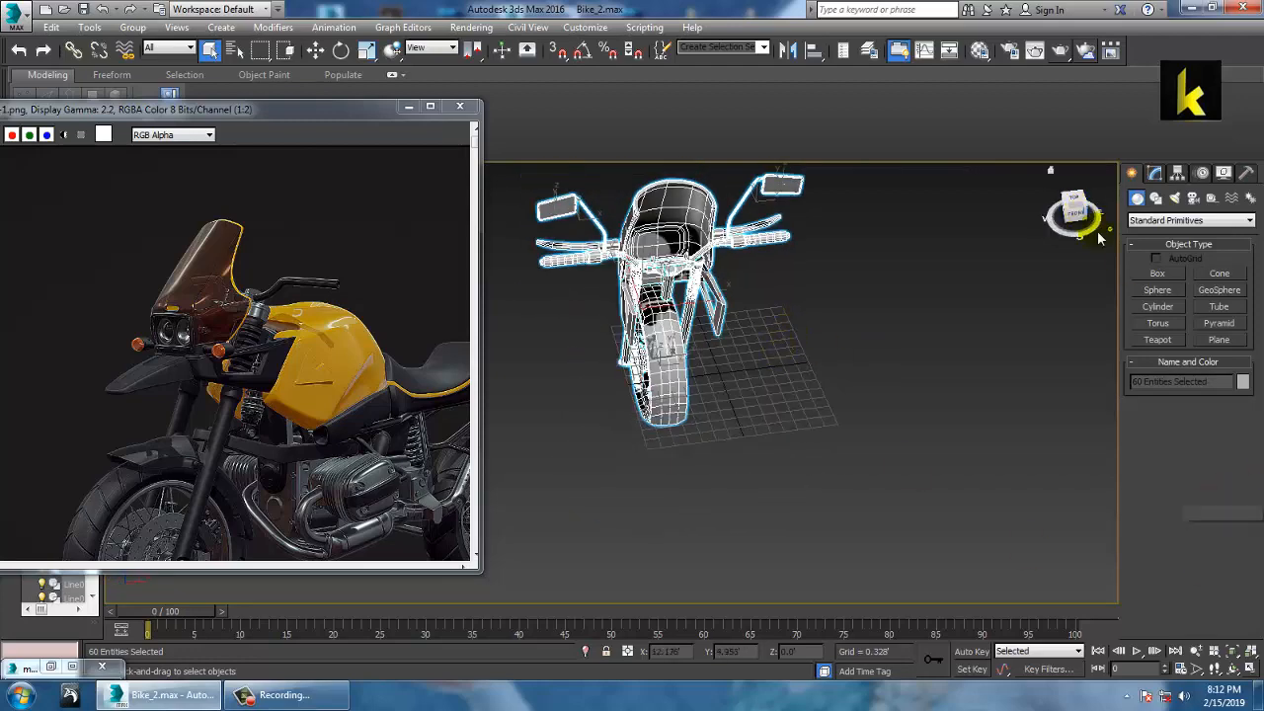
{"action": "left_click", "coordinate": [1157, 273]}
{"action": "middle_click_drag", "start_coordinate": [771, 522], "coordinate": [756, 389], "text": "alt"}
{"action": "key", "text": "alt+w"}
{"action": "key", "text": "alt+w"}
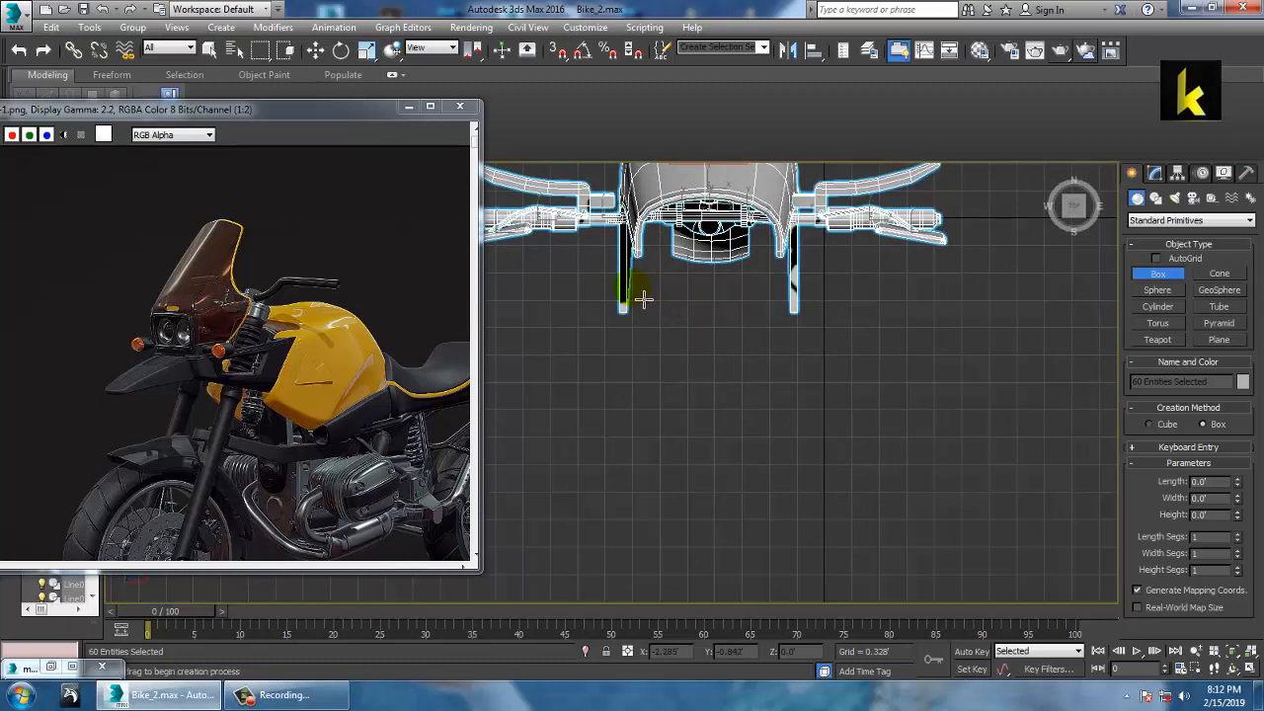
{"action": "left_click_drag", "start_coordinate": [634, 288], "coordinate": [798, 515]}
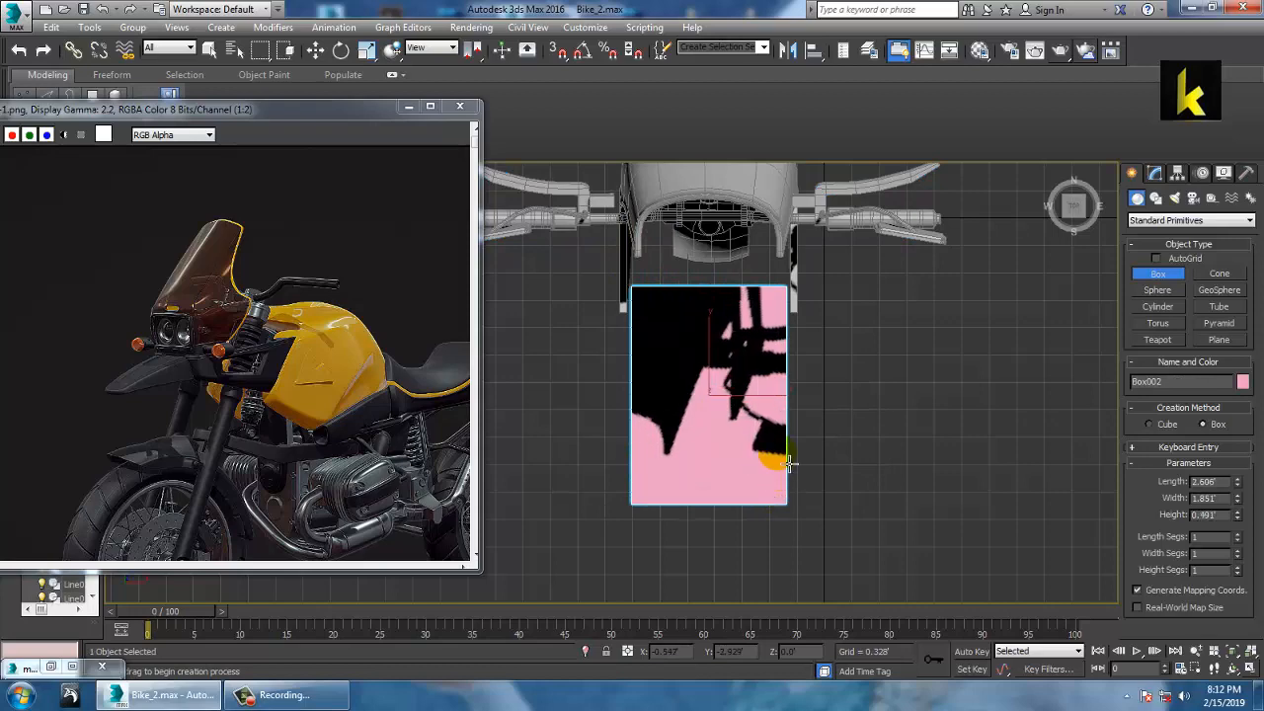
{"action": "left_click", "coordinate": [759, 291]}
Set the tank box's height to about 2.126'.
{"action": "key", "text": "w"}
{"action": "key", "text": "alt+w"}
{"action": "middle_click_drag", "start_coordinate": [1006, 545], "coordinate": [961, 535]}
{"action": "key", "text": "alt+w"}
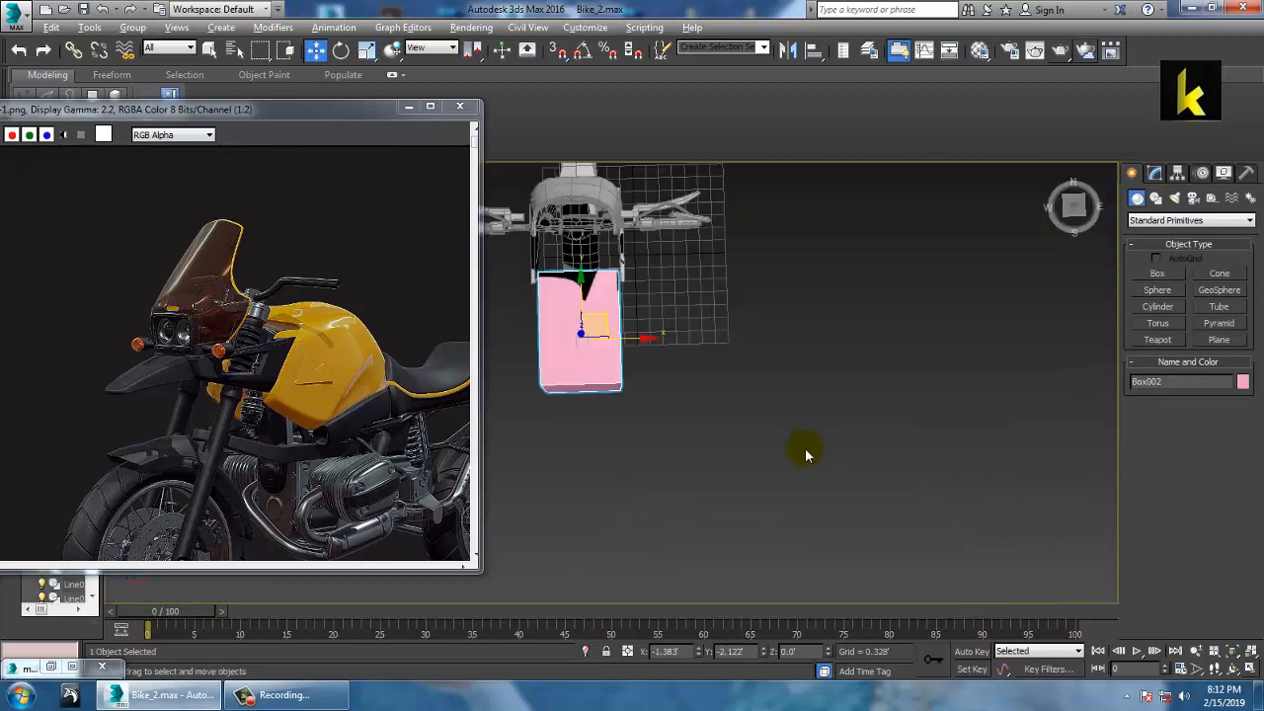
{"action": "middle_click_drag", "start_coordinate": [804, 451], "coordinate": [985, 329], "text": "alt"}
{"action": "middle_click_drag", "start_coordinate": [598, 381], "coordinate": [787, 357]}
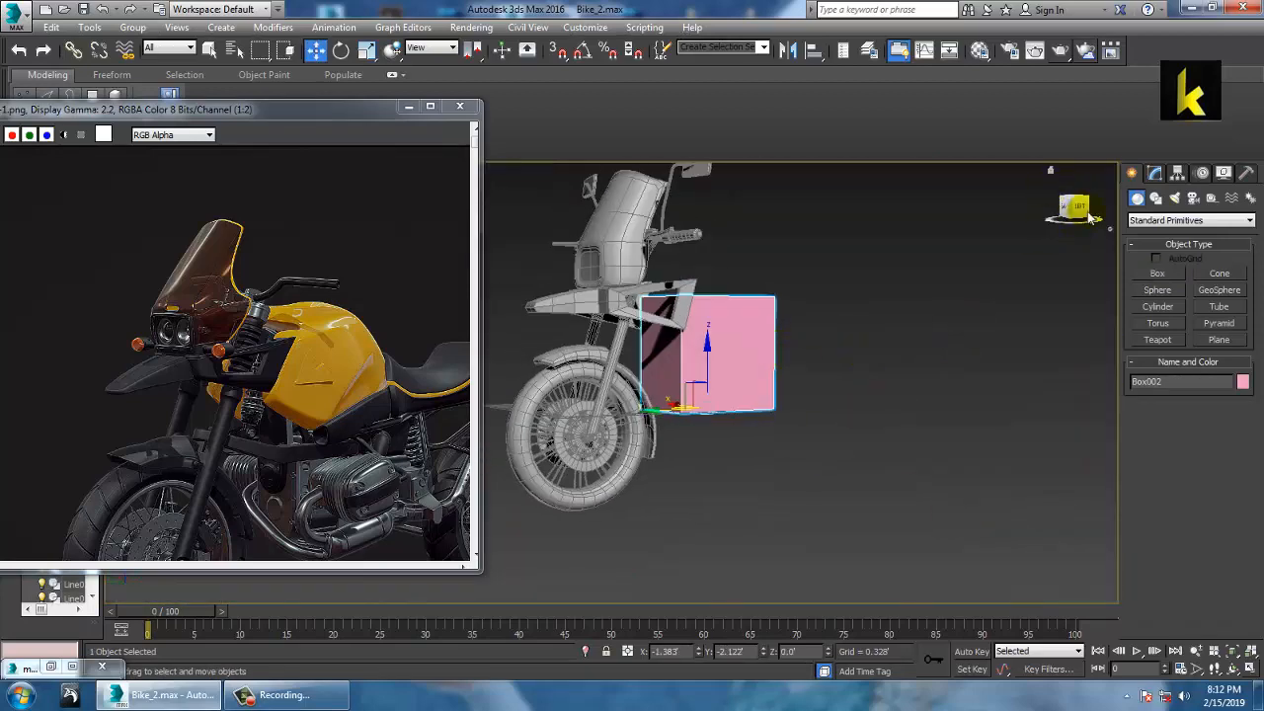
{"action": "left_click", "coordinate": [1154, 172]}
{"action": "middle_click_drag", "start_coordinate": [851, 333], "coordinate": [1259, 372], "text": "alt"}
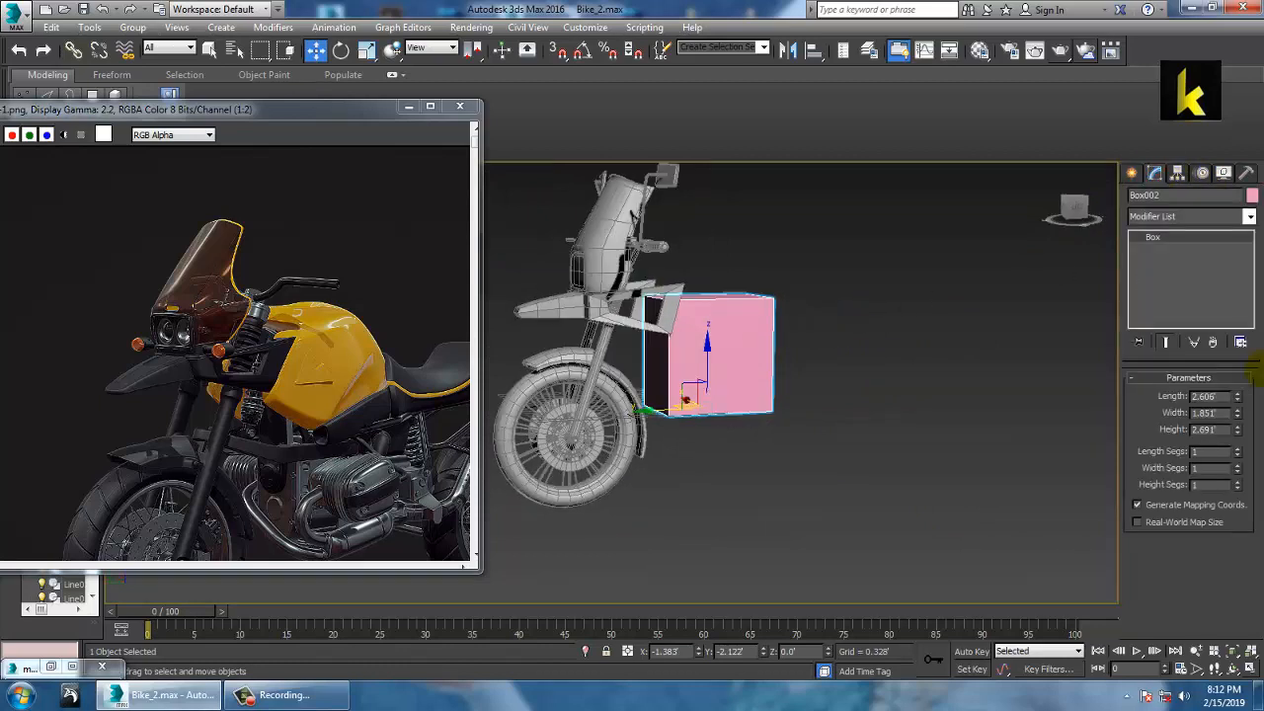
{"action": "left_click_drag", "start_coordinate": [1239, 397], "coordinate": [1241, 445]}
{"action": "scroll", "coordinate": [728, 386], "scroll_direction": "up", "scroll_amount": 4}
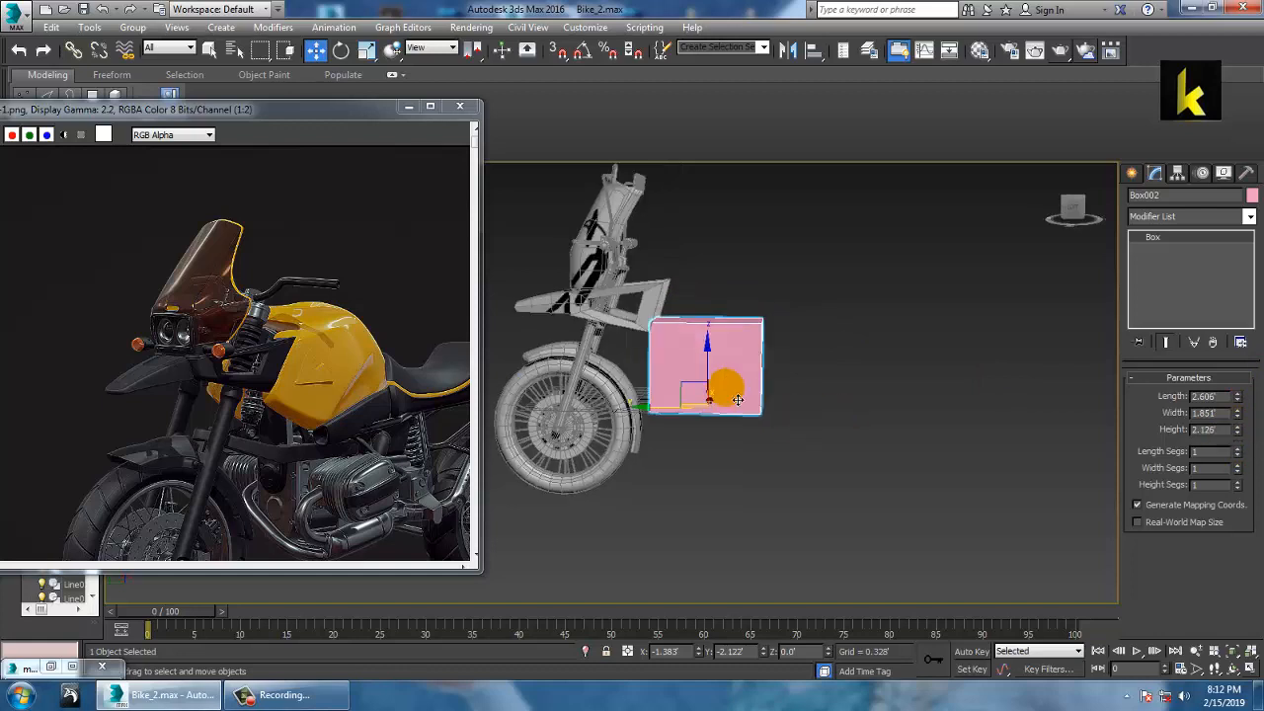
Move the tank box up and forward so its front overlaps the triangular side frame behind the forks.
{"action": "left_click_drag", "start_coordinate": [705, 381], "coordinate": [715, 282]}
{"action": "middle_click_drag", "start_coordinate": [715, 282], "coordinate": [725, 308], "text": "alt"}
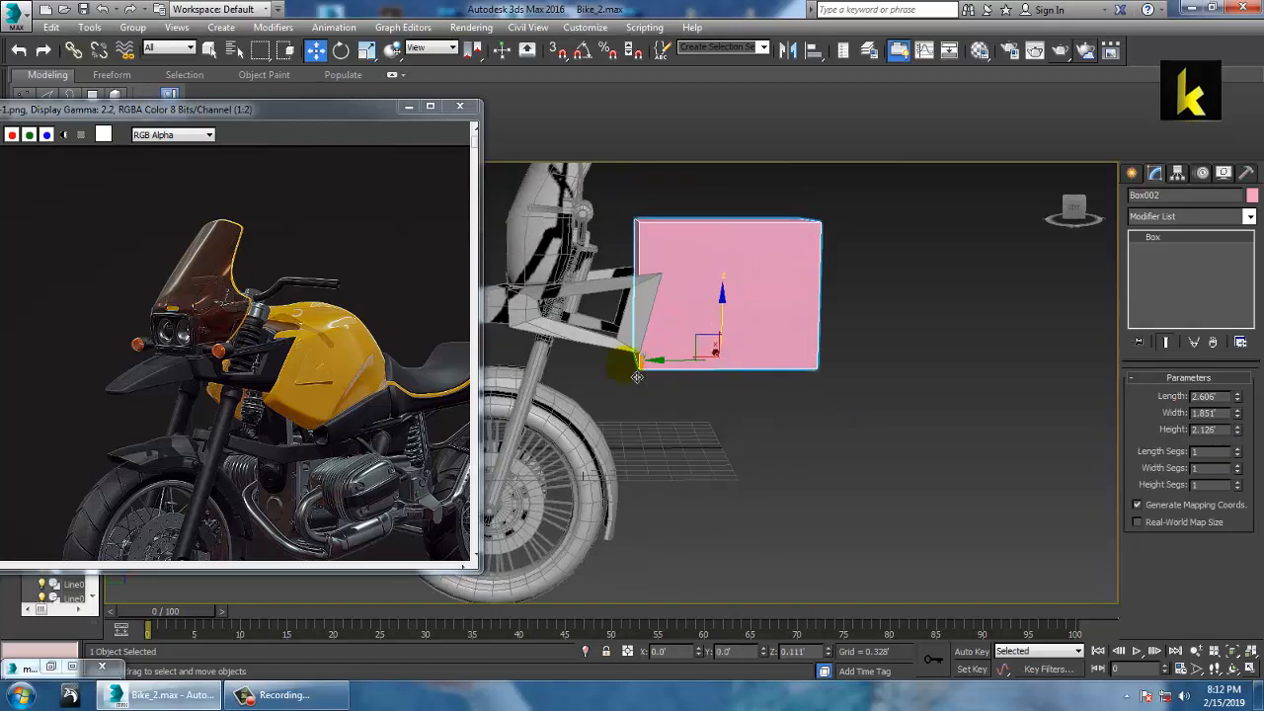
{"action": "left_click_drag", "start_coordinate": [669, 381], "coordinate": [632, 381]}
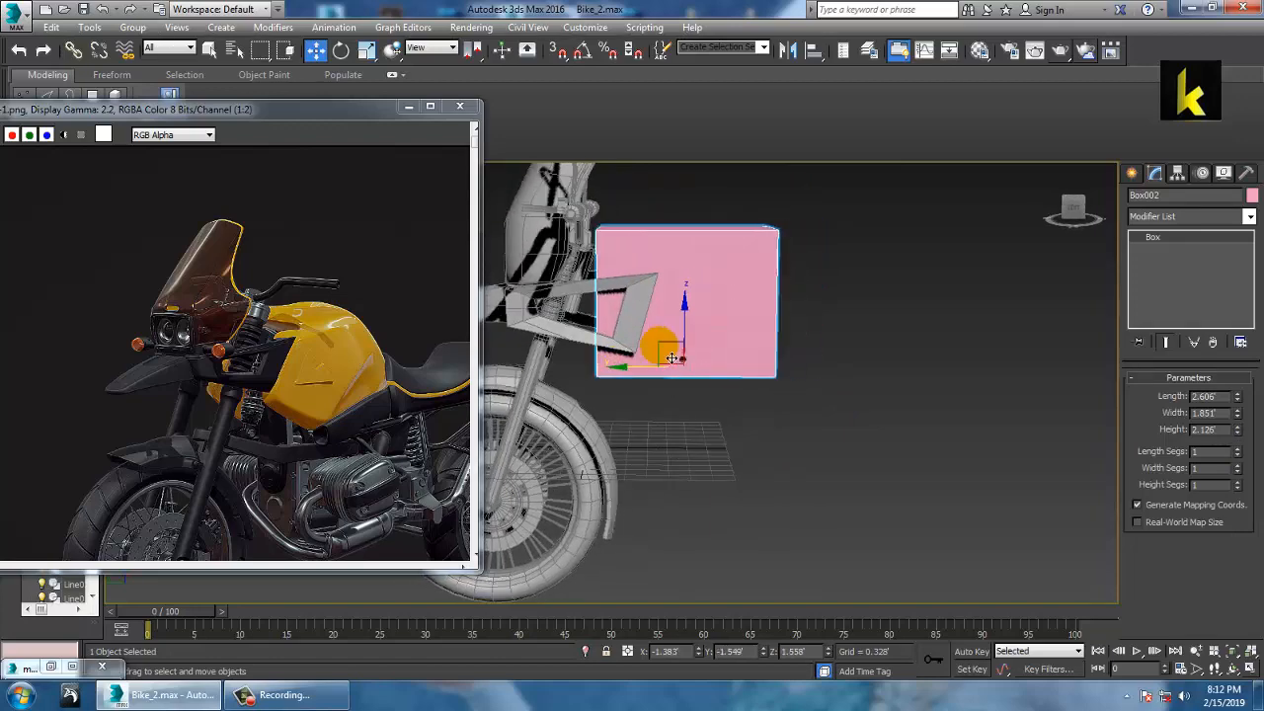
{"action": "middle_click_drag", "start_coordinate": [632, 381], "coordinate": [553, 358], "text": "alt"}
Divide the tank box into 2 length, 2 width and 4 height segments and convert it to Editable Poly.
{"action": "middle_click_drag", "start_coordinate": [688, 372], "coordinate": [760, 287], "text": "alt"}
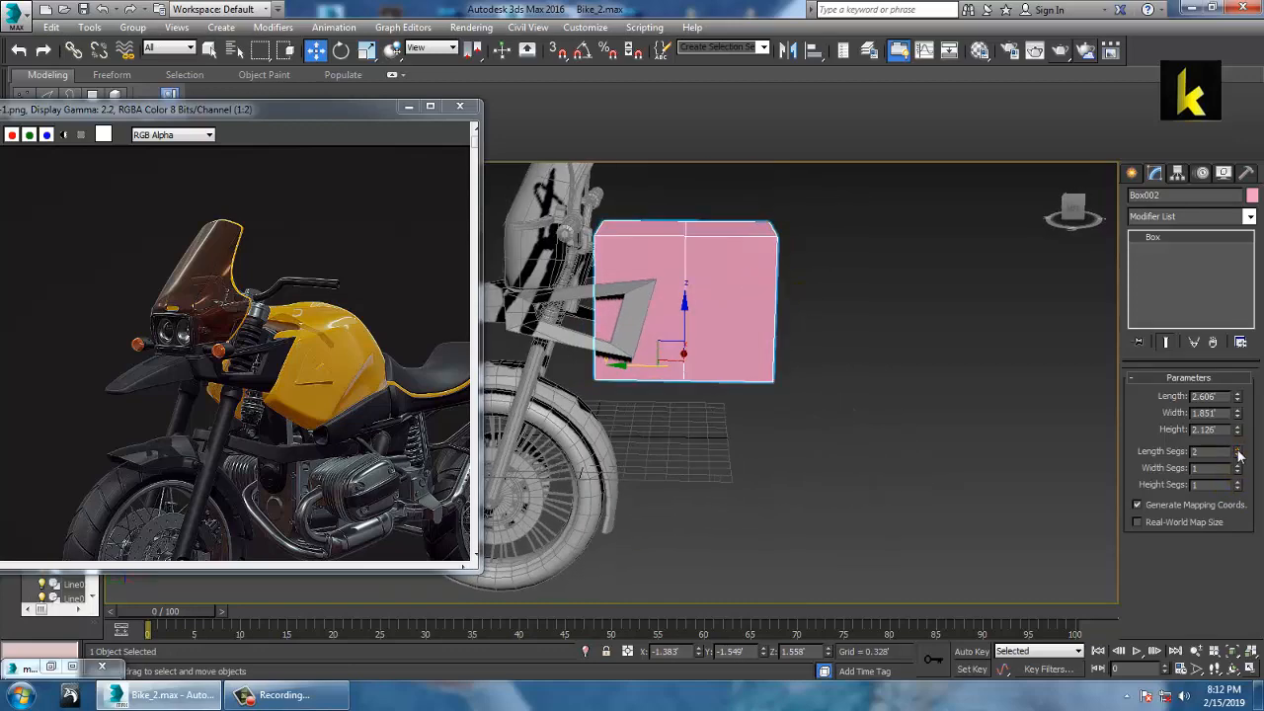
{"action": "middle_click_drag", "start_coordinate": [857, 300], "coordinate": [707, 294], "text": "alt"}
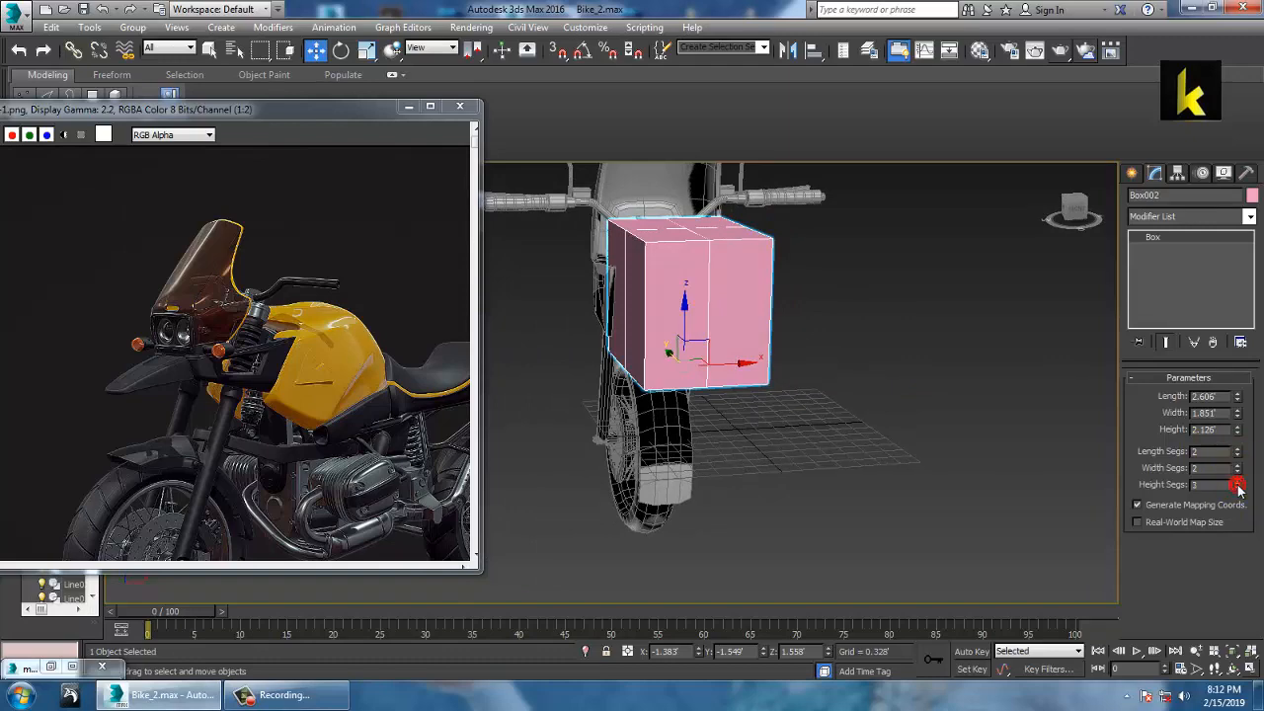
{"action": "middle_click_drag", "start_coordinate": [869, 363], "coordinate": [945, 368], "text": "alt"}
{"action": "right_click", "coordinate": [731, 289]}
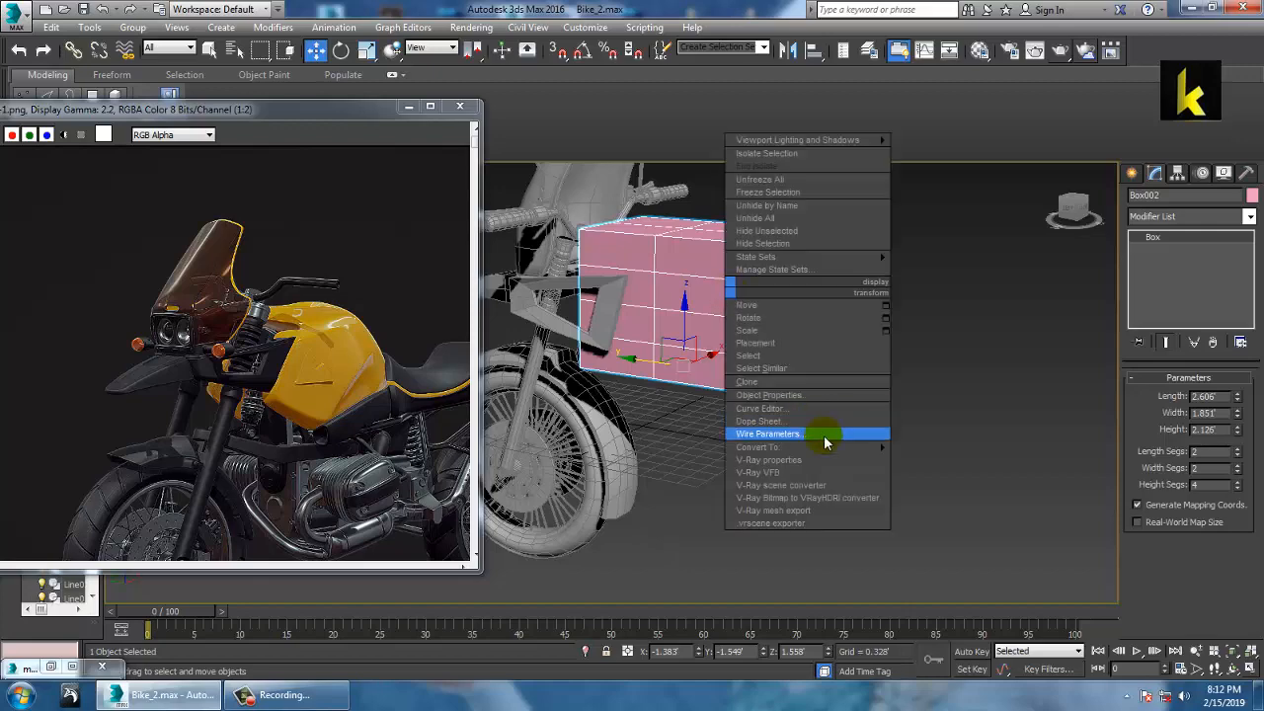
{"action": "mouse_move", "coordinate": [859, 447]}
{"action": "left_click", "coordinate": [972, 460]}
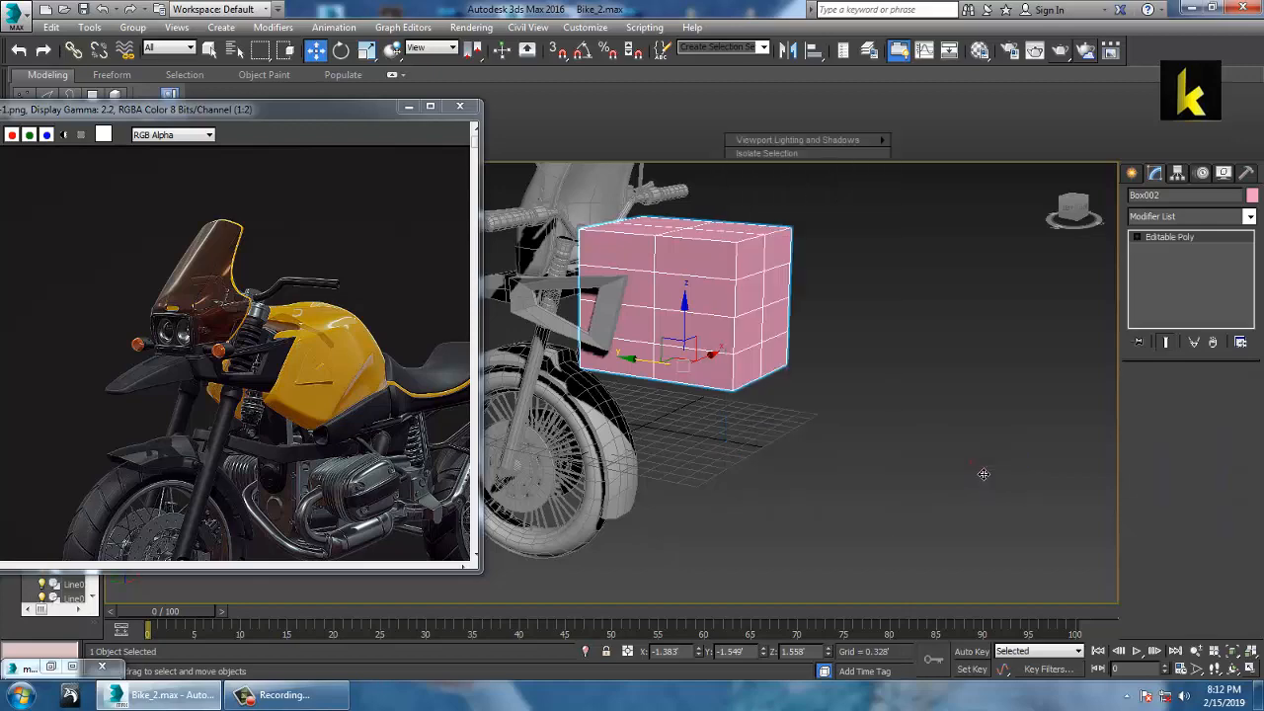
Select the box's lengthwise edges in the Top view and connect them with one new edge loop across each half.
{"action": "middle_click_drag", "start_coordinate": [873, 298], "coordinate": [781, 454], "text": "alt"}
{"action": "key", "text": "alt+w"}
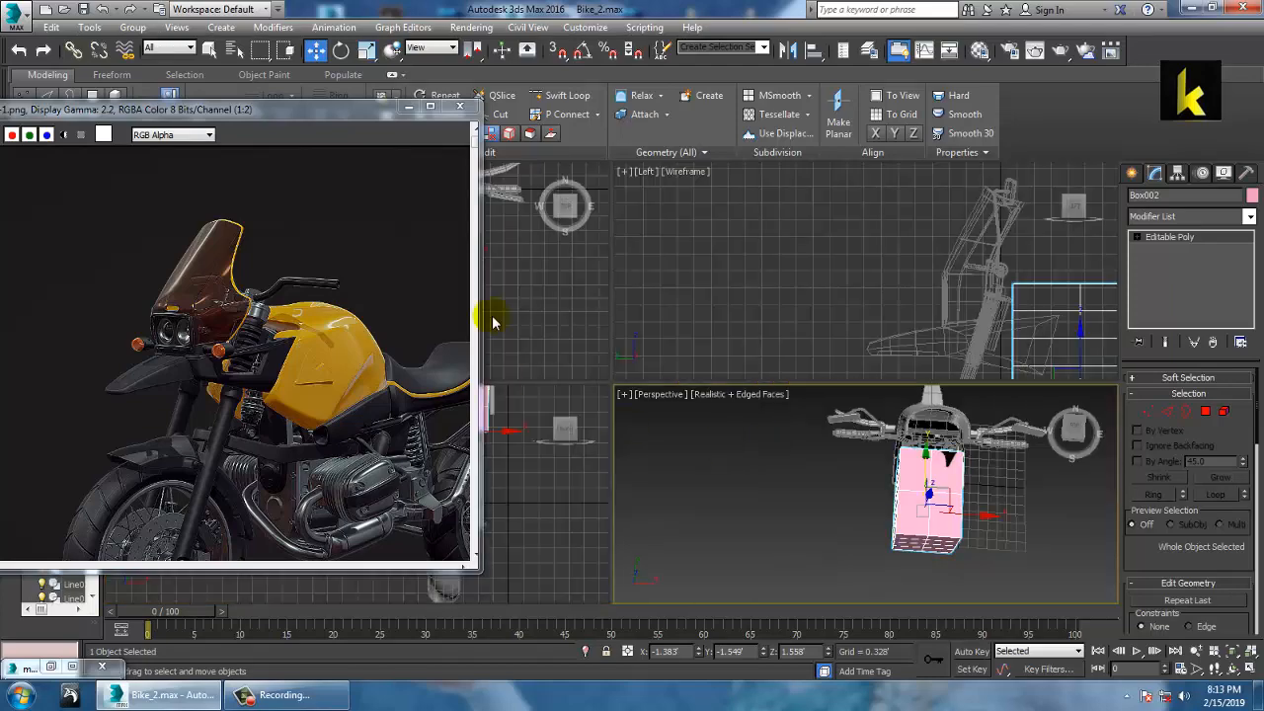
{"action": "left_click", "coordinate": [362, 131]}
{"action": "right_click", "coordinate": [569, 322]}
{"action": "key", "text": "alt+w"}
{"action": "middle_click_drag", "start_coordinate": [650, 336], "coordinate": [699, 377]}
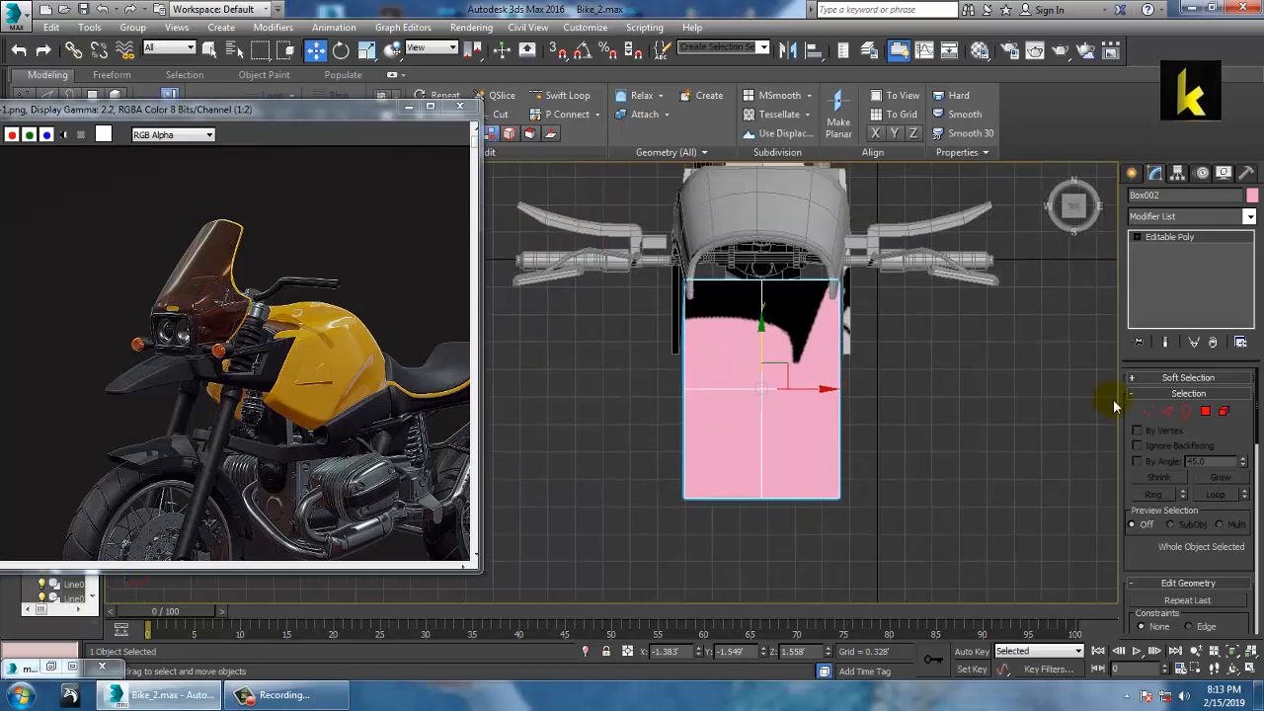
{"action": "left_click", "coordinate": [1165, 409]}
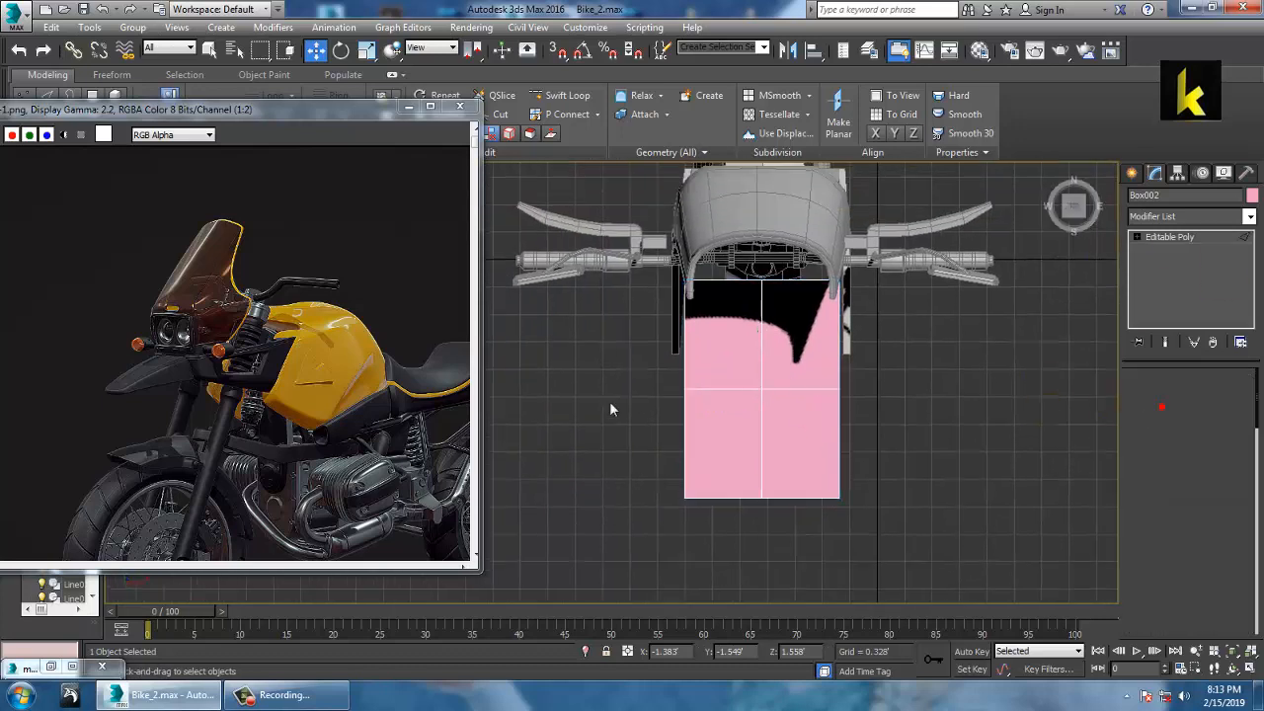
{"action": "left_click_drag", "start_coordinate": [955, 379], "coordinate": [995, 378], "text": "ctrl"}
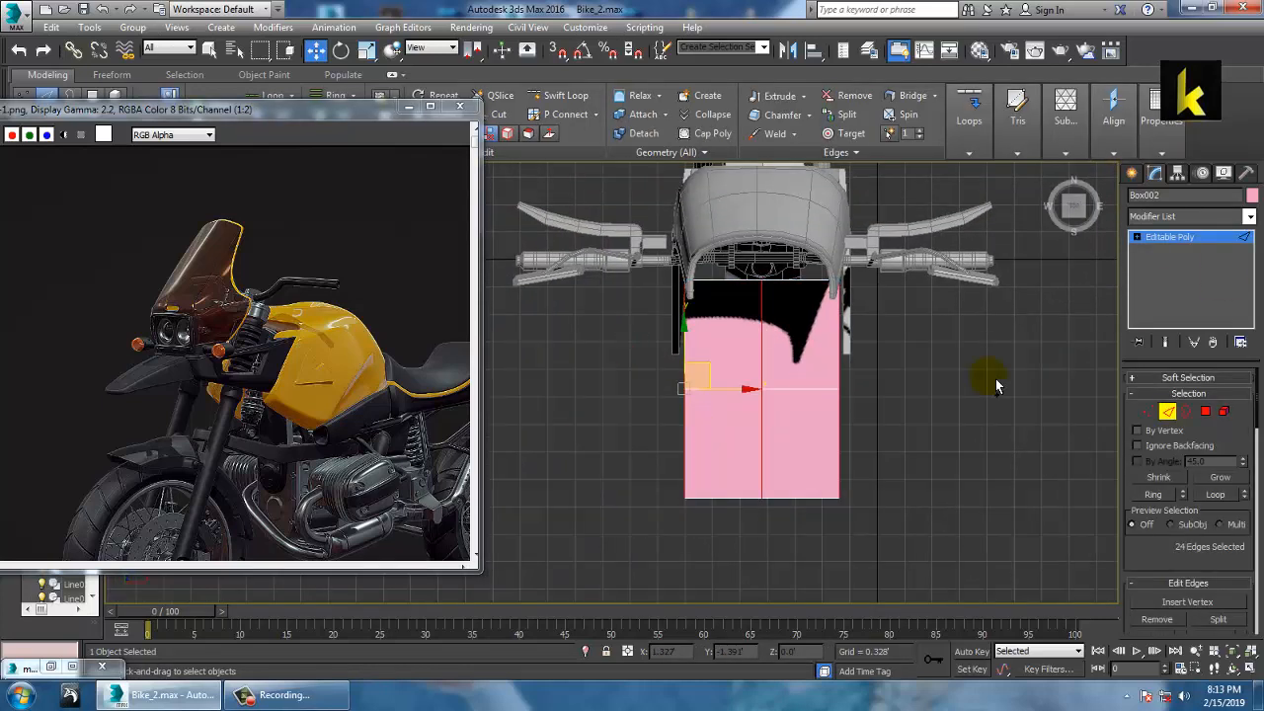
{"action": "left_click_drag", "start_coordinate": [1197, 531], "coordinate": [1196, 415]}
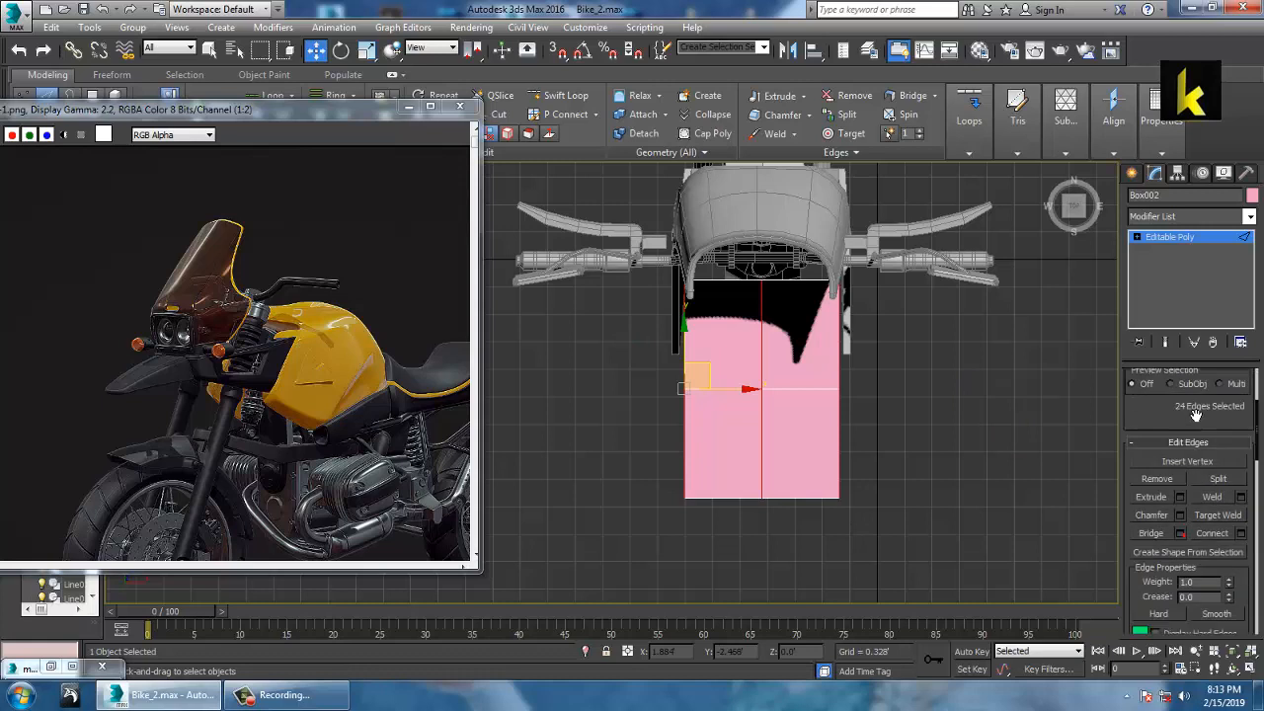
{"action": "left_click", "coordinate": [1240, 533]}
{"action": "left_click", "coordinate": [619, 460]}
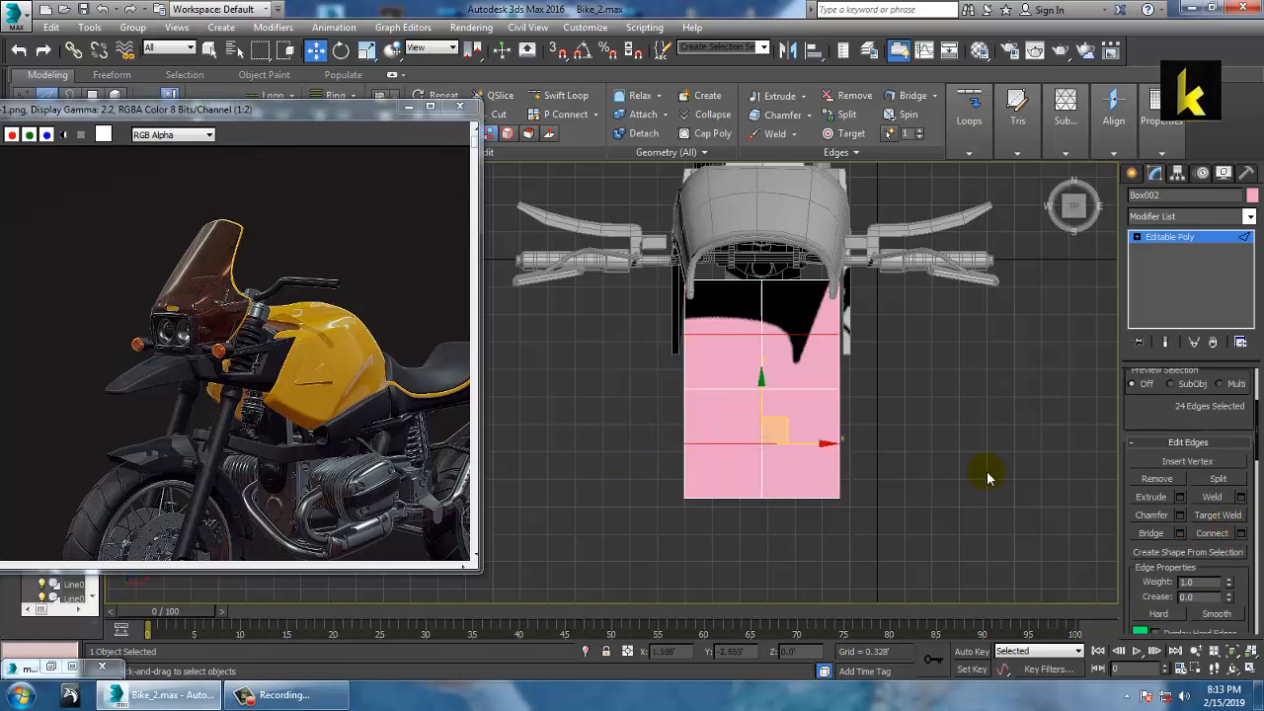
Apply an FFD(box) modifier with a 4x4x4 lattice to the whole tank box.
{"action": "left_click", "coordinate": [1180, 238]}
{"action": "left_click", "coordinate": [1249, 216]}
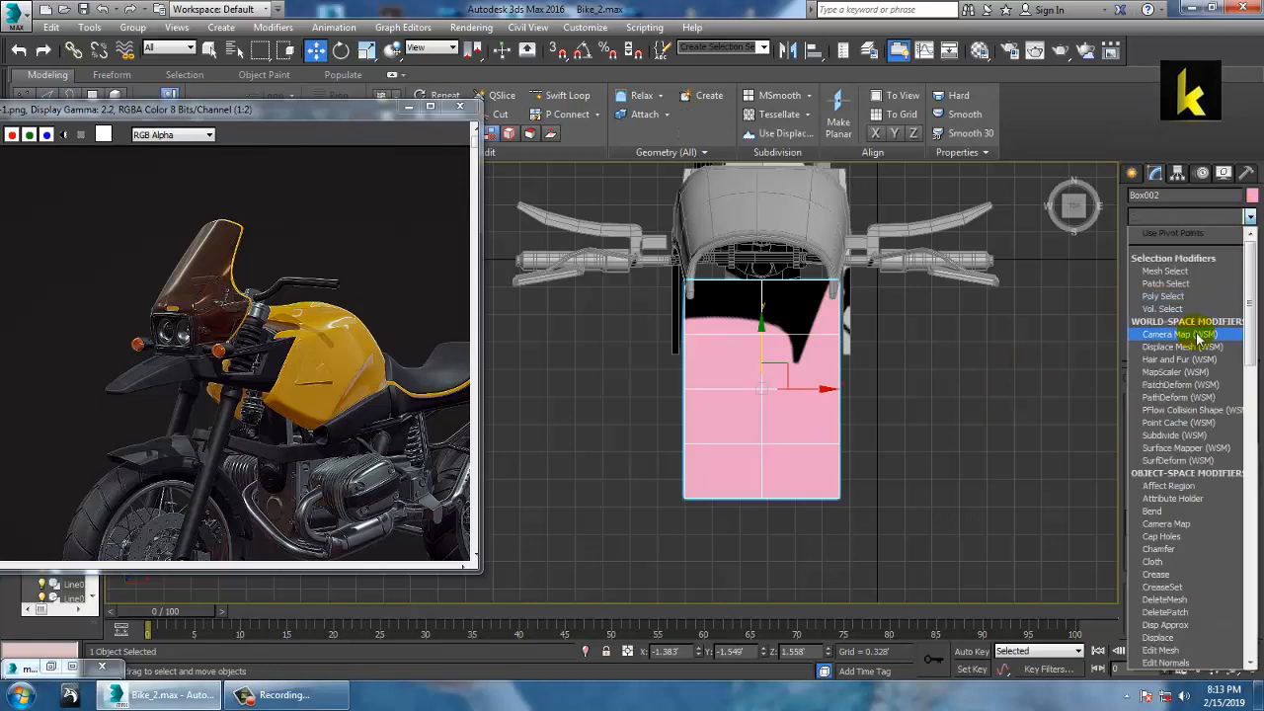
{"action": "key", "text": "f"}
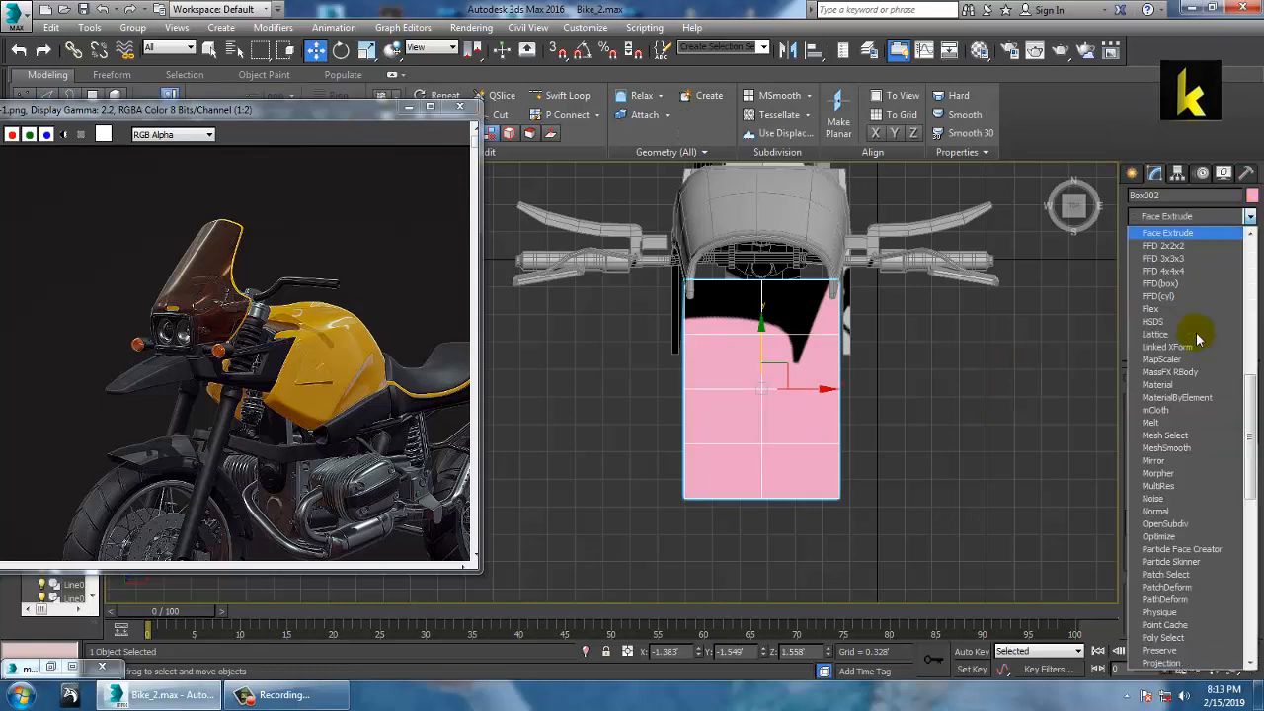
{"action": "left_click", "coordinate": [1175, 286]}
Round the tank's rear by moving the middle rear FFD control points outward and the upper rear corner points down.
{"action": "key", "text": "alt+w"}
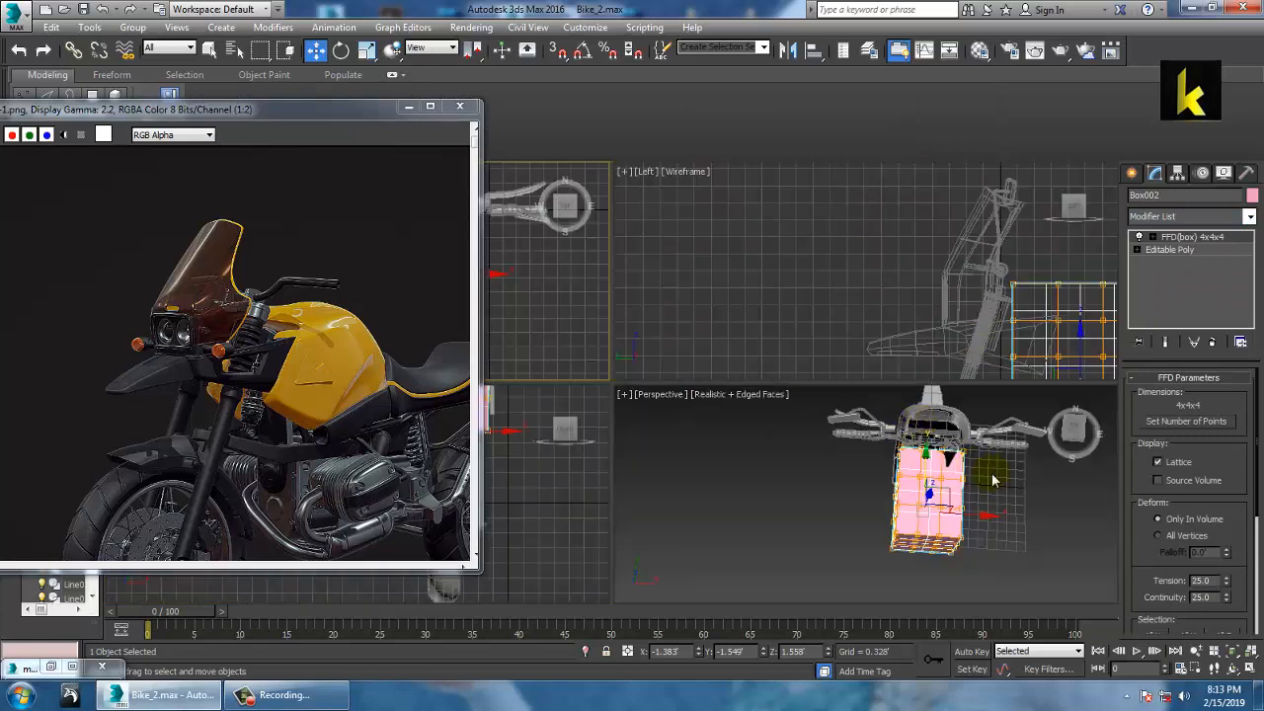
{"action": "middle_click_drag", "start_coordinate": [993, 480], "coordinate": [936, 479]}
{"action": "key", "text": "alt+w"}
{"action": "middle_click_drag", "start_coordinate": [832, 425], "coordinate": [862, 318], "text": "alt"}
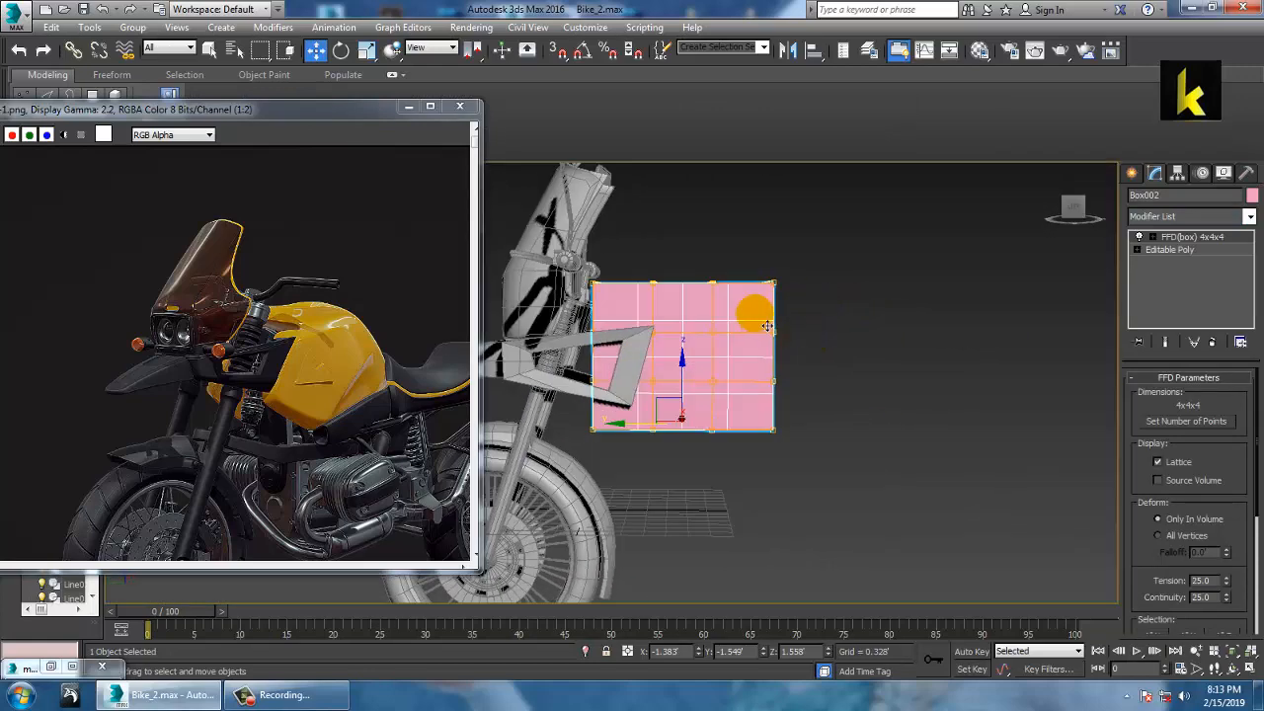
{"action": "left_click_drag", "start_coordinate": [767, 326], "coordinate": [809, 398]}
{"action": "key", "text": "ctrl+z"}
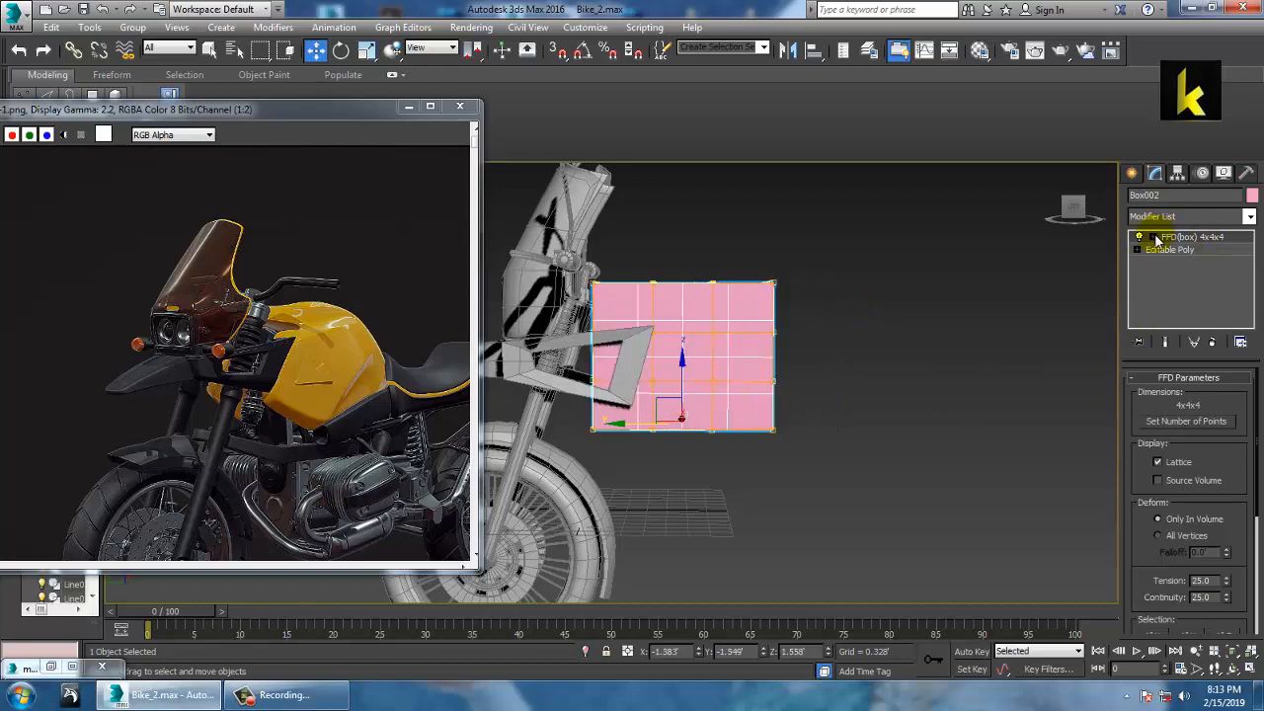
{"action": "left_click", "coordinate": [1153, 238]}
{"action": "left_click", "coordinate": [1195, 249]}
{"action": "left_click_drag", "start_coordinate": [742, 370], "coordinate": [741, 382]}
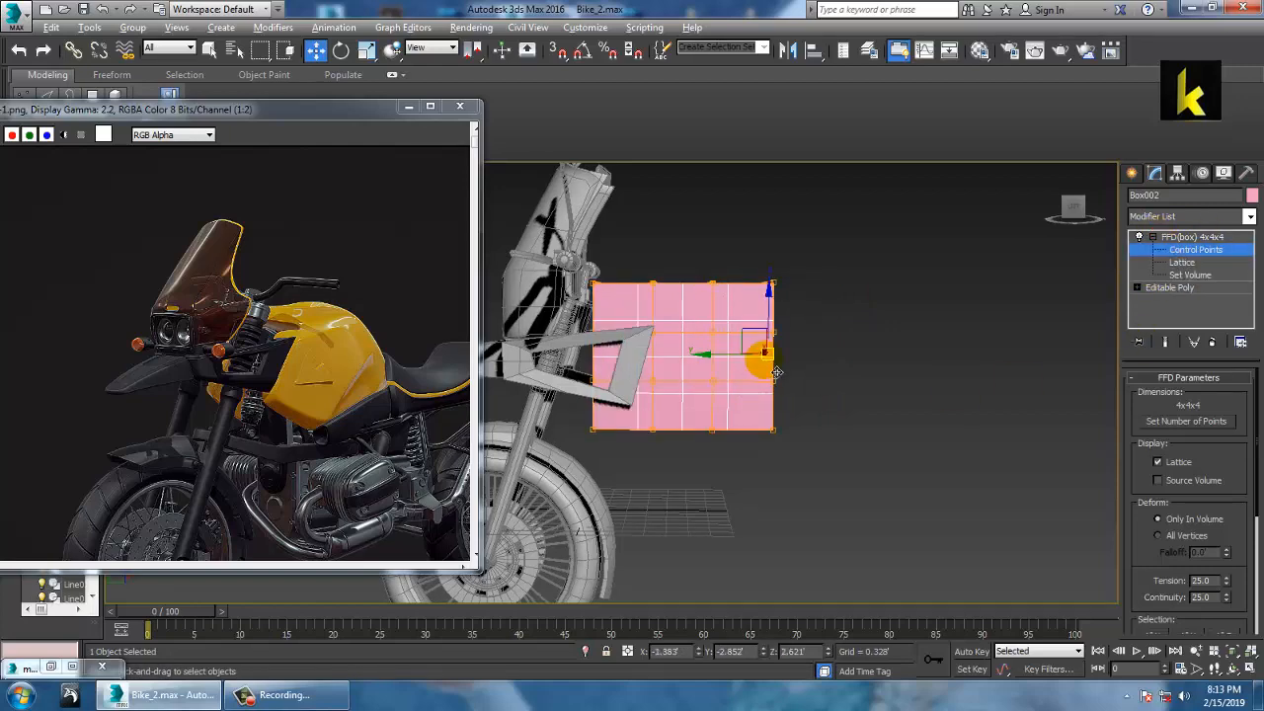
{"action": "middle_click_drag", "start_coordinate": [762, 363], "coordinate": [756, 360], "text": "alt"}
{"action": "left_click_drag", "start_coordinate": [718, 354], "coordinate": [737, 357]}
{"action": "middle_click_drag", "start_coordinate": [749, 368], "coordinate": [756, 260], "text": "alt"}
{"action": "left_click_drag", "start_coordinate": [781, 251], "coordinate": [780, 258]}
{"action": "middle_click_drag", "start_coordinate": [812, 321], "coordinate": [641, 288], "text": "alt"}
Taper the tank's front in the Left view by moving the upper front corner control points down and the lower ones up.
{"action": "right_click", "coordinate": [786, 335]}
{"action": "key", "text": "alt+w"}
{"action": "key", "text": "alt+w"}
{"action": "middle_click_drag", "start_coordinate": [653, 403], "coordinate": [796, 317]}
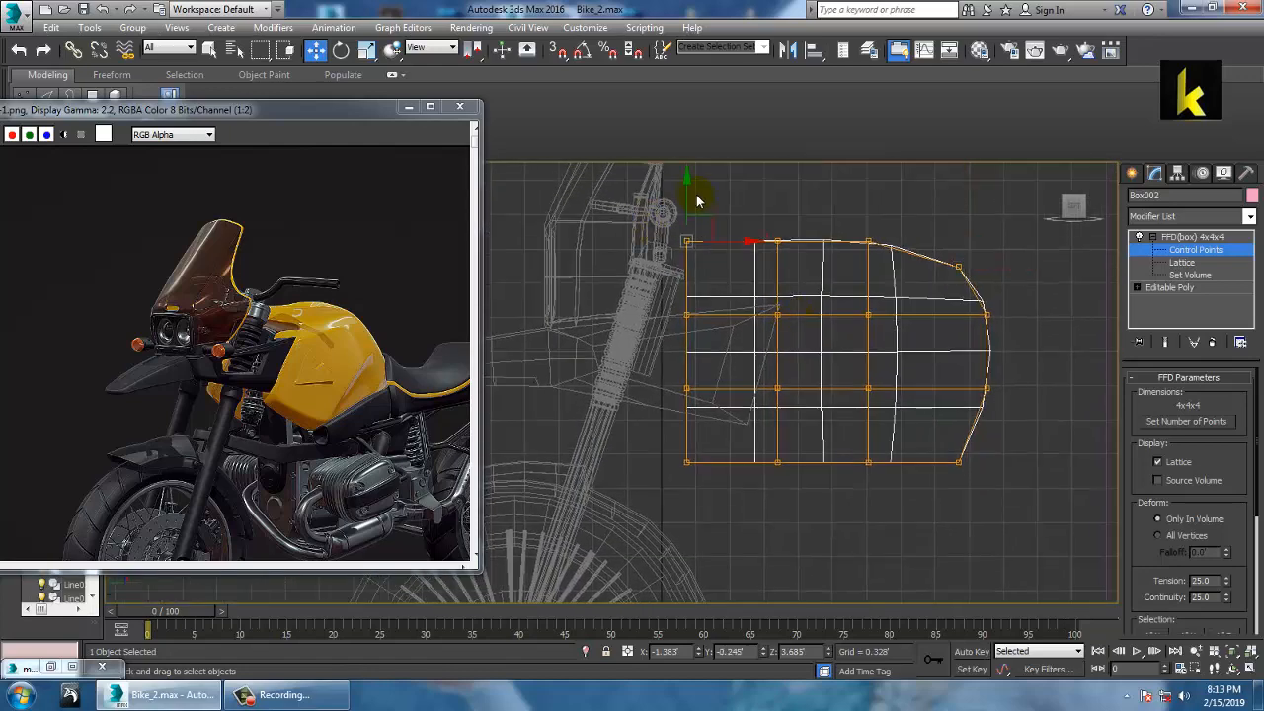
{"action": "left_click_drag", "start_coordinate": [696, 220], "coordinate": [698, 231]}
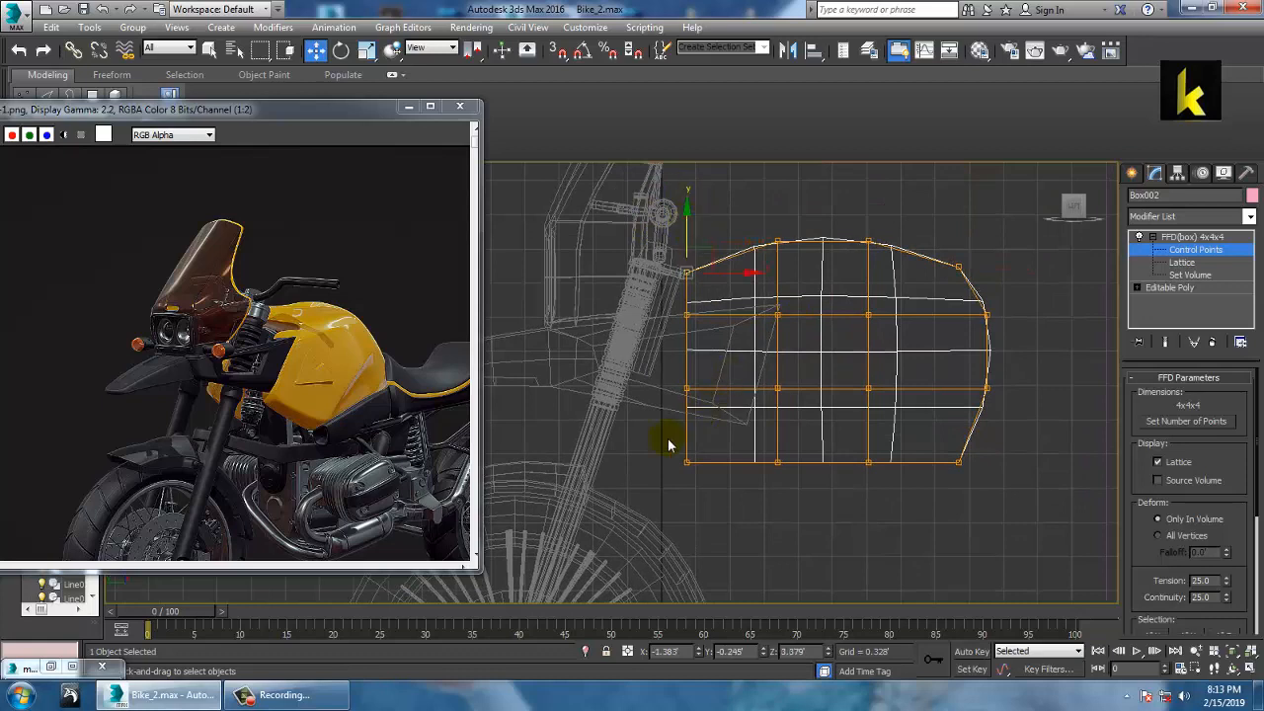
{"action": "left_click", "coordinate": [683, 415]}
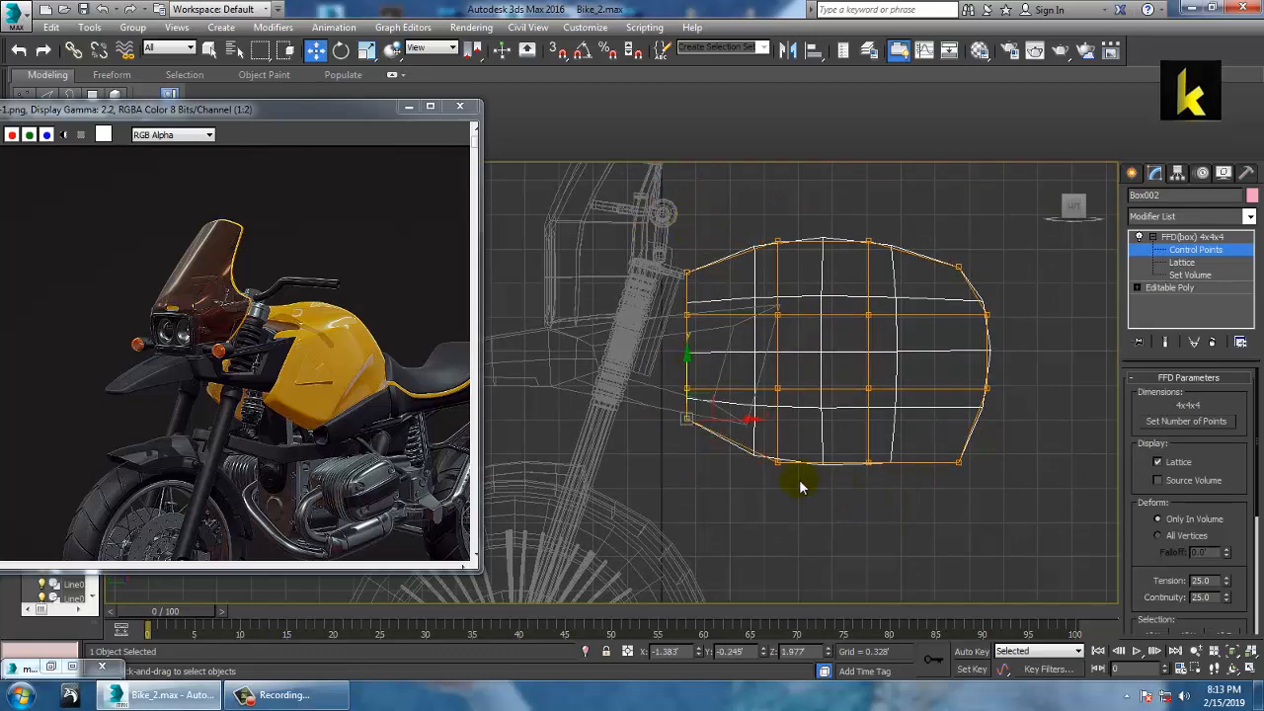
Round the tank's underside by lowering the middle bottom control points and moving the lower rear corner points forward.
{"action": "left_click_drag", "start_coordinate": [791, 424], "coordinate": [790, 431]}
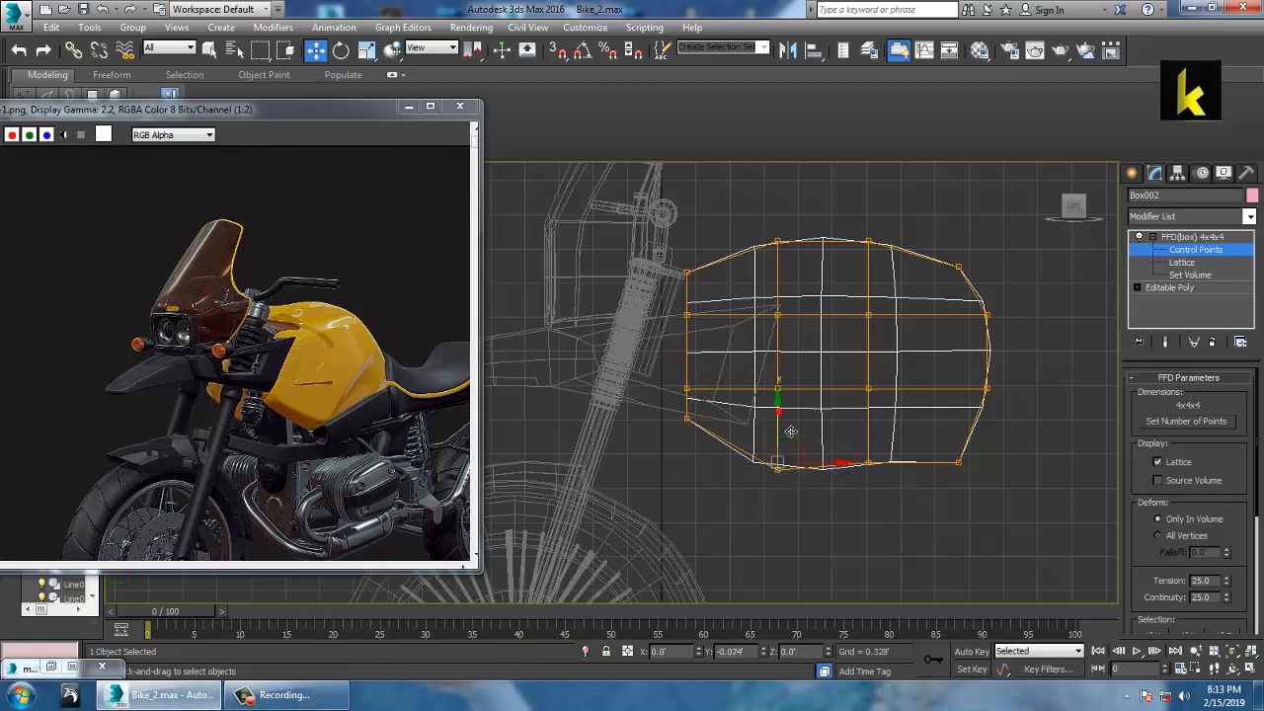
{"action": "left_click_drag", "start_coordinate": [833, 501], "coordinate": [881, 443]}
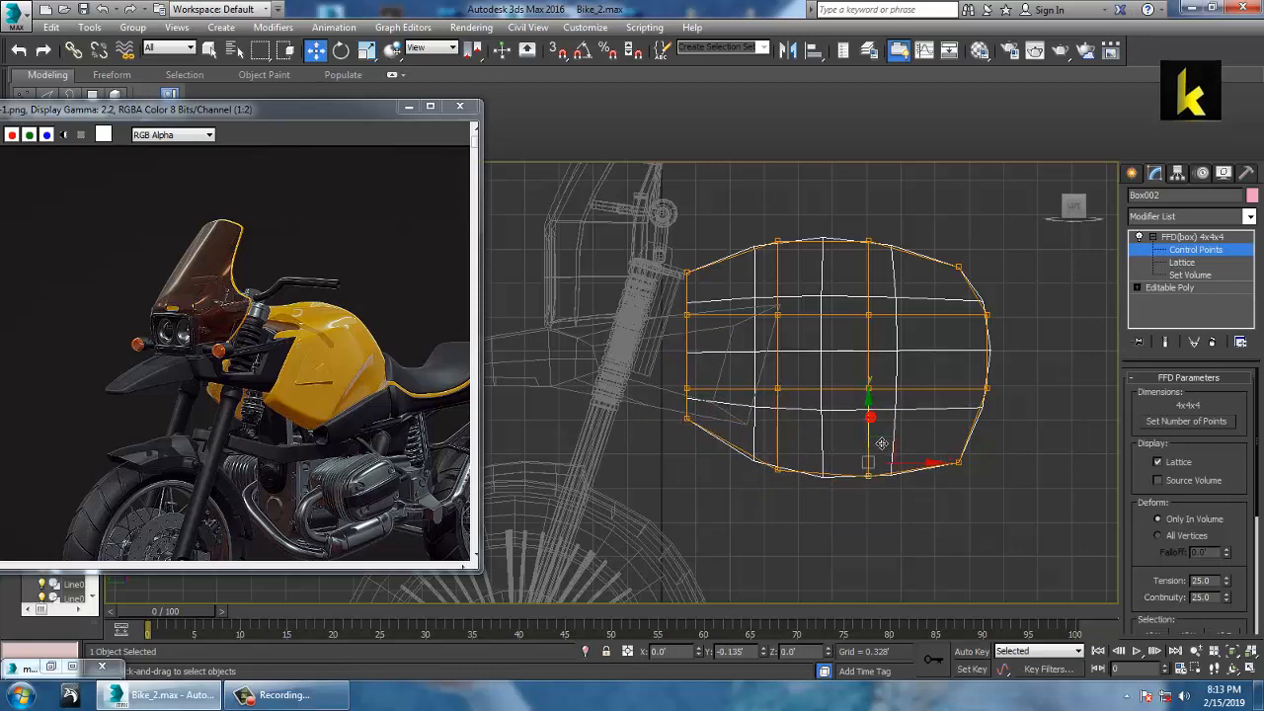
{"action": "middle_click_drag", "start_coordinate": [912, 393], "coordinate": [796, 393]}
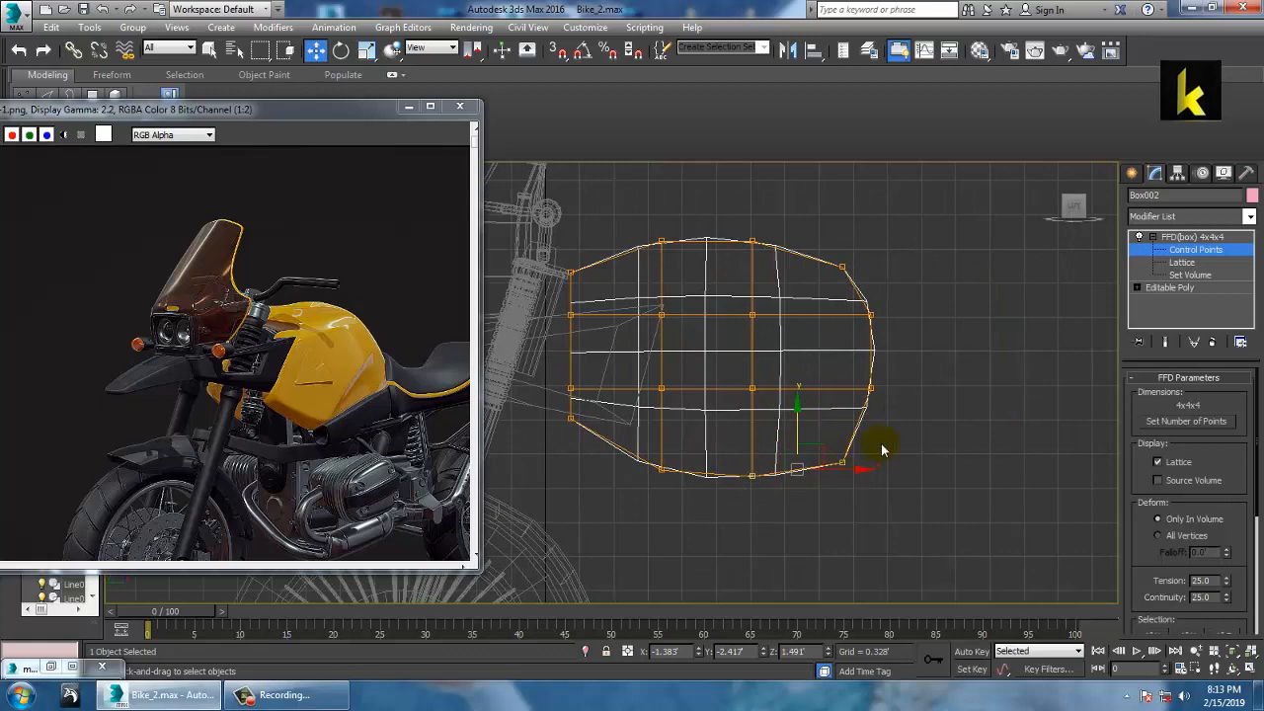
{"action": "left_click_drag", "start_coordinate": [883, 452], "coordinate": [845, 444]}
{"action": "middle_click_drag", "start_coordinate": [900, 408], "coordinate": [876, 431]}
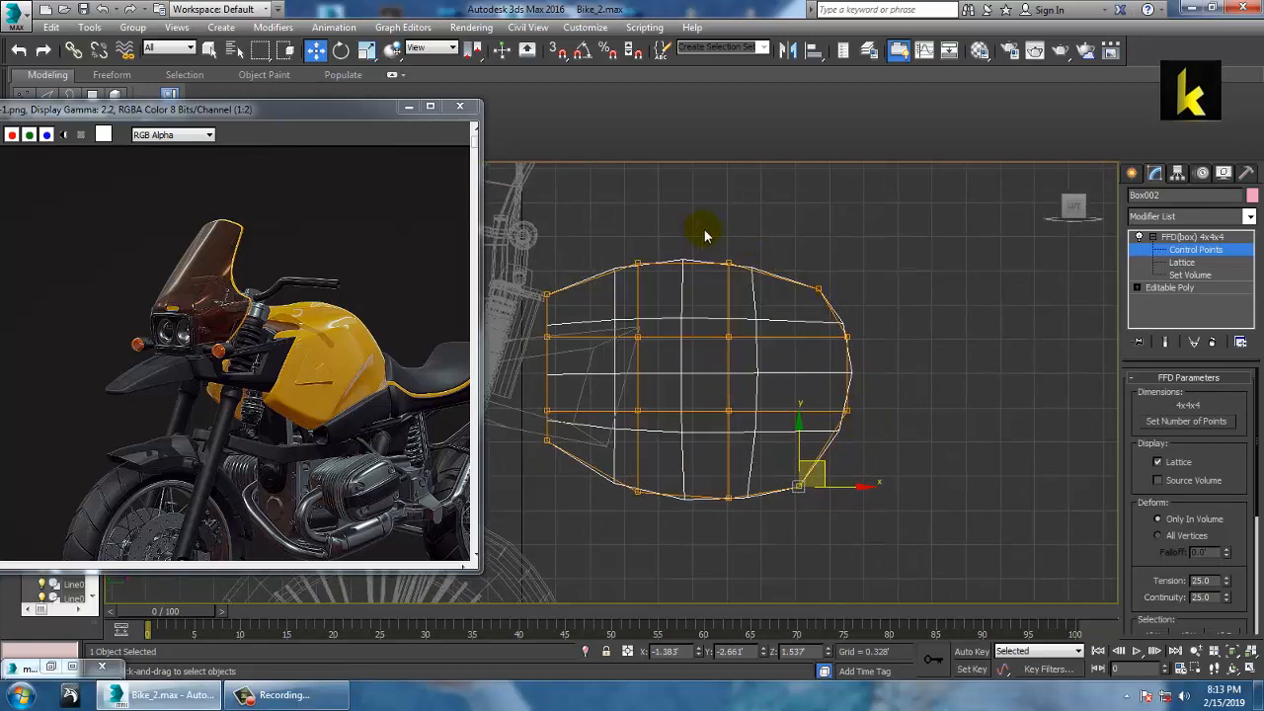
Raise the upper control points nearer the rear slightly and push the middle rear points farther back.
{"action": "left_click_drag", "start_coordinate": [705, 235], "coordinate": [817, 231]}
{"action": "left_click_drag", "start_coordinate": [872, 376], "coordinate": [895, 419]}
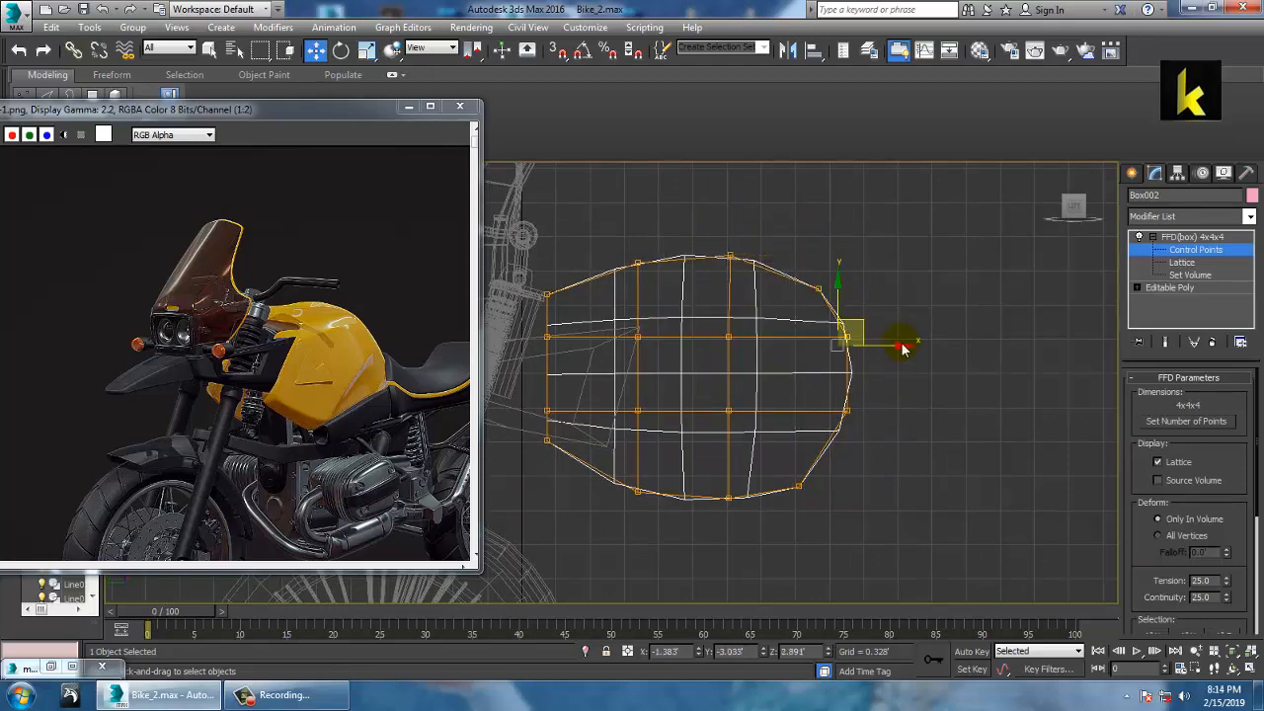
{"action": "left_click_drag", "start_coordinate": [902, 347], "coordinate": [933, 351]}
Bulge the tank's sides by moving the middle control points on each side outward in a view from behind.
{"action": "key", "text": "alt+w"}
{"action": "right_click", "coordinate": [912, 492]}
{"action": "key", "text": "alt+w"}
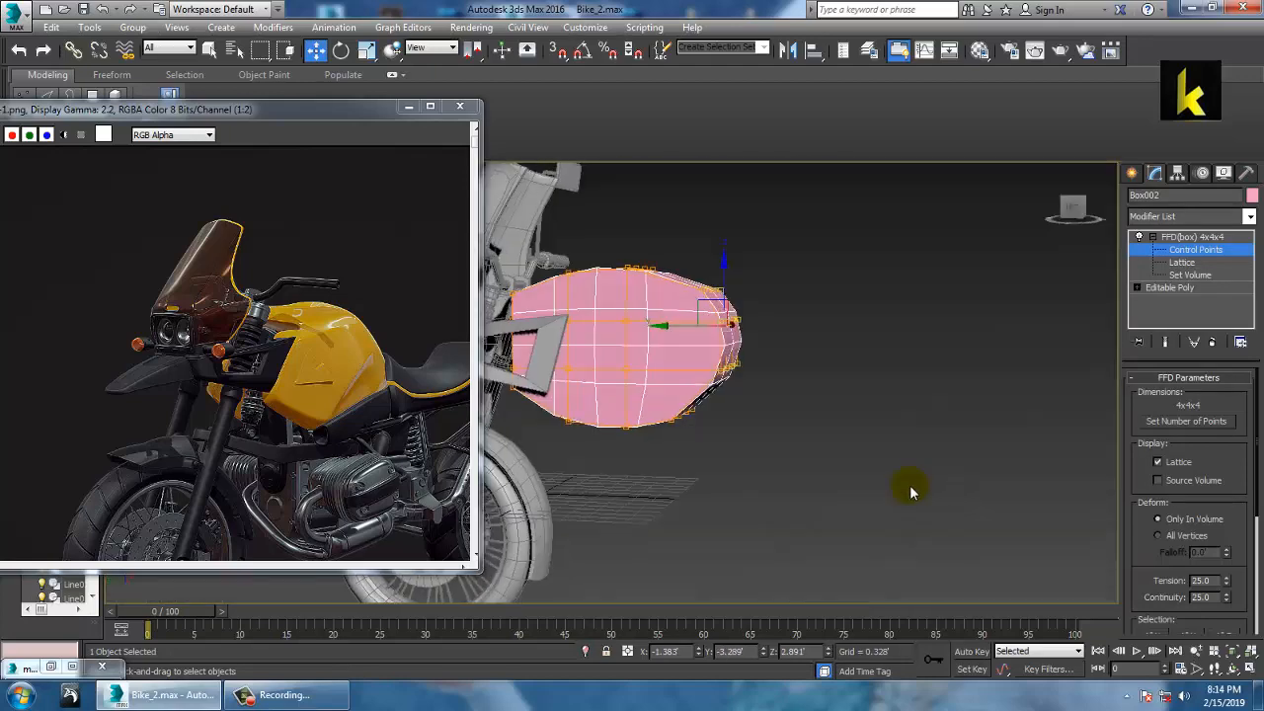
{"action": "middle_click_drag", "start_coordinate": [909, 484], "coordinate": [827, 420], "text": "alt"}
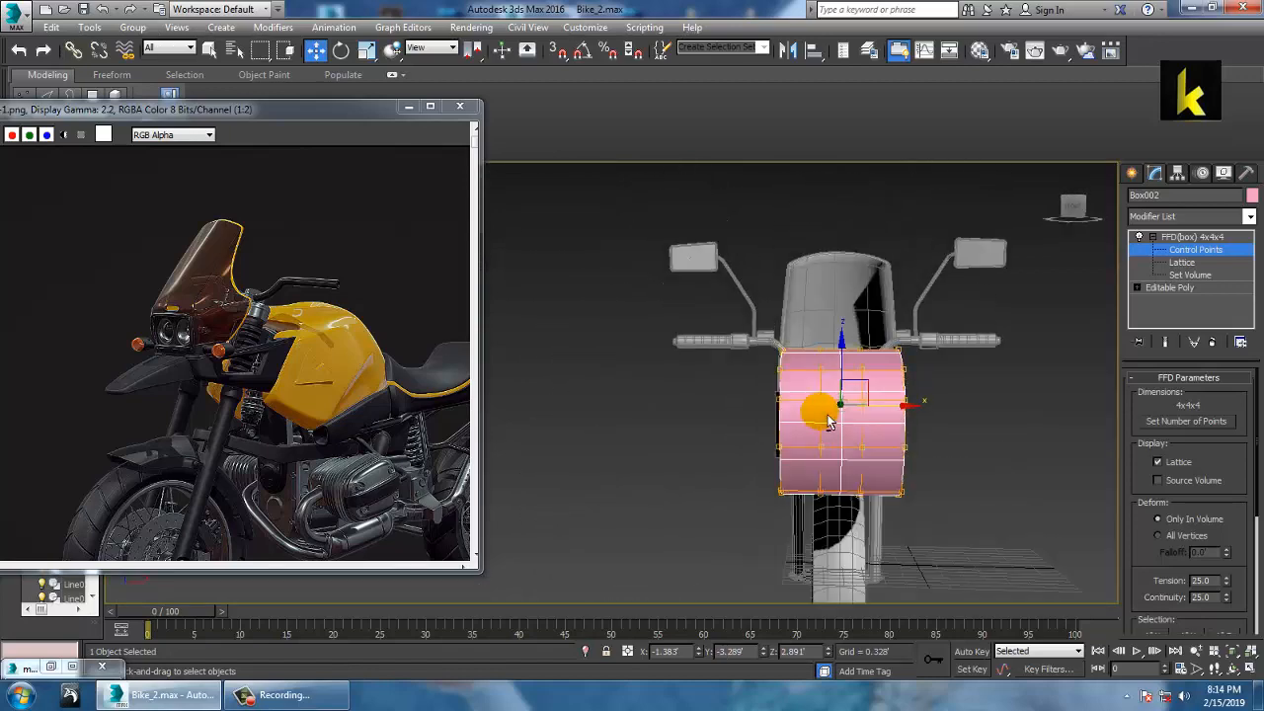
{"action": "key", "text": "alt+w"}
{"action": "right_click", "coordinate": [860, 356]}
{"action": "right_click", "coordinate": [568, 472]}
{"action": "key", "text": "alt+w"}
{"action": "scroll", "coordinate": [749, 383], "scroll_direction": "up", "scroll_amount": 3}
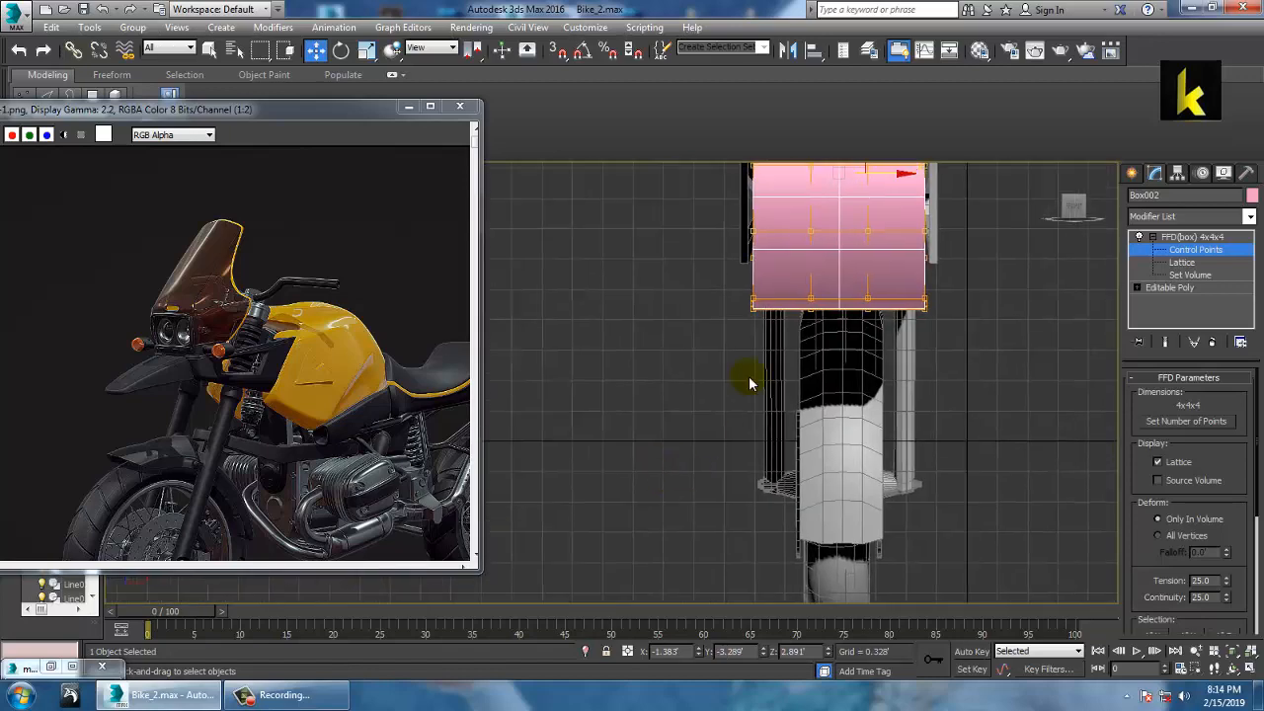
{"action": "middle_click_drag", "start_coordinate": [749, 384], "coordinate": [638, 573]}
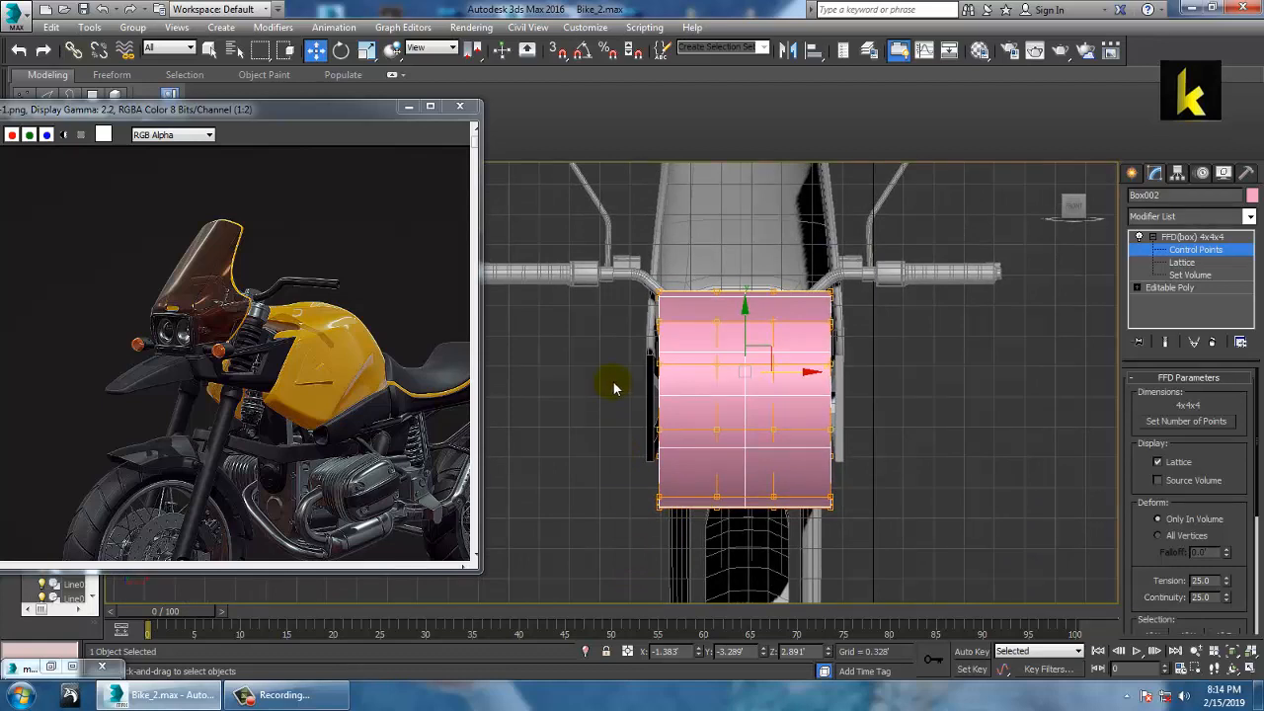
{"action": "left_click_drag", "start_coordinate": [680, 453], "coordinate": [679, 452]}
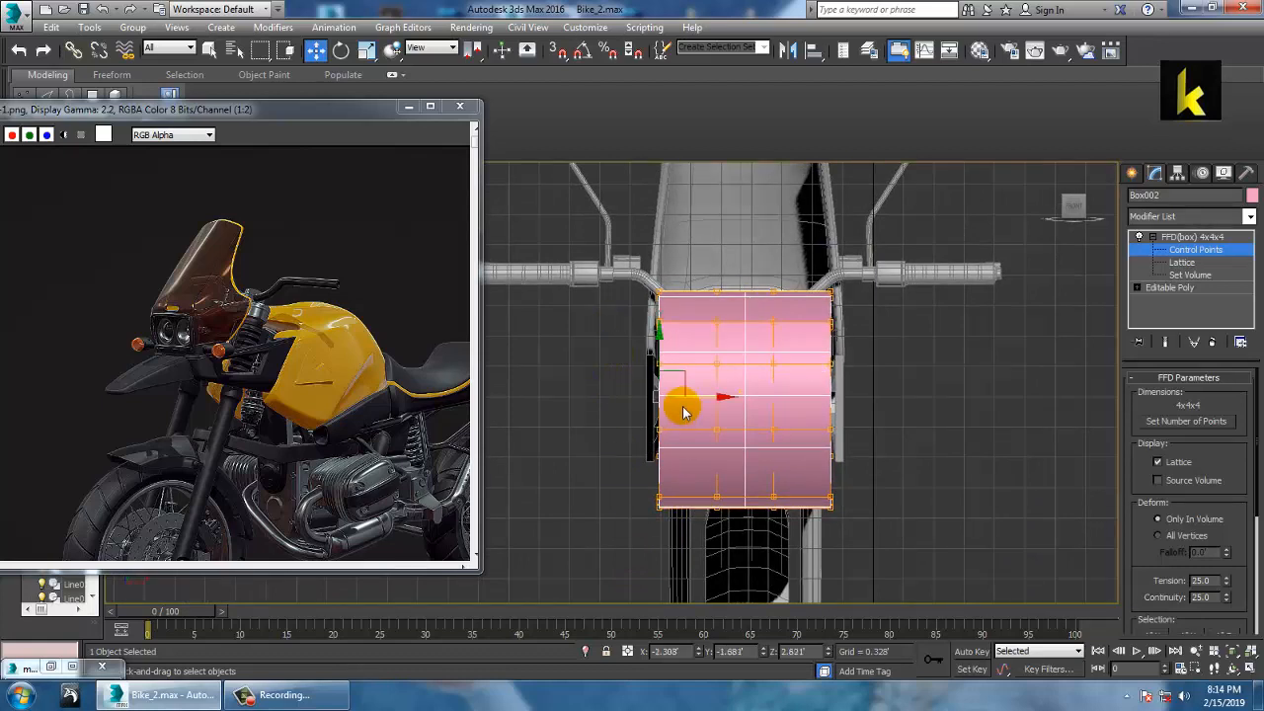
{"action": "left_click_drag", "start_coordinate": [695, 397], "coordinate": [682, 397]}
{"action": "left_click_drag", "start_coordinate": [804, 348], "coordinate": [871, 458]}
{"action": "left_click_drag", "start_coordinate": [887, 415], "coordinate": [902, 415]}
Leave control-point editing and scale the whole tank to about 93% along X.
{"action": "key", "text": "alt+w"}
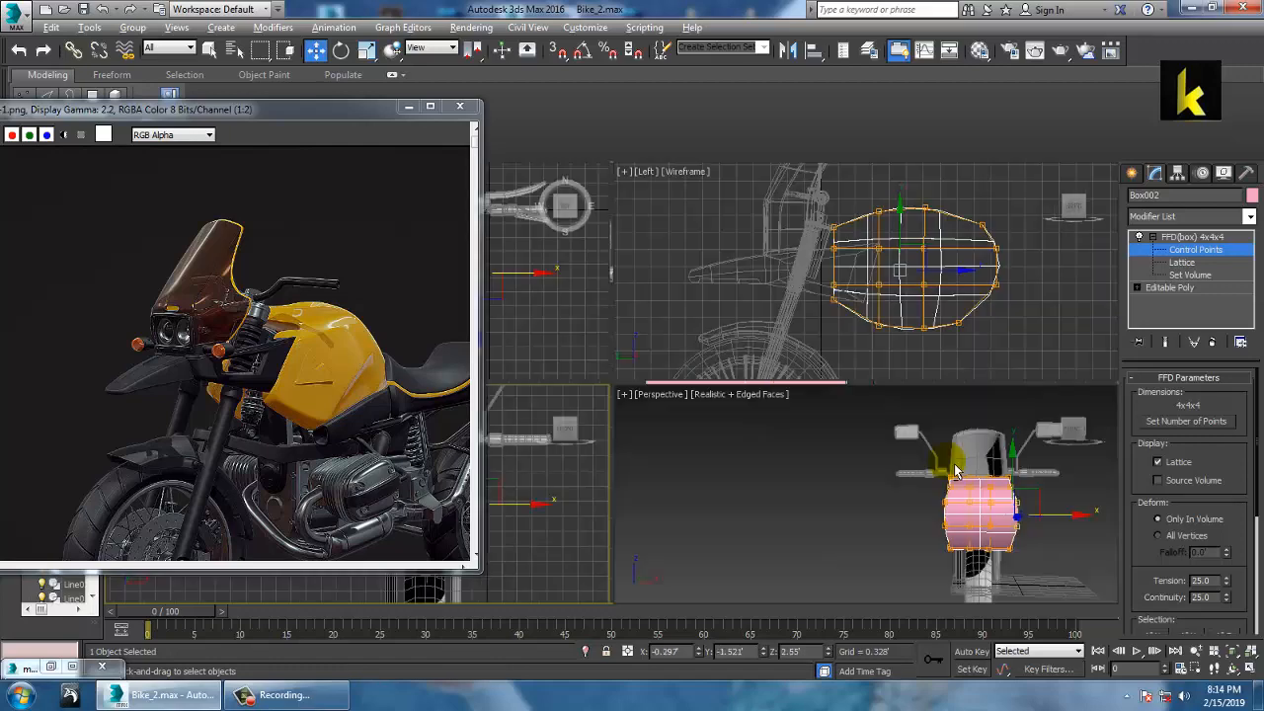
{"action": "key", "text": "alt+w"}
{"action": "middle_click_drag", "start_coordinate": [946, 464], "coordinate": [859, 449]}
{"action": "left_click", "coordinate": [1168, 237]}
{"action": "key", "text": "e"}
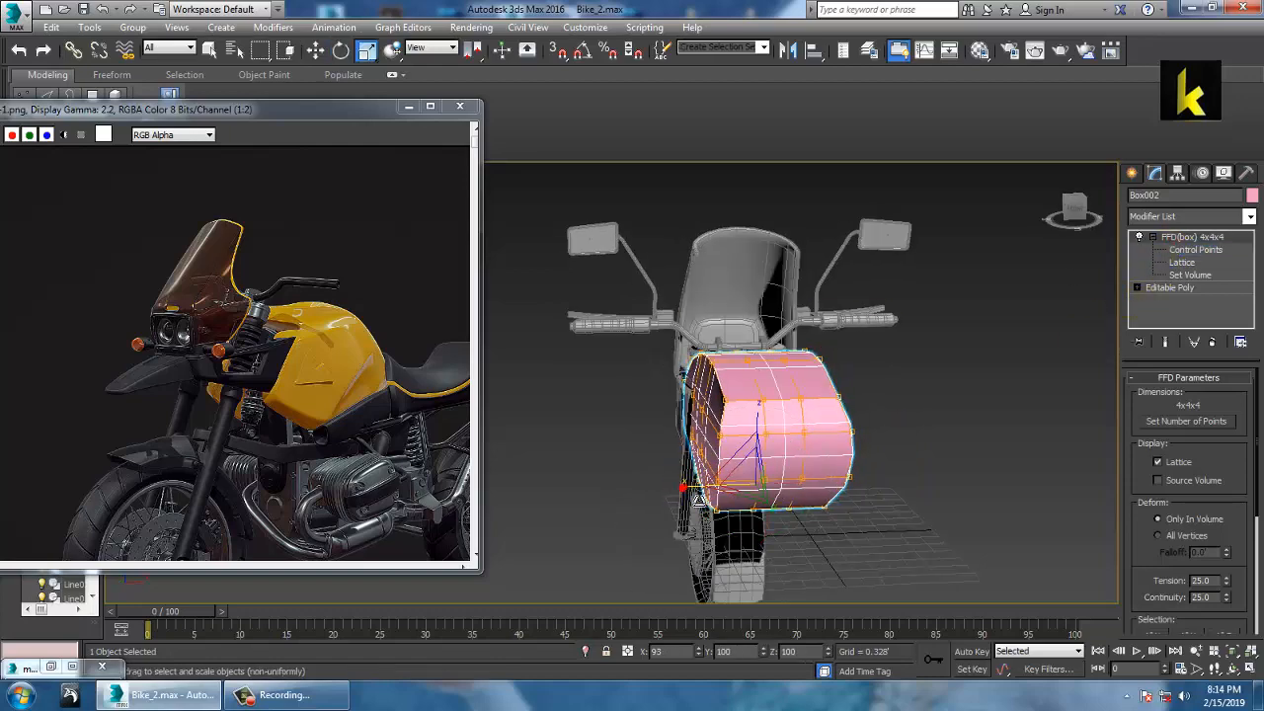
{"action": "key", "text": "r"}
Round the tank's rear end by moving the outer rear control points on both sides forward.
{"action": "middle_click_drag", "start_coordinate": [733, 431], "coordinate": [1076, 318], "text": "alt"}
{"action": "left_click", "coordinate": [1194, 249]}
{"action": "middle_click_drag", "start_coordinate": [903, 302], "coordinate": [865, 359], "text": "alt"}
{"action": "left_click_drag", "start_coordinate": [770, 488], "coordinate": [858, 553], "text": "ctrl"}
{"action": "key", "text": "w"}
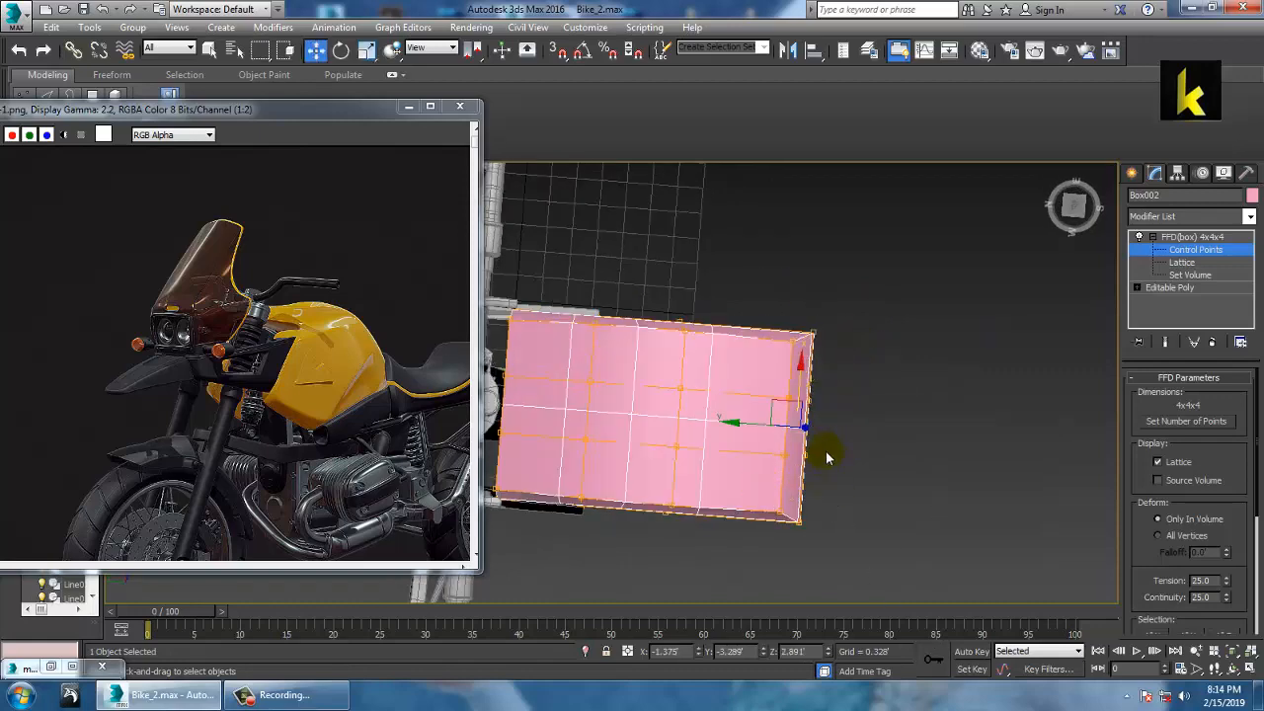
{"action": "left_click_drag", "start_coordinate": [756, 438], "coordinate": [729, 426]}
Narrow the tank's front end by scaling its front control points inward along X.
{"action": "middle_click_drag", "start_coordinate": [784, 432], "coordinate": [796, 397], "text": "alt"}
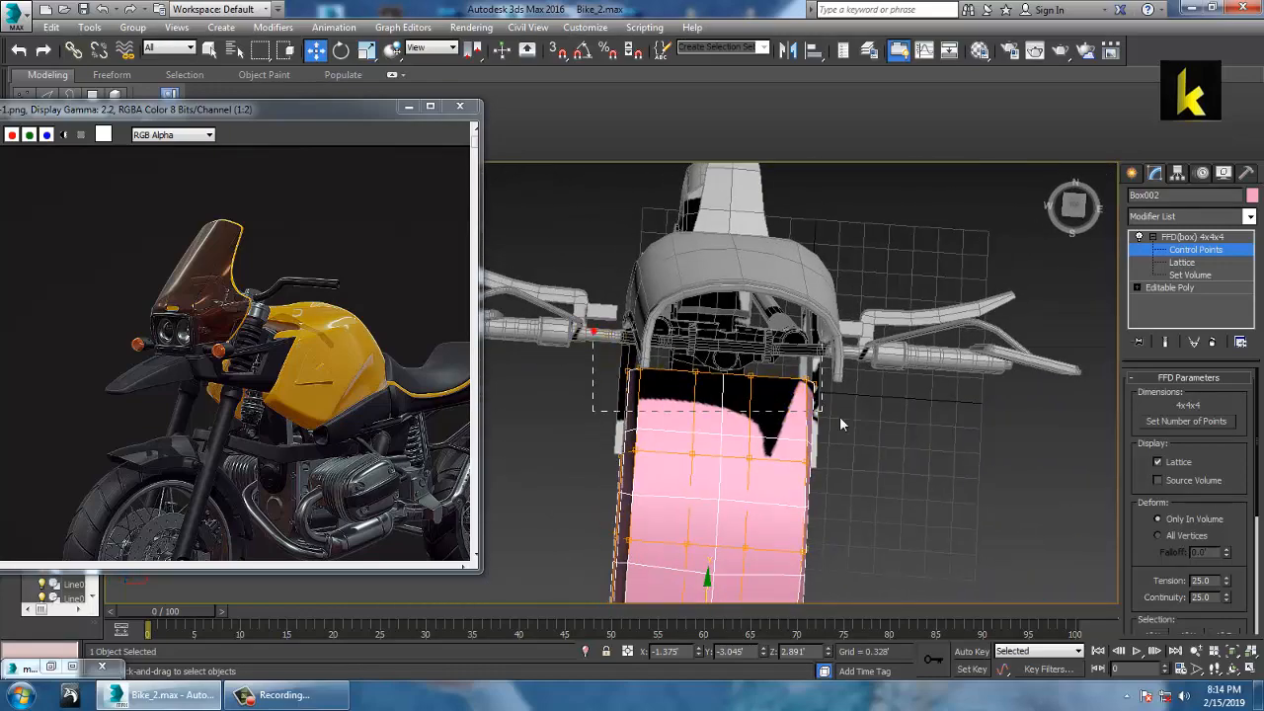
{"action": "key", "text": "r"}
{"action": "left_click_drag", "start_coordinate": [798, 391], "coordinate": [788, 397]}
{"action": "middle_click_drag", "start_coordinate": [788, 397], "coordinate": [742, 403], "text": "alt"}
Move the front row of control points forward toward the handlebars in the Top view.
{"action": "key", "text": "alt+w"}
{"action": "middle_click", "coordinate": [550, 331]}
{"action": "key", "text": "alt+w"}
{"action": "middle_click_drag", "start_coordinate": [605, 308], "coordinate": [579, 363]}
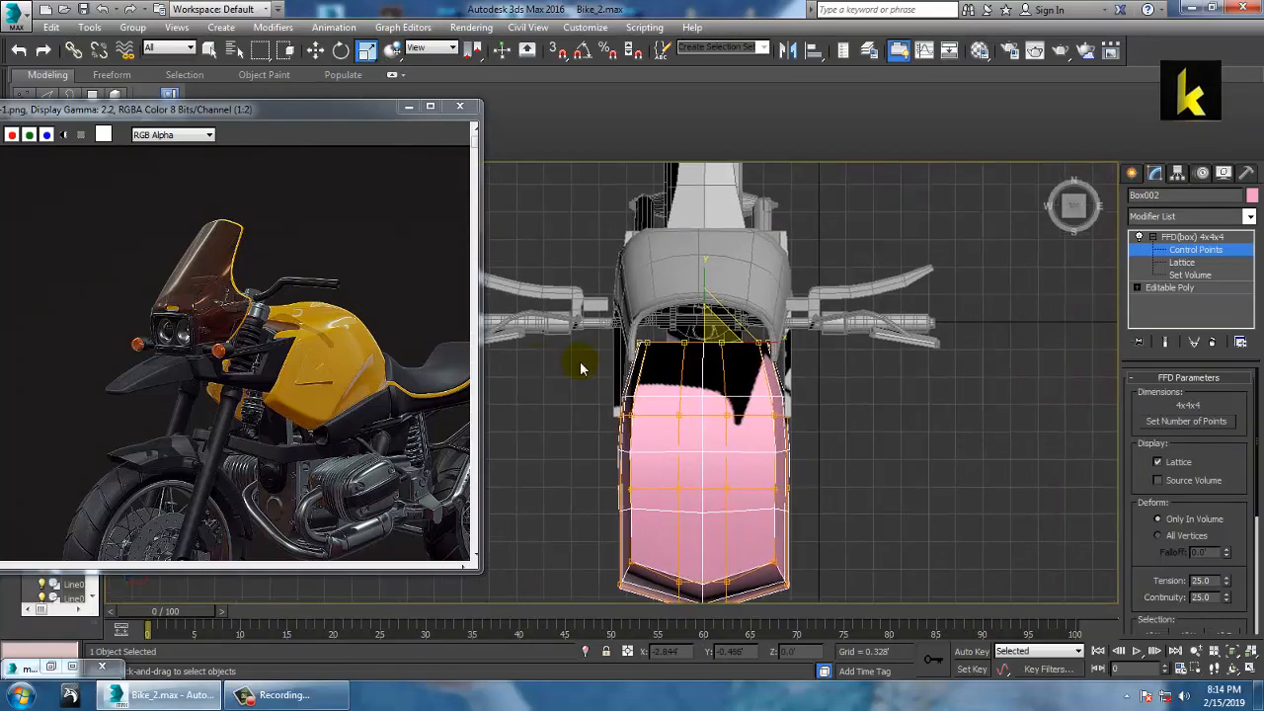
{"action": "middle_click_drag", "start_coordinate": [693, 363], "coordinate": [690, 376]}
{"action": "key", "text": "1"}
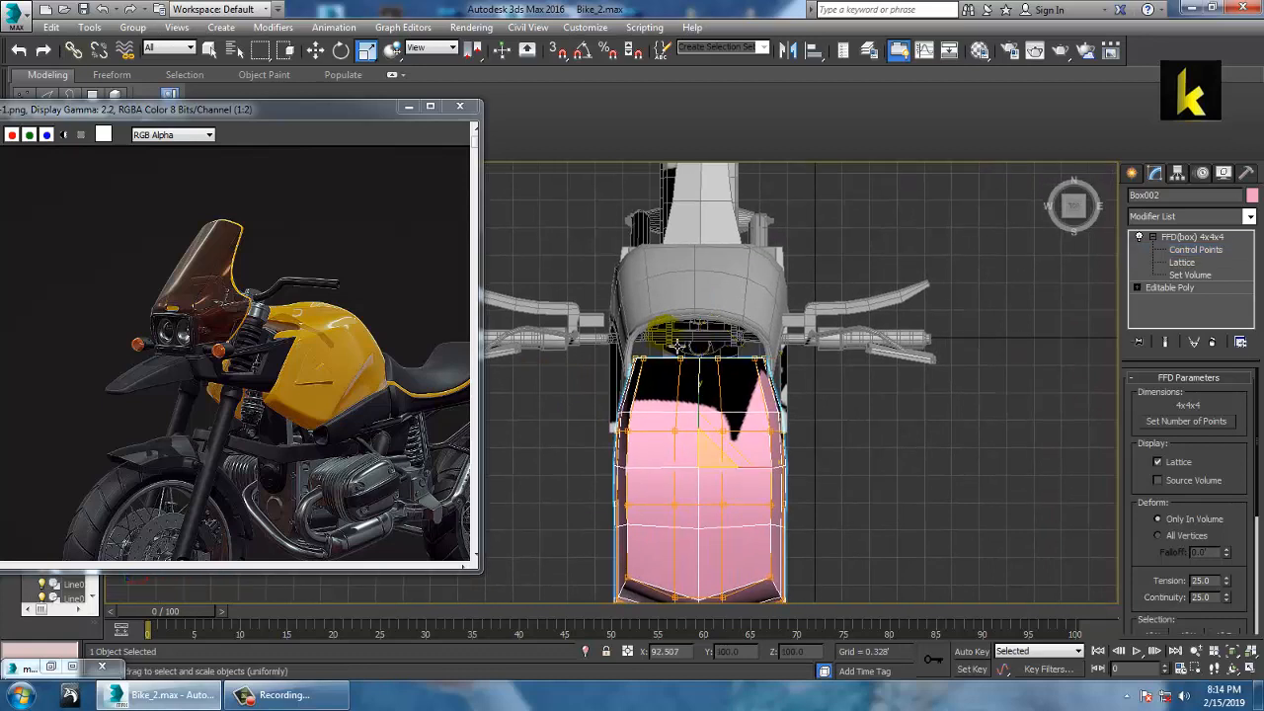
{"action": "left_click", "coordinate": [1182, 254]}
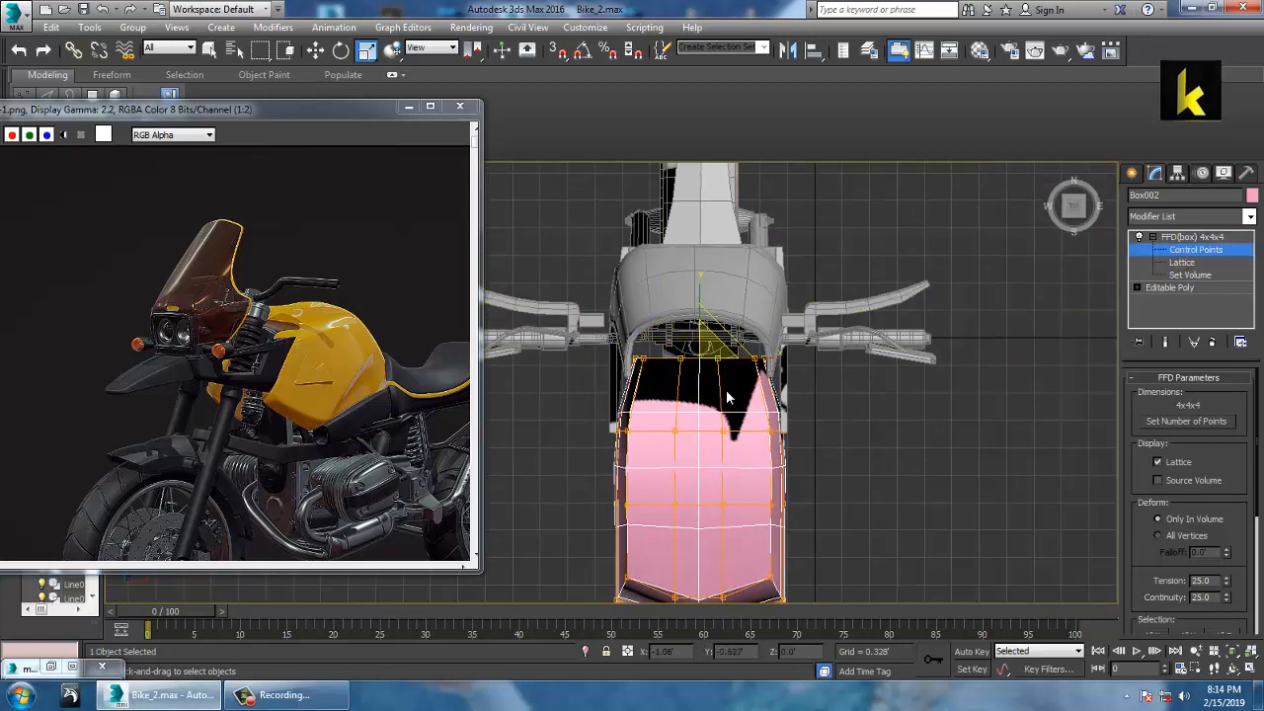
{"action": "key", "text": "w"}
{"action": "left_click_drag", "start_coordinate": [709, 322], "coordinate": [708, 308]}
Lower the upper outer control points on both sides of the tank's front to crown its top surface.
{"action": "key", "text": "alt+w"}
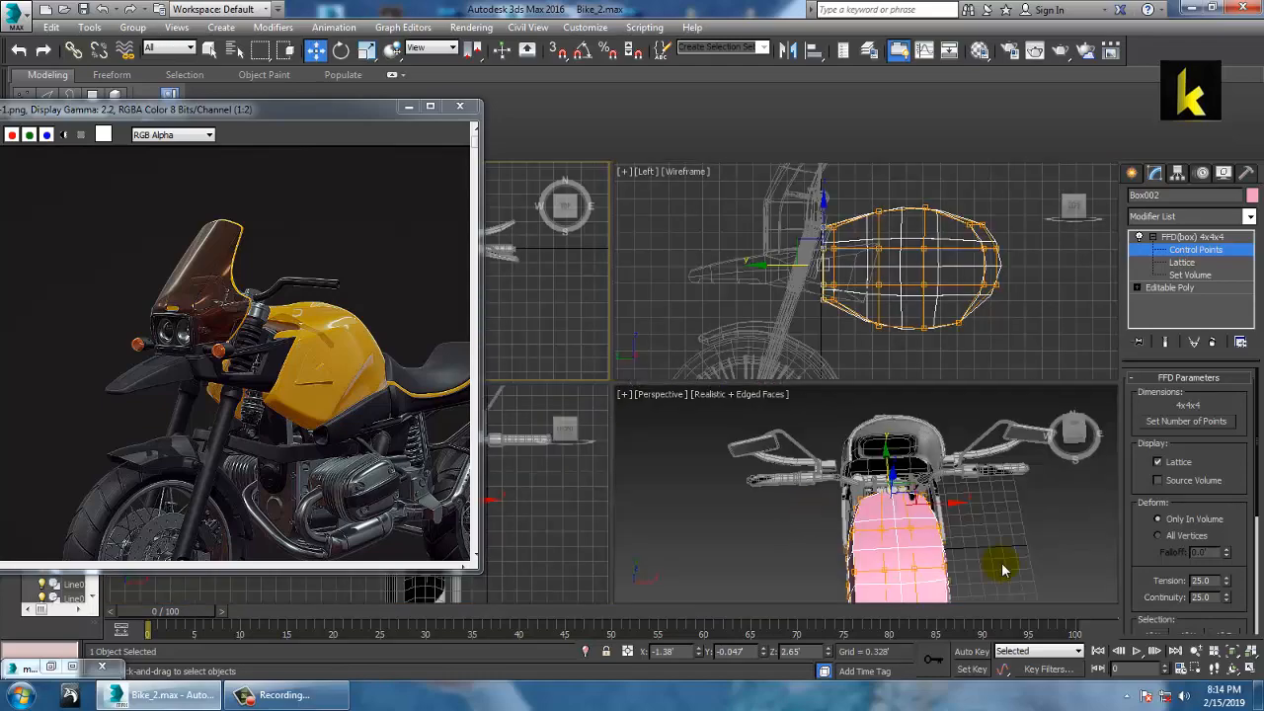
{"action": "key", "text": "alt+w"}
{"action": "middle_click_drag", "start_coordinate": [998, 563], "coordinate": [778, 391], "text": "alt"}
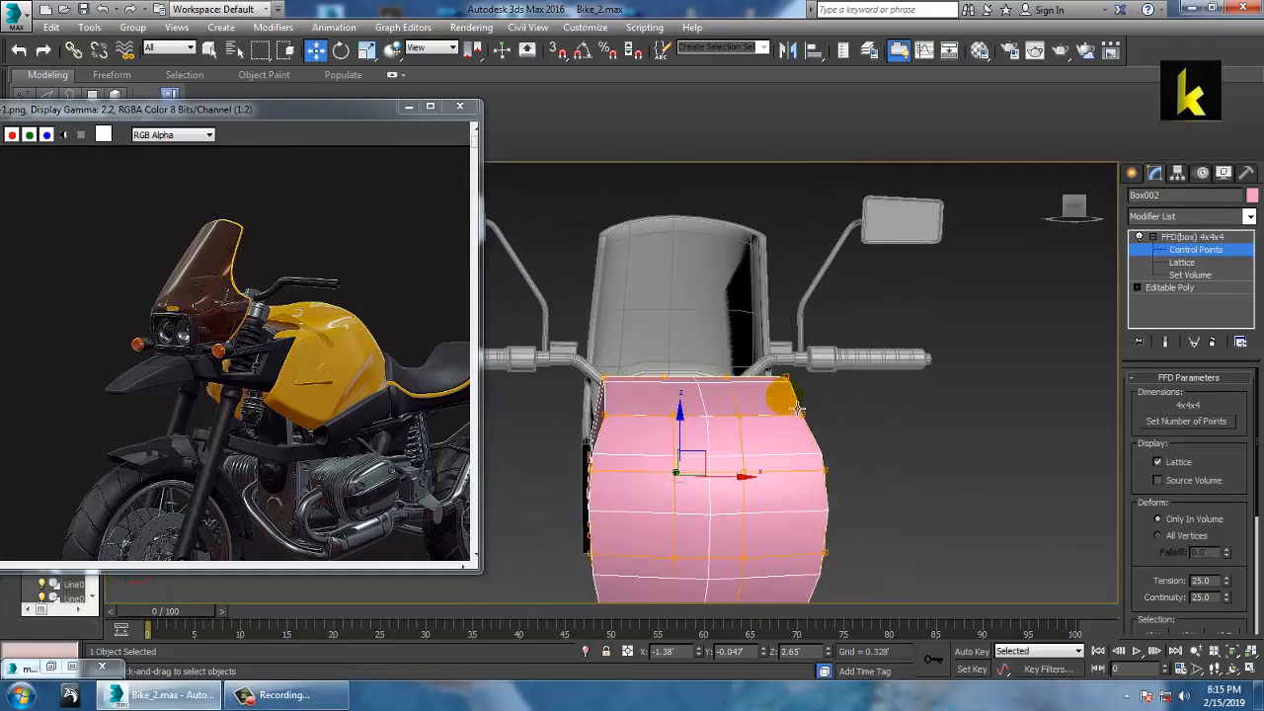
{"action": "middle_click_drag", "start_coordinate": [635, 395], "coordinate": [620, 373], "text": "alt"}
{"action": "left_click_drag", "start_coordinate": [615, 409], "coordinate": [613, 405]}
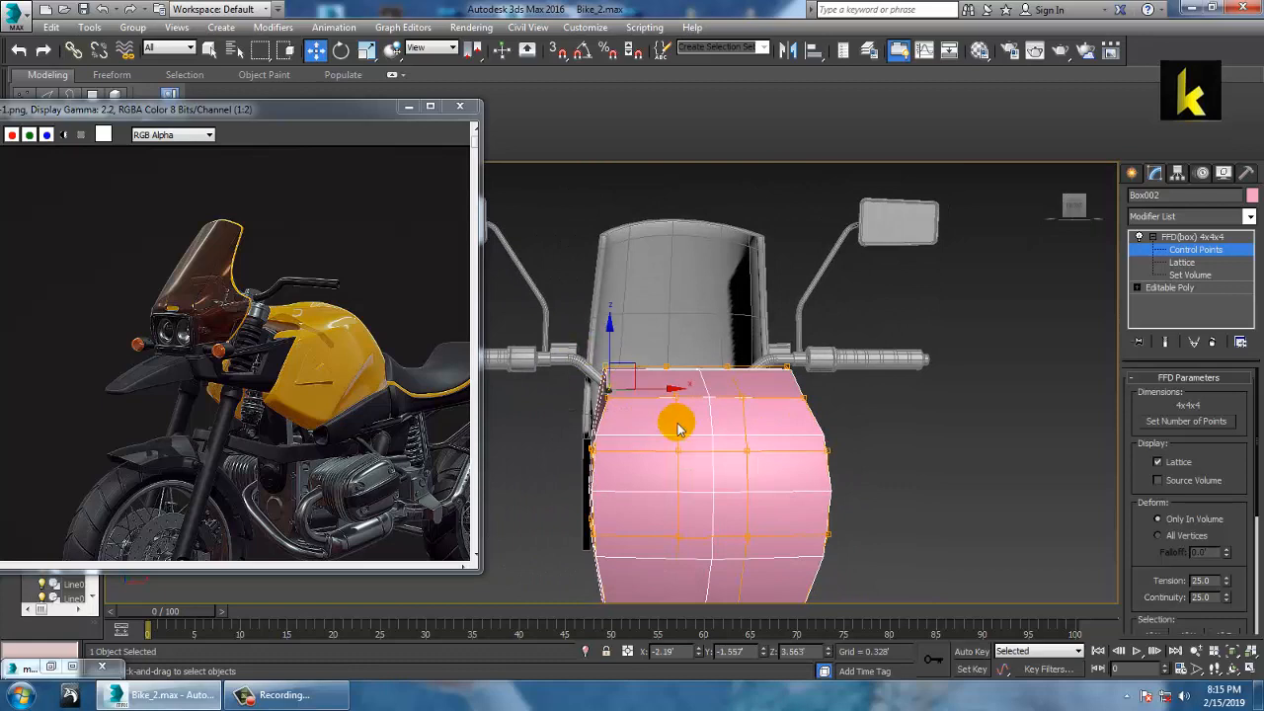
{"action": "middle_click_drag", "start_coordinate": [678, 423], "coordinate": [711, 375], "text": "alt"}
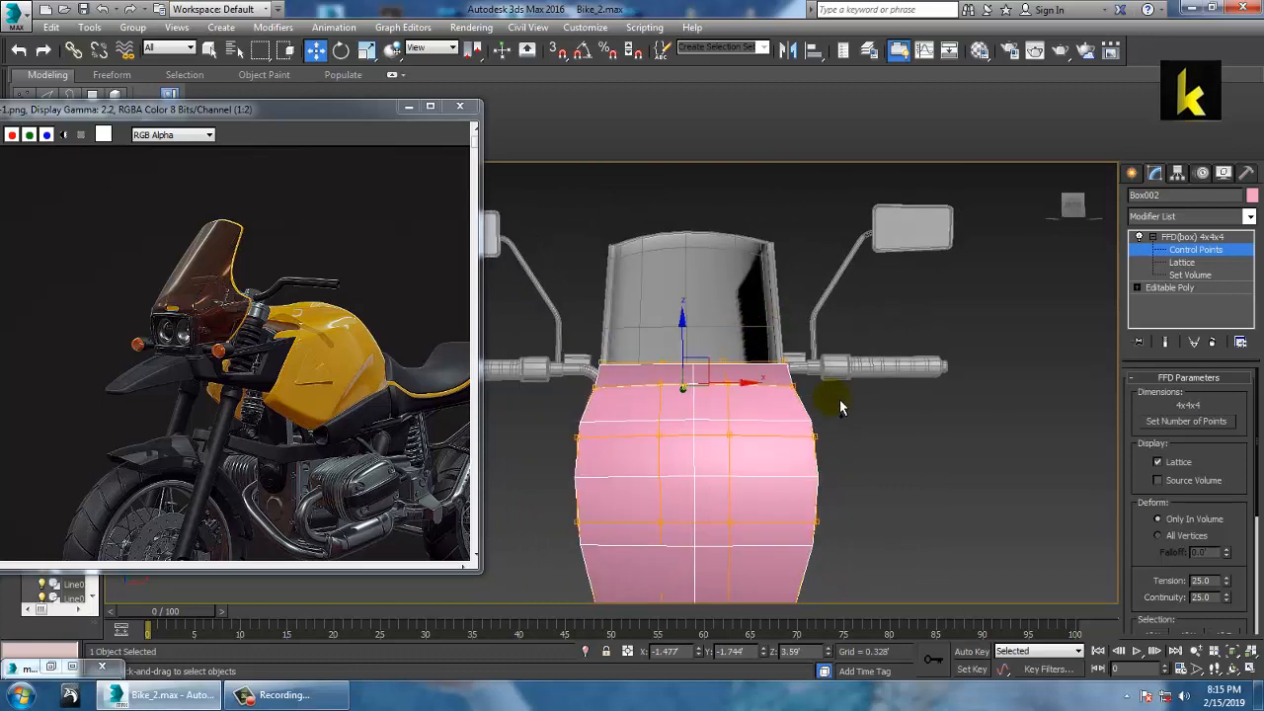
{"action": "left_click_drag", "start_coordinate": [682, 319], "coordinate": [686, 329]}
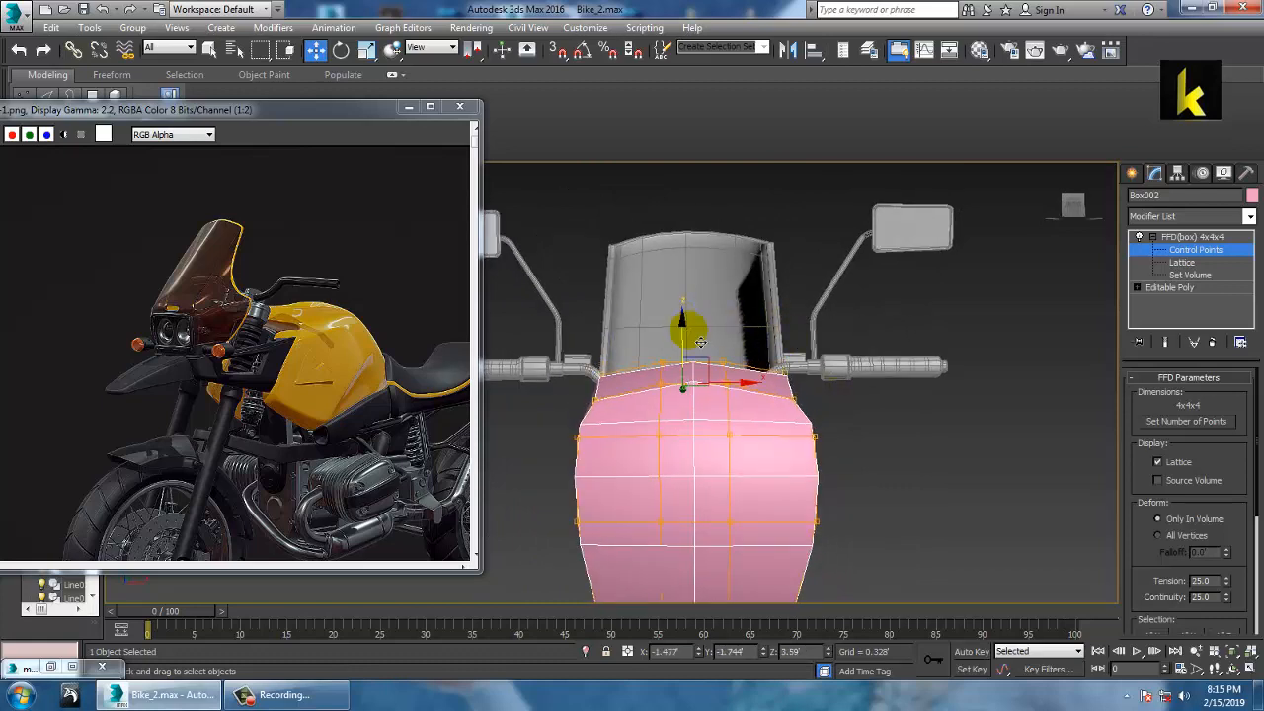
Lower the front-middle control points along each upper side edge of the tank to smooth its shoulders.
{"action": "middle_click_drag", "start_coordinate": [752, 383], "coordinate": [688, 417], "text": "alt"}
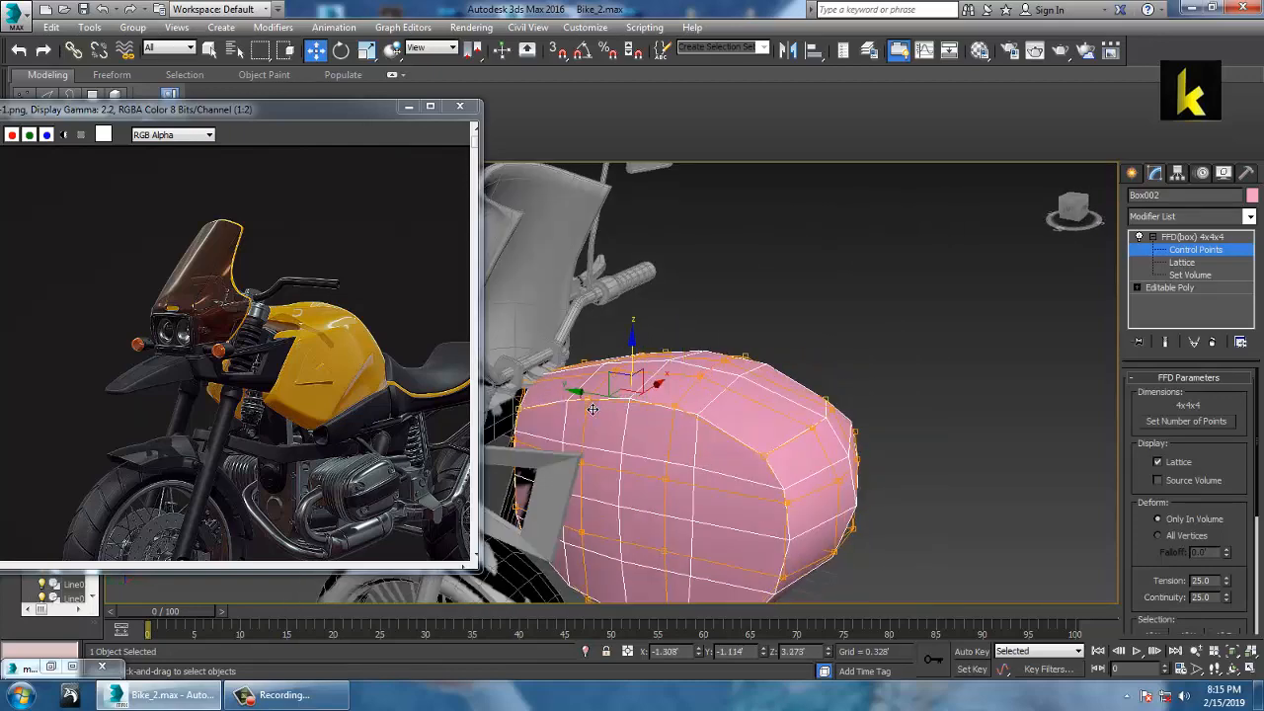
{"action": "left_click_drag", "start_coordinate": [622, 367], "coordinate": [646, 388]}
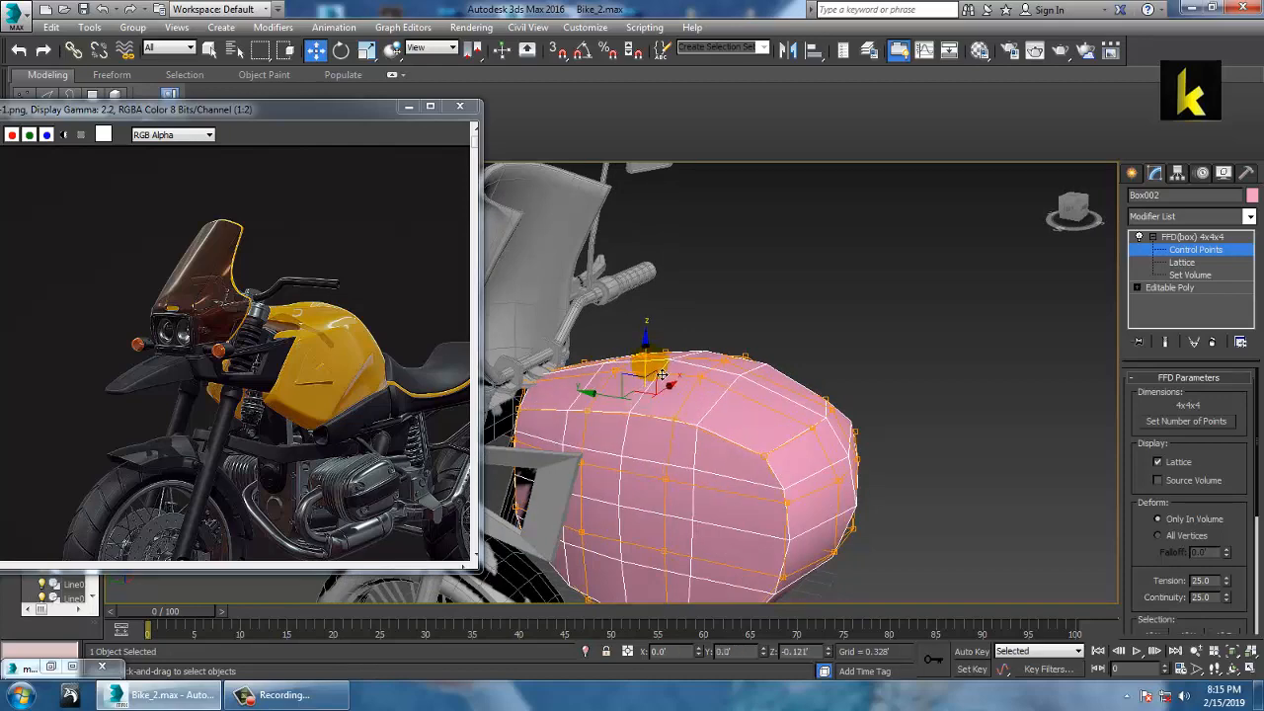
{"action": "middle_click_drag", "start_coordinate": [658, 362], "coordinate": [703, 447], "text": "alt"}
{"action": "left_click_drag", "start_coordinate": [694, 445], "coordinate": [724, 441]}
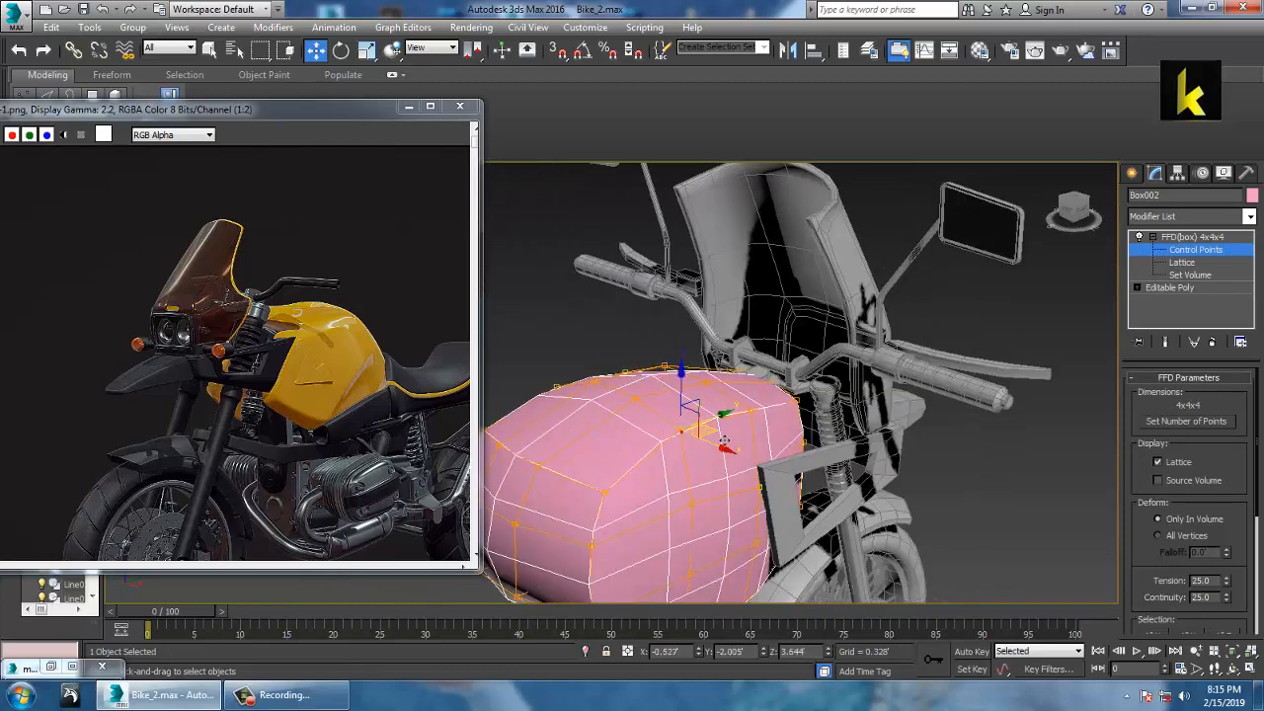
{"action": "left_click", "coordinate": [743, 409]}
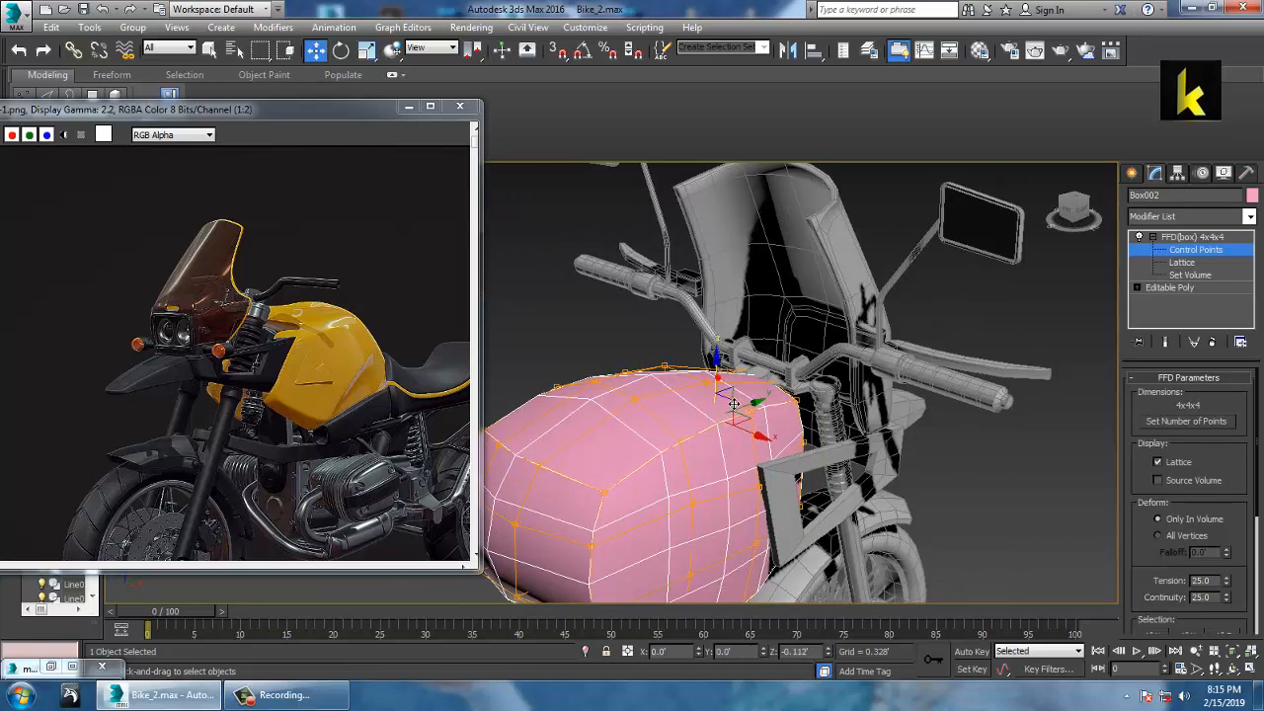
{"action": "left_click_drag", "start_coordinate": [747, 421], "coordinate": [761, 424]}
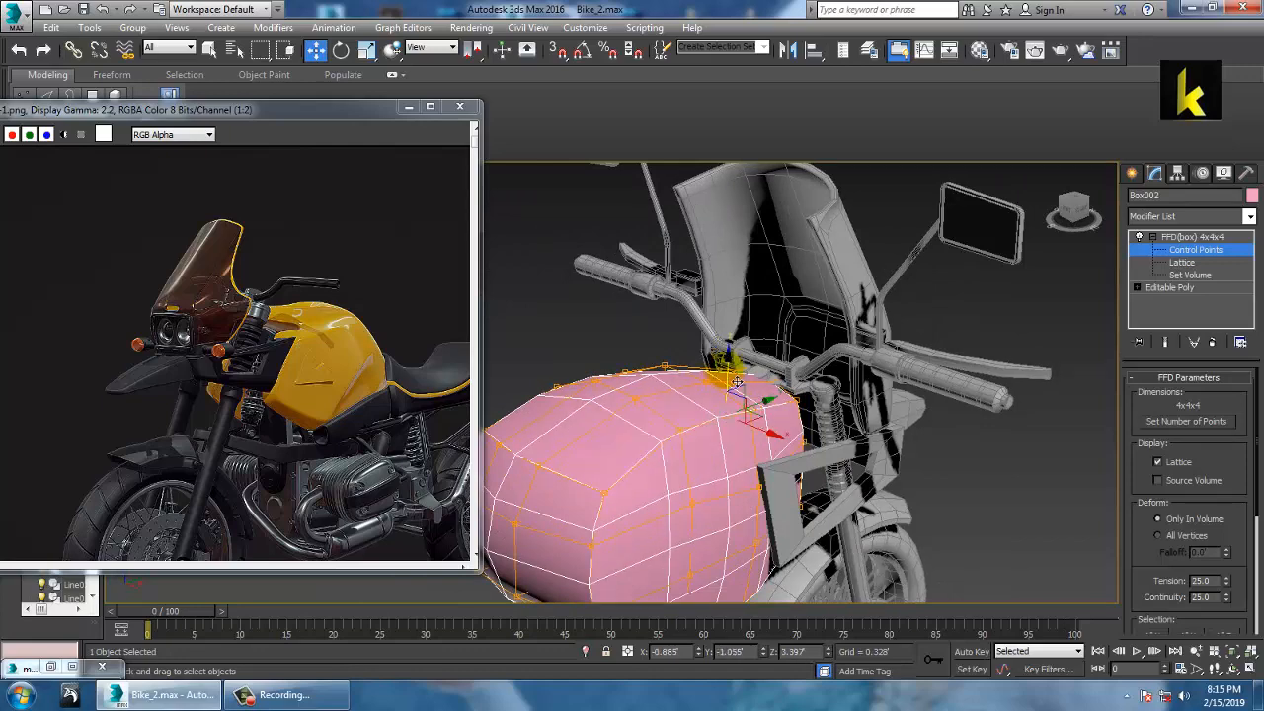
{"action": "left_click_drag", "start_coordinate": [737, 382], "coordinate": [739, 396]}
Finish control-point editing and isolate the tank together with the side bracket frame.
{"action": "middle_click_drag", "start_coordinate": [765, 425], "coordinate": [913, 409], "text": "alt"}
{"action": "middle_click_drag", "start_coordinate": [914, 409], "coordinate": [807, 353]}
{"action": "right_click", "coordinate": [799, 353]}
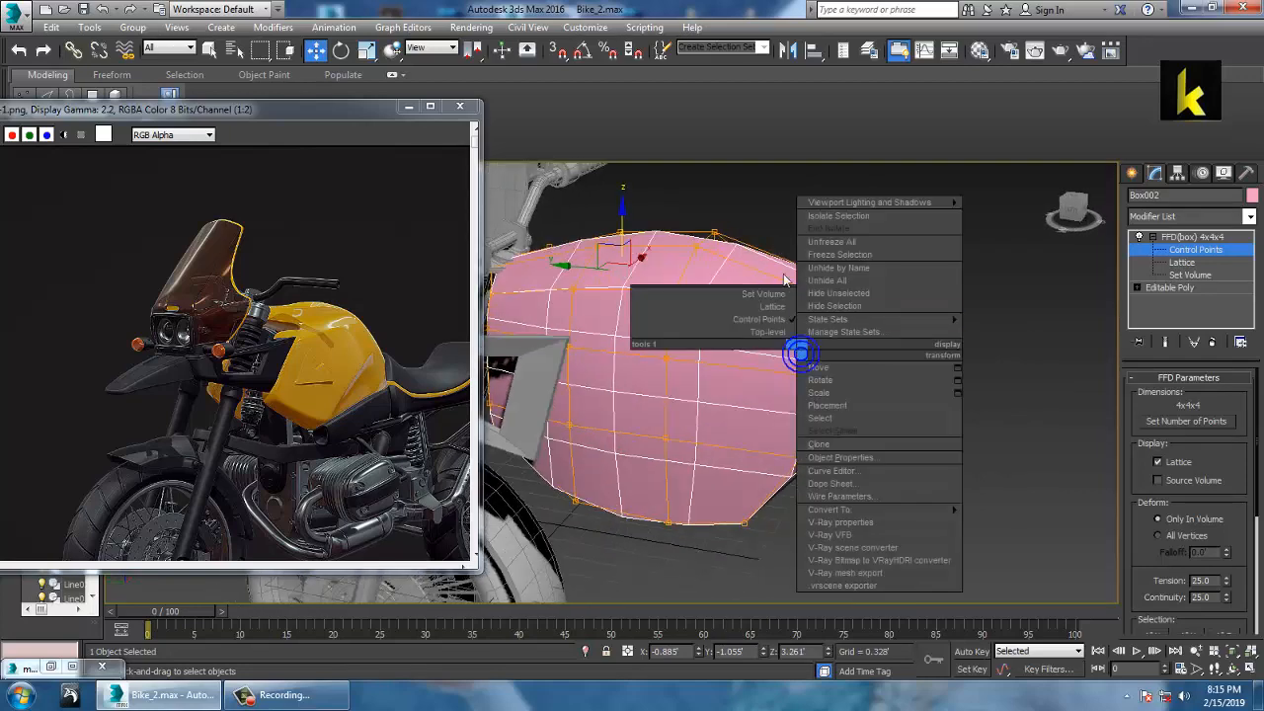
{"action": "left_click", "coordinate": [1181, 261]}
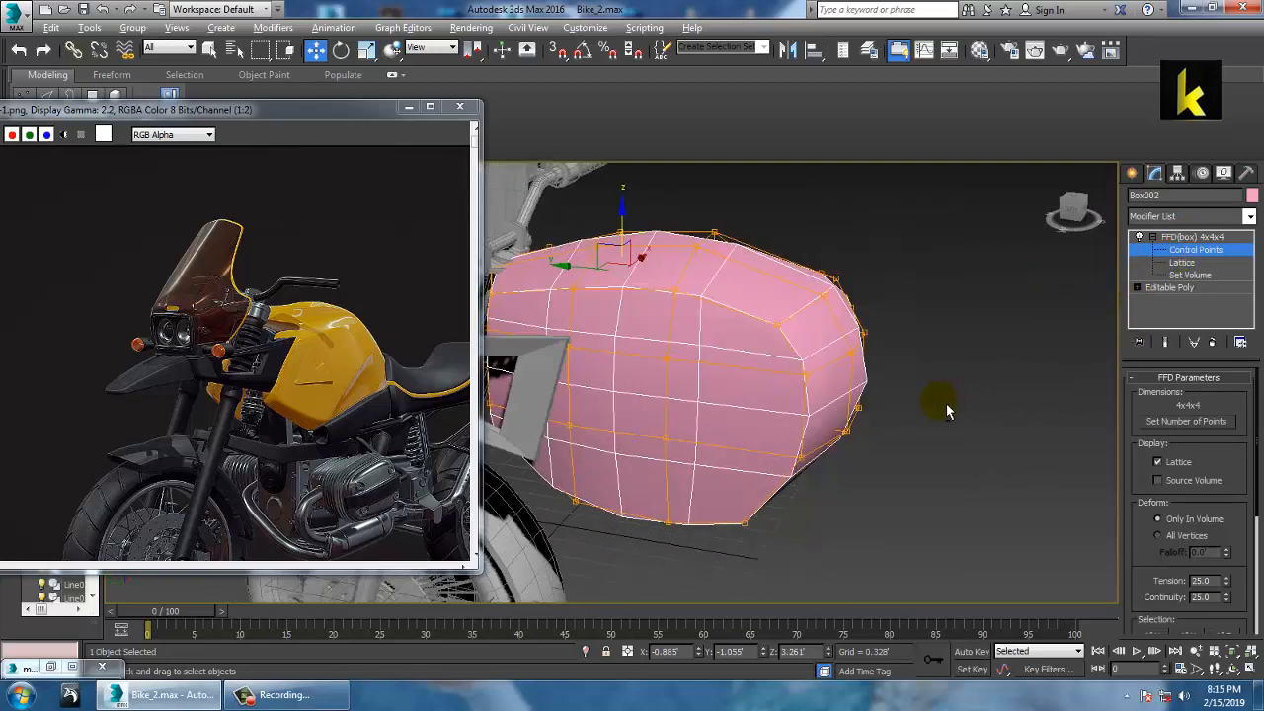
{"action": "middle_click_drag", "start_coordinate": [803, 389], "coordinate": [844, 331], "text": "alt"}
{"action": "left_click", "coordinate": [1189, 243]}
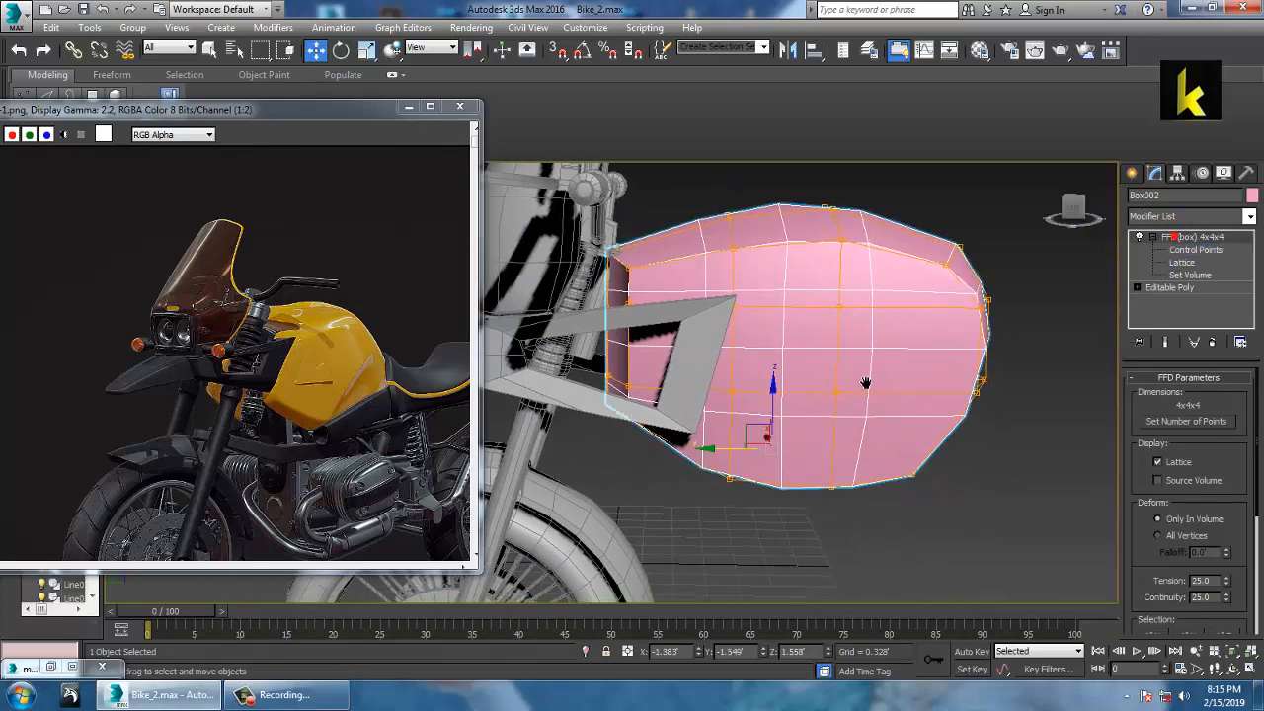
{"action": "middle_click_drag", "start_coordinate": [868, 379], "coordinate": [849, 376], "text": "alt"}
{"action": "middle_click_drag", "start_coordinate": [721, 388], "coordinate": [774, 362], "text": "alt"}
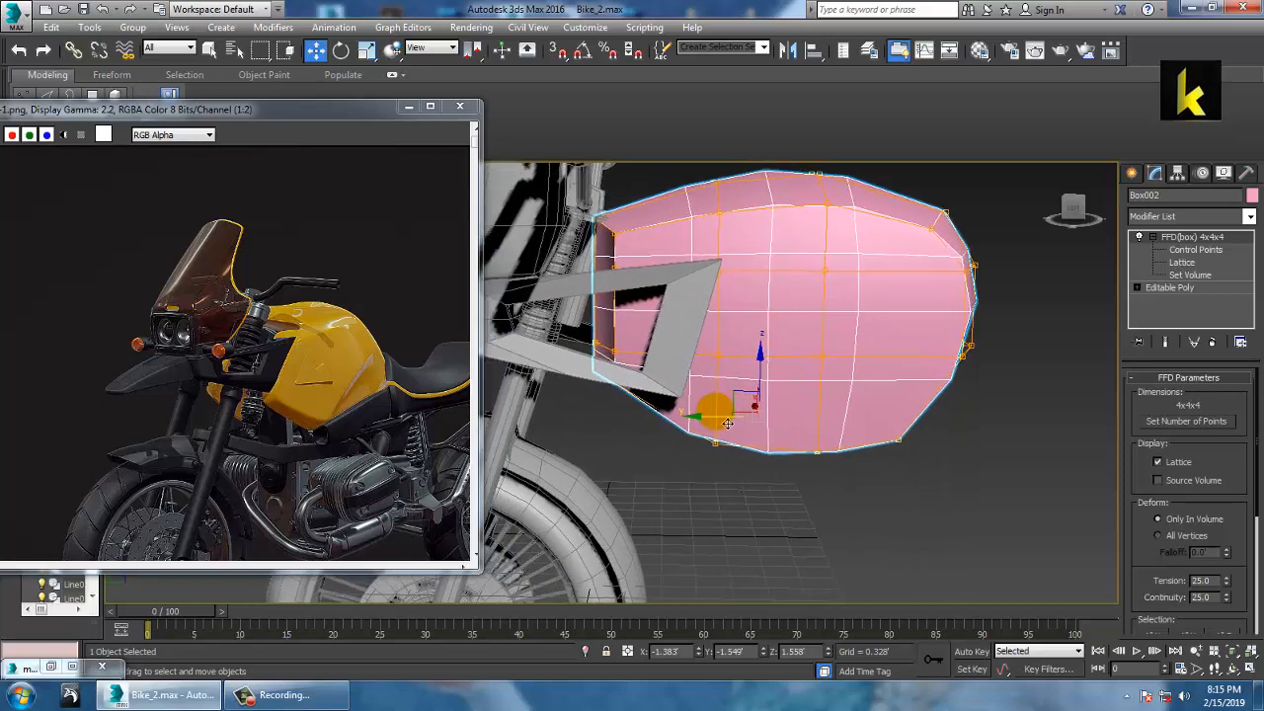
{"action": "middle_click_drag", "start_coordinate": [735, 424], "coordinate": [731, 326], "text": "alt"}
{"action": "left_click", "coordinate": [646, 435], "text": "ctrl"}
{"action": "middle_click_drag", "start_coordinate": [835, 436], "coordinate": [860, 286], "text": "alt"}
Convert the FFD-shaped fuel tank to an Editable Poly.
{"action": "left_click", "coordinate": [860, 285]}
{"action": "right_click", "coordinate": [851, 274]}
{"action": "mouse_move", "coordinate": [923, 435]}
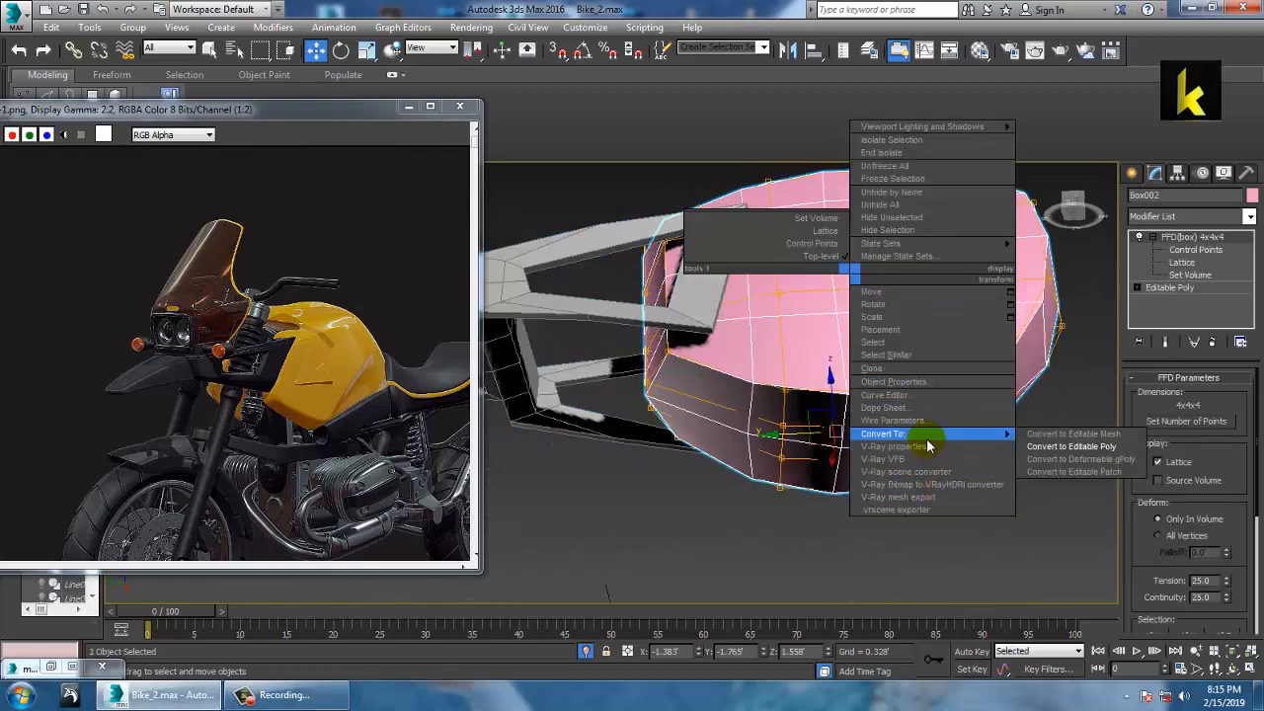
{"action": "left_click", "coordinate": [1072, 446]}
{"action": "middle_click_drag", "start_coordinate": [971, 376], "coordinate": [989, 356], "text": "alt"}
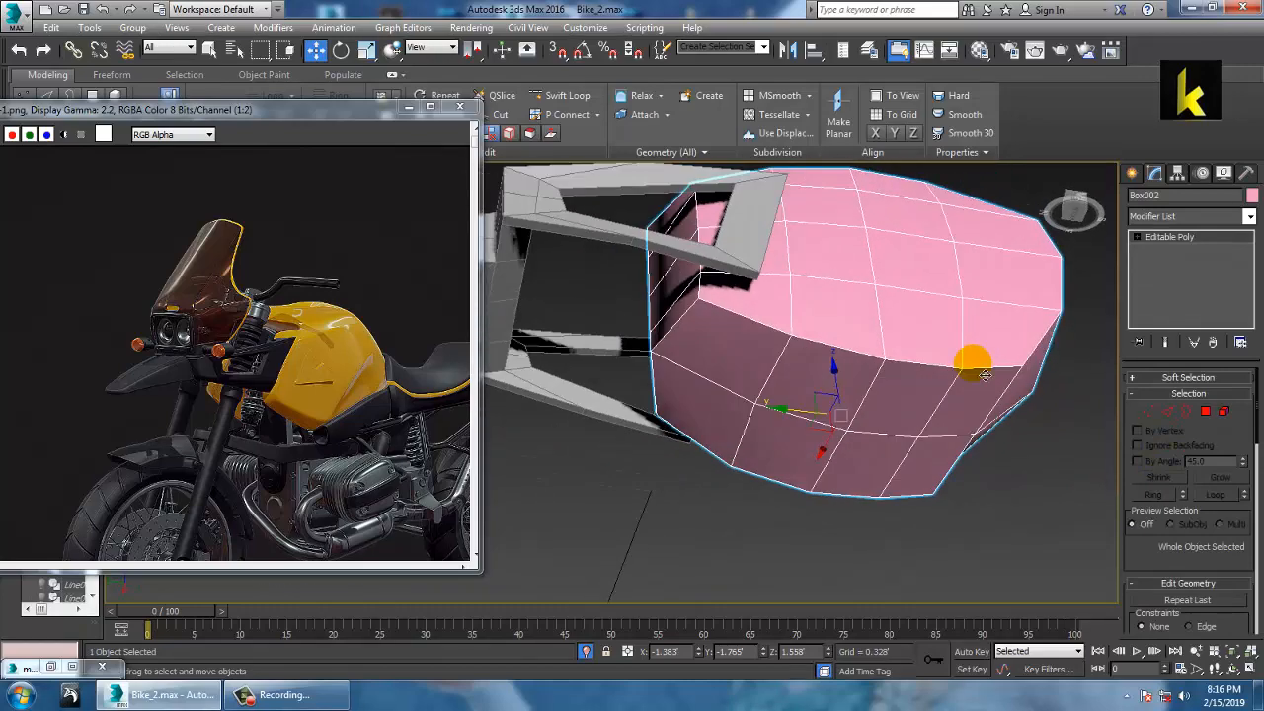
{"action": "middle_click_drag", "start_coordinate": [900, 348], "coordinate": [959, 394], "text": "alt"}
Insert a Swift Loop edge loop close to each side edge of the tank's front and underside.
{"action": "left_click", "coordinate": [1207, 413]}
{"action": "middle_click_drag", "start_coordinate": [923, 336], "coordinate": [939, 346], "text": "alt"}
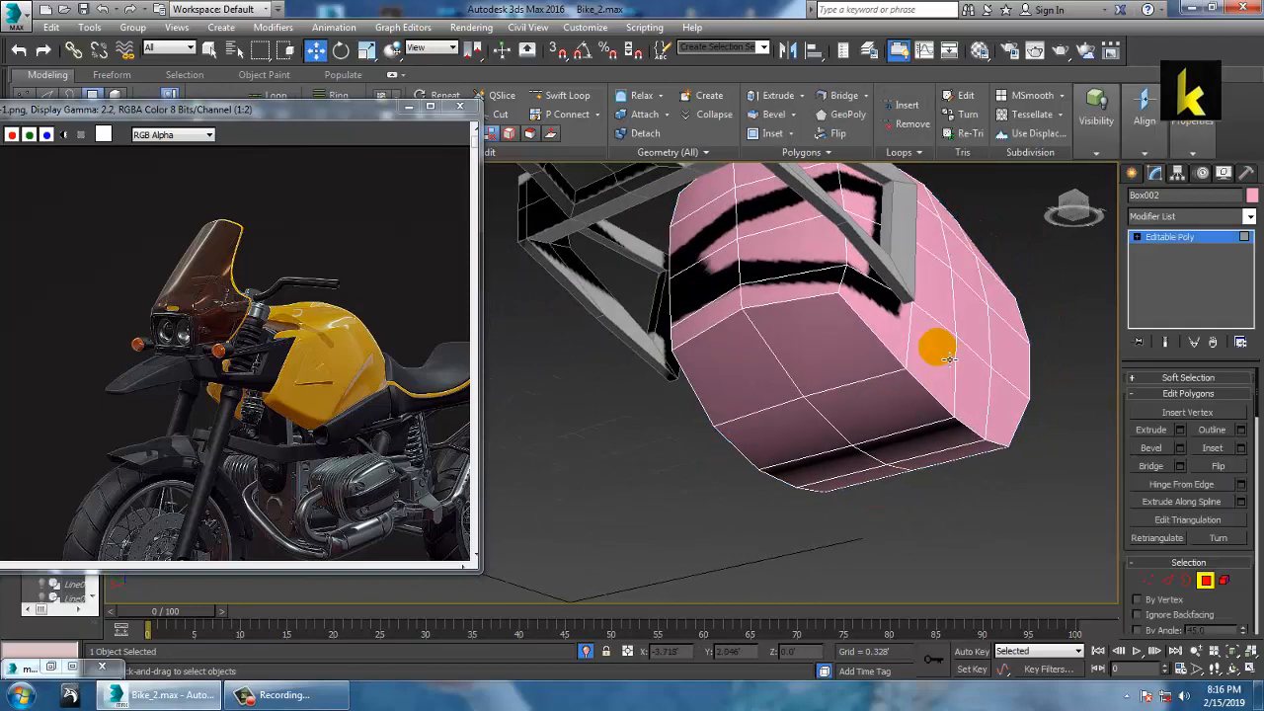
{"action": "left_click", "coordinate": [568, 97]}
{"action": "middle_click_drag", "start_coordinate": [745, 272], "coordinate": [829, 286], "text": "alt"}
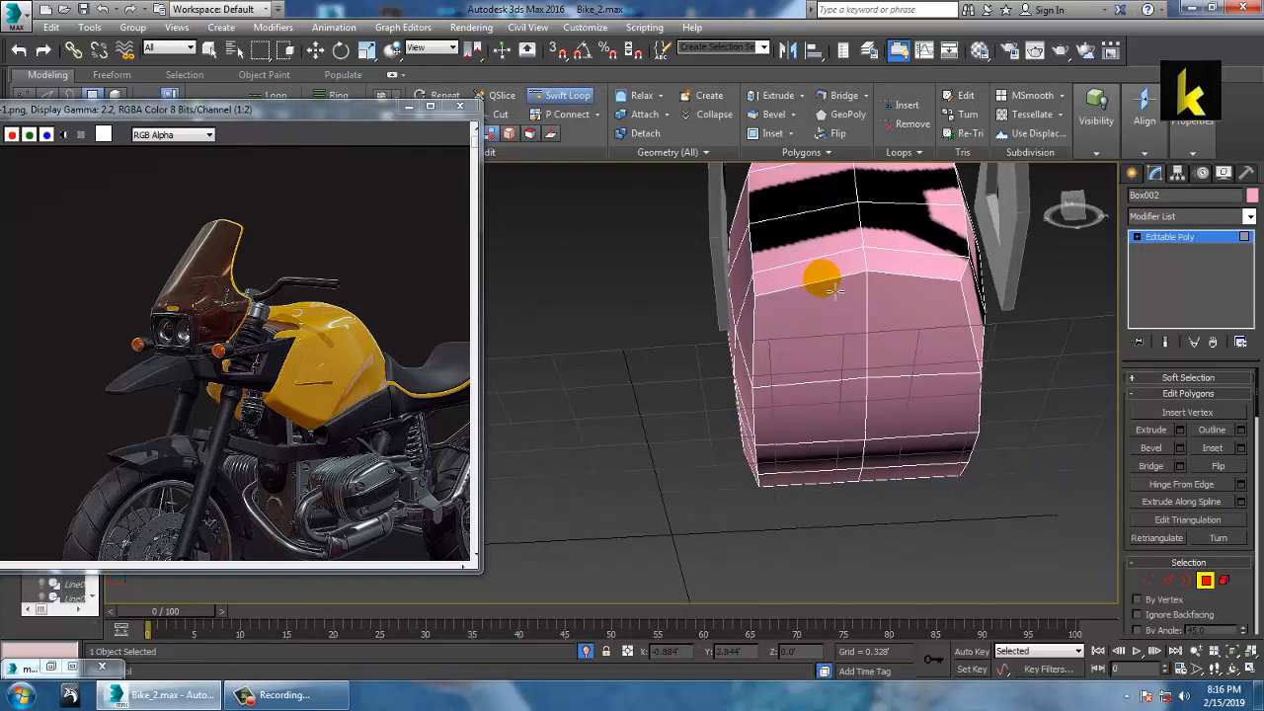
{"action": "left_click", "coordinate": [784, 277]}
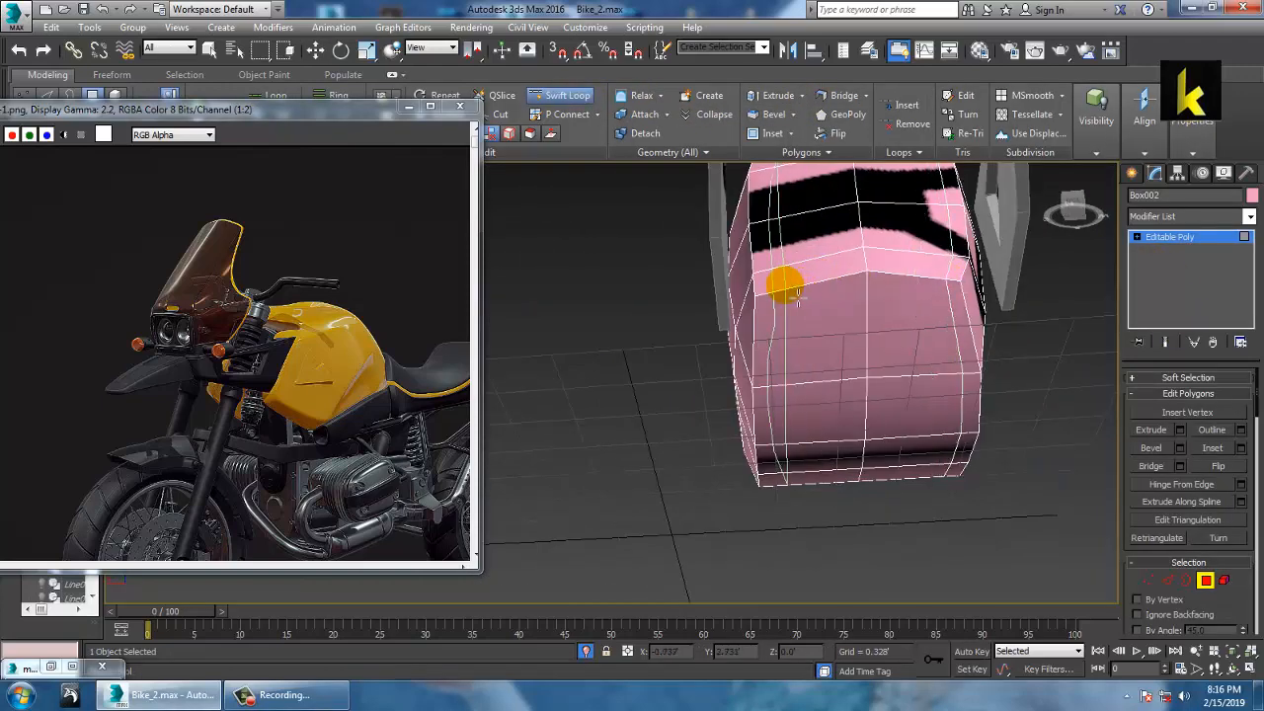
{"action": "right_click", "coordinate": [775, 286]}
{"action": "middle_click_drag", "start_coordinate": [887, 314], "coordinate": [790, 290], "text": "alt"}
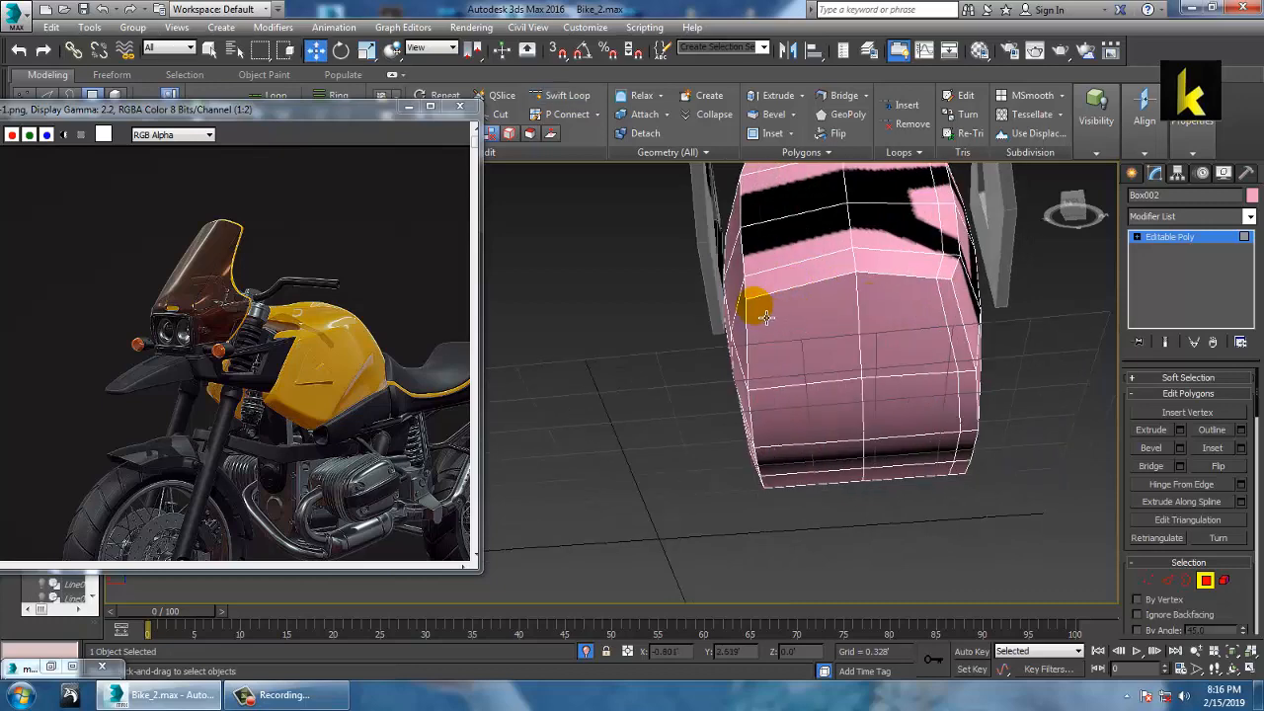
{"action": "left_click", "coordinate": [569, 96]}
{"action": "left_click", "coordinate": [763, 296]}
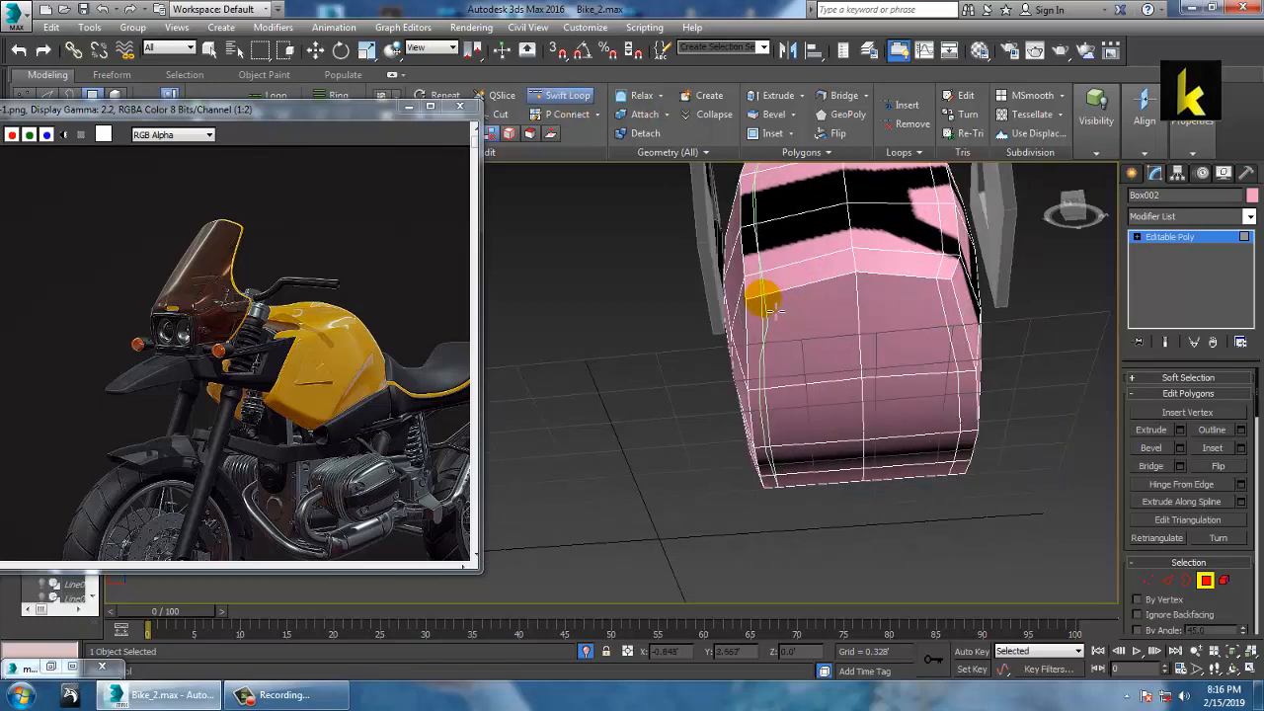
{"action": "right_click", "coordinate": [773, 312]}
{"action": "mouse_move", "coordinate": [773, 311]}
{"action": "middle_mouse_down", "text": "alt"}
{"action": "mouse_move", "coordinate": [953, 383]}
{"action": "mouse_move", "coordinate": [978, 370]}
{"action": "mouse_move", "coordinate": [979, 268]}
{"action": "mouse_move", "coordinate": [936, 250]}
{"action": "middle_mouse_up", "text": "alt"}
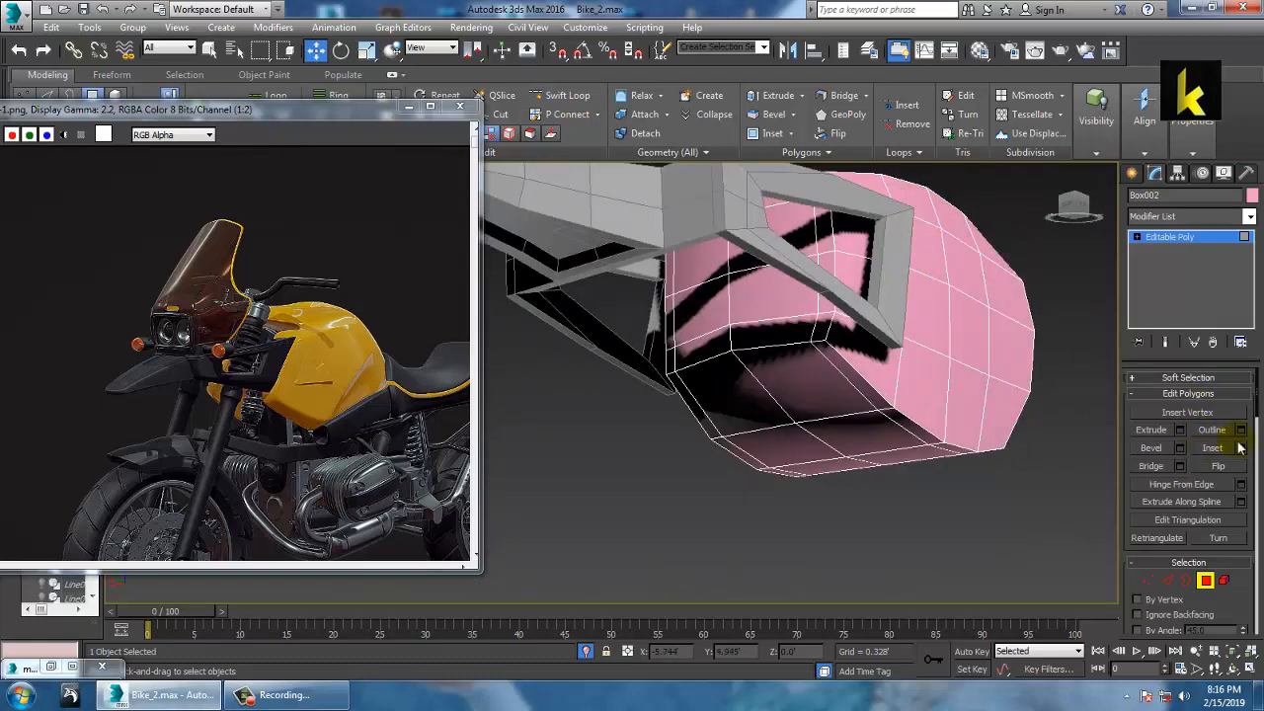
Select the central polygons of the tank's front underside, between the two side edge loops.
{"action": "mouse_move", "coordinate": [869, 355]}
{"action": "middle_mouse_down", "text": "alt"}
{"action": "mouse_move", "coordinate": [880, 367]}
{"action": "mouse_move", "coordinate": [866, 319]}
{"action": "mouse_move", "coordinate": [887, 340]}
{"action": "middle_mouse_up", "text": "alt"}
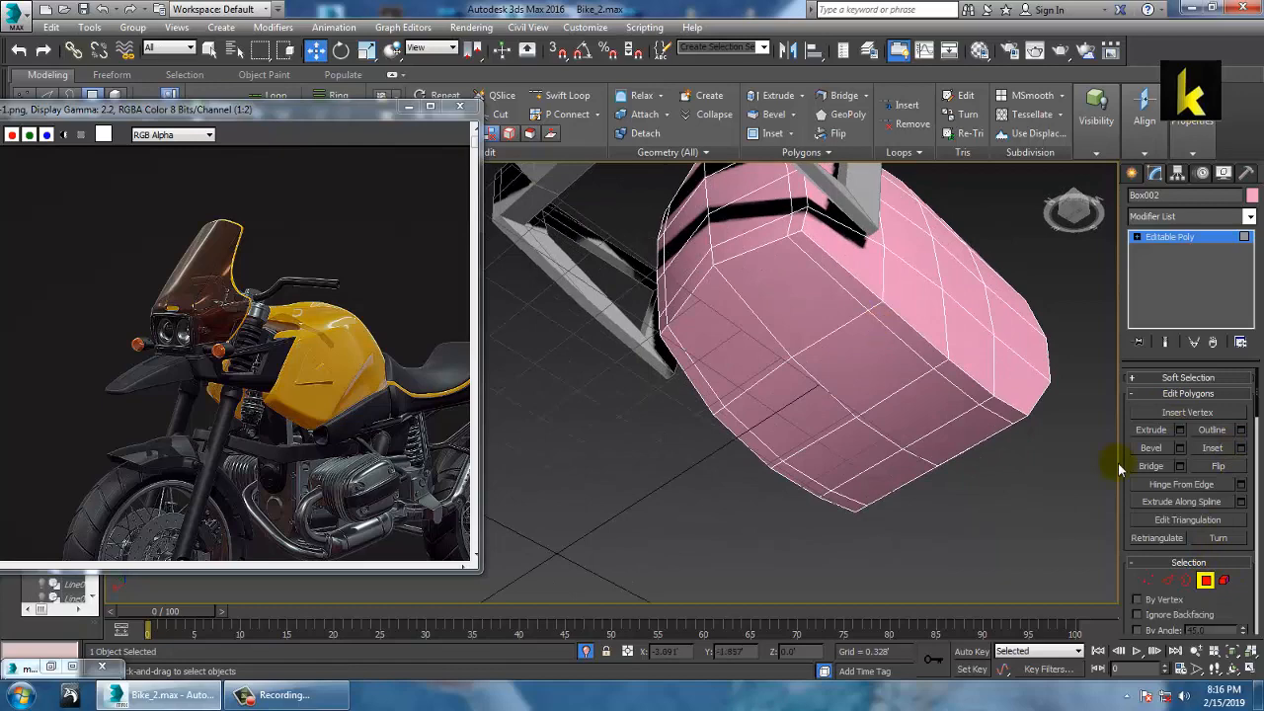
{"action": "mouse_move", "coordinate": [888, 412]}
{"action": "middle_mouse_down", "text": "alt"}
{"action": "mouse_move", "coordinate": [846, 338]}
{"action": "mouse_move", "coordinate": [842, 402]}
{"action": "middle_mouse_up", "text": "alt"}
{"action": "left_click", "coordinate": [842, 402]}
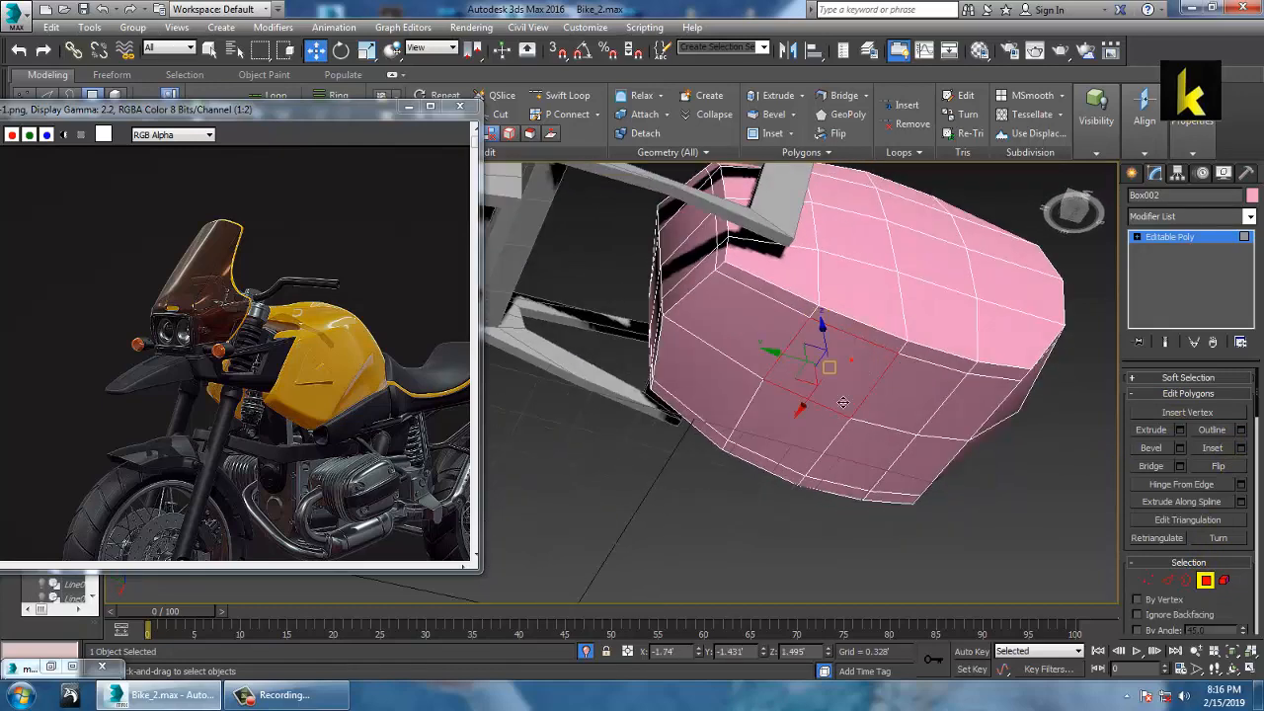
{"action": "left_click", "coordinate": [826, 432], "text": "ctrl"}
{"action": "left_click", "coordinate": [744, 365], "text": "ctrl"}
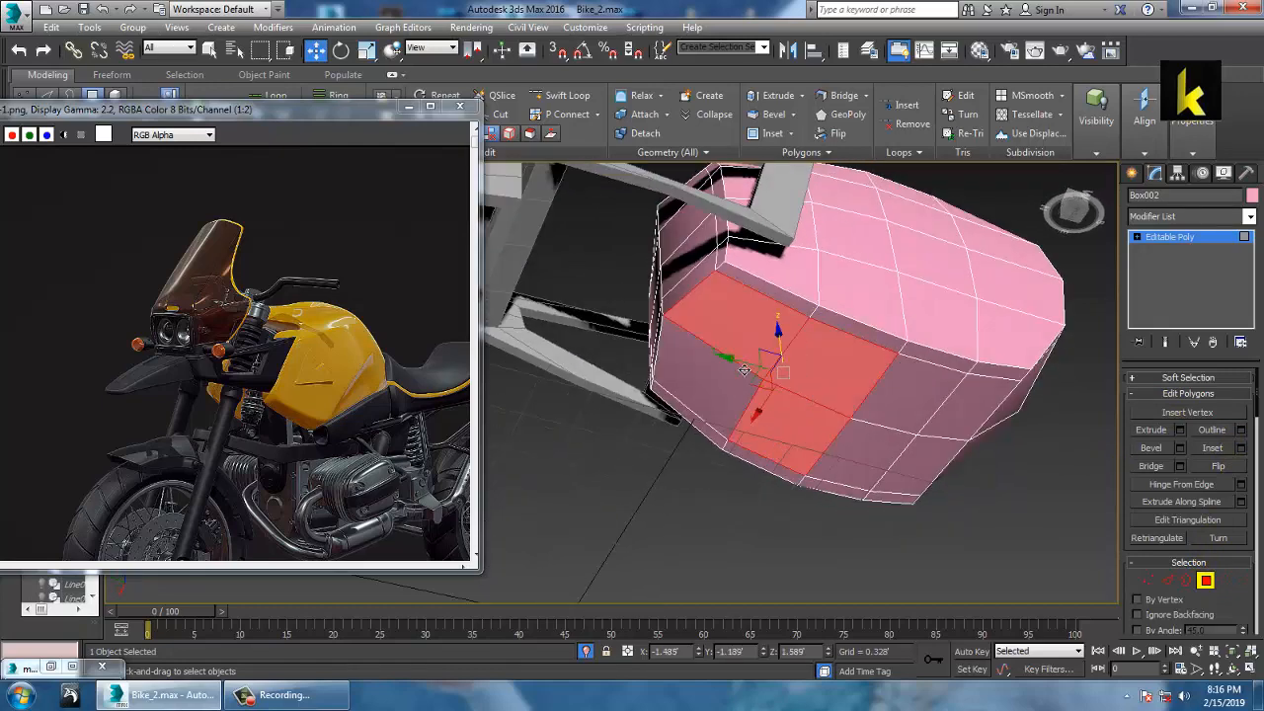
{"action": "left_click", "coordinate": [739, 394], "text": "ctrl"}
{"action": "mouse_move", "coordinate": [732, 349]}
{"action": "middle_mouse_down", "text": "alt"}
{"action": "mouse_move", "coordinate": [754, 321]}
{"action": "mouse_move", "coordinate": [647, 294]}
{"action": "mouse_move", "coordinate": [316, 10]}
{"action": "mouse_move", "coordinate": [225, 35]}
{"action": "middle_mouse_up", "text": "alt"}
{"action": "key", "text": "z"}
{"action": "left_click", "coordinate": [51, 110]}
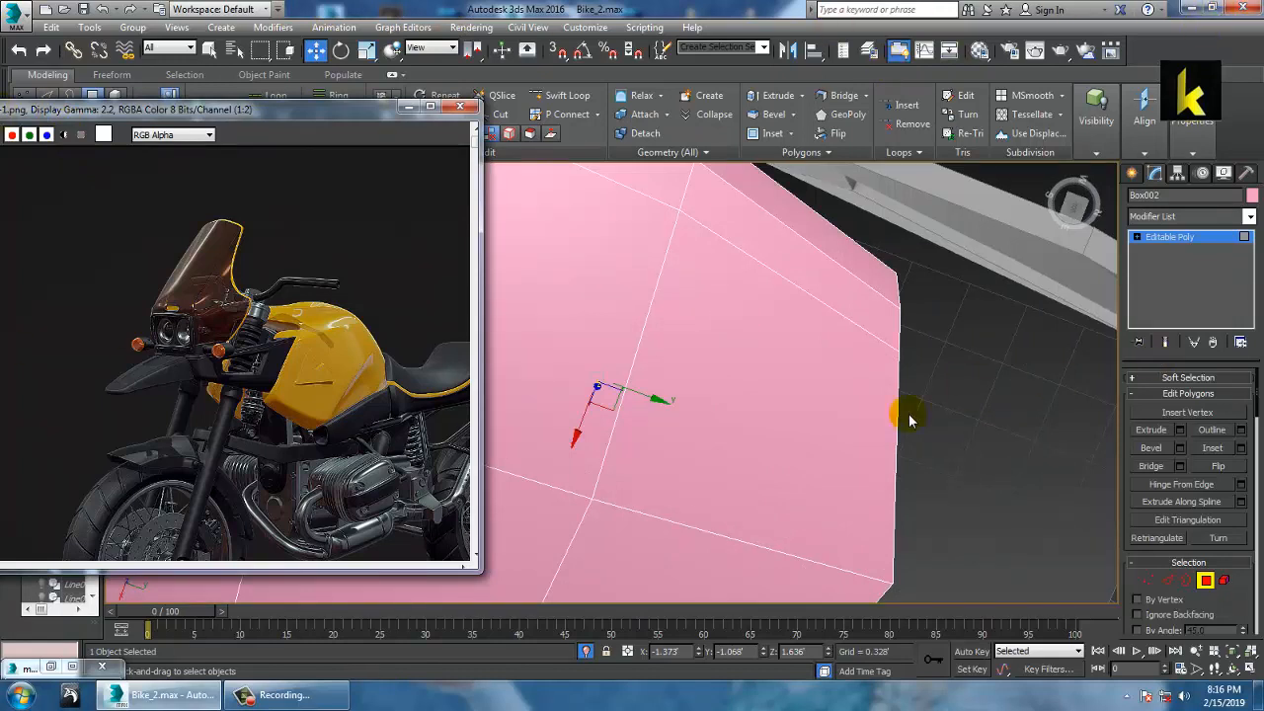
{"action": "middle_click_drag", "start_coordinate": [910, 420], "coordinate": [848, 385], "text": "alt"}
{"action": "middle_click_drag", "start_coordinate": [800, 293], "coordinate": [696, 396], "text": "alt"}
{"action": "scroll", "coordinate": [696, 396], "scroll_direction": "up", "scroll_amount": 3}
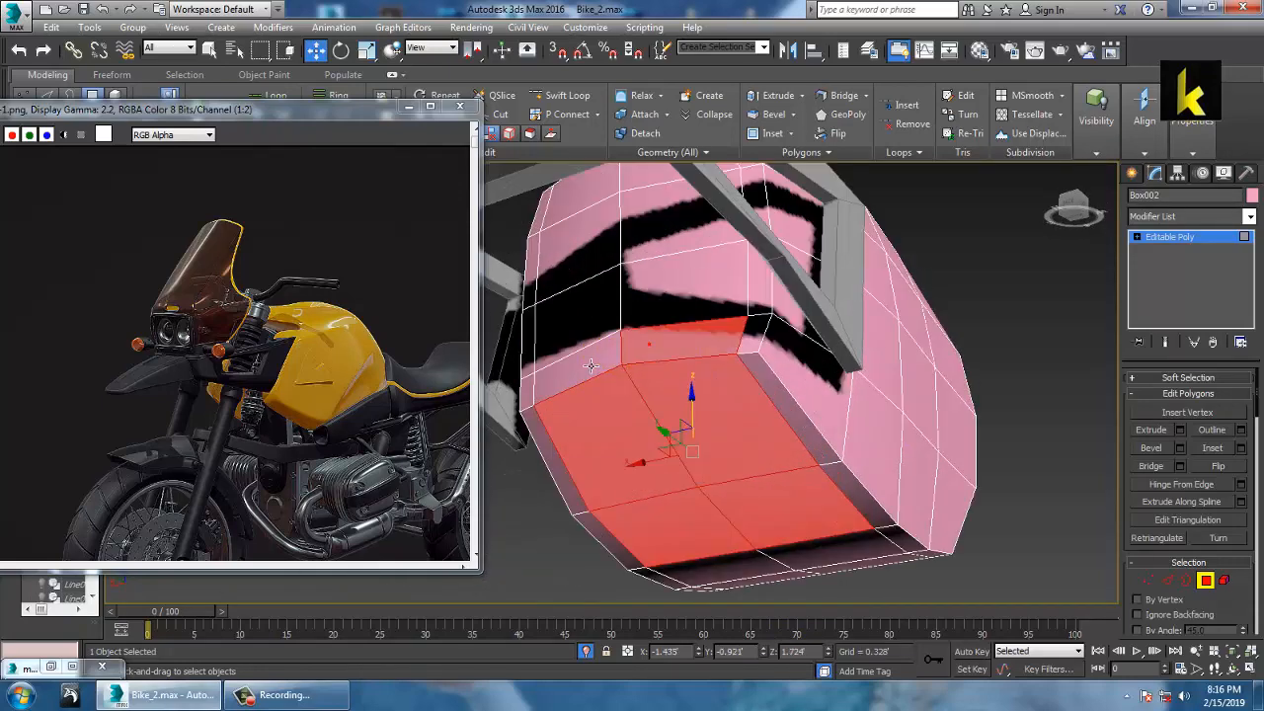
Add the central polygons of the tank's front face to the underside selection.
{"action": "left_click", "coordinate": [684, 288], "text": "ctrl"}
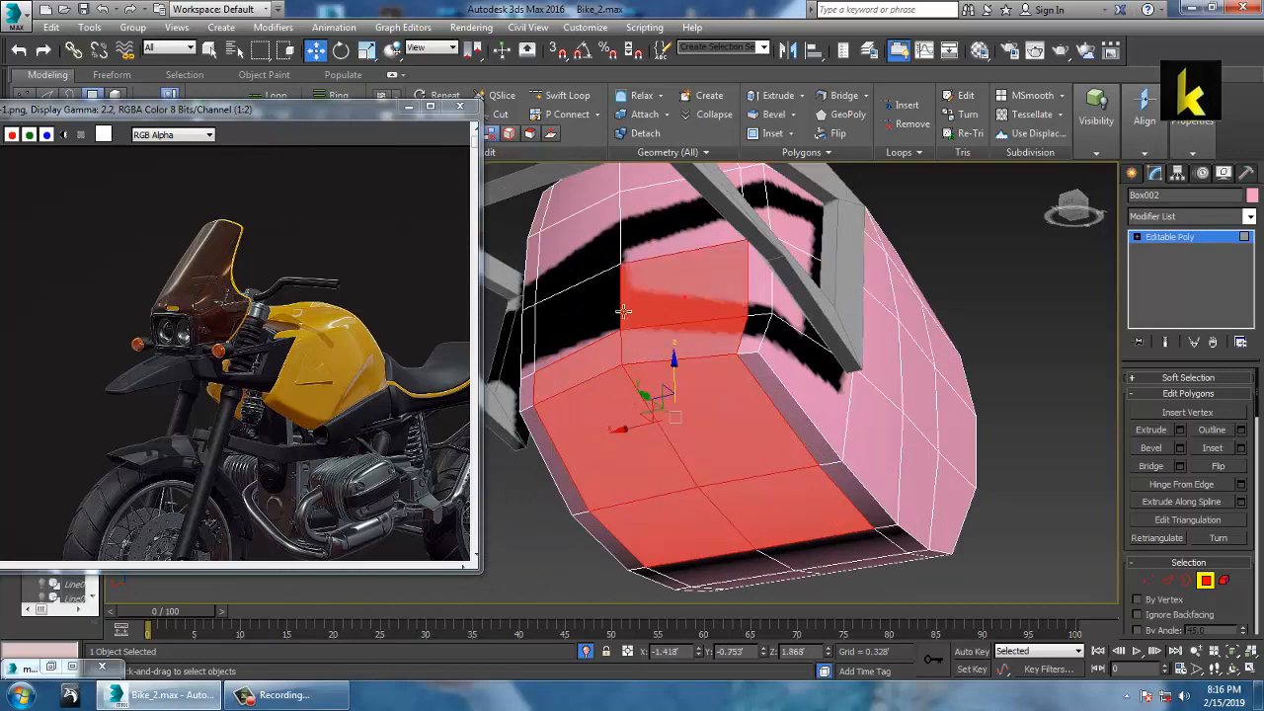
{"action": "left_click", "coordinate": [583, 316], "text": "ctrl"}
{"action": "left_click", "coordinate": [661, 242], "text": "ctrl"}
{"action": "left_click", "coordinate": [604, 237], "text": "ctrl"}
{"action": "middle_click_drag", "start_coordinate": [799, 265], "coordinate": [776, 337], "text": "alt"}
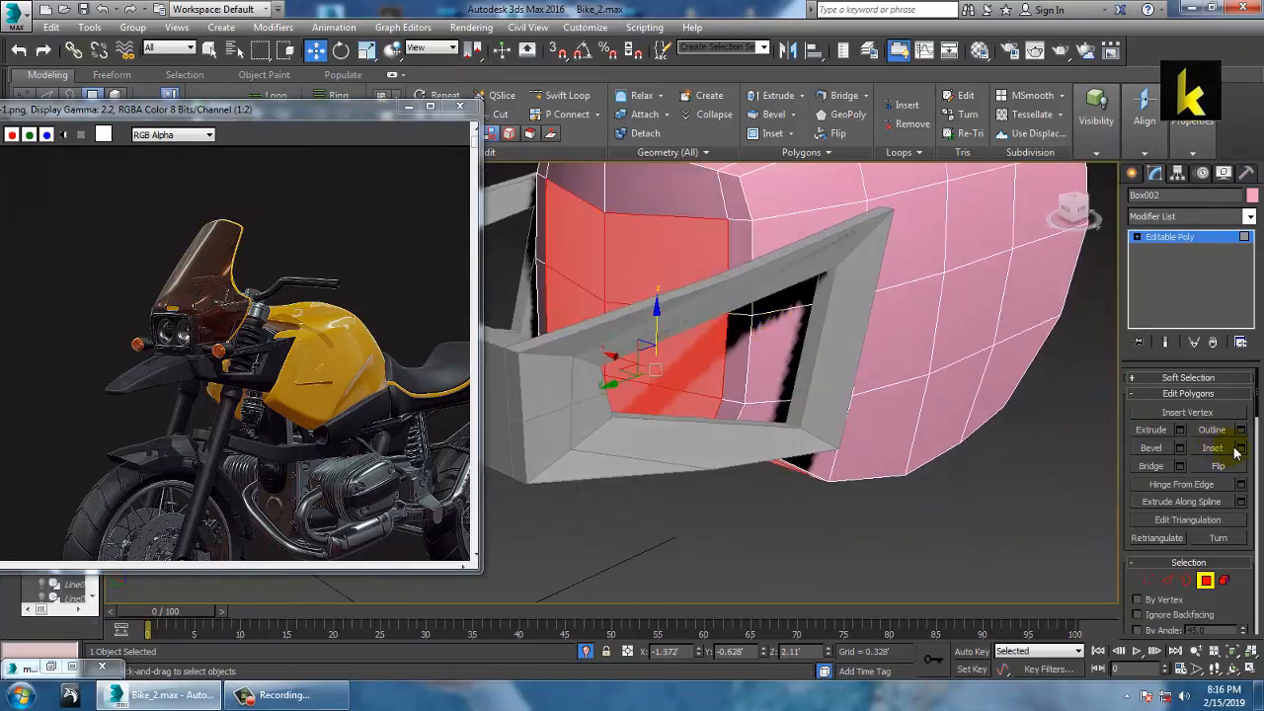
Bevel the selected front and underside polygons inward with height -0.292' and outline -0.033'.
{"action": "left_click", "coordinate": [1180, 448]}
{"action": "middle_click_drag", "start_coordinate": [837, 390], "coordinate": [827, 273], "text": "alt"}
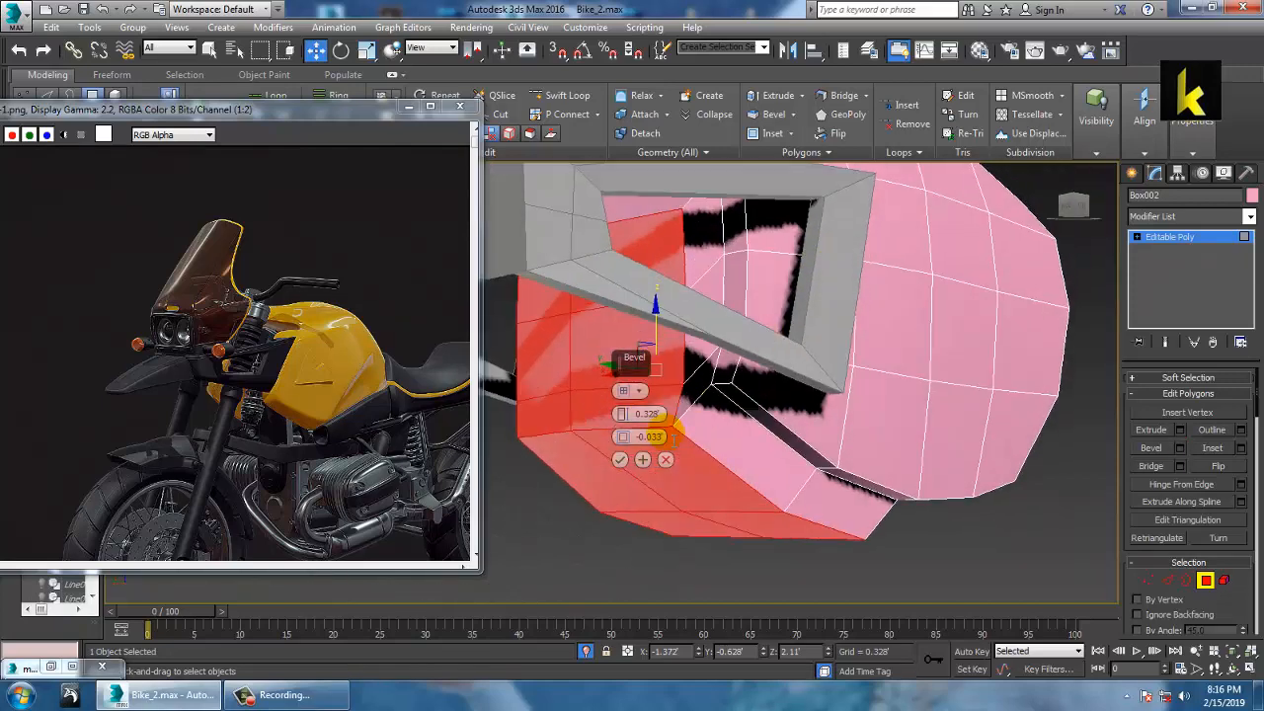
{"action": "left_click_drag", "start_coordinate": [625, 421], "coordinate": [658, 534]}
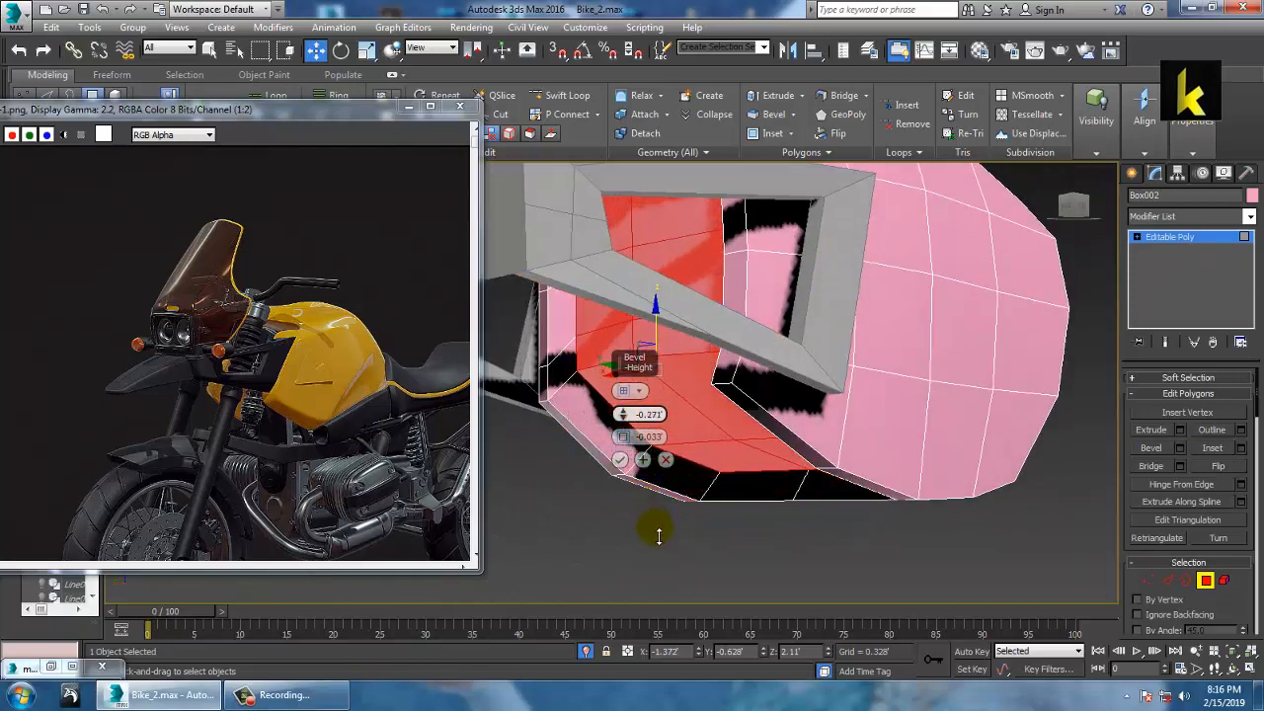
{"action": "middle_click_drag", "start_coordinate": [786, 458], "coordinate": [879, 426], "text": "alt"}
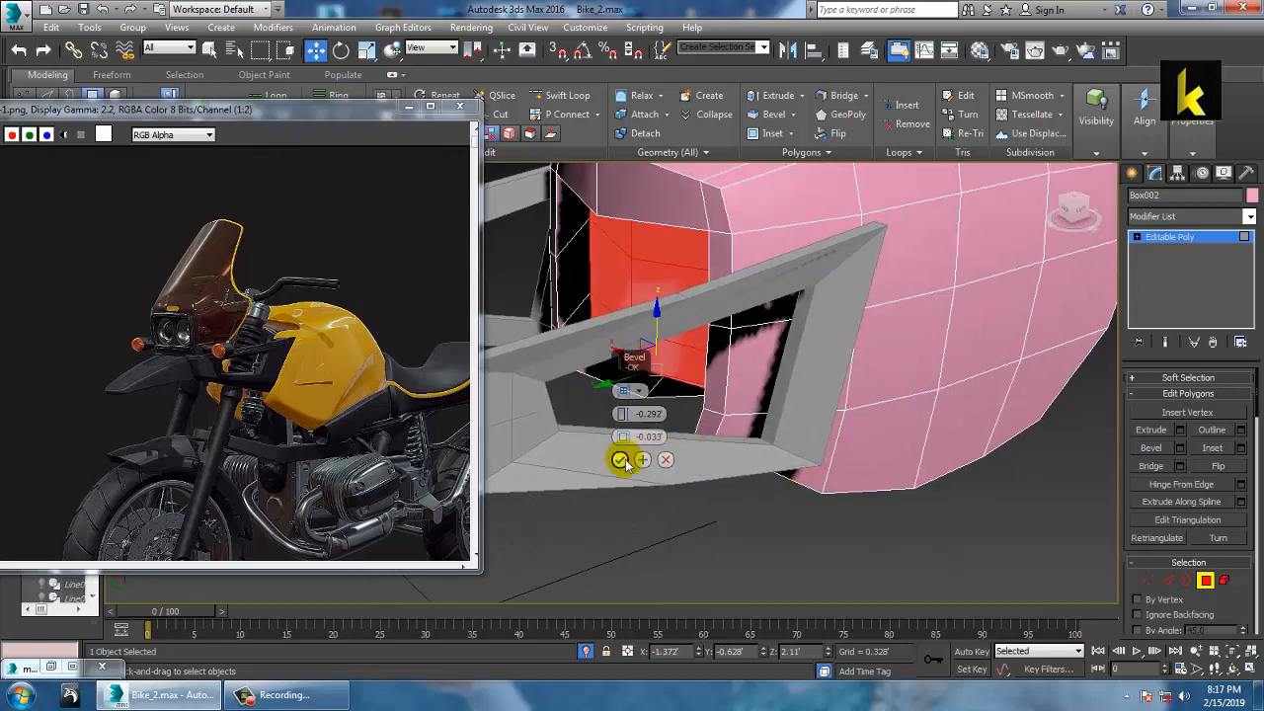
{"action": "middle_click_drag", "start_coordinate": [625, 461], "coordinate": [714, 381], "text": "alt"}
Scale down the recessed polygons uniformly to narrow the floor of the cavity.
{"action": "key", "text": "r"}
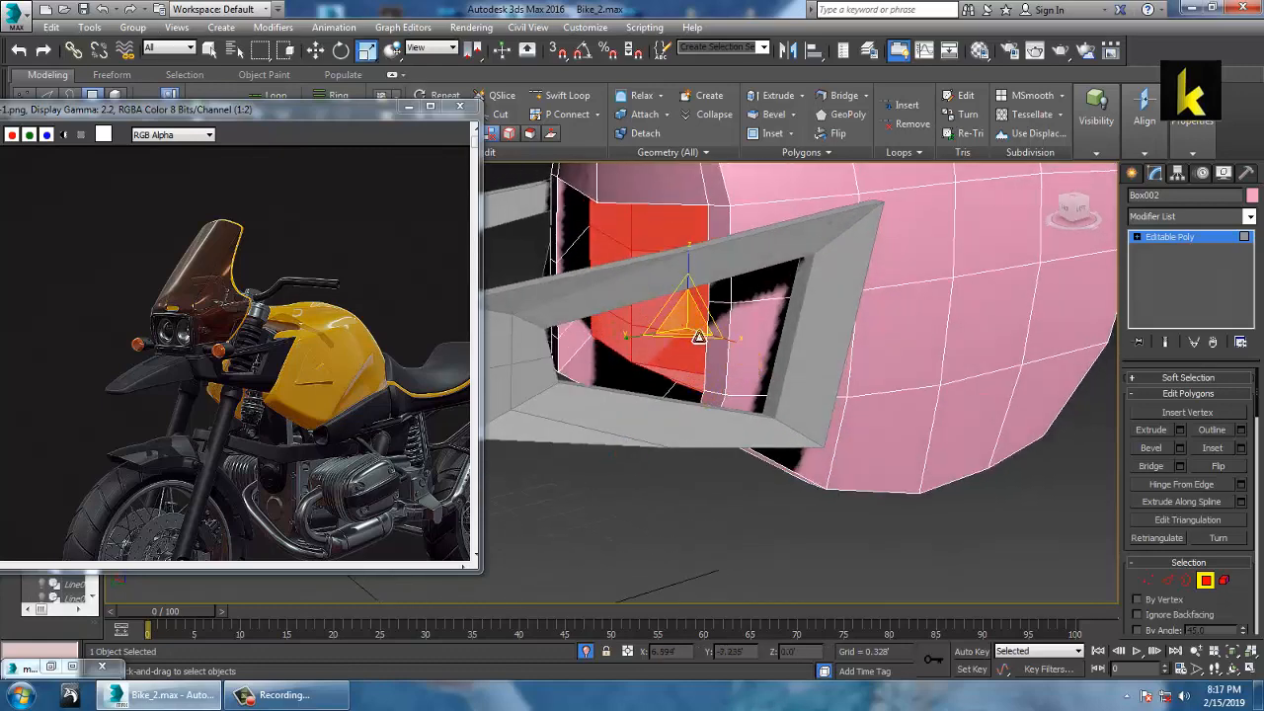
{"action": "left_click_drag", "start_coordinate": [698, 336], "coordinate": [732, 361]}
{"action": "middle_click_drag", "start_coordinate": [702, 265], "coordinate": [815, 311], "text": "alt"}
{"action": "key", "text": "w"}
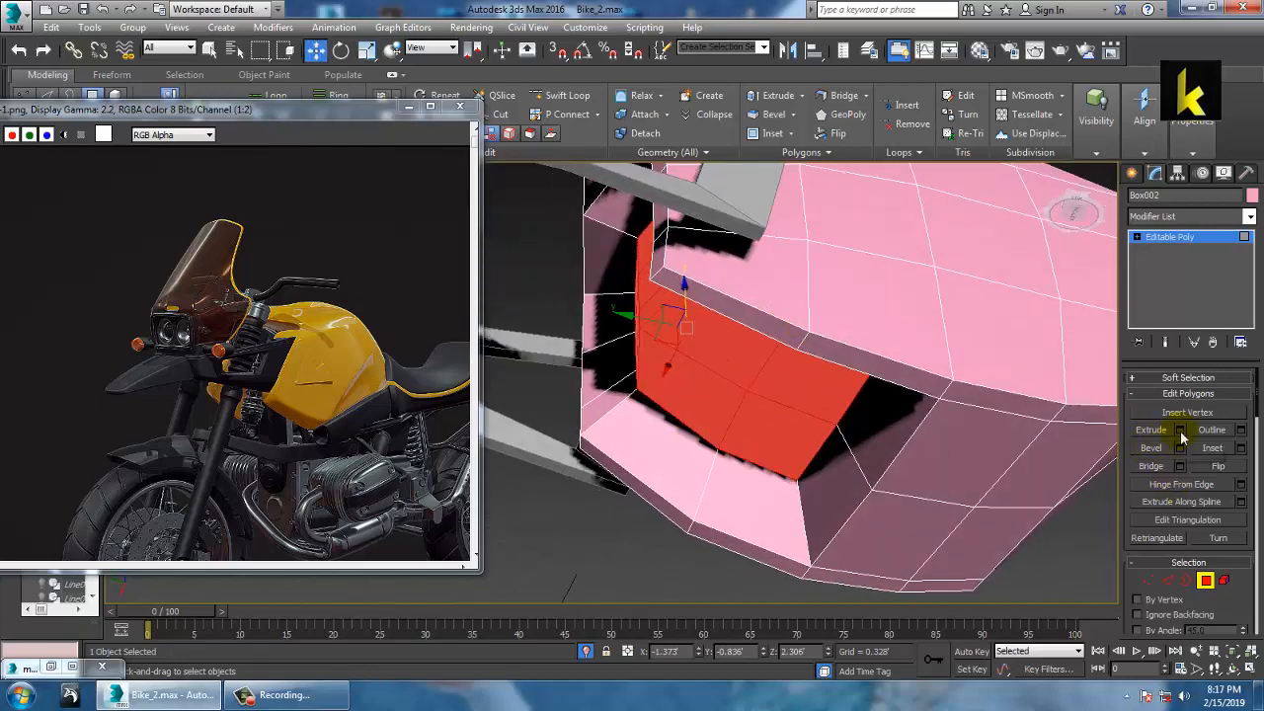
Extrude the recessed polygons further into the tank and nudge them slightly to adjust the cavity.
{"action": "left_click", "coordinate": [1180, 431]}
{"action": "middle_click_drag", "start_coordinate": [691, 414], "coordinate": [719, 417], "text": "alt"}
{"action": "left_click_drag", "start_coordinate": [624, 414], "coordinate": [674, 530]}
{"action": "middle_click_drag", "start_coordinate": [902, 415], "coordinate": [910, 450], "text": "alt"}
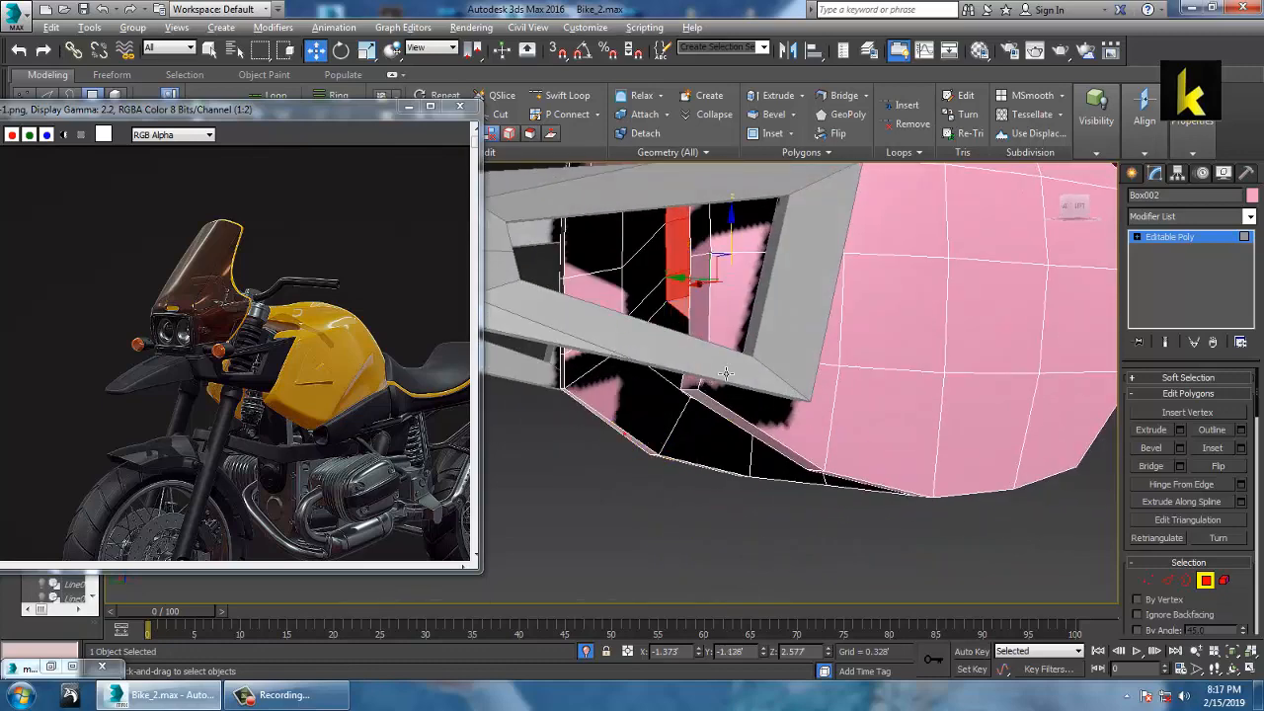
{"action": "middle_click_drag", "start_coordinate": [726, 373], "coordinate": [780, 330], "text": "alt"}
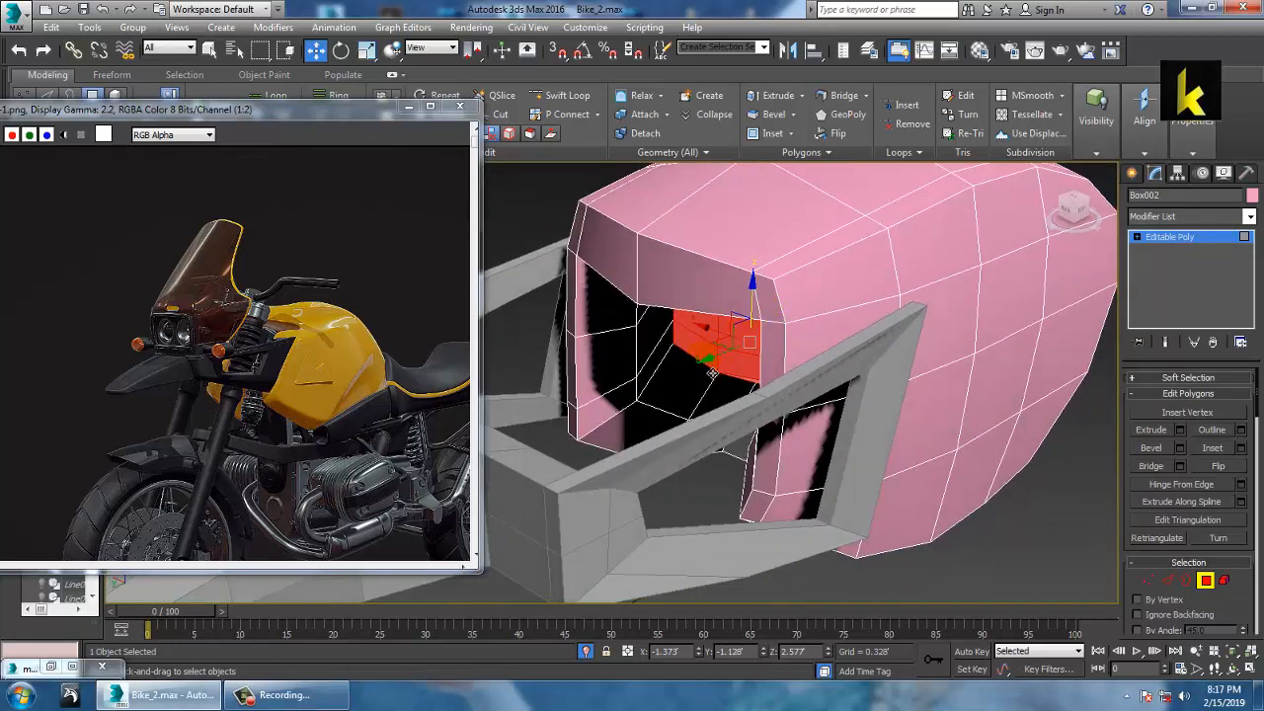
{"action": "left_click_drag", "start_coordinate": [711, 373], "coordinate": [726, 369]}
{"action": "middle_click_drag", "start_coordinate": [726, 374], "coordinate": [781, 329], "text": "alt"}
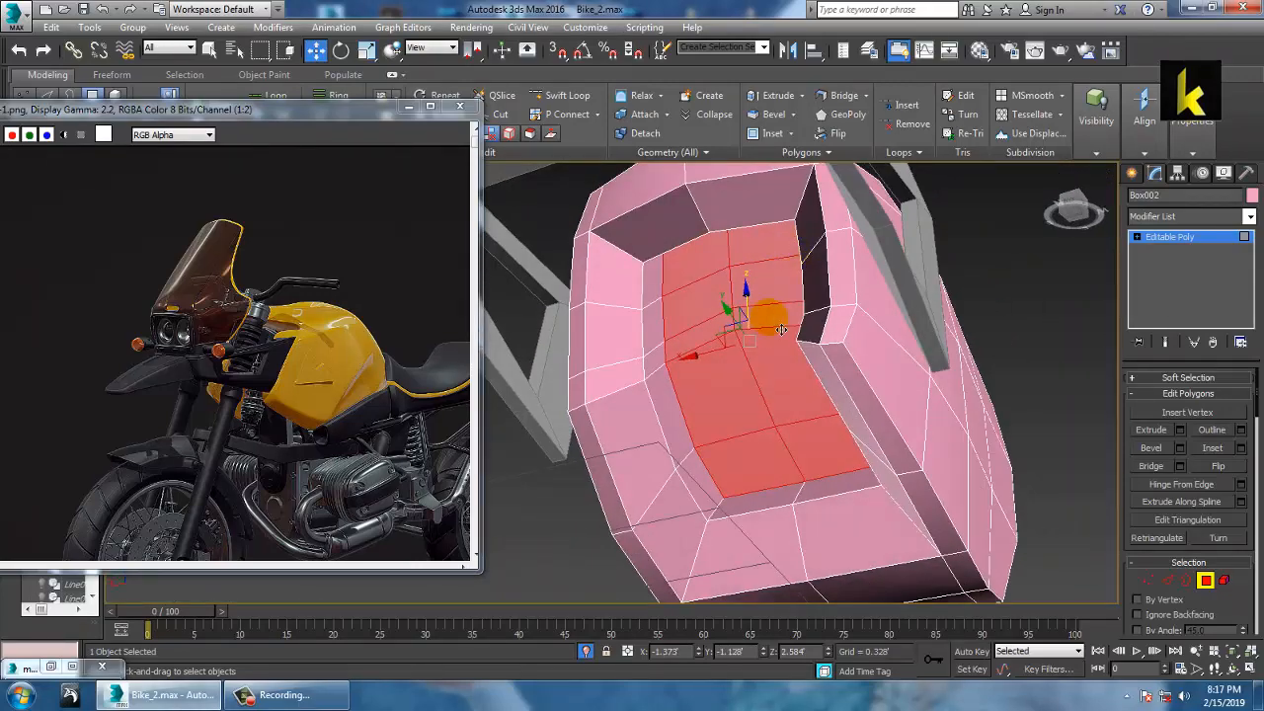
Move the upper front vertices of the tank rearward by about 0.22' in the Left view.
{"action": "left_click", "coordinate": [782, 323]}
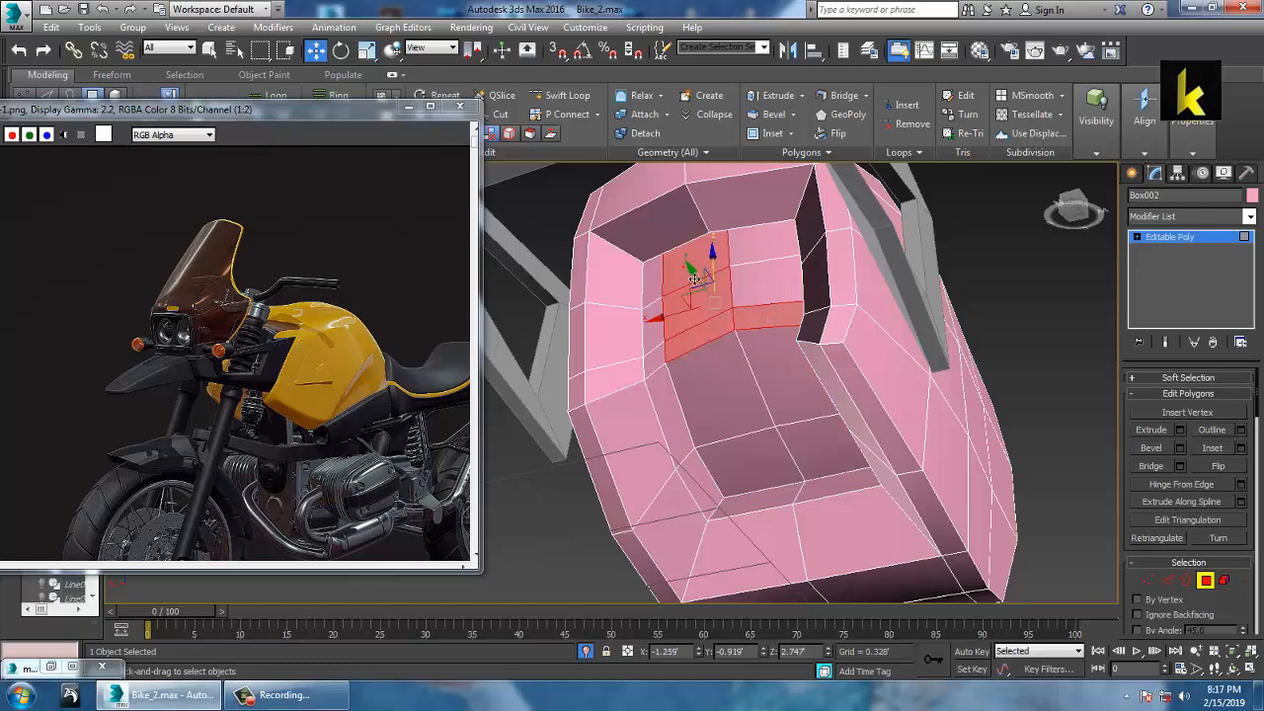
{"action": "middle_click_drag", "start_coordinate": [807, 274], "coordinate": [734, 312], "text": "alt"}
{"action": "scroll", "coordinate": [714, 298], "scroll_direction": "down", "scroll_amount": 5}
{"action": "scroll", "coordinate": [798, 309], "scroll_direction": "up", "scroll_amount": 3}
{"action": "key", "text": "alt+w"}
{"action": "middle_click", "coordinate": [868, 301]}
{"action": "key", "text": "alt+w"}
{"action": "scroll", "coordinate": [729, 343], "scroll_direction": "up", "scroll_amount": 3}
{"action": "key", "text": "1"}
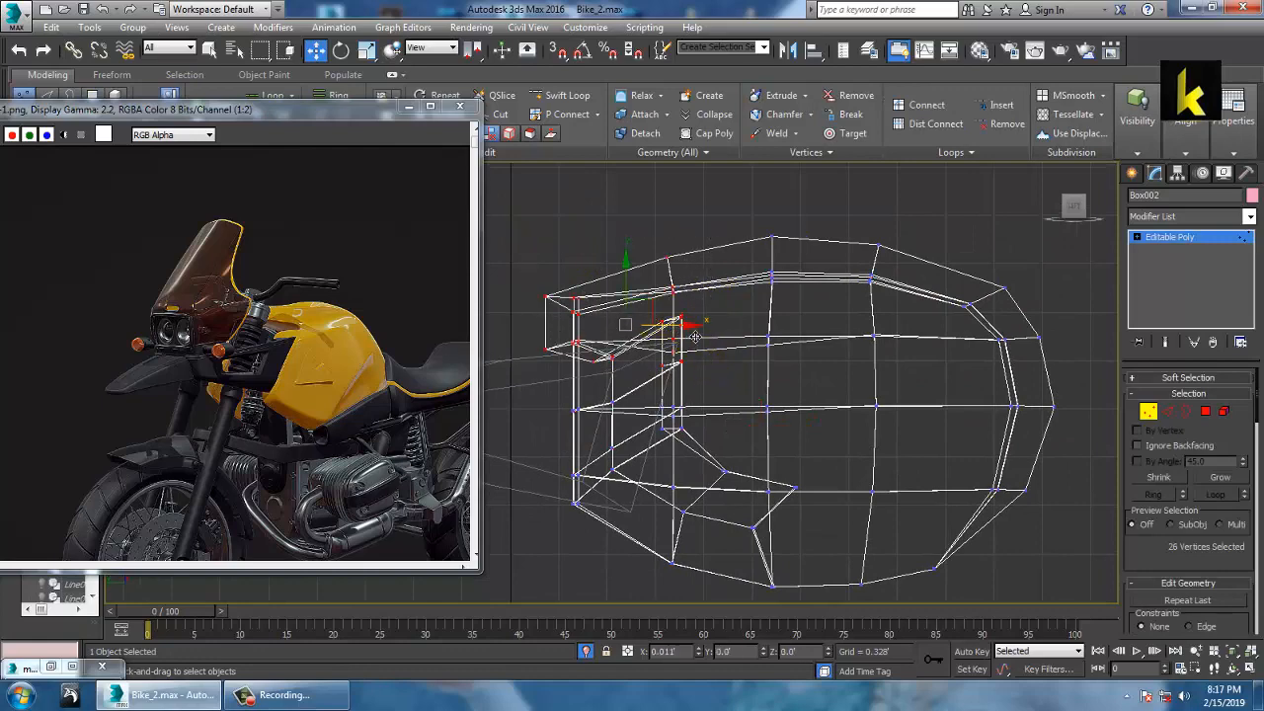
{"action": "left_click_drag", "start_coordinate": [695, 338], "coordinate": [724, 336]}
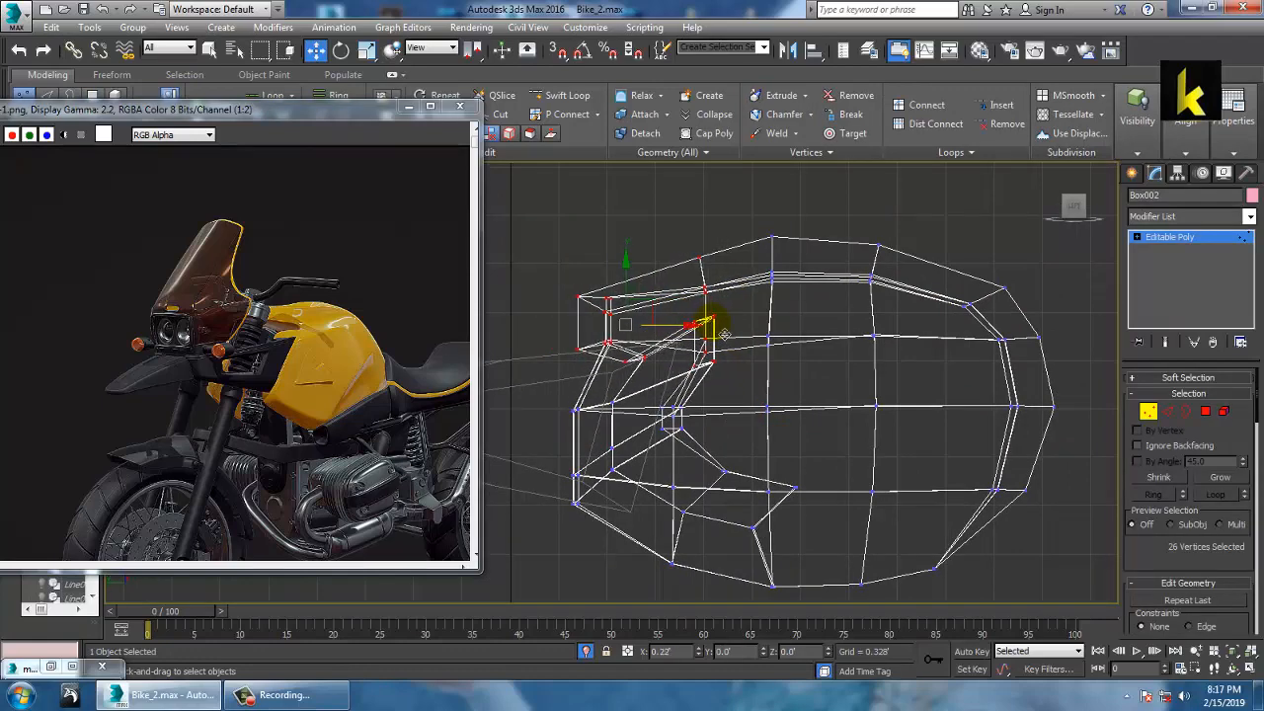
Move the middle row of front vertices slightly rearward and the lower front vertices about 0.059' forward to slant the front.
{"action": "middle_click_drag", "start_coordinate": [757, 403], "coordinate": [759, 351]}
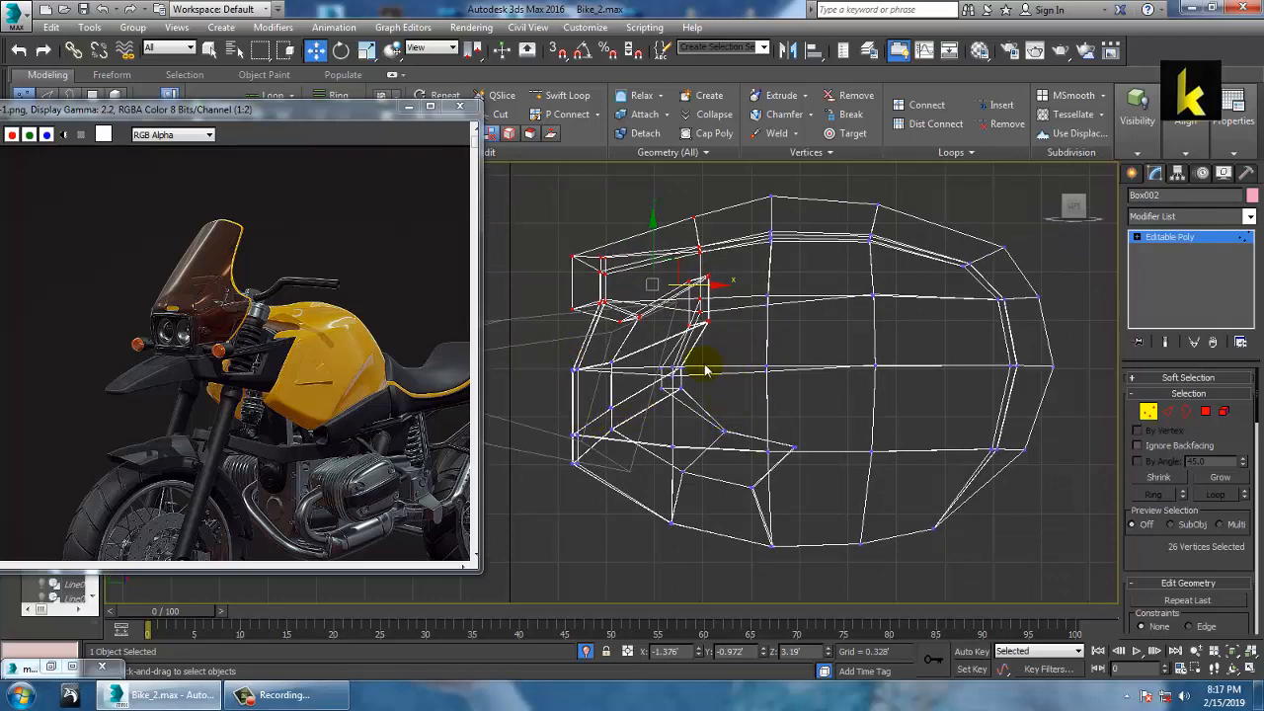
{"action": "middle_click_drag", "start_coordinate": [705, 369], "coordinate": [712, 372]}
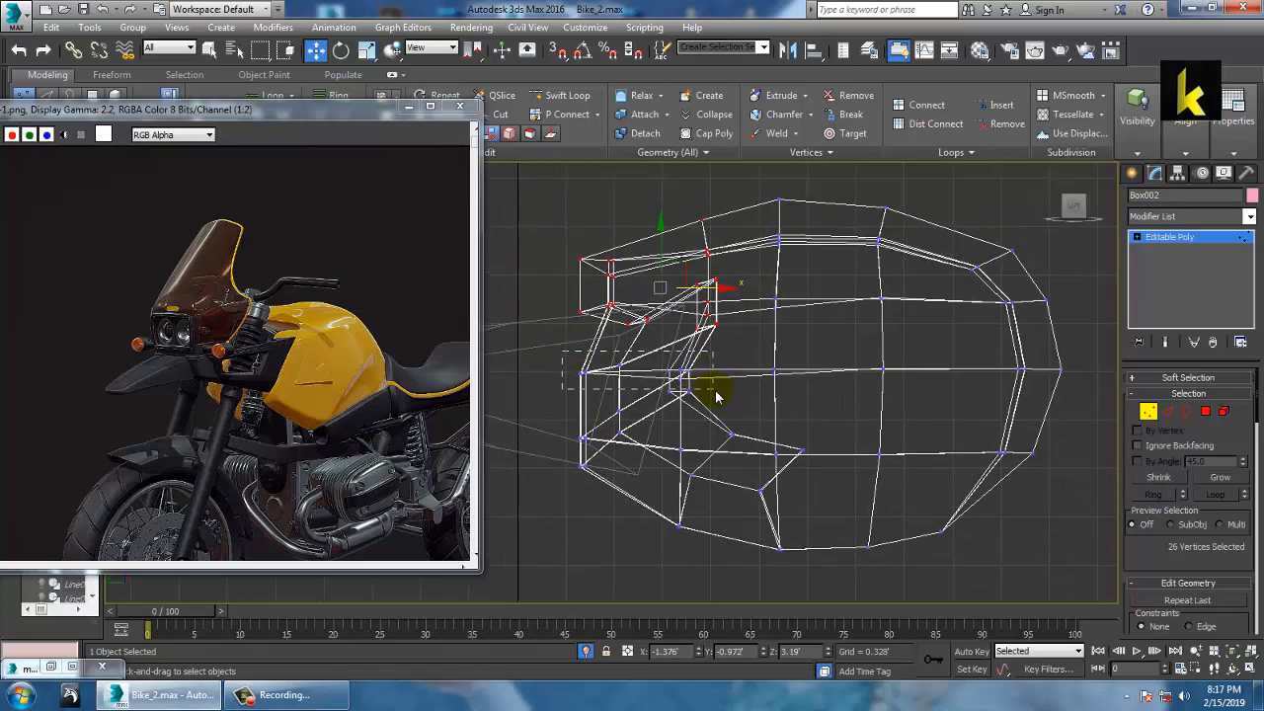
{"action": "left_click_drag", "start_coordinate": [712, 388], "coordinate": [726, 389]}
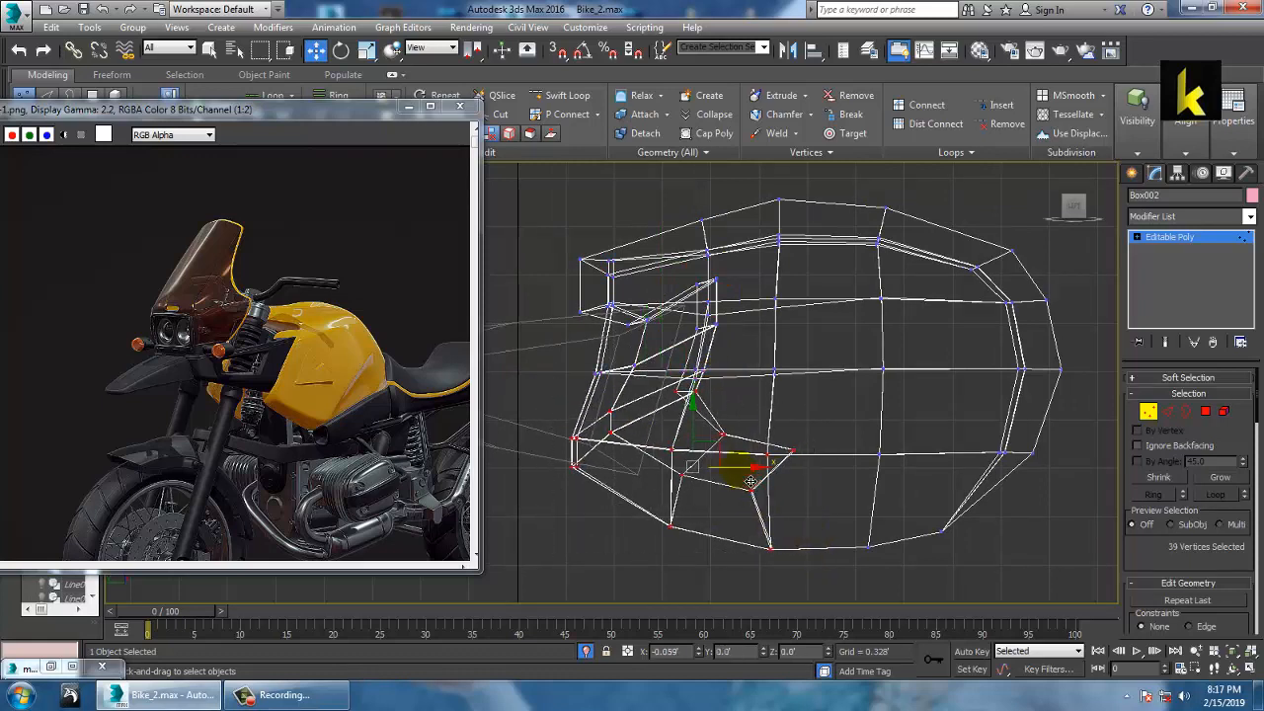
Rotate the front-opening vertices slightly in the Perspective view and move them about 0.035' rearward.
{"action": "key", "text": "alt+w"}
{"action": "middle_click_drag", "start_coordinate": [905, 509], "coordinate": [852, 494]}
{"action": "key", "text": "alt+w"}
{"action": "middle_click_drag", "start_coordinate": [734, 403], "coordinate": [698, 368], "text": "alt"}
{"action": "left_click_drag", "start_coordinate": [597, 339], "coordinate": [610, 392]}
{"action": "middle_click_drag", "start_coordinate": [612, 392], "coordinate": [638, 372], "text": "alt"}
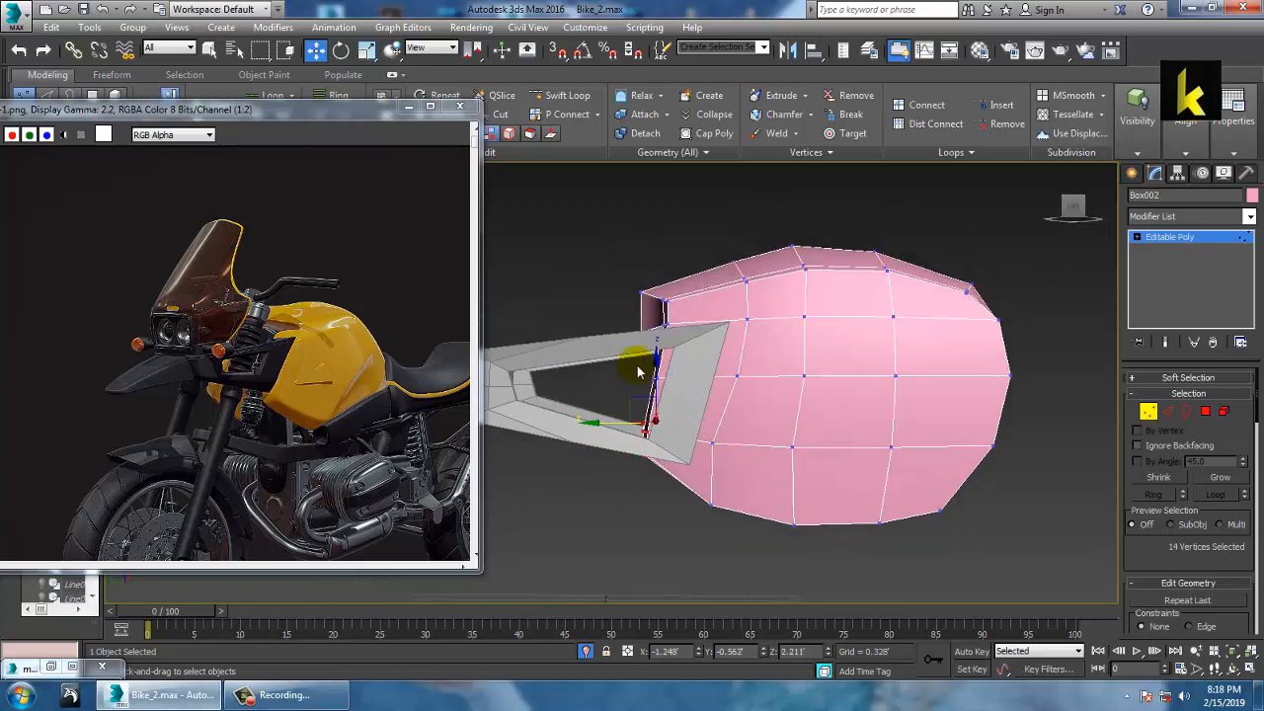
{"action": "left_click_drag", "start_coordinate": [632, 340], "coordinate": [683, 479]}
{"action": "key", "text": "e"}
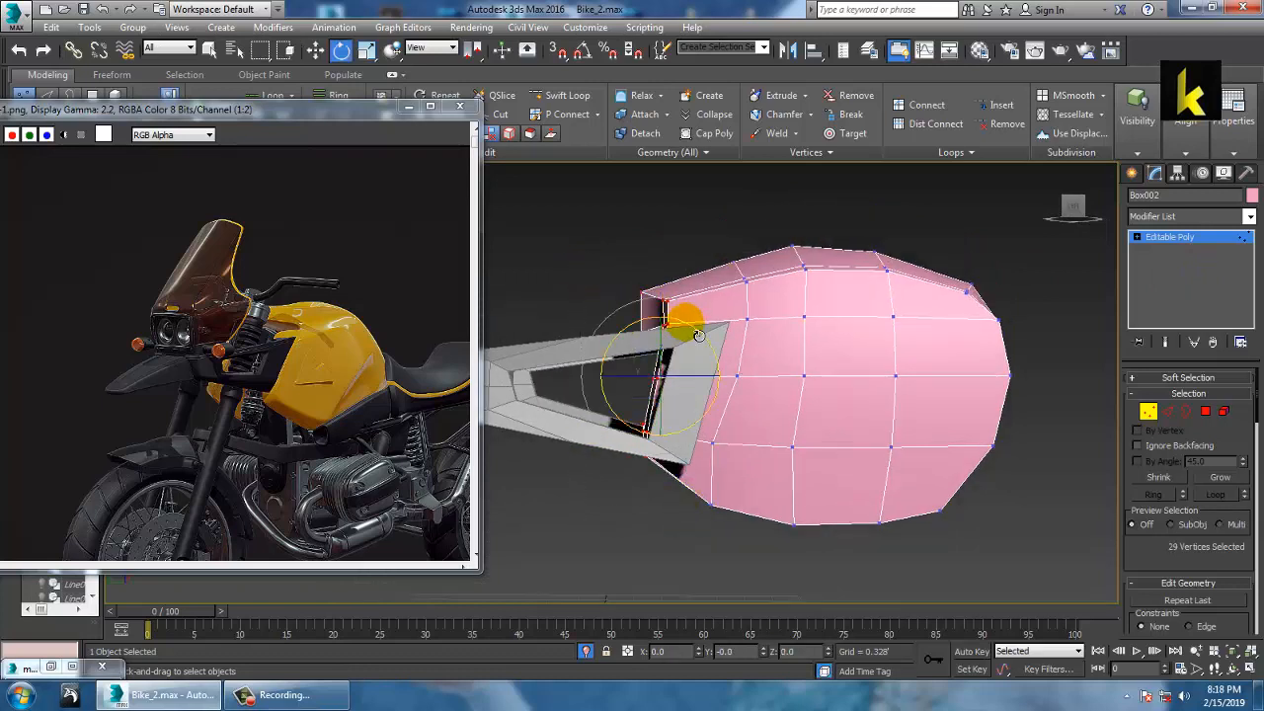
{"action": "left_click_drag", "start_coordinate": [699, 336], "coordinate": [708, 337]}
{"action": "key", "text": "w"}
{"action": "left_click_drag", "start_coordinate": [610, 375], "coordinate": [629, 388]}
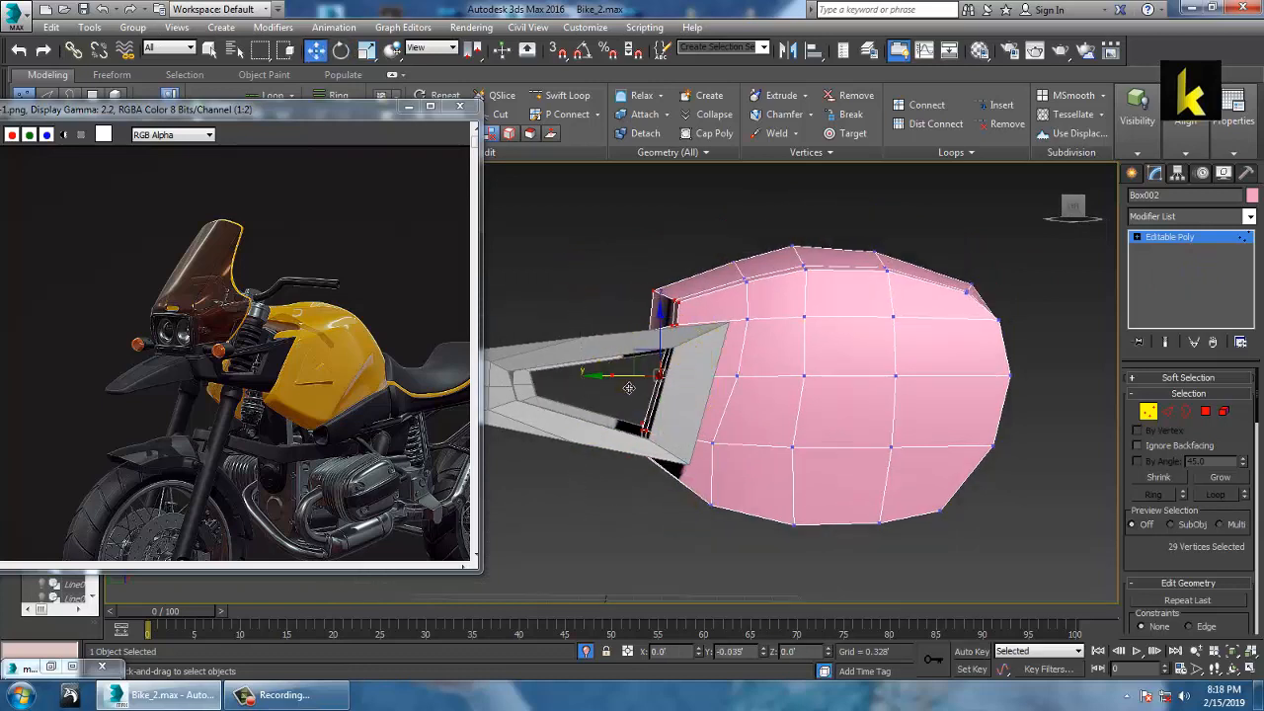
Preview the tank with NURMS smoothing, turn the smoothing off and exit vertex editing.
{"action": "middle_click_drag", "start_coordinate": [691, 375], "coordinate": [841, 388], "text": "alt"}
{"action": "right_click", "coordinate": [783, 390]}
{"action": "left_click", "coordinate": [754, 177]}
{"action": "right_click", "coordinate": [841, 388]}
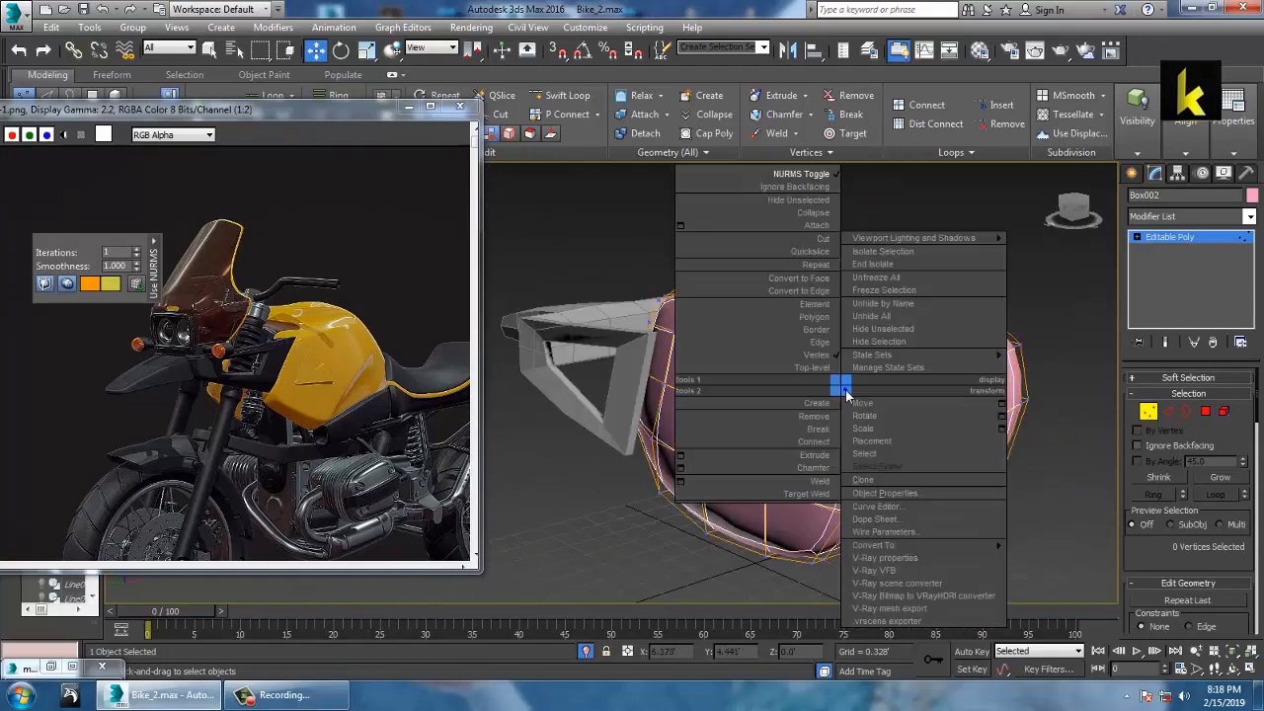
{"action": "left_click", "coordinate": [766, 176]}
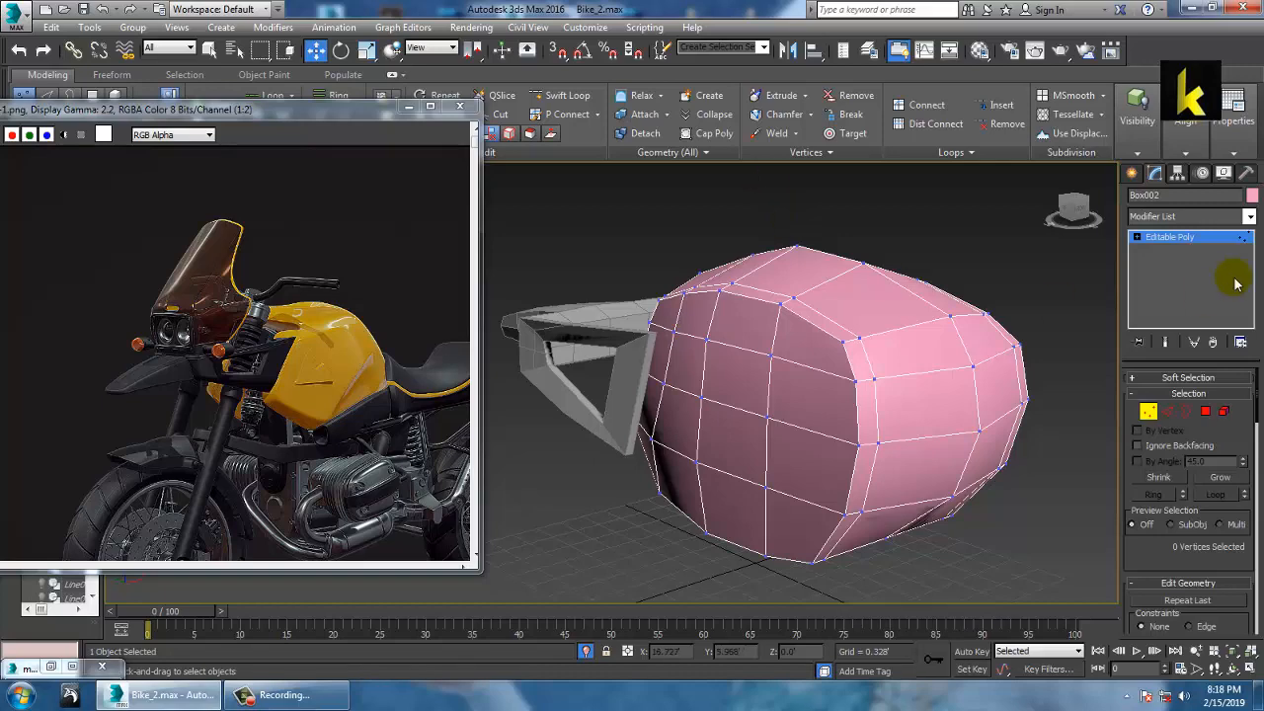
{"action": "left_click", "coordinate": [1178, 237]}
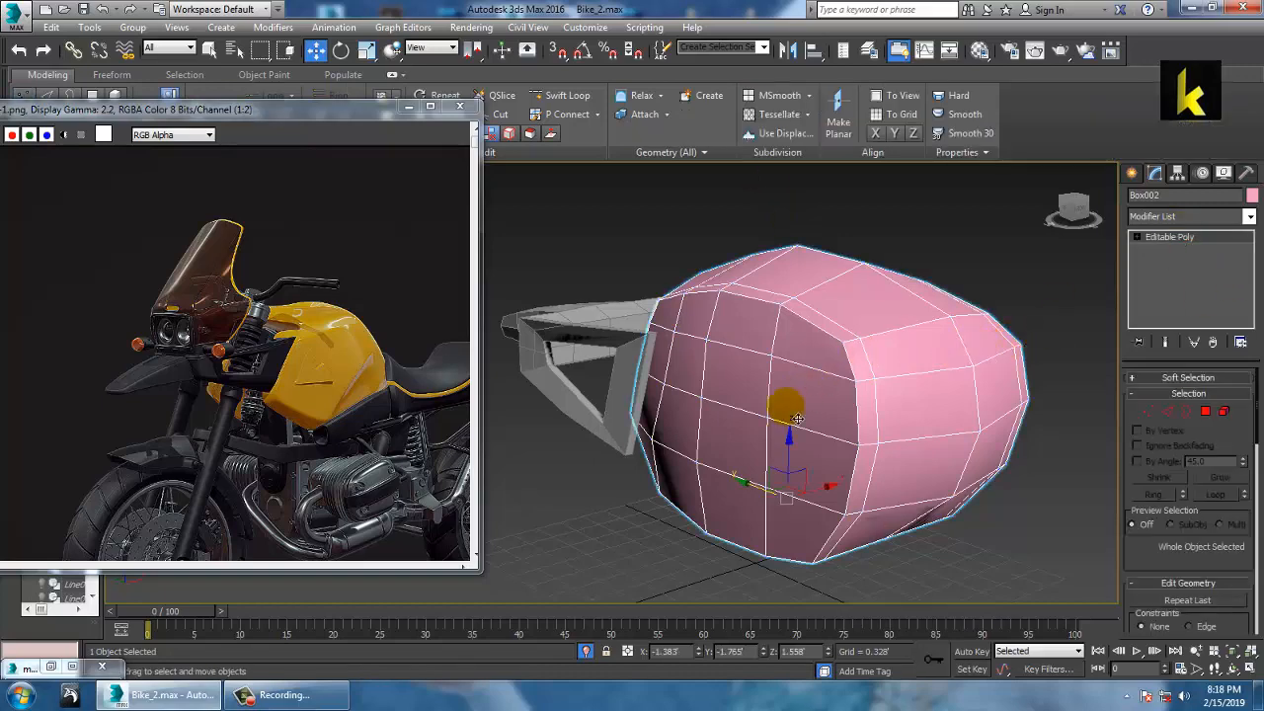
Add an FFD(box) 4x4x4 modifier to the tank and activate its control points.
{"action": "middle_click_drag", "start_coordinate": [973, 404], "coordinate": [984, 407], "text": "alt"}
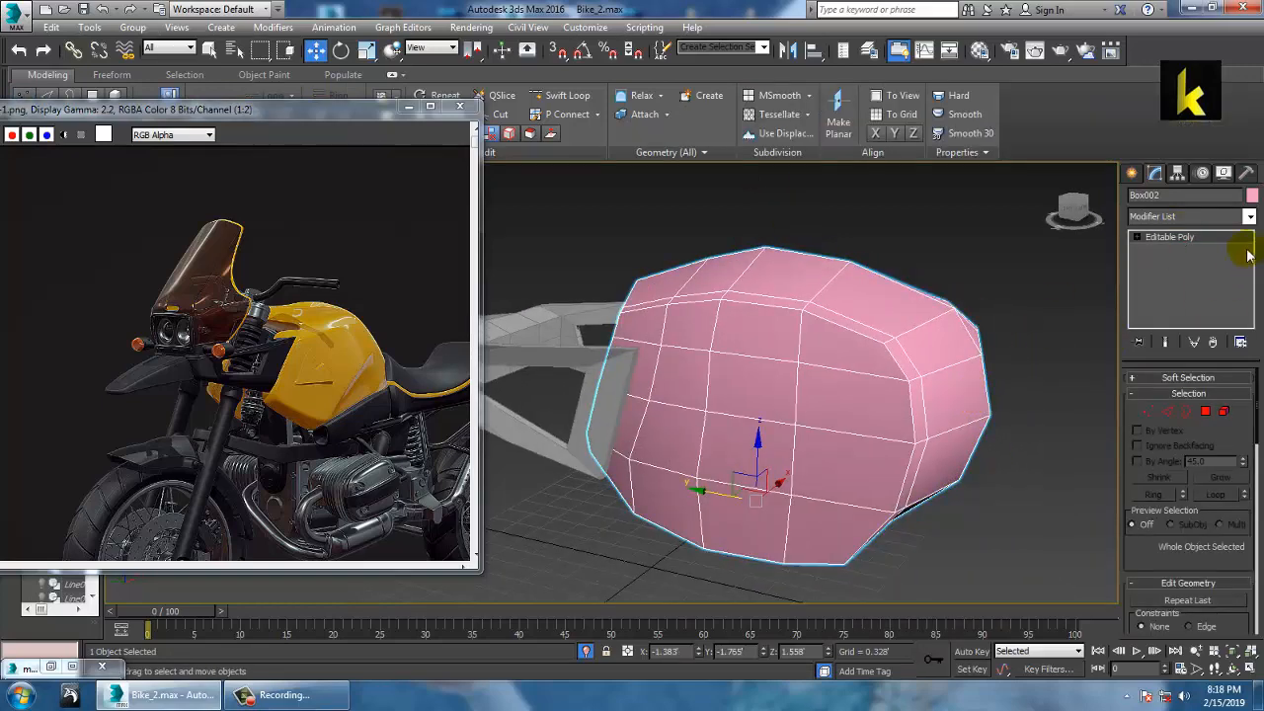
{"action": "left_click", "coordinate": [1249, 216]}
{"action": "scroll", "coordinate": [1234, 276], "scroll_direction": "down", "scroll_amount": 3}
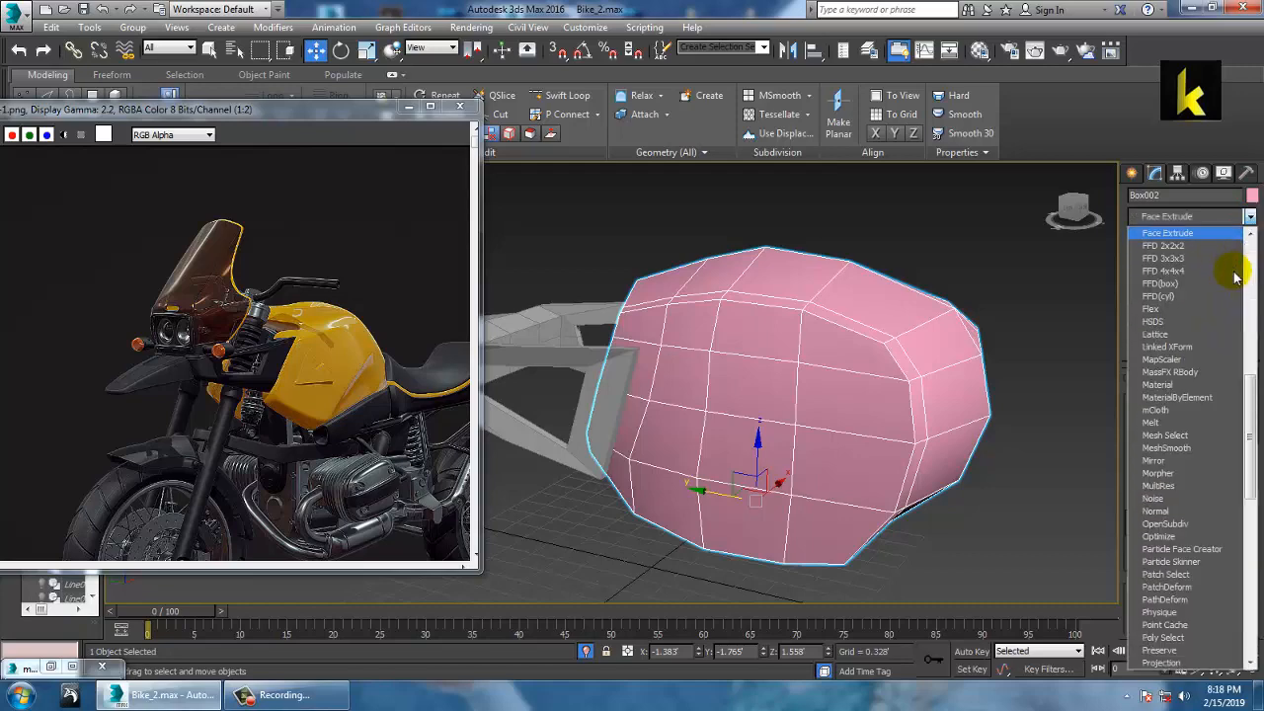
{"action": "left_click", "coordinate": [1169, 286]}
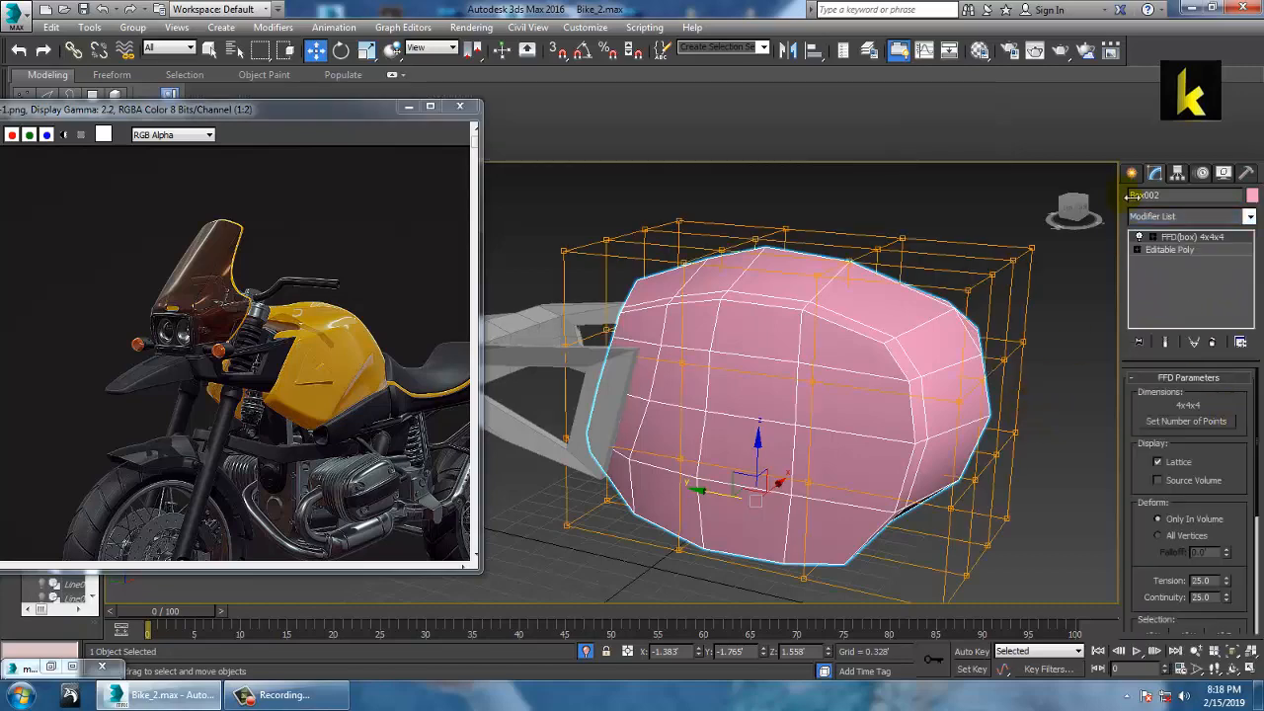
{"action": "left_click", "coordinate": [1151, 239]}
In the Left view, move the lower rear corner control points about 0.18' forward and 0.05' up, and raise the adjacent lower points about 0.1'.
{"action": "key", "text": "alt+w"}
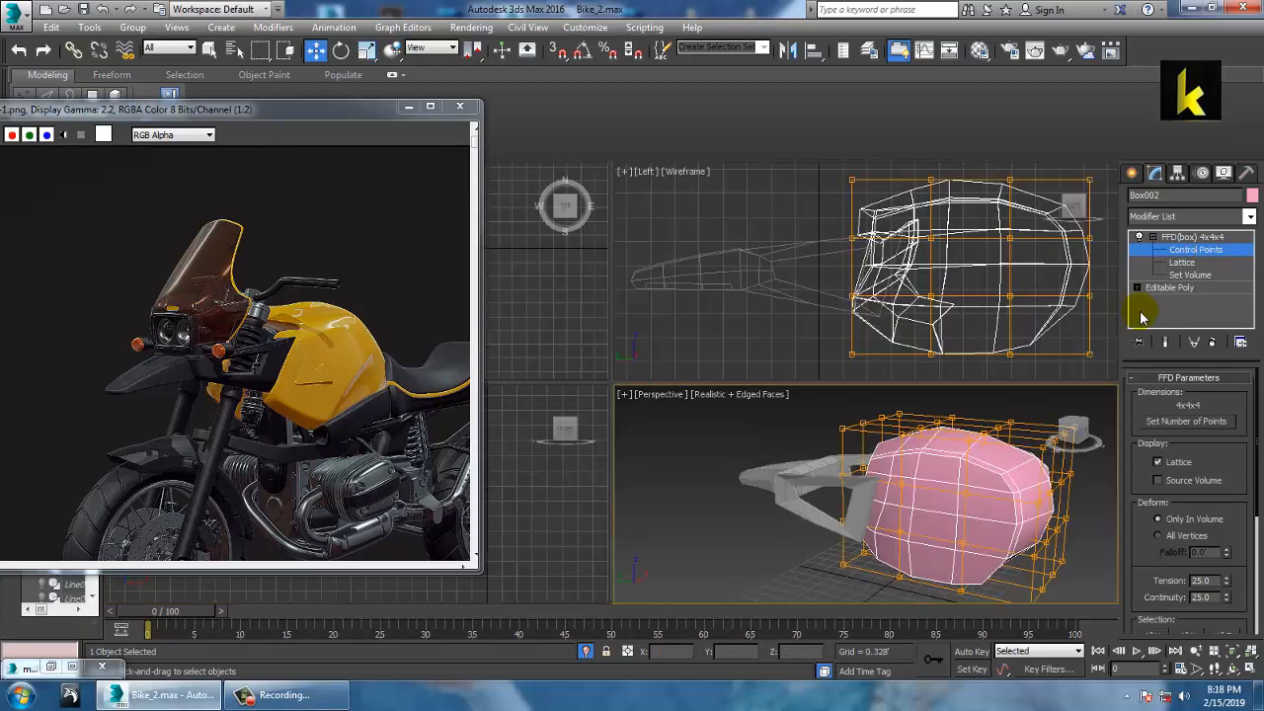
{"action": "left_click", "coordinate": [1039, 292]}
{"action": "key", "text": "alt+w"}
{"action": "middle_click_drag", "start_coordinate": [1071, 340], "coordinate": [977, 296]}
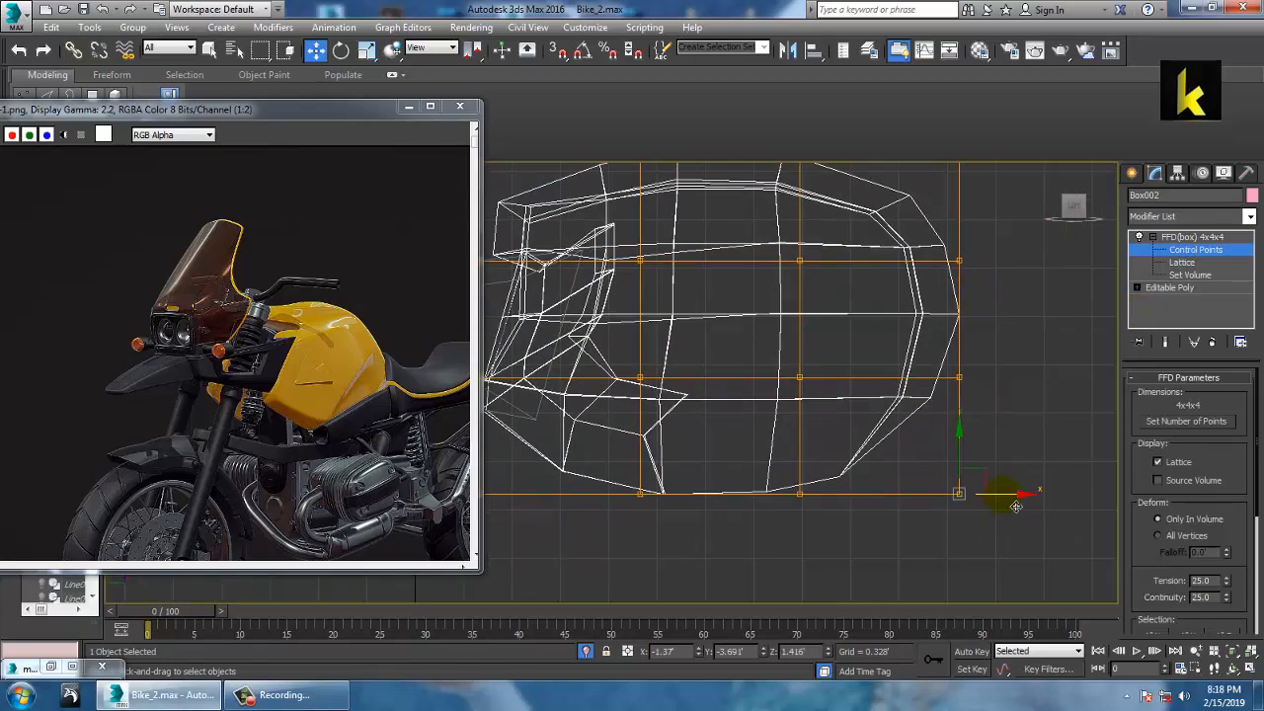
{"action": "left_click_drag", "start_coordinate": [1016, 506], "coordinate": [930, 423]}
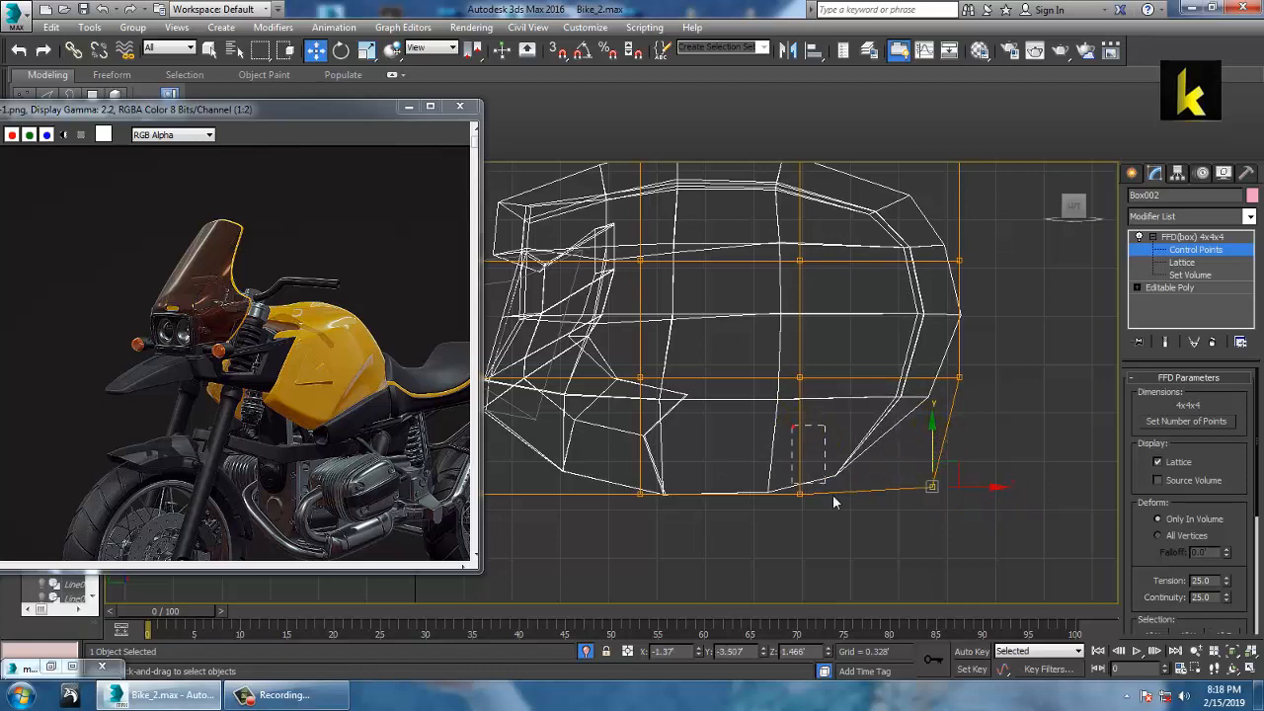
{"action": "left_click_drag", "start_coordinate": [812, 455], "coordinate": [821, 440]}
Lower the two upper rows of the second-to-last lattice column slightly and the upper rear corner control points about 0.39'.
{"action": "middle_click_drag", "start_coordinate": [1022, 369], "coordinate": [990, 390]}
{"action": "mouse_move", "coordinate": [996, 334]}
{"action": "middle_mouse_down"}
{"action": "mouse_move", "coordinate": [996, 373]}
{"action": "mouse_move", "coordinate": [984, 339]}
{"action": "mouse_move", "coordinate": [988, 357]}
{"action": "middle_mouse_up"}
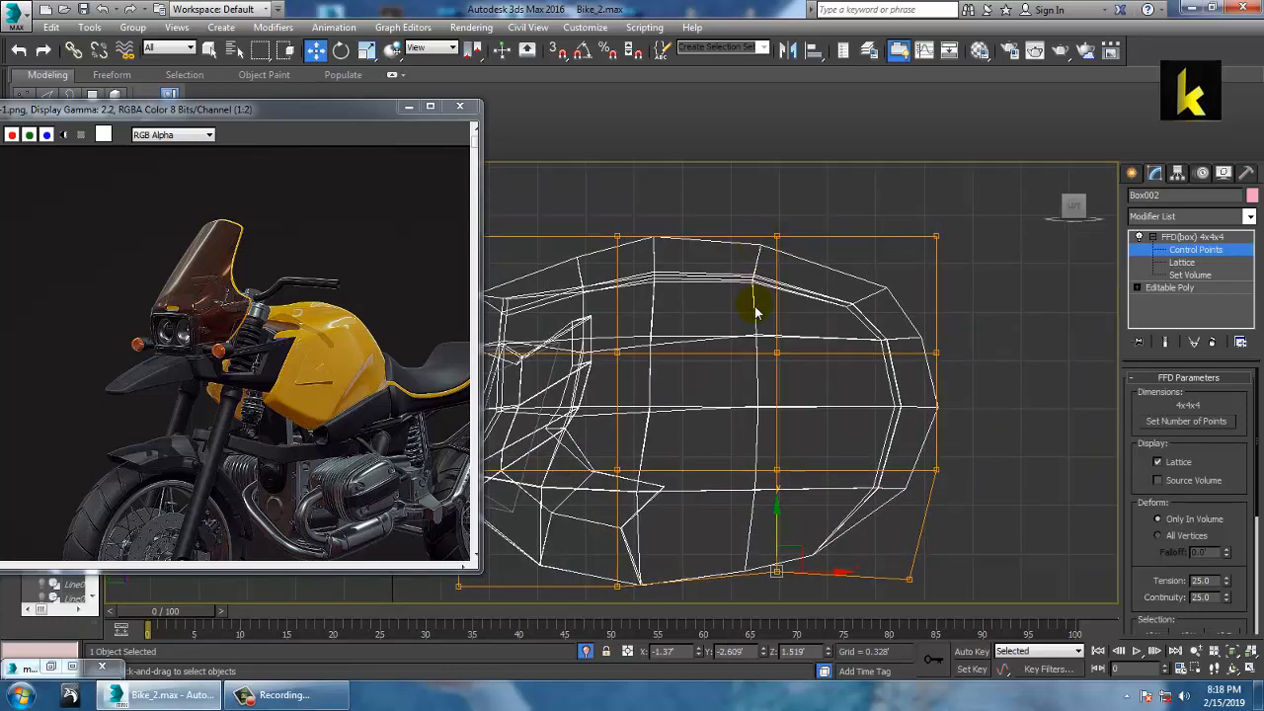
{"action": "left_click_drag", "start_coordinate": [784, 253], "coordinate": [791, 279]}
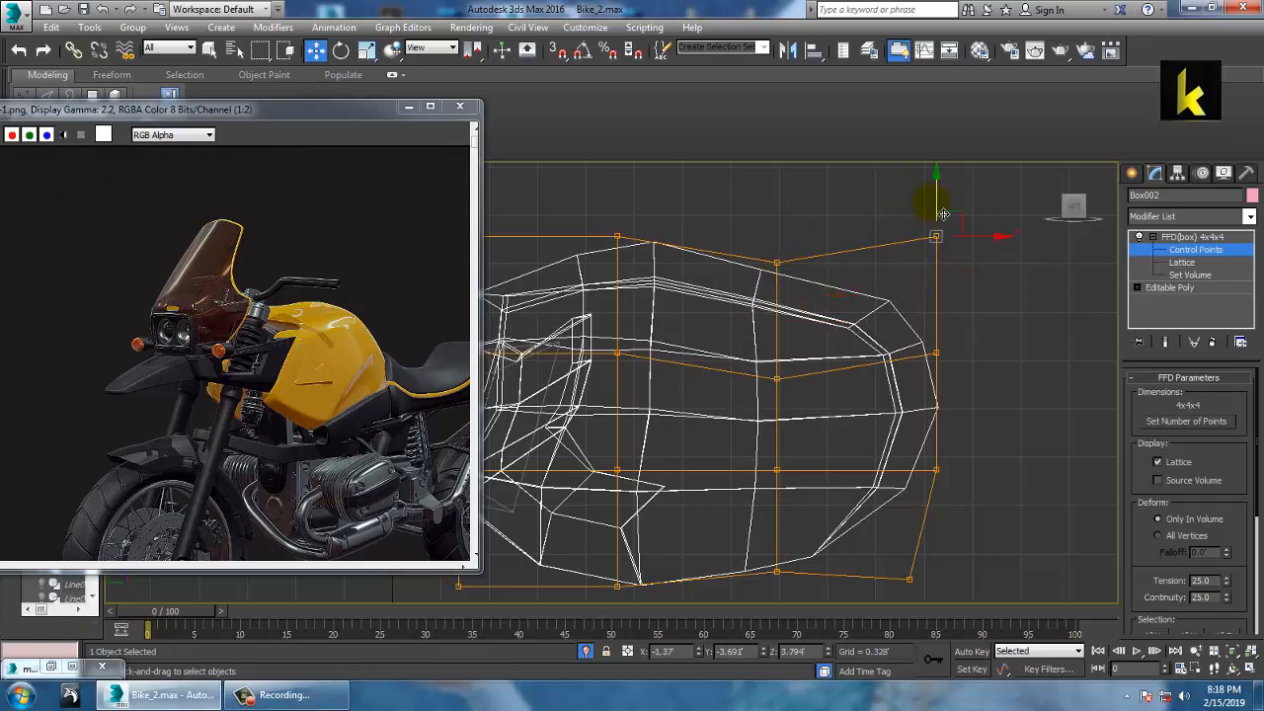
{"action": "left_click_drag", "start_coordinate": [942, 213], "coordinate": [957, 263]}
Scale the control points at the tank's rear end inward along X in the Perspective view to taper its width.
{"action": "key", "text": "alt+w"}
{"action": "middle_click", "coordinate": [999, 407]}
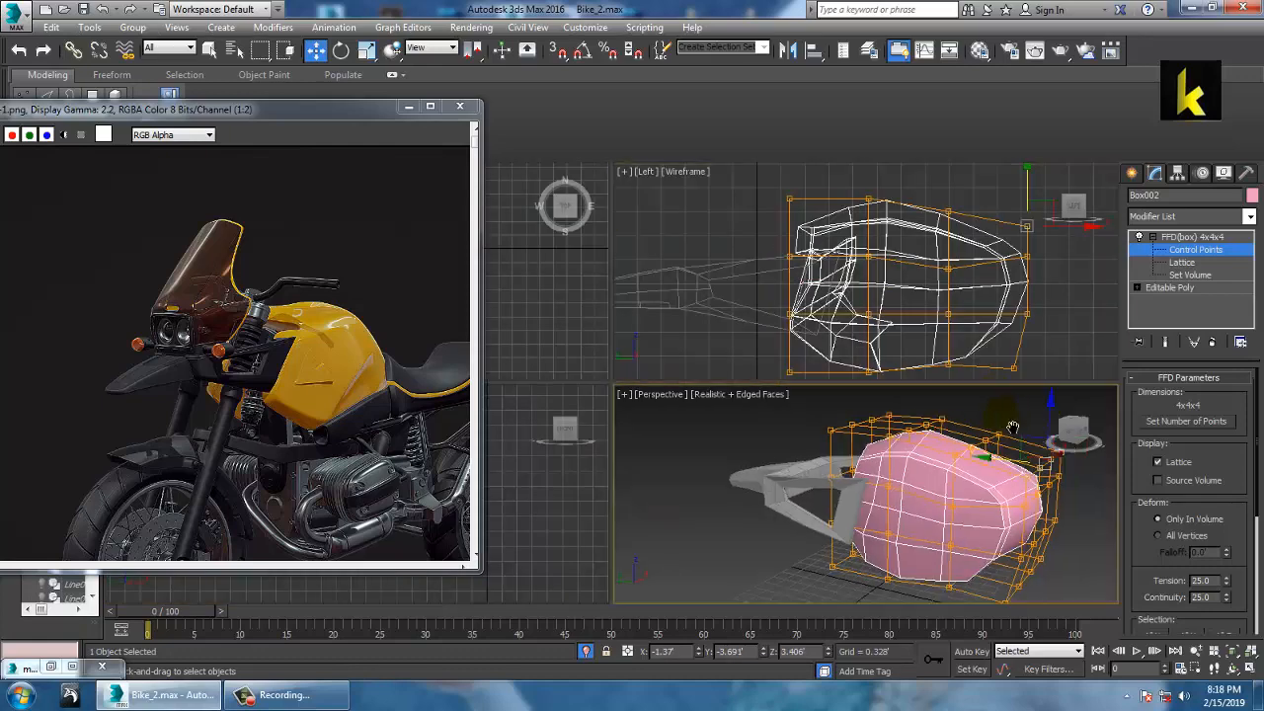
{"action": "key", "text": "alt+w"}
{"action": "middle_click_drag", "start_coordinate": [996, 413], "coordinate": [877, 398], "text": "alt"}
{"action": "middle_click_drag", "start_coordinate": [955, 415], "coordinate": [611, 449], "text": "alt"}
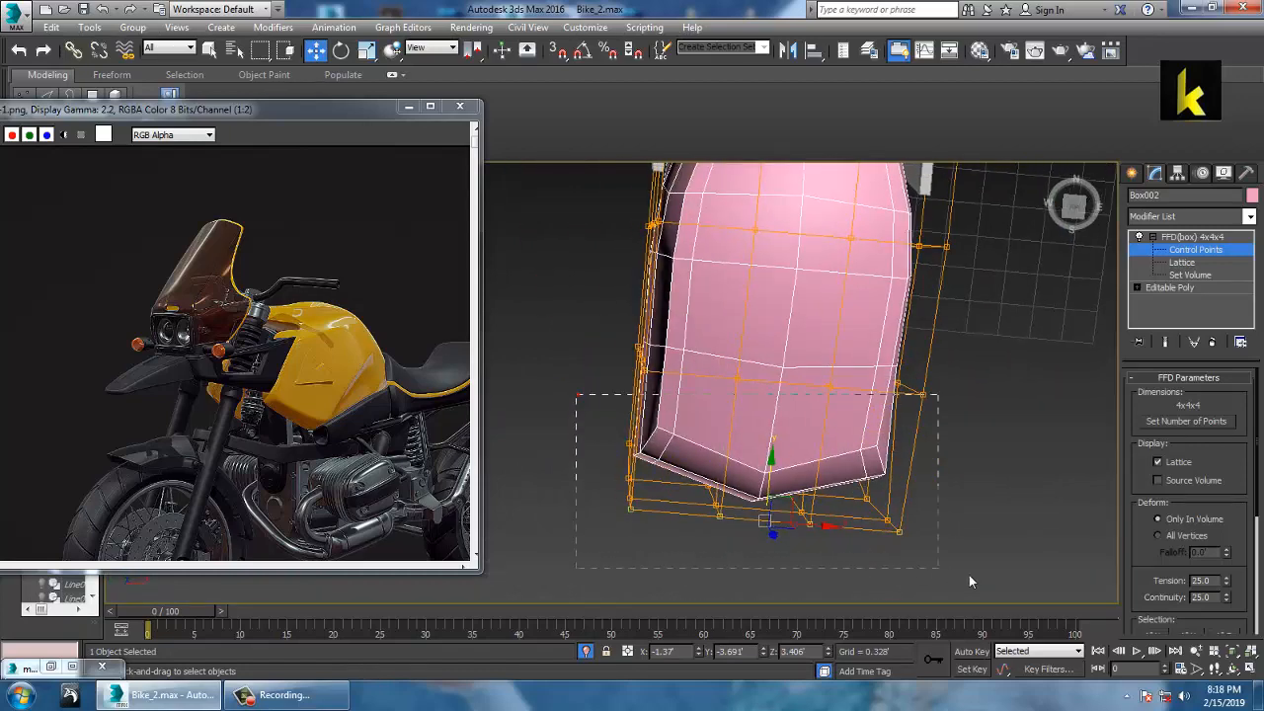
{"action": "key", "text": "r"}
{"action": "middle_click_drag", "start_coordinate": [878, 424], "coordinate": [643, 468], "text": "alt"}
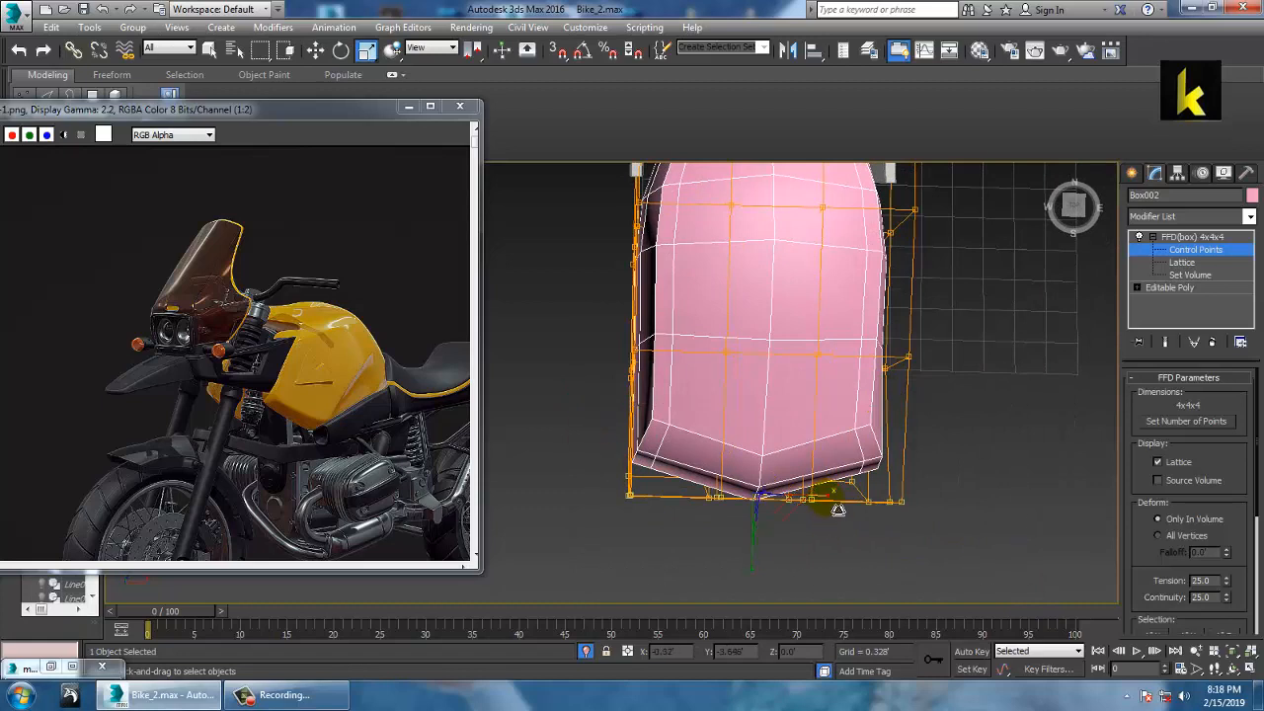
{"action": "left_click_drag", "start_coordinate": [834, 505], "coordinate": [816, 504]}
{"action": "middle_click_drag", "start_coordinate": [833, 456], "coordinate": [837, 510]}
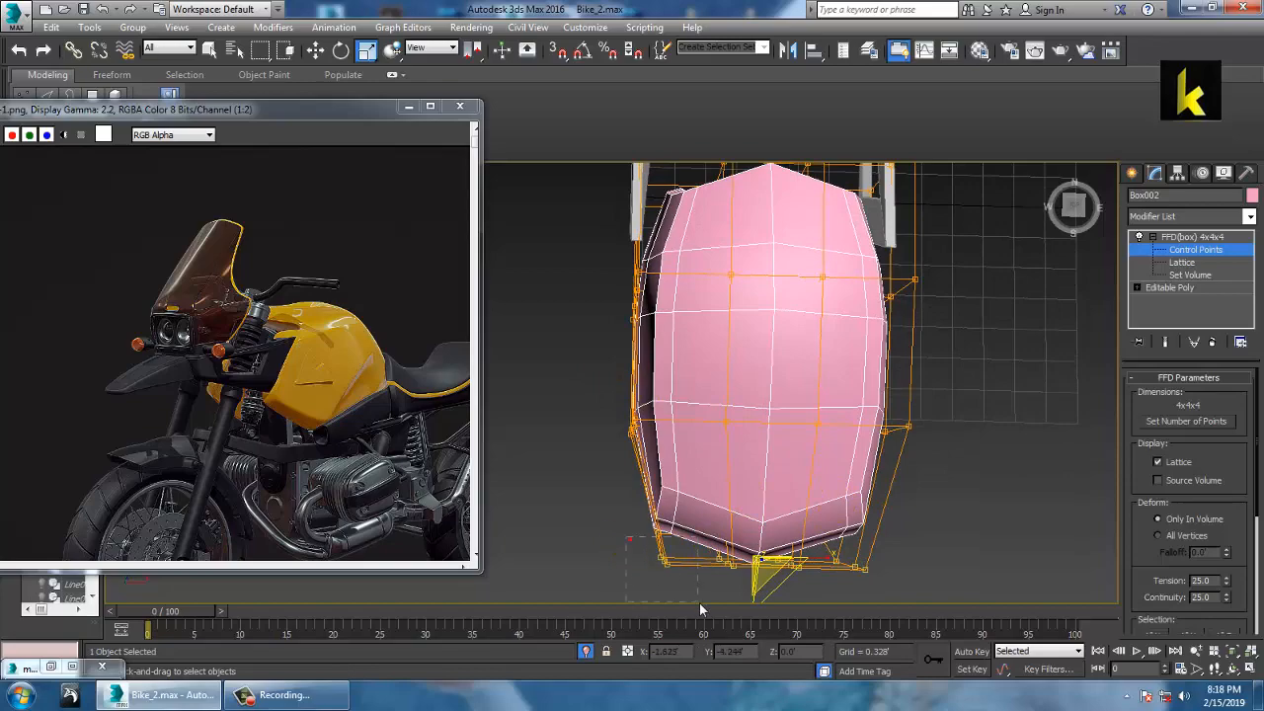
On the Editable Poly level beneath the FFD, add lengthwise edge loops on both sides of the tank's centre line with Swift Loop.
{"action": "middle_click_drag", "start_coordinate": [720, 465], "coordinate": [701, 446], "text": "alt"}
{"action": "middle_click_drag", "start_coordinate": [875, 409], "coordinate": [896, 365], "text": "alt"}
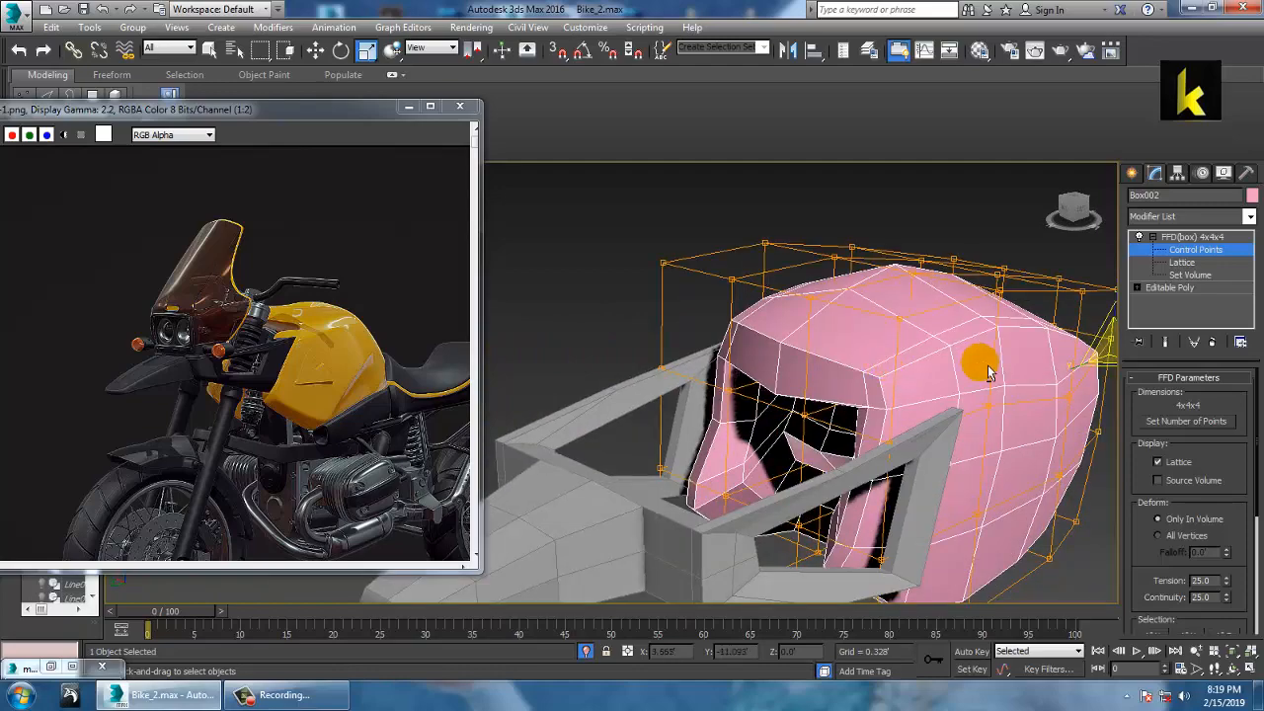
{"action": "middle_click_drag", "start_coordinate": [990, 371], "coordinate": [940, 426], "text": "alt"}
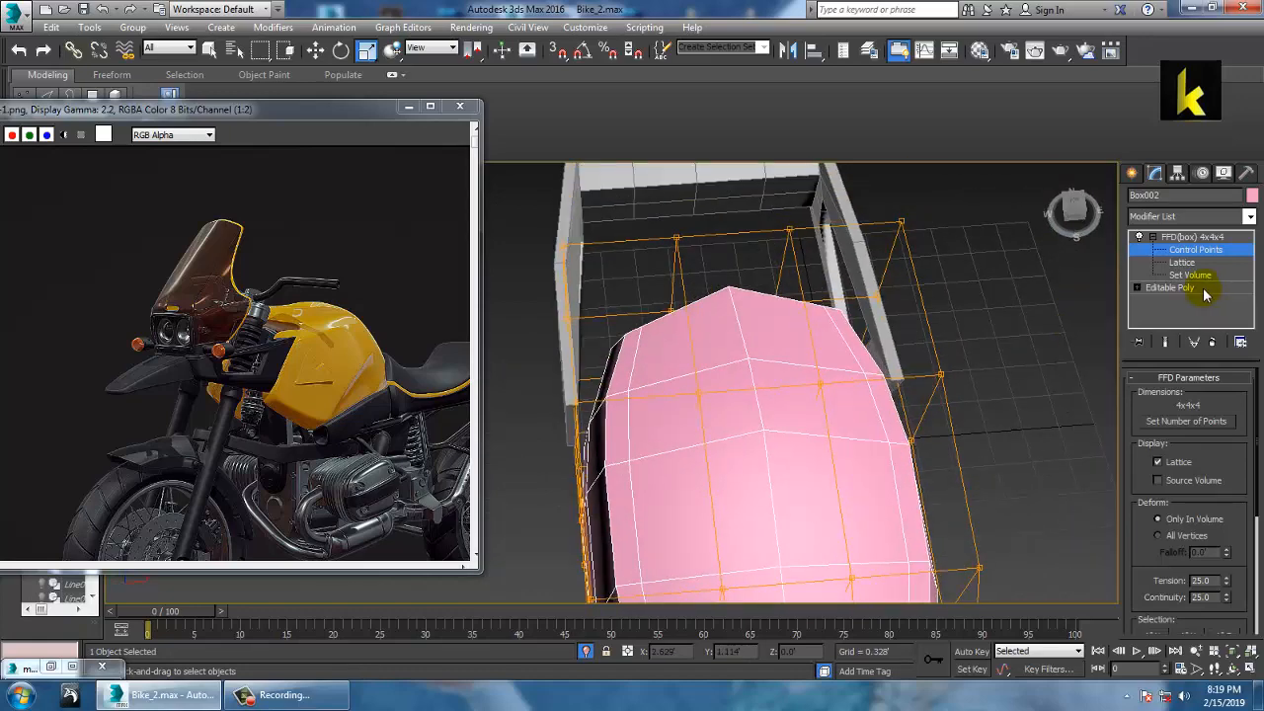
{"action": "left_click", "coordinate": [1173, 288]}
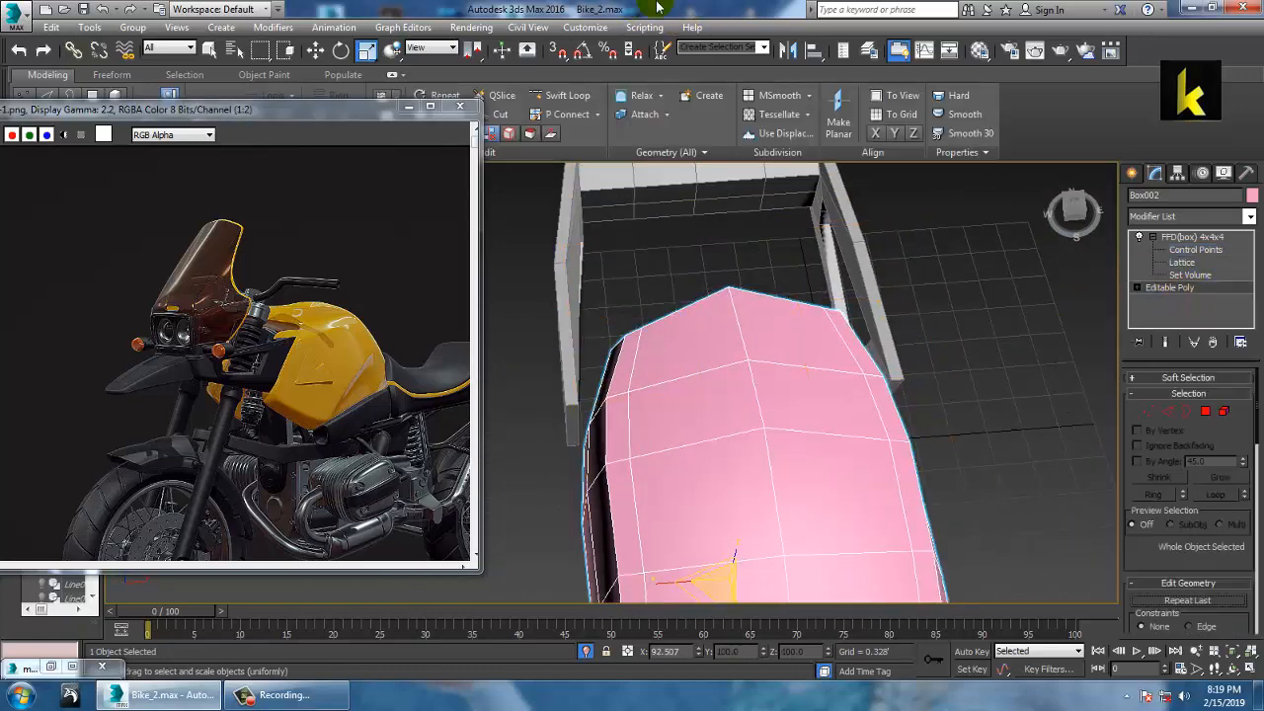
{"action": "left_click", "coordinate": [561, 96]}
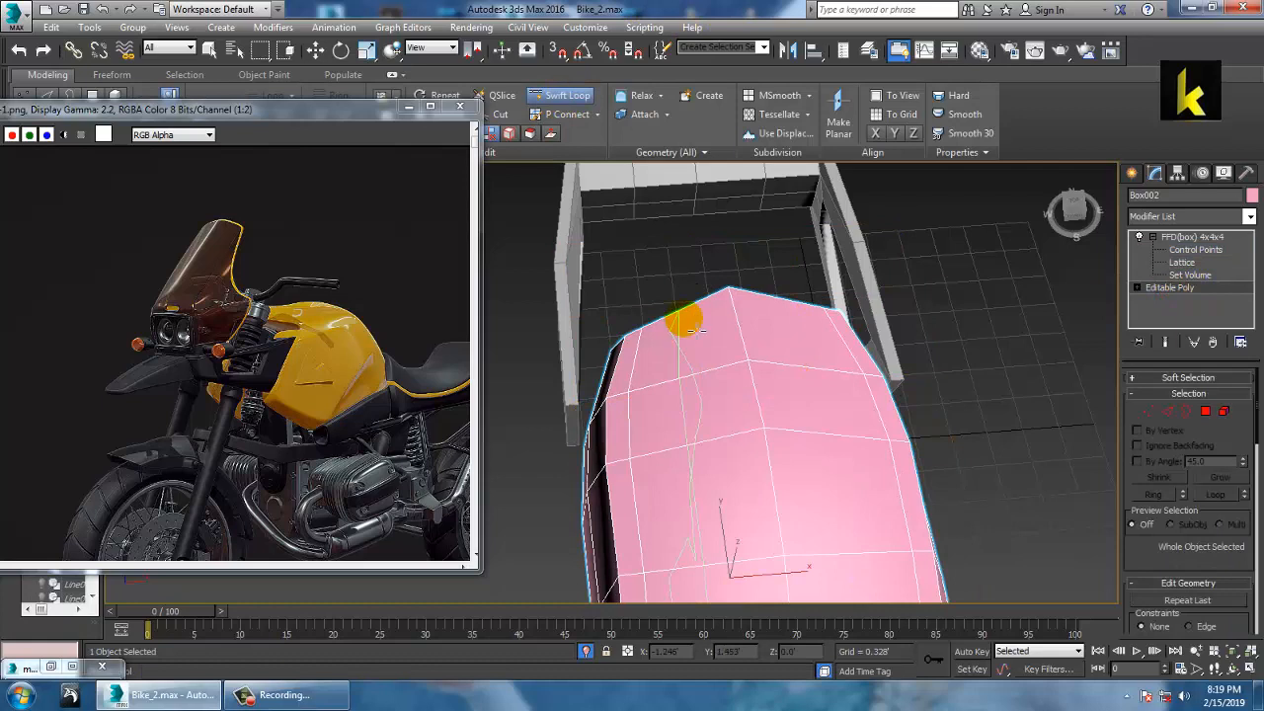
{"action": "left_click", "coordinate": [683, 320]}
{"action": "key", "text": "w"}
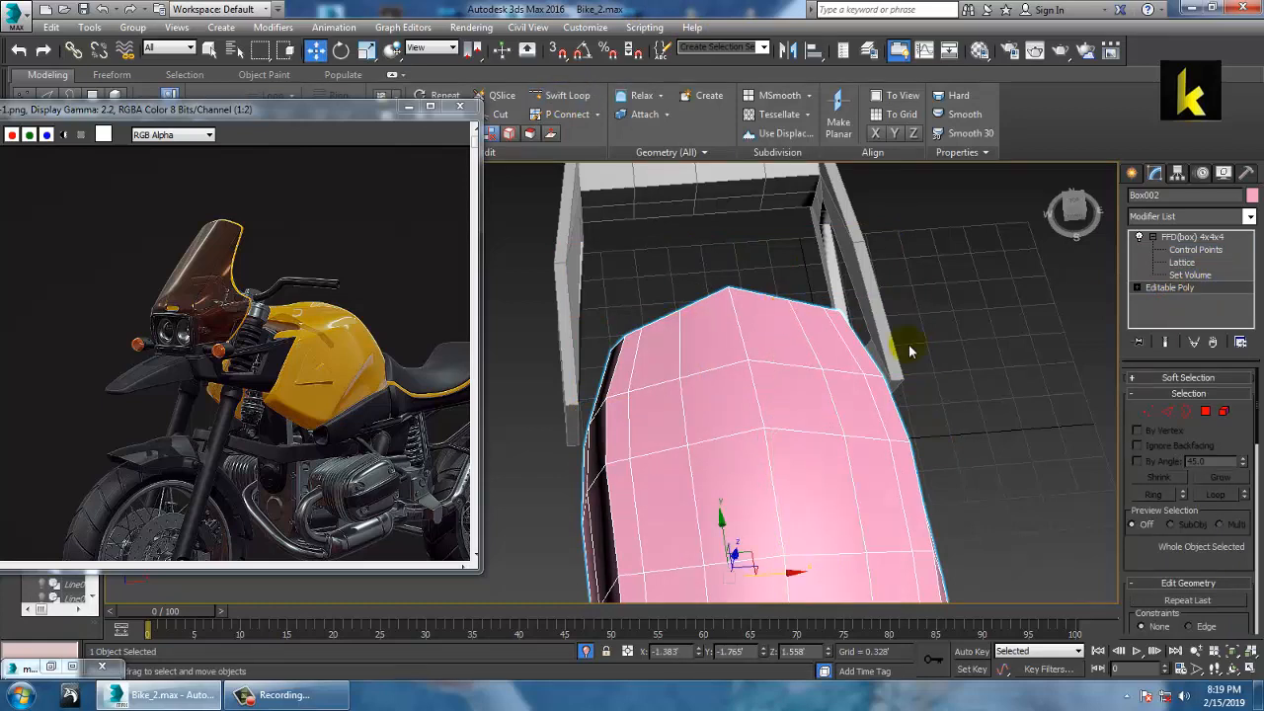
Try to move the middle front FFD control points of the tank forward in the Top view, and undo the move.
{"action": "left_click", "coordinate": [1191, 250]}
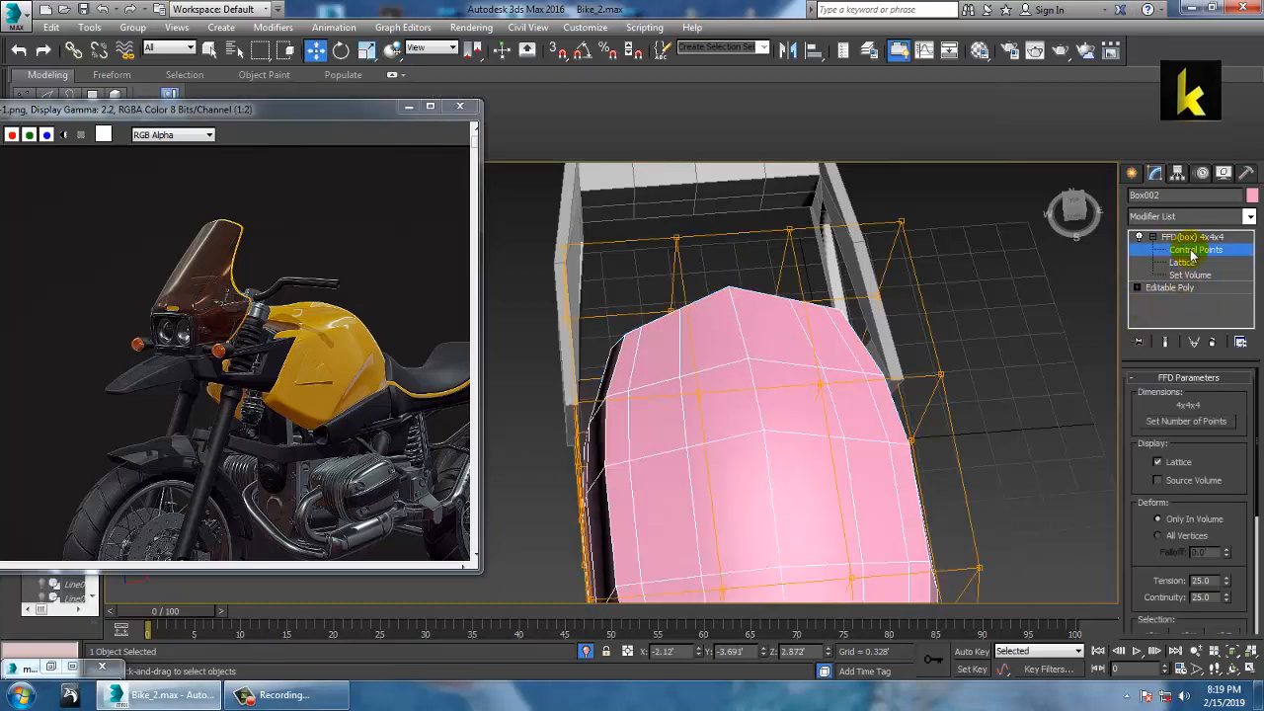
{"action": "middle_click_drag", "start_coordinate": [967, 316], "coordinate": [808, 378], "text": "alt"}
{"action": "key", "text": "alt+w"}
{"action": "middle_click", "coordinate": [564, 302]}
{"action": "key", "text": "alt+w"}
{"action": "middle_click_drag", "start_coordinate": [564, 303], "coordinate": [645, 338]}
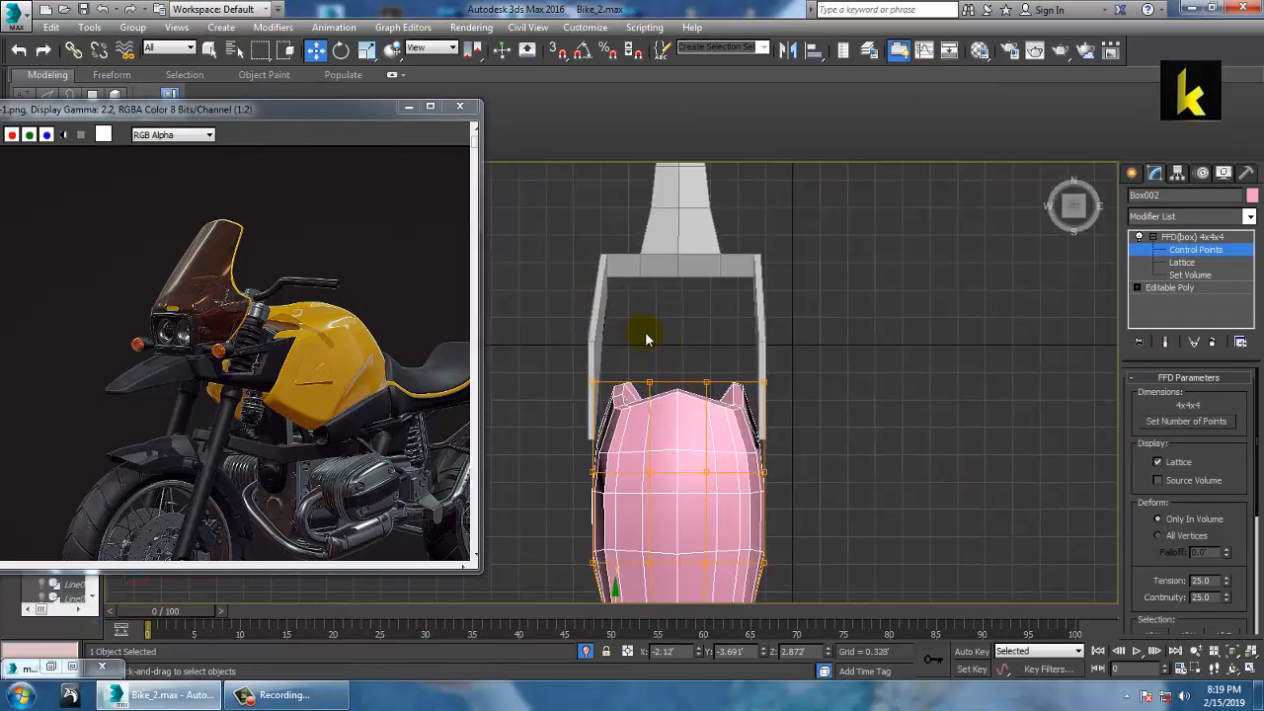
{"action": "key", "text": "1"}
{"action": "middle_click_drag", "start_coordinate": [744, 400], "coordinate": [777, 349]}
{"action": "scroll", "coordinate": [777, 348], "scroll_direction": "up", "scroll_amount": 2}
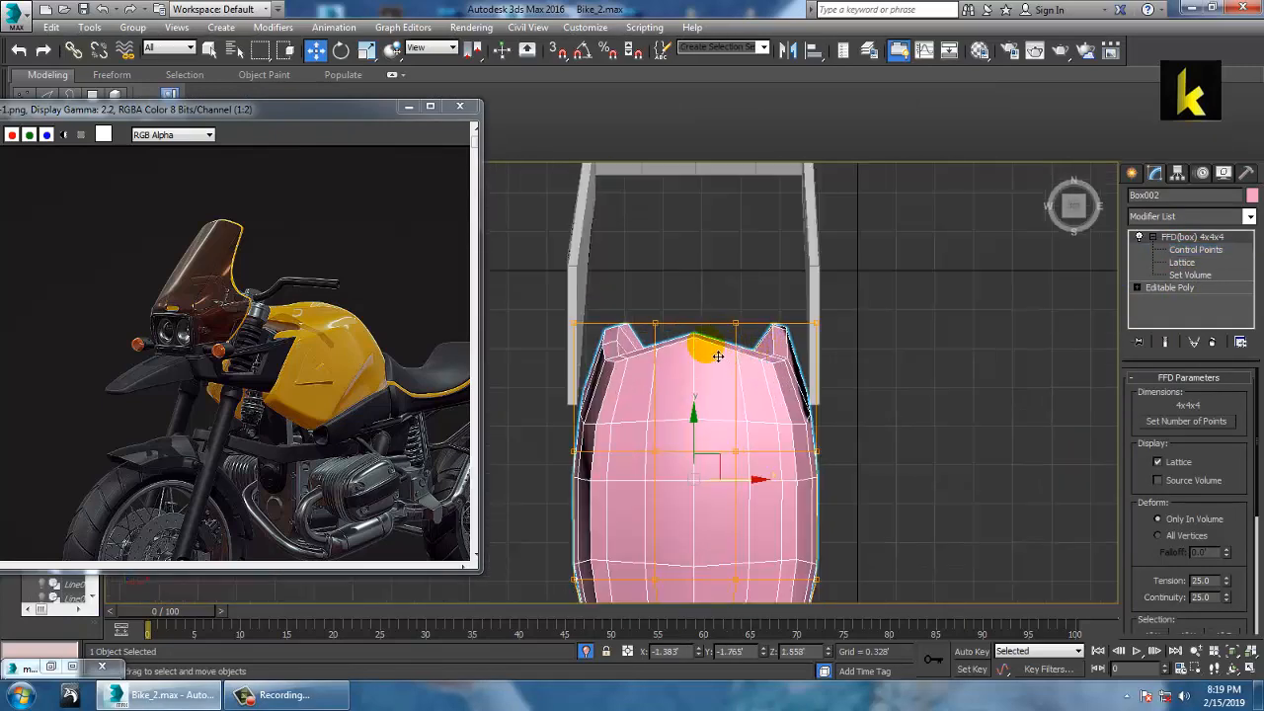
{"action": "left_click", "coordinate": [1196, 250]}
{"action": "left_click_drag", "start_coordinate": [640, 289], "coordinate": [749, 373]}
{"action": "left_click_drag", "start_coordinate": [711, 284], "coordinate": [720, 276]}
{"action": "key", "text": "ctrl+z"}
Convert the FFD-deformed tank to Editable Poly.
{"action": "key", "text": "alt+w"}
{"action": "middle_click", "coordinate": [880, 500]}
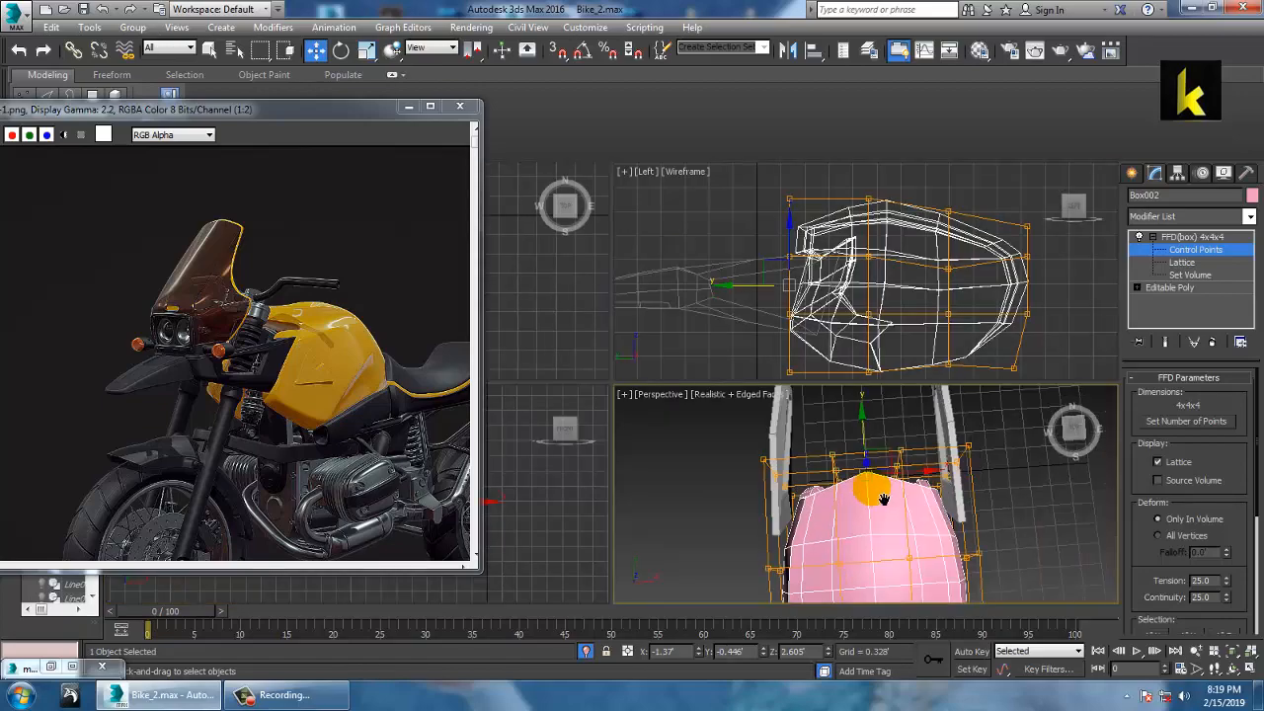
{"action": "key", "text": "alt+w"}
{"action": "middle_click_drag", "start_coordinate": [879, 500], "coordinate": [849, 336], "text": "alt"}
{"action": "right_click", "coordinate": [788, 286]}
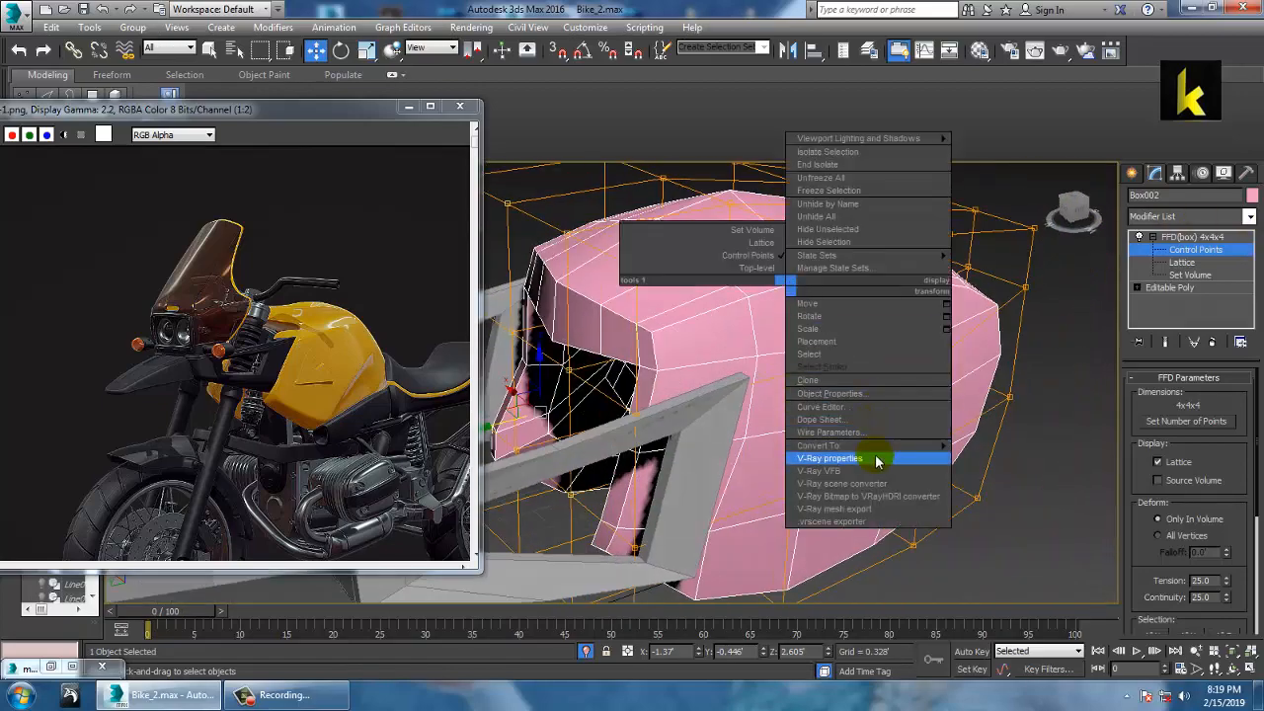
{"action": "mouse_move", "coordinate": [894, 445]}
{"action": "left_click", "coordinate": [1009, 464]}
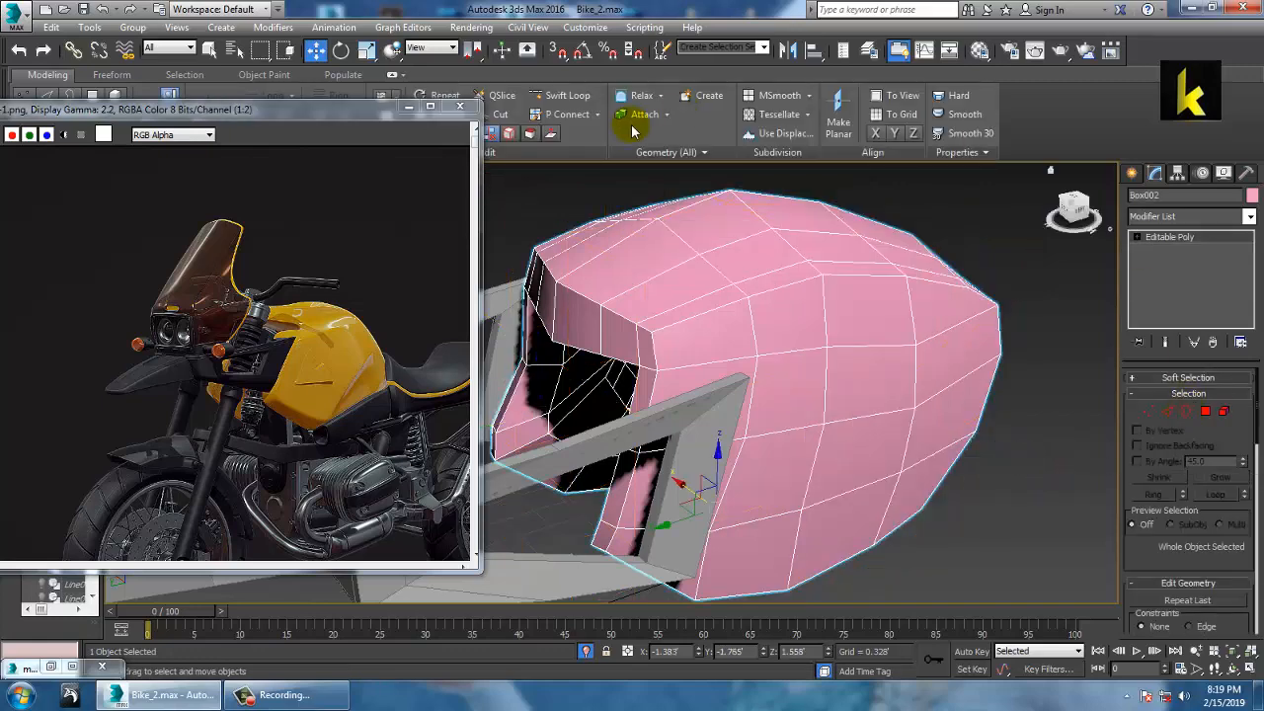
Add an edge loop along the tank's upper sides with Swift Loop.
{"action": "left_click", "coordinate": [577, 95]}
{"action": "middle_click_drag", "start_coordinate": [651, 385], "coordinate": [900, 314], "text": "alt"}
{"action": "key", "text": "w"}
{"action": "middle_click_drag", "start_coordinate": [866, 428], "coordinate": [905, 383], "text": "alt"}
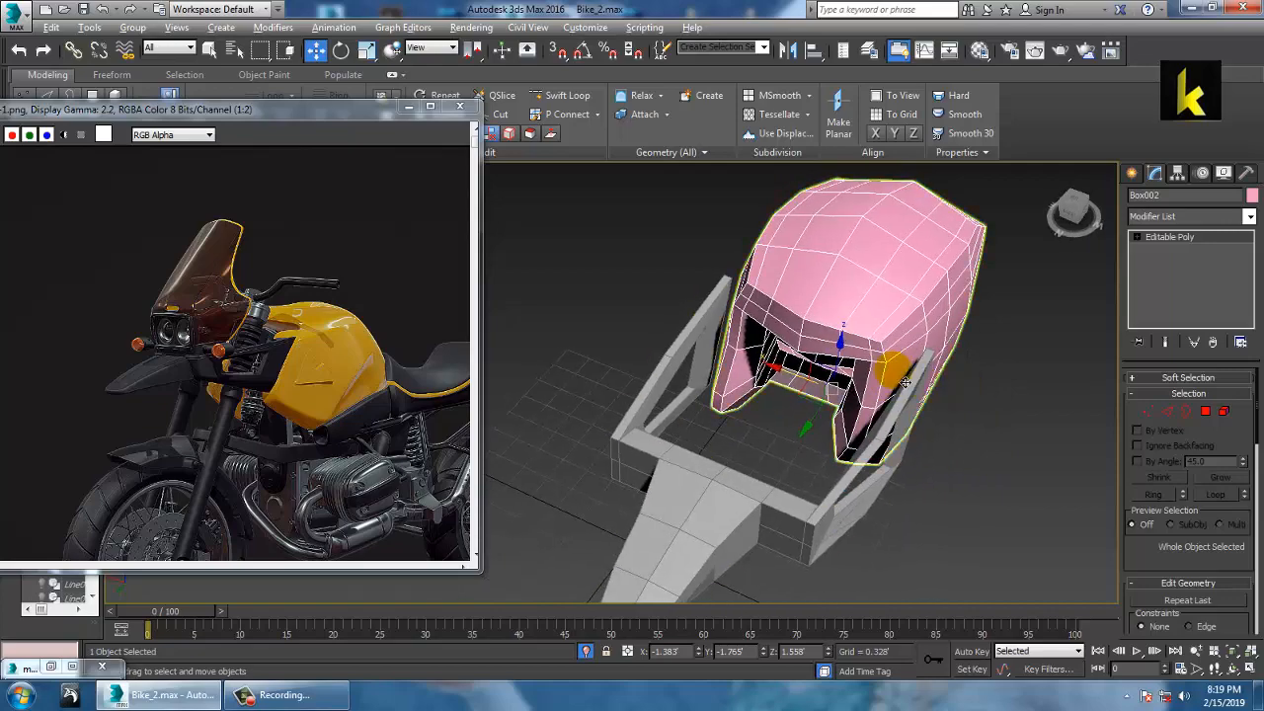
End the isolation of the tank to show the rest of the motorcycle and turn to its side.
{"action": "left_click", "coordinate": [1175, 243]}
{"action": "right_click", "coordinate": [637, 244]}
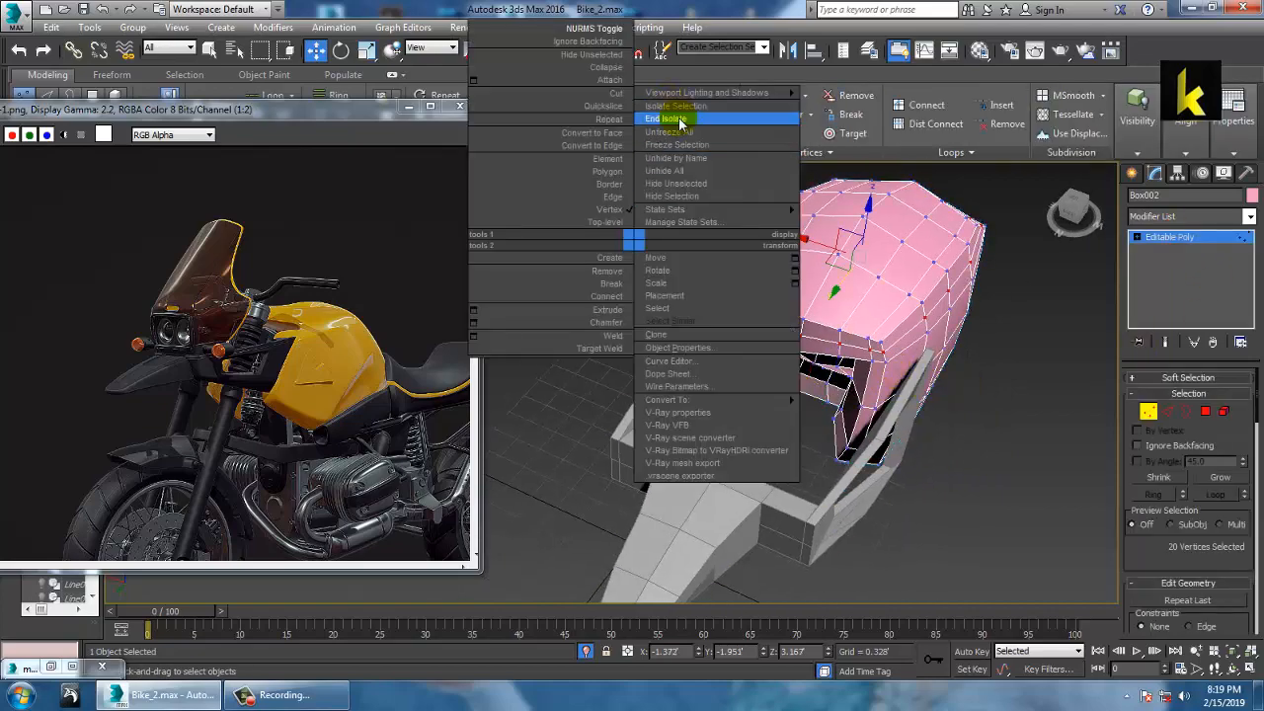
{"action": "left_click", "coordinate": [677, 120]}
{"action": "scroll", "coordinate": [899, 387], "scroll_direction": "down", "scroll_amount": 4}
{"action": "middle_click_drag", "start_coordinate": [840, 357], "coordinate": [804, 299], "text": "alt"}
{"action": "scroll", "coordinate": [861, 323], "scroll_direction": "up", "scroll_amount": 3}
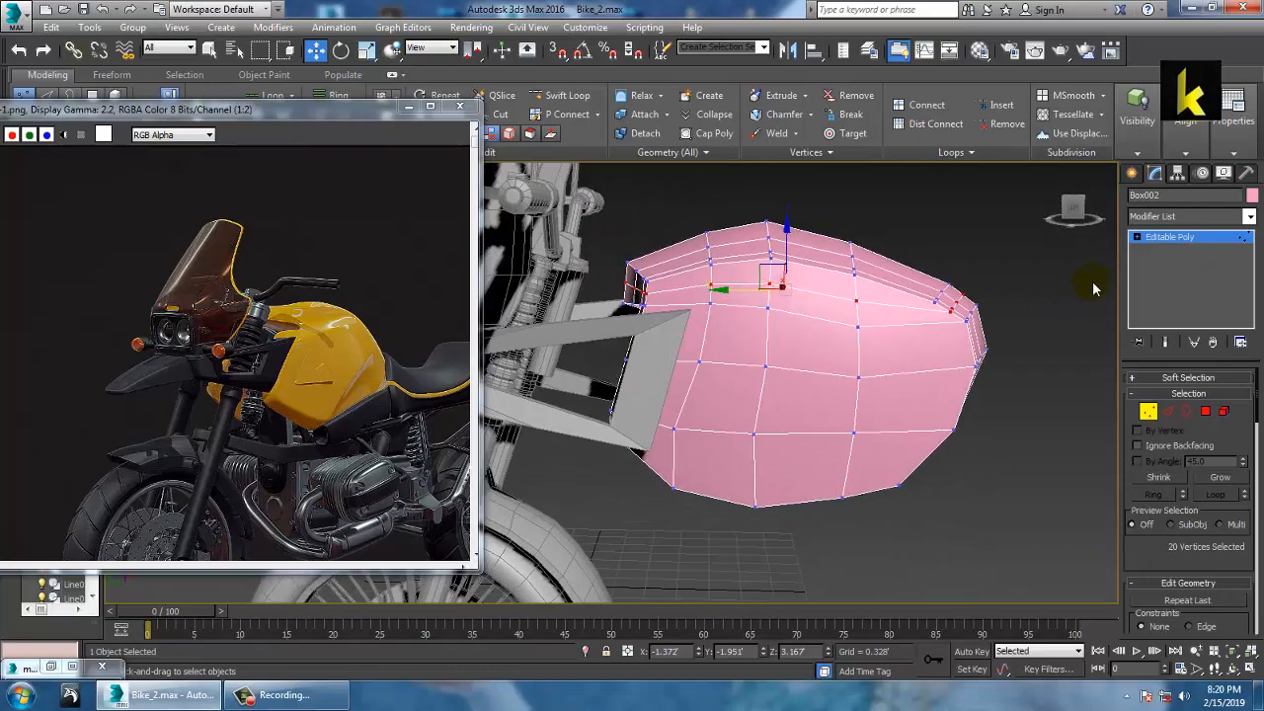
Leave vertex editing and move the whole tank about 0.11' rearward.
{"action": "left_click", "coordinate": [1147, 238]}
{"action": "left_click", "coordinate": [695, 442]}
{"action": "mouse_move", "coordinate": [710, 478]}
{"action": "left_mouse_down"}
{"action": "mouse_move", "coordinate": [753, 481]}
{"action": "mouse_move", "coordinate": [729, 481]}
{"action": "left_mouse_up"}
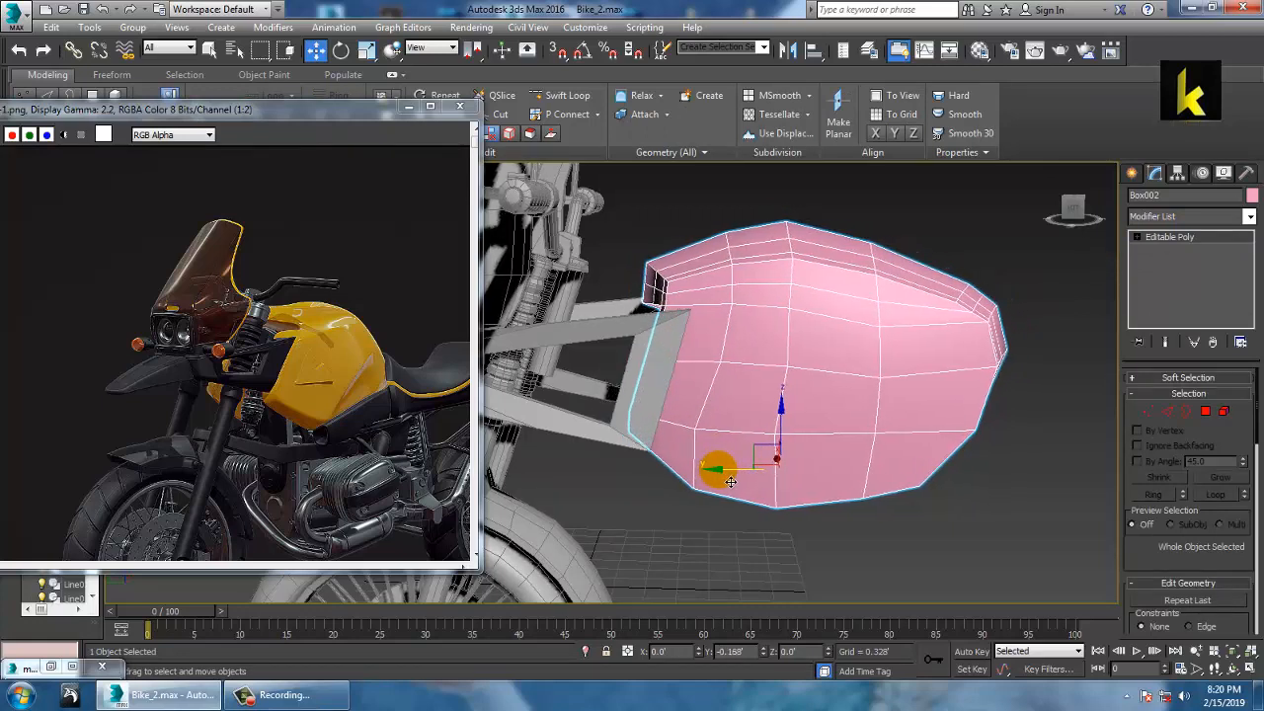
Move the rear-end vertices of the grey bracket in front of the tank about 0.27' forward in the Left view.
{"action": "left_click", "coordinate": [649, 363]}
{"action": "key", "text": "1"}
{"action": "key", "text": "alt+w"}
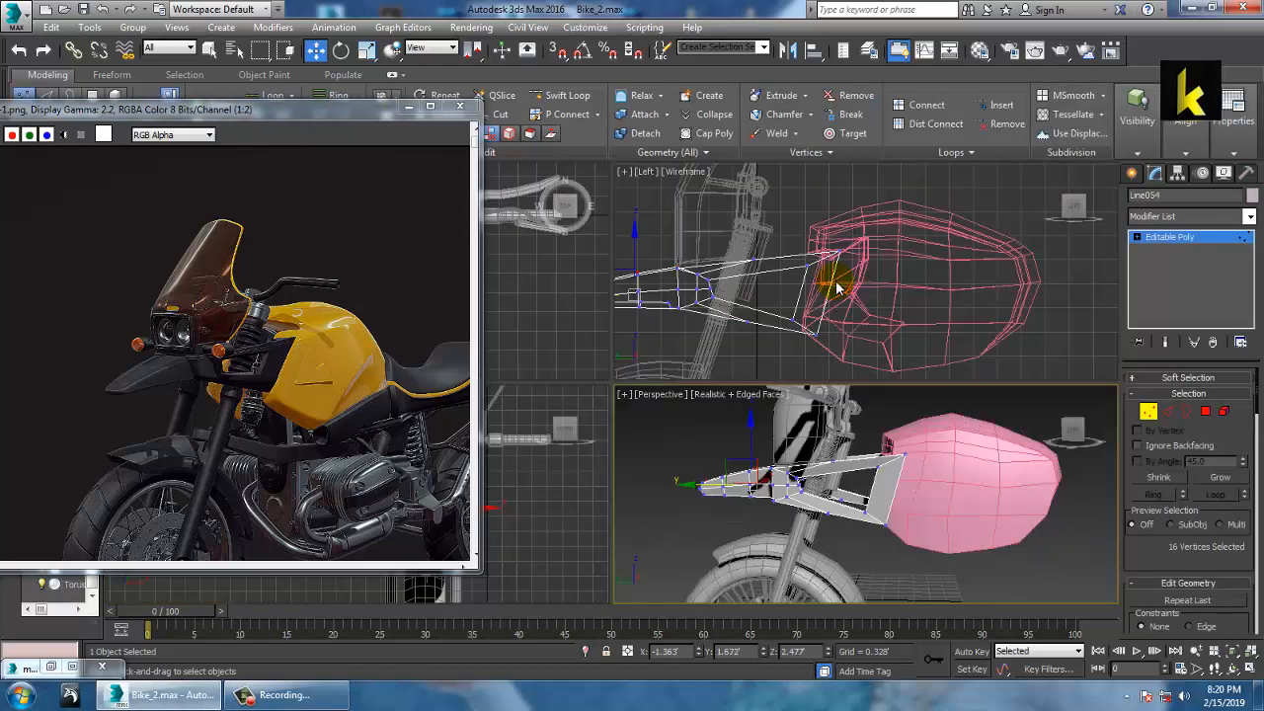
{"action": "middle_click", "coordinate": [836, 285]}
{"action": "key", "text": "alt+w"}
{"action": "middle_click_drag", "start_coordinate": [732, 286], "coordinate": [868, 249]}
{"action": "middle_click_drag", "start_coordinate": [564, 328], "coordinate": [702, 328]}
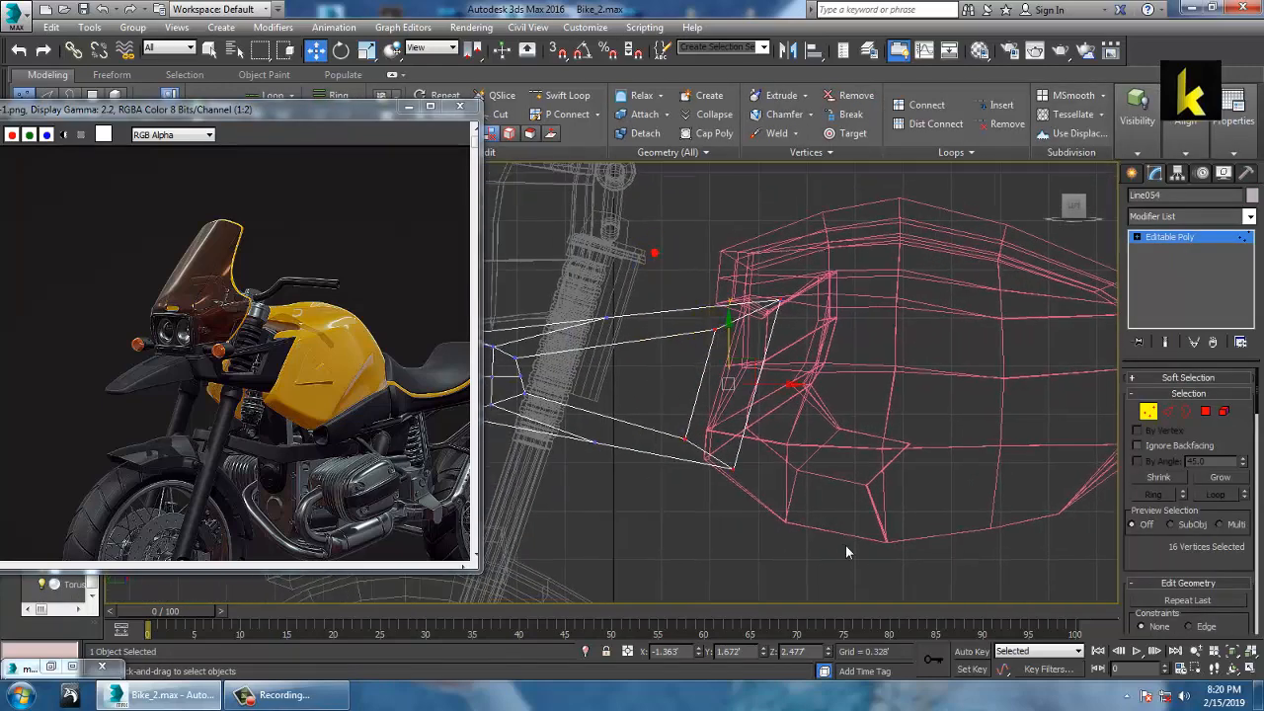
{"action": "left_click_drag", "start_coordinate": [796, 401], "coordinate": [755, 395]}
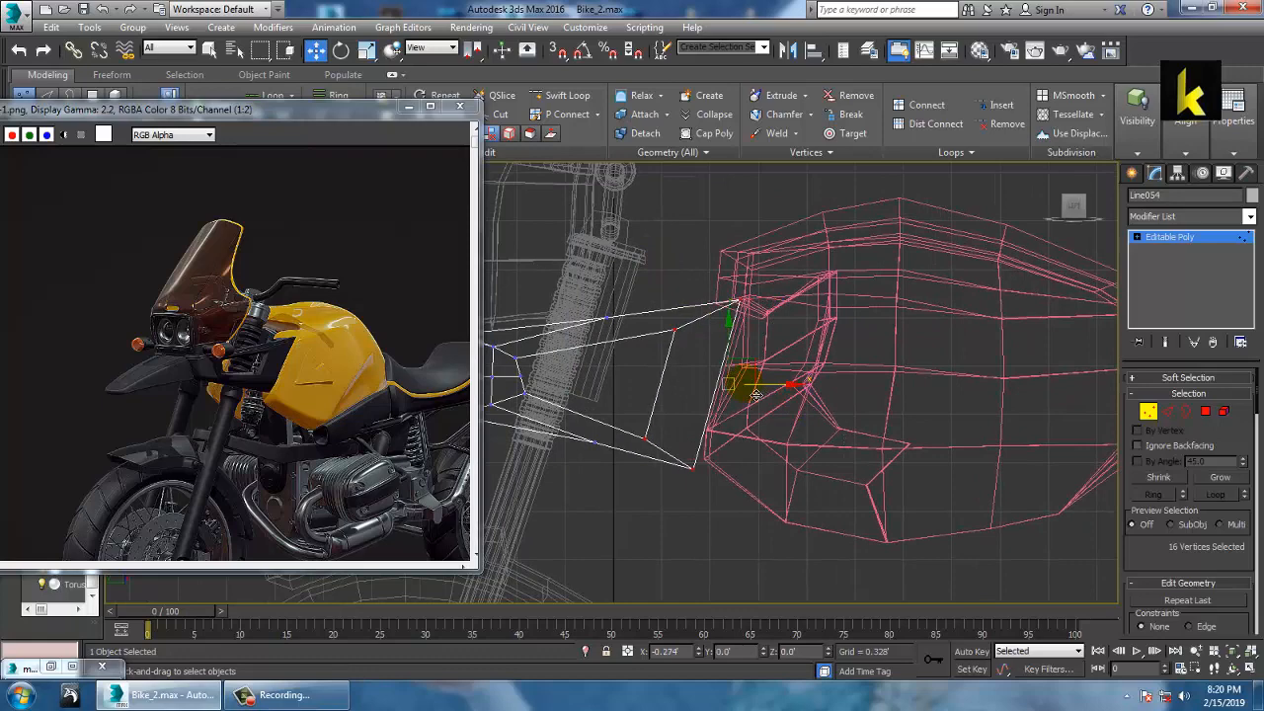
{"action": "key", "text": "alt+w"}
{"action": "middle_click", "coordinate": [741, 395]}
{"action": "key", "text": "alt+w"}
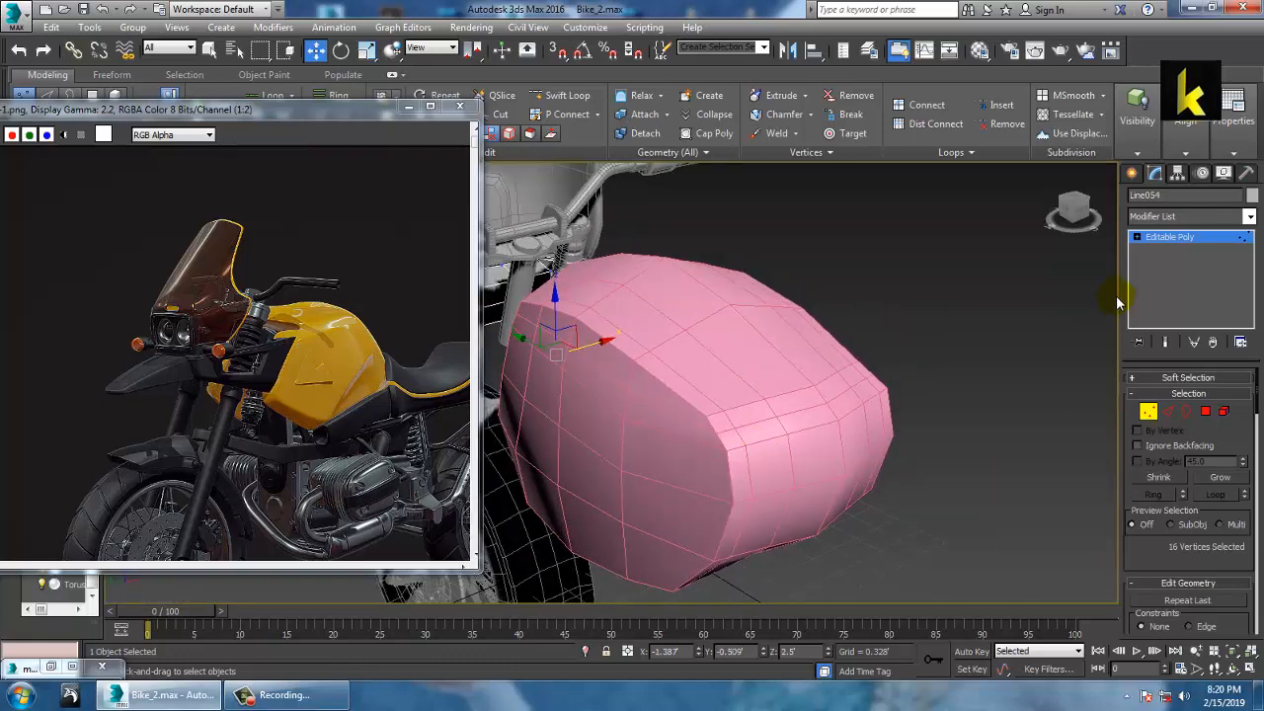
Leave the bracket's vertex editing, select the tank and scale it slightly wider along X in the Perspective view.
{"action": "left_click", "coordinate": [1203, 241]}
{"action": "middle_click_drag", "start_coordinate": [829, 380], "coordinate": [682, 387], "text": "alt"}
{"action": "left_click", "coordinate": [601, 415]}
{"action": "scroll", "coordinate": [633, 431], "scroll_direction": "down", "scroll_amount": 5}
{"action": "middle_click_drag", "start_coordinate": [633, 431], "coordinate": [694, 451], "text": "alt"}
{"action": "key", "text": "r"}
{"action": "scroll", "coordinate": [694, 451], "scroll_direction": "up", "scroll_amount": 3}
{"action": "middle_click_drag", "start_coordinate": [549, 521], "coordinate": [796, 485]}
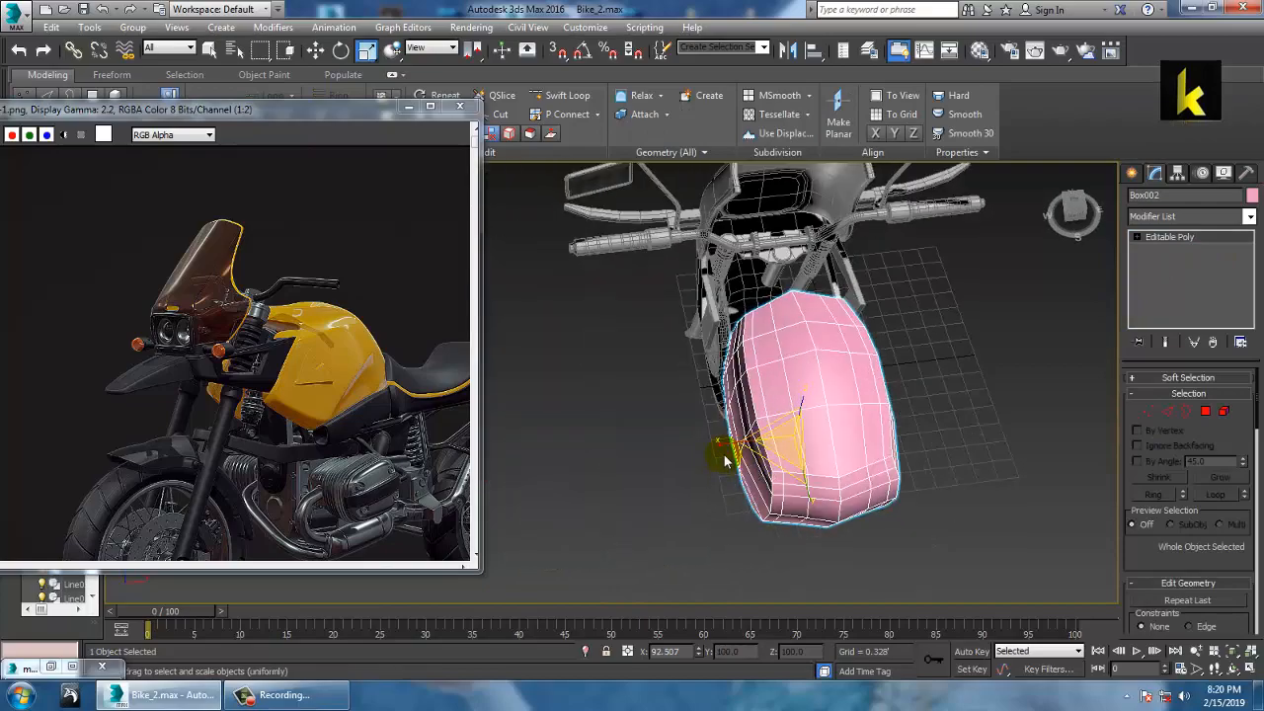
{"action": "left_click_drag", "start_coordinate": [727, 456], "coordinate": [720, 456]}
{"action": "middle_click_drag", "start_coordinate": [761, 435], "coordinate": [881, 323], "text": "alt"}
{"action": "key", "text": "w"}
{"action": "middle_click_drag", "start_coordinate": [767, 450], "coordinate": [819, 403], "text": "alt"}
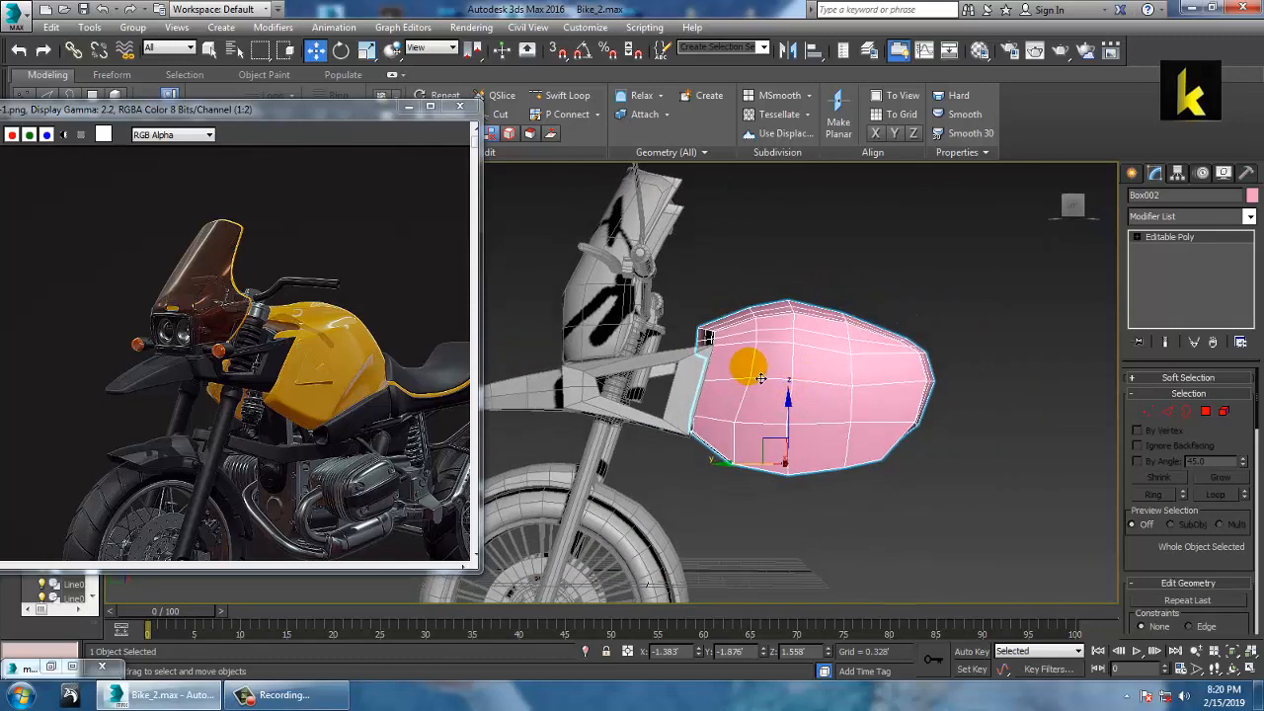
{"action": "scroll", "coordinate": [762, 390], "scroll_direction": "up", "scroll_amount": 5}
{"action": "scroll", "coordinate": [756, 405], "scroll_direction": "down", "scroll_amount": 5}
{"action": "middle_click_drag", "start_coordinate": [766, 463], "coordinate": [743, 405], "text": "alt"}
{"action": "key", "text": "alt+w"}
{"action": "key", "text": "alt+w"}
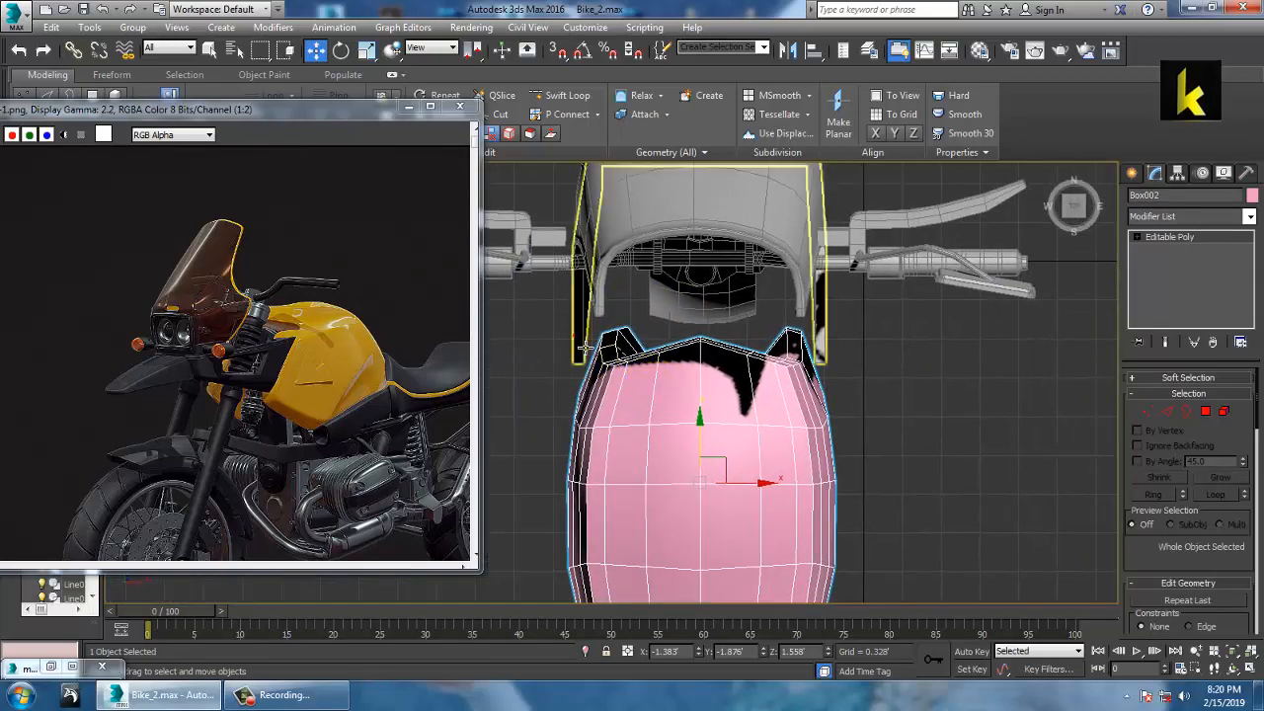
{"action": "left_click", "coordinate": [638, 346]}
{"action": "key", "text": "1"}
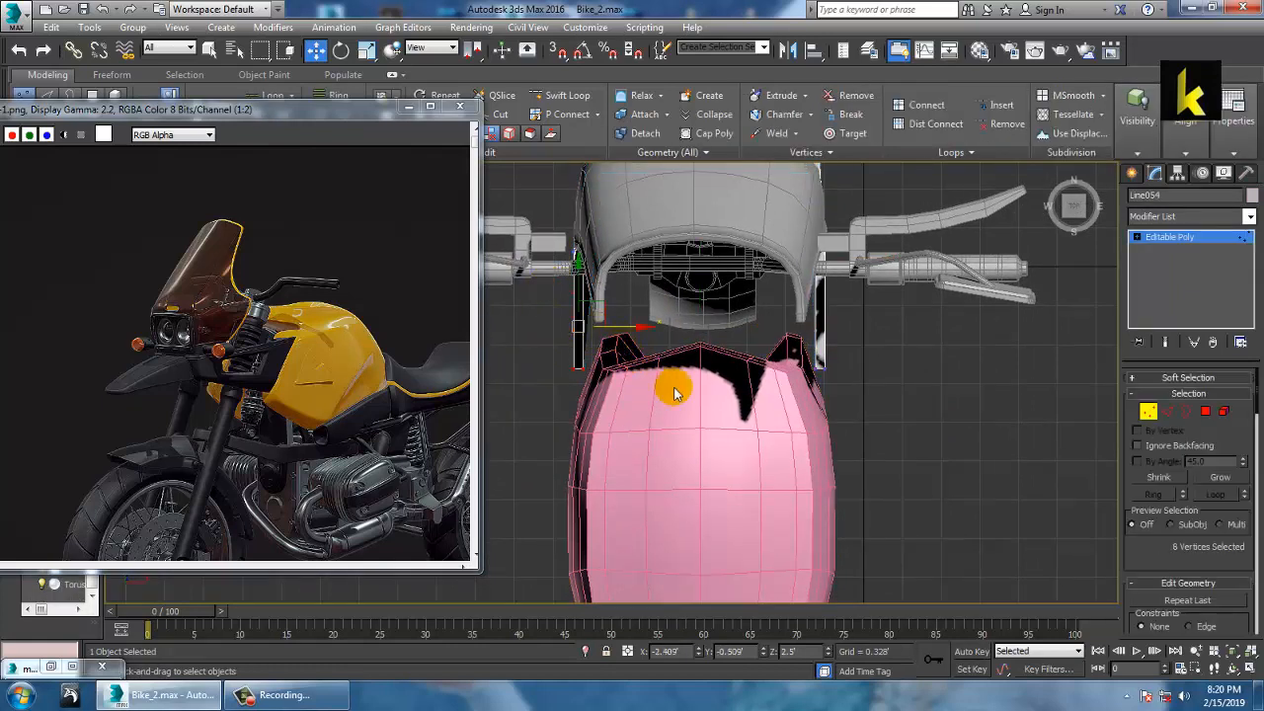
{"action": "left_click", "coordinate": [748, 449]}
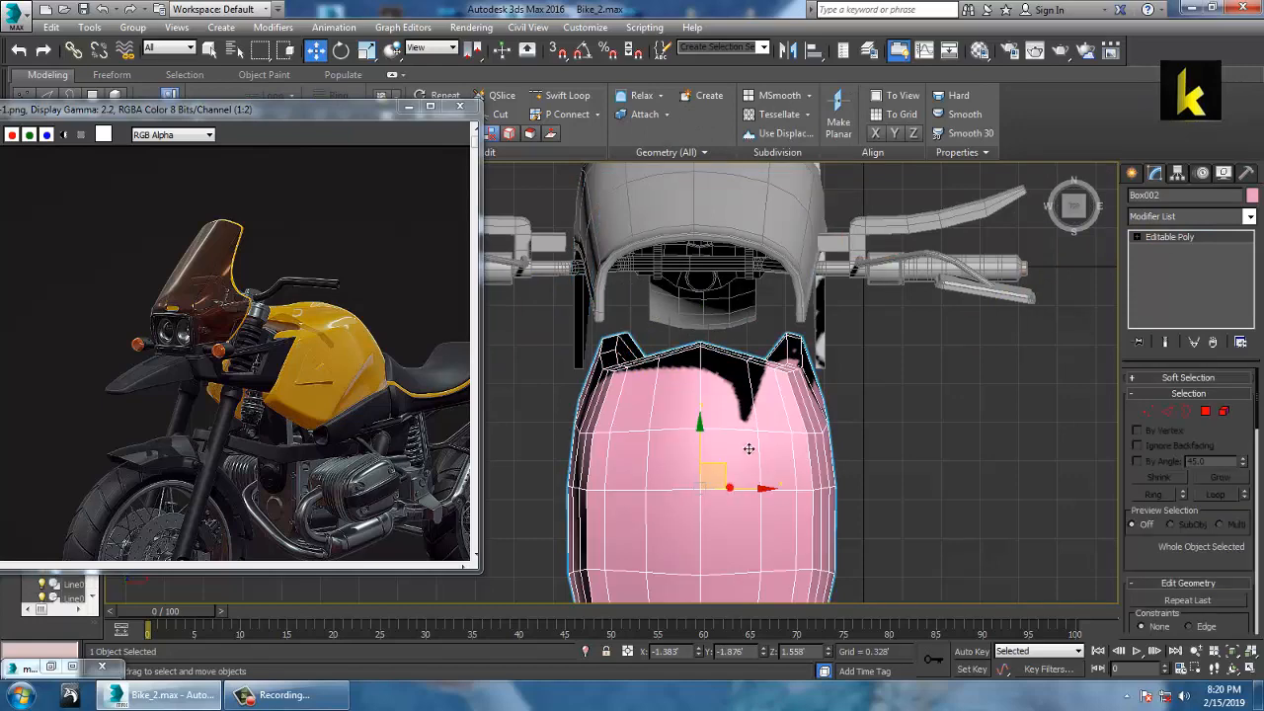
Scale the whole tank wider along X to about 128.7% in the Top view, outside vertex editing.
{"action": "middle_click_drag", "start_coordinate": [785, 471], "coordinate": [798, 352]}
{"action": "key", "text": "r"}
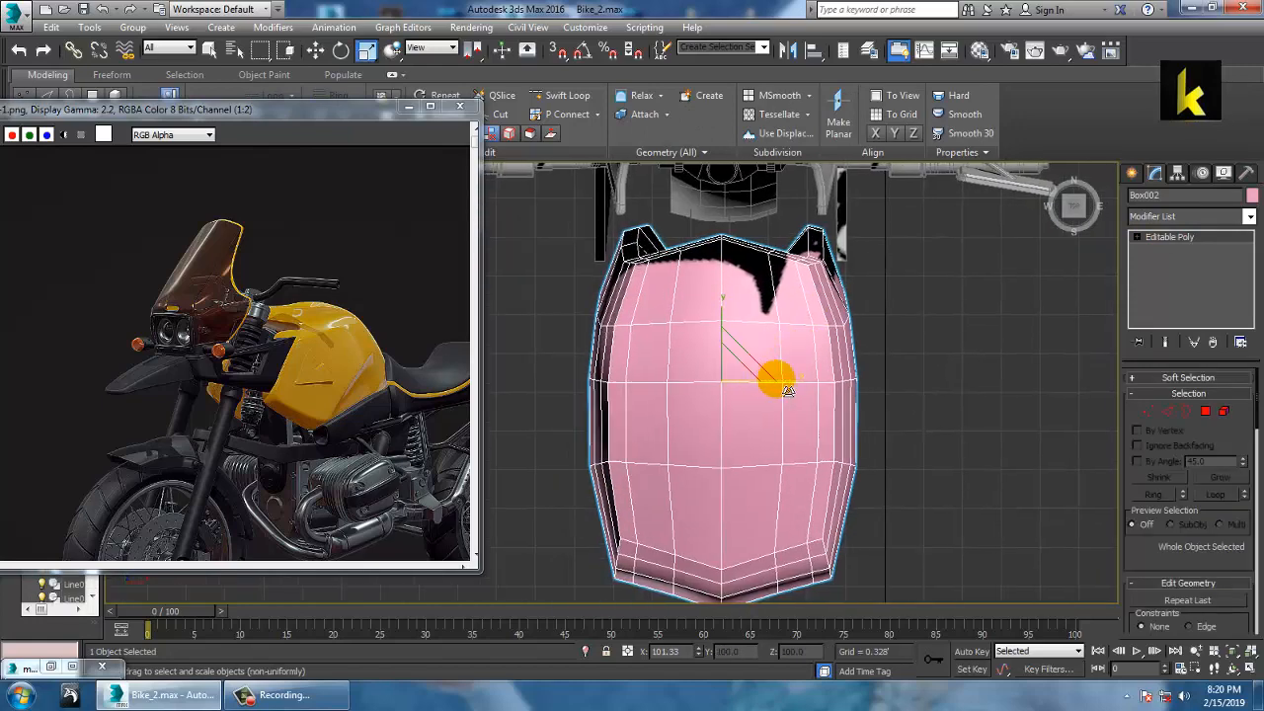
{"action": "key", "text": "1"}
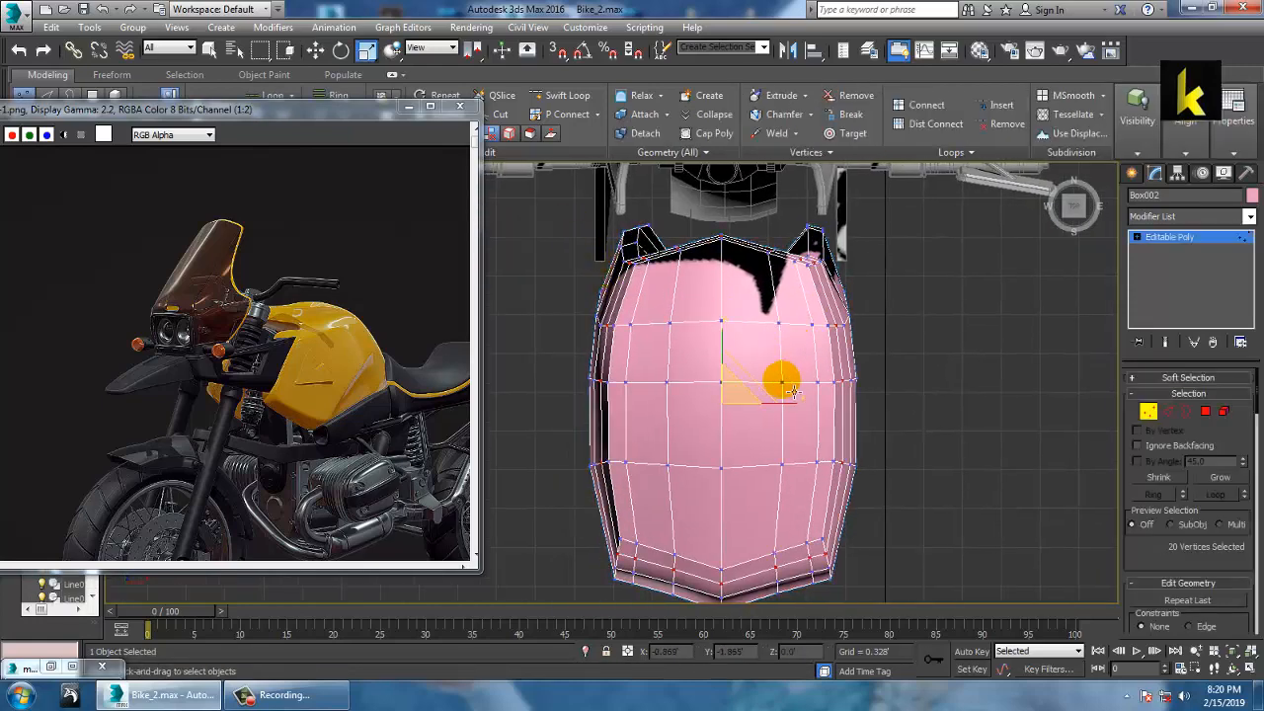
{"action": "left_click_drag", "start_coordinate": [790, 403], "coordinate": [807, 403]}
{"action": "key", "text": "ctrl+z"}
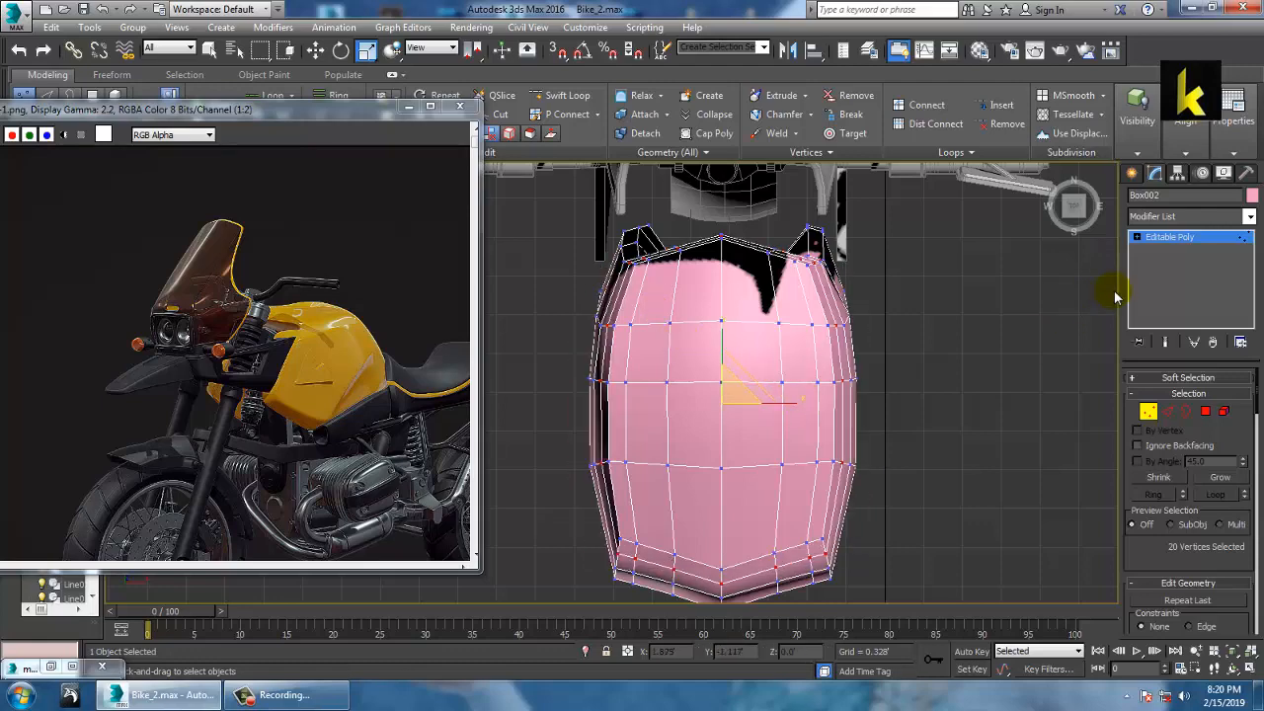
{"action": "left_click", "coordinate": [1163, 239]}
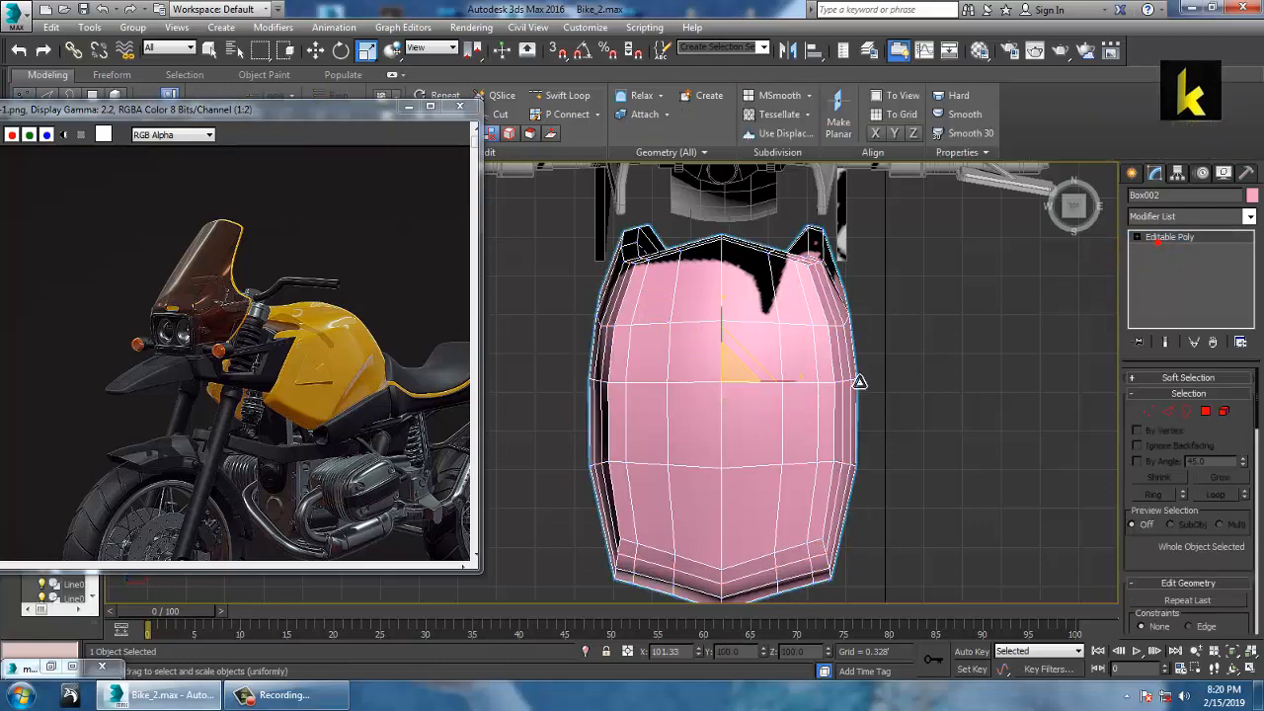
{"action": "left_click_drag", "start_coordinate": [814, 395], "coordinate": [840, 393]}
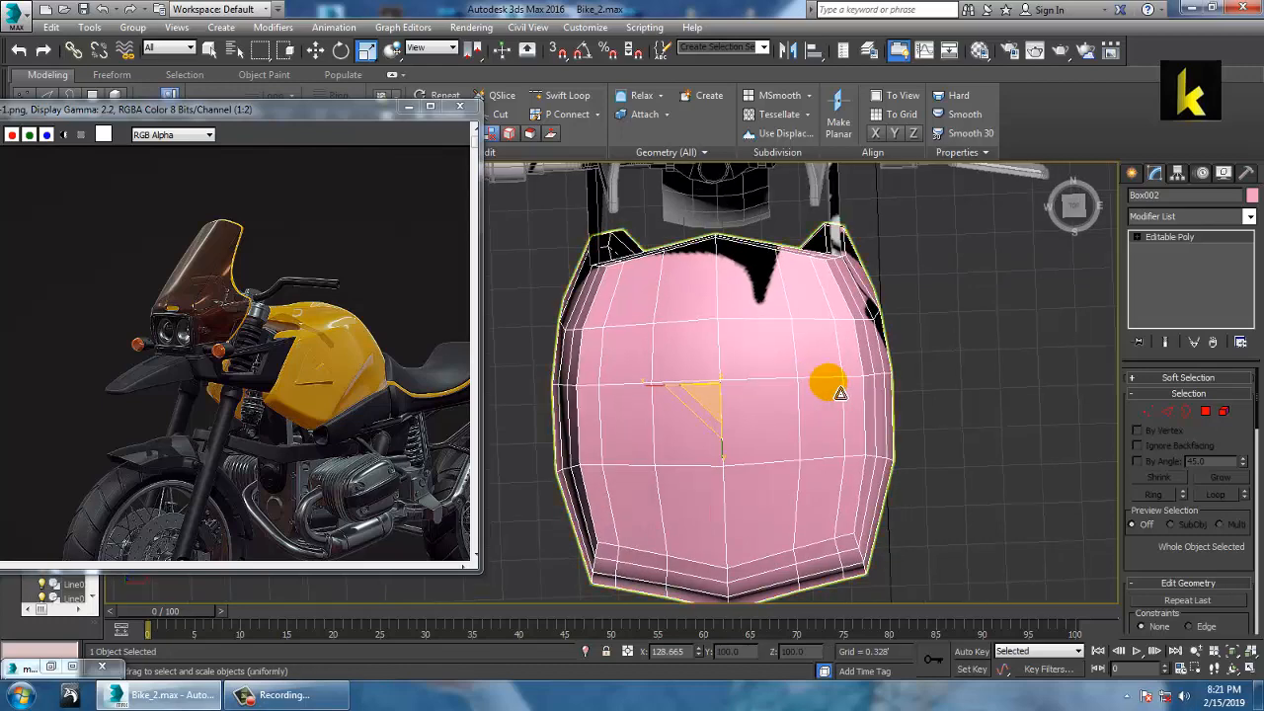
Scale the tank along Z to about 96.9% and lower it by about 0.06' in the Perspective view.
{"action": "scroll", "coordinate": [840, 393], "scroll_direction": "down", "scroll_amount": 2}
{"action": "key", "text": "alt+w"}
{"action": "left_click", "coordinate": [908, 417]}
{"action": "key", "text": "alt+w"}
{"action": "mouse_move", "coordinate": [908, 417]}
{"action": "middle_mouse_down", "text": "alt"}
{"action": "mouse_move", "coordinate": [926, 367]}
{"action": "mouse_move", "coordinate": [929, 399]}
{"action": "mouse_move", "coordinate": [853, 405]}
{"action": "mouse_move", "coordinate": [866, 525]}
{"action": "mouse_move", "coordinate": [974, 440]}
{"action": "mouse_move", "coordinate": [993, 406]}
{"action": "mouse_move", "coordinate": [951, 423]}
{"action": "mouse_move", "coordinate": [805, 390]}
{"action": "mouse_move", "coordinate": [796, 362]}
{"action": "mouse_move", "coordinate": [891, 408]}
{"action": "middle_mouse_up", "text": "alt"}
{"action": "scroll", "coordinate": [927, 369], "scroll_direction": "down", "scroll_amount": 5}
{"action": "scroll", "coordinate": [799, 358], "scroll_direction": "up", "scroll_amount": 4}
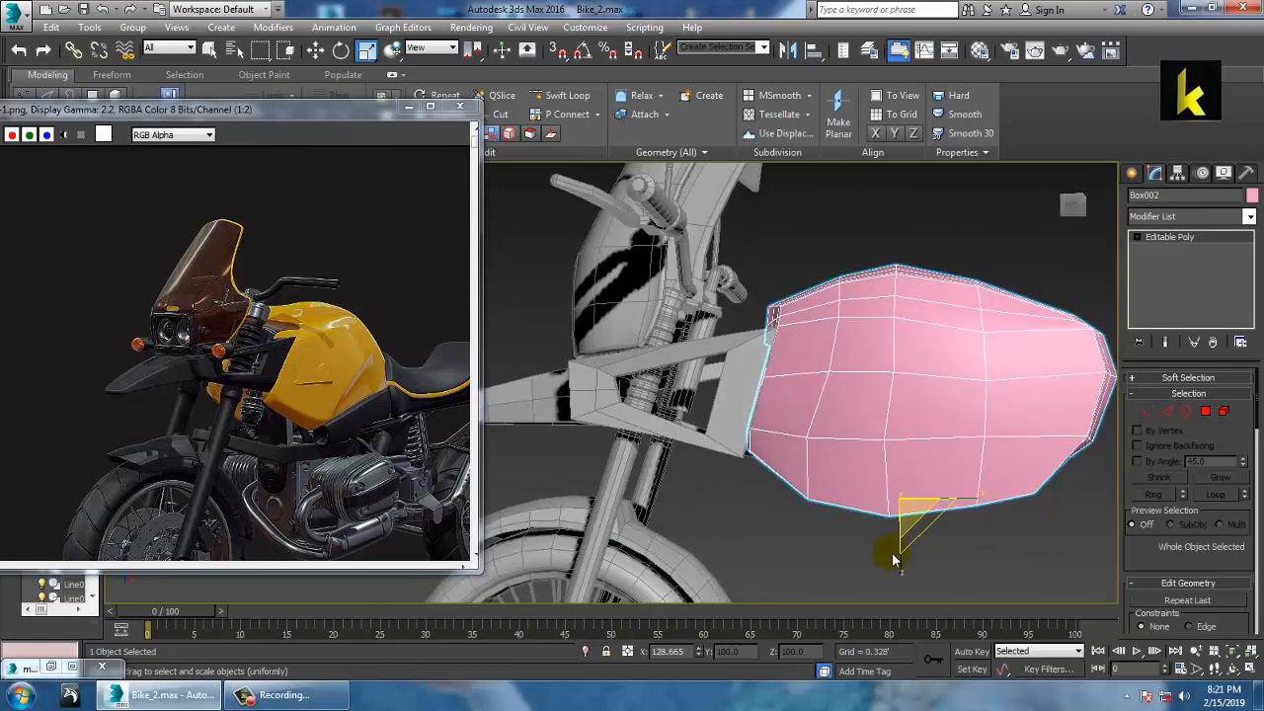
{"action": "left_click_drag", "start_coordinate": [914, 560], "coordinate": [945, 499]}
{"action": "middle_click_drag", "start_coordinate": [945, 499], "coordinate": [861, 492], "text": "alt"}
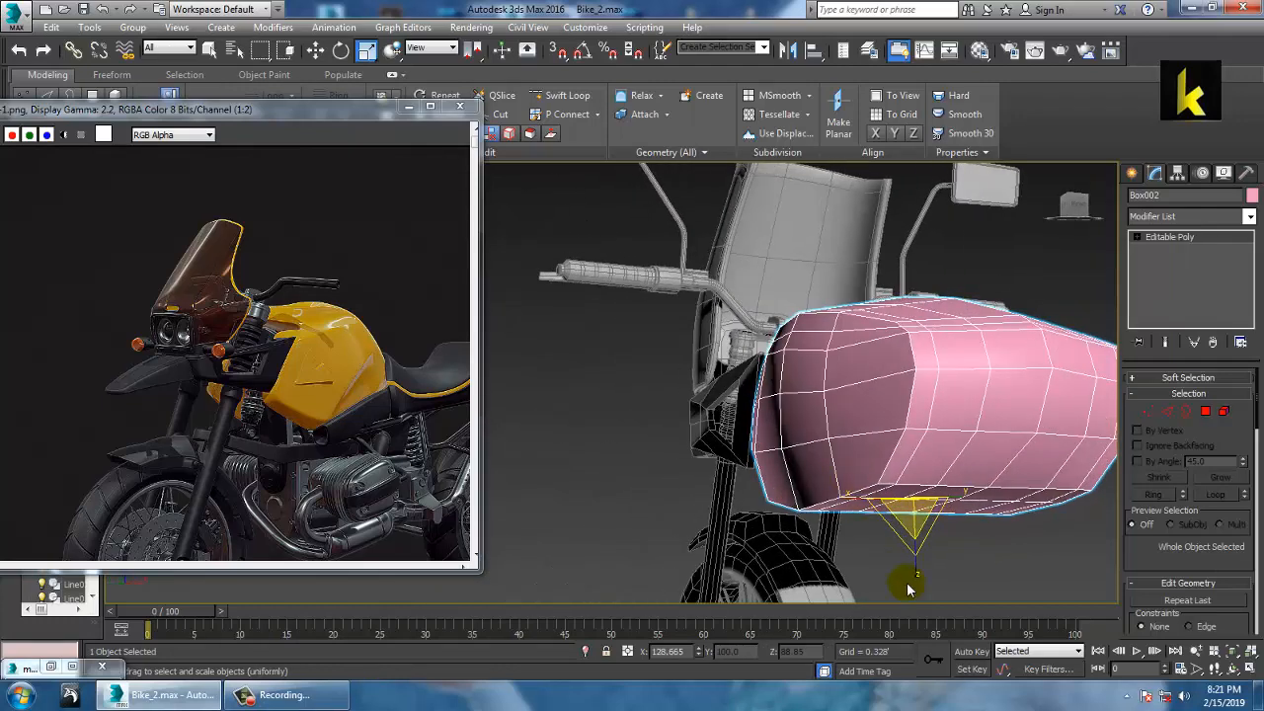
{"action": "left_click_drag", "start_coordinate": [918, 574], "coordinate": [916, 555]}
{"action": "middle_click_drag", "start_coordinate": [865, 524], "coordinate": [807, 391], "text": "alt"}
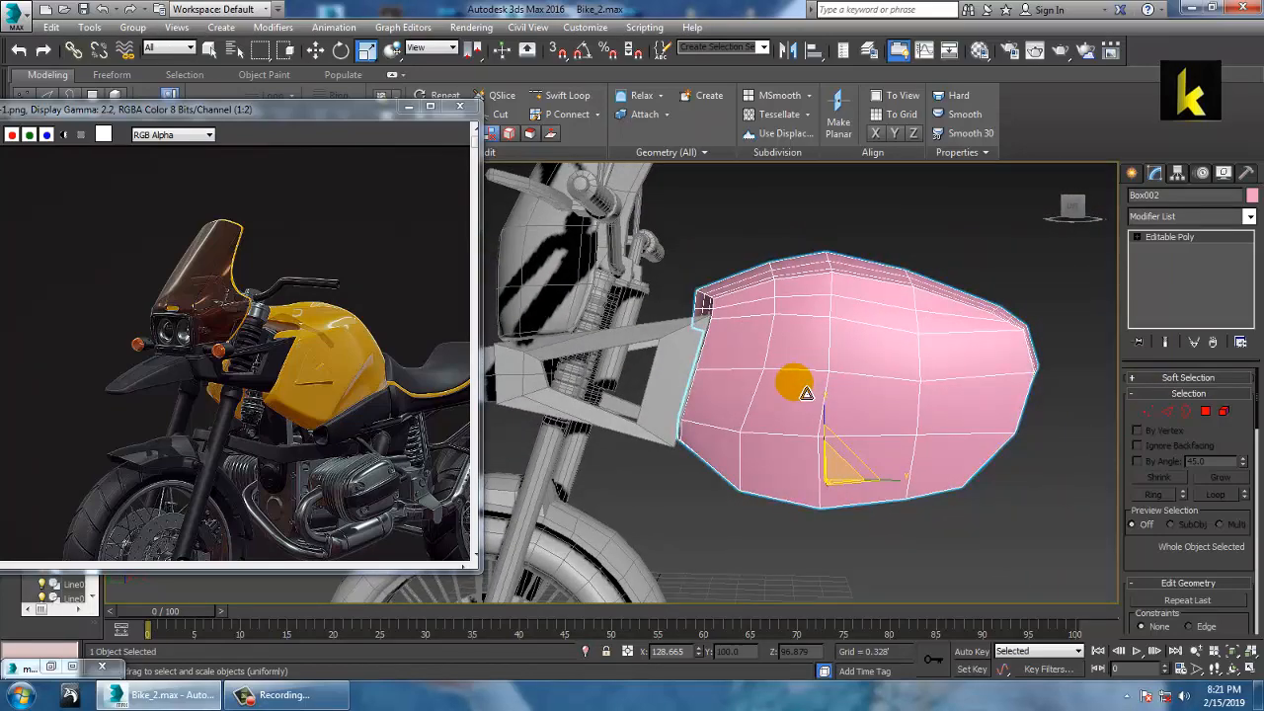
{"action": "key", "text": "w"}
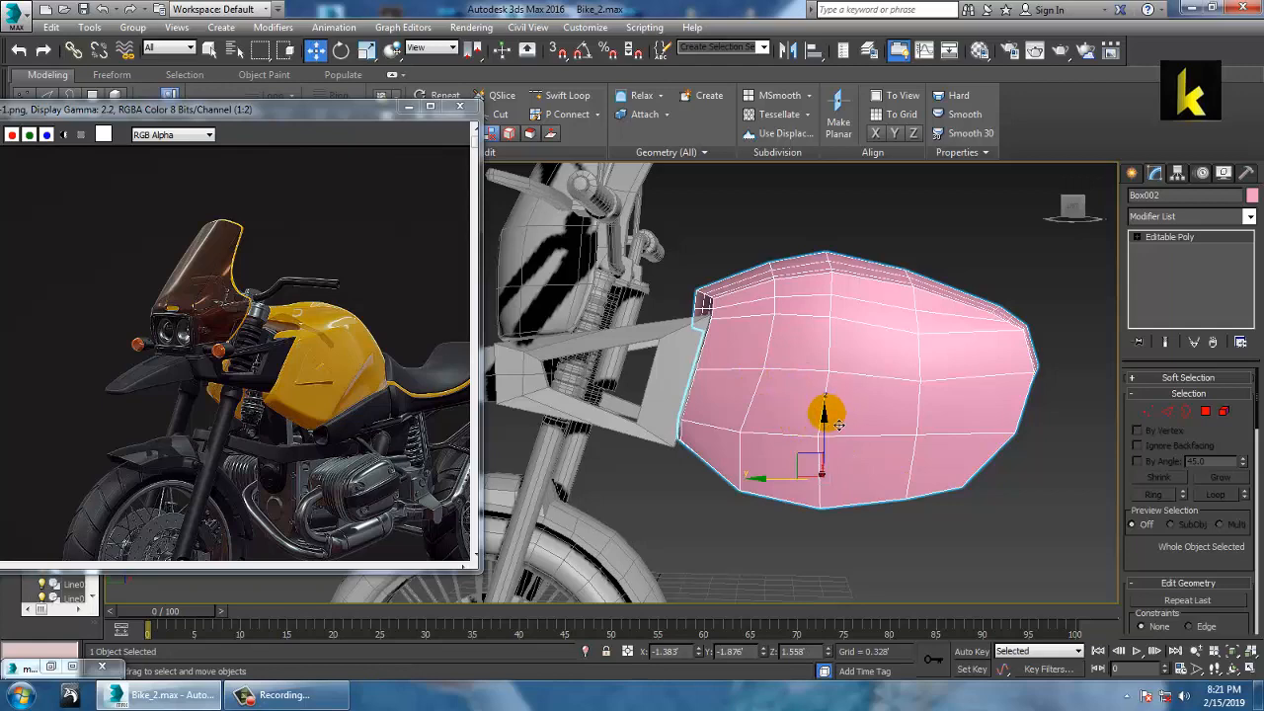
{"action": "left_click_drag", "start_coordinate": [839, 424], "coordinate": [836, 434]}
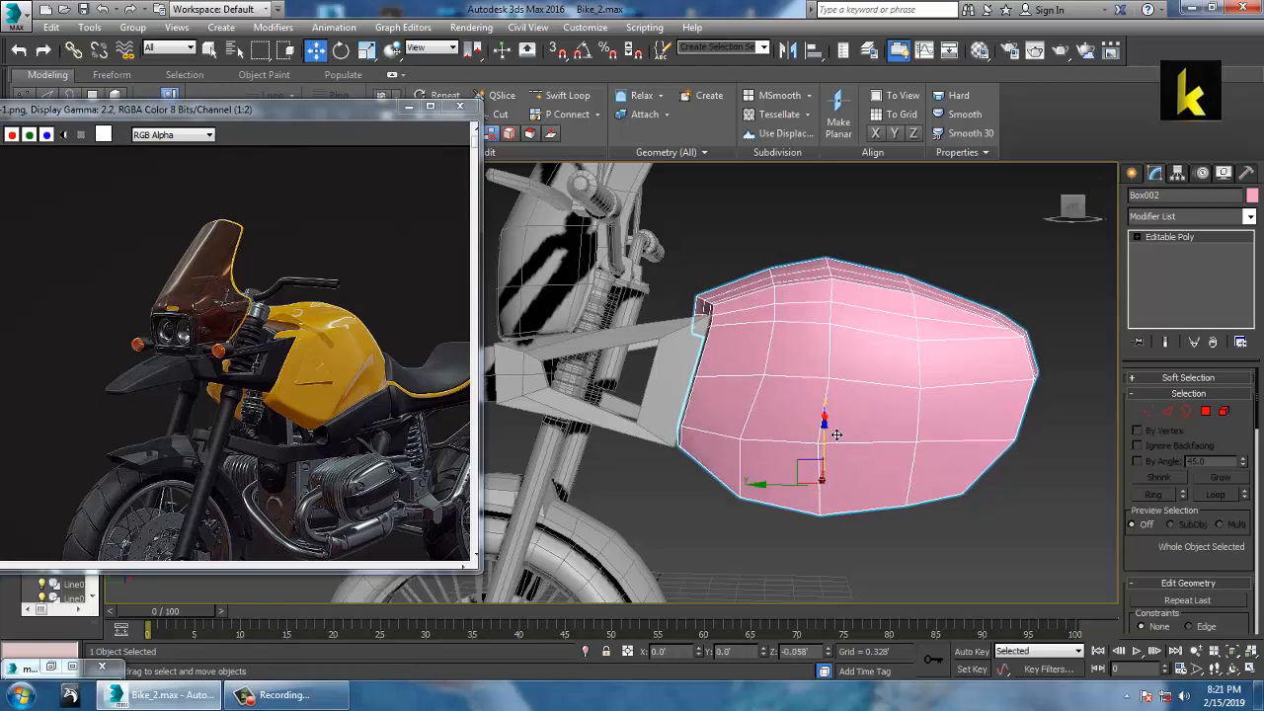
Add a TurboSmooth modifier with 1 iteration to the tank and check the smoothed shape from several sides.
{"action": "left_click", "coordinate": [1249, 218]}
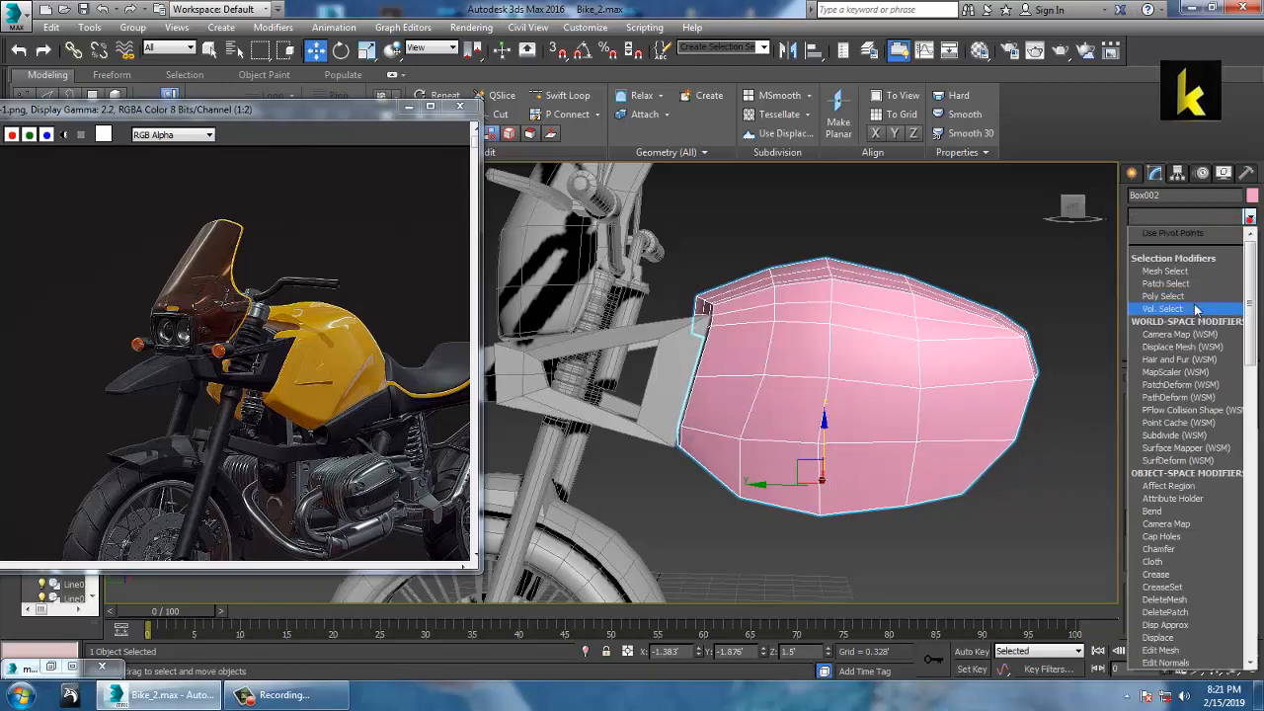
{"action": "scroll", "coordinate": [1190, 395], "scroll_direction": "down", "scroll_amount": 15}
{"action": "left_click", "coordinate": [1194, 437]}
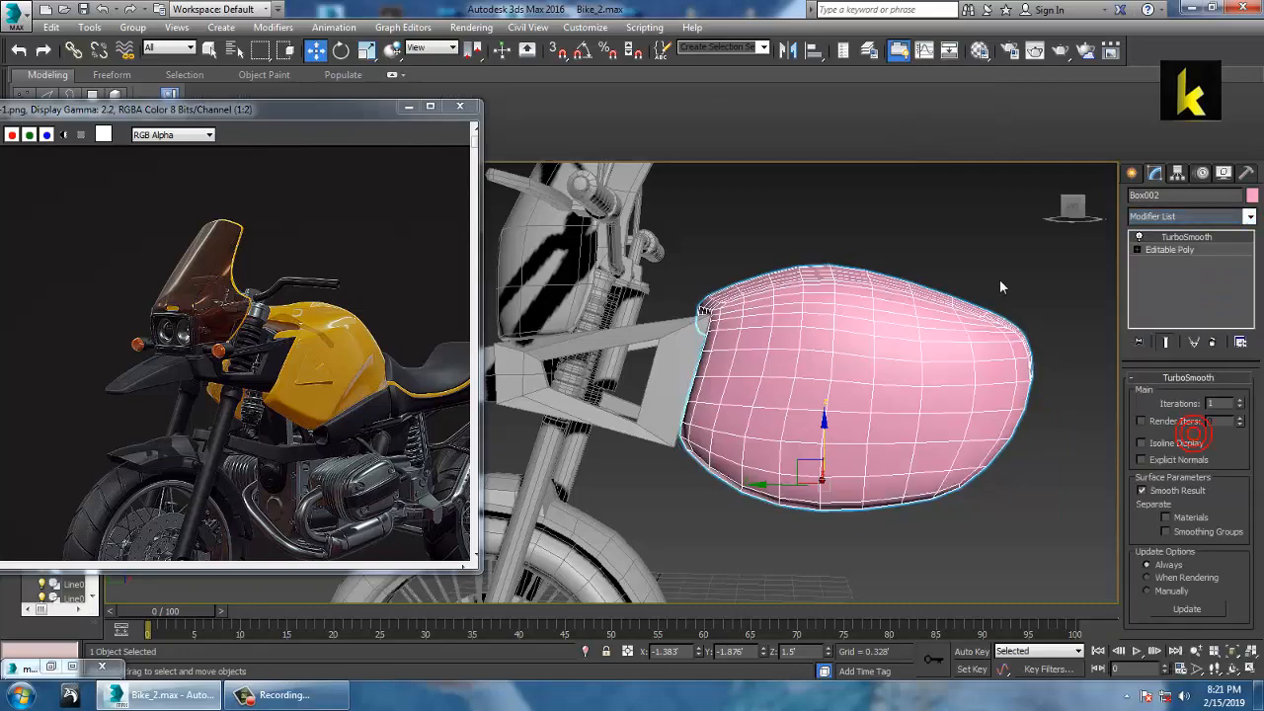
{"action": "left_click", "coordinate": [999, 278]}
{"action": "middle_click_drag", "start_coordinate": [971, 318], "coordinate": [880, 404], "text": "alt"}
{"action": "scroll", "coordinate": [857, 450], "scroll_direction": "down", "scroll_amount": 5}
{"action": "middle_click_drag", "start_coordinate": [857, 449], "coordinate": [897, 371], "text": "alt"}
{"action": "middle_click_drag", "start_coordinate": [706, 420], "coordinate": [767, 401], "text": "alt"}
{"action": "left_click", "coordinate": [759, 375]}
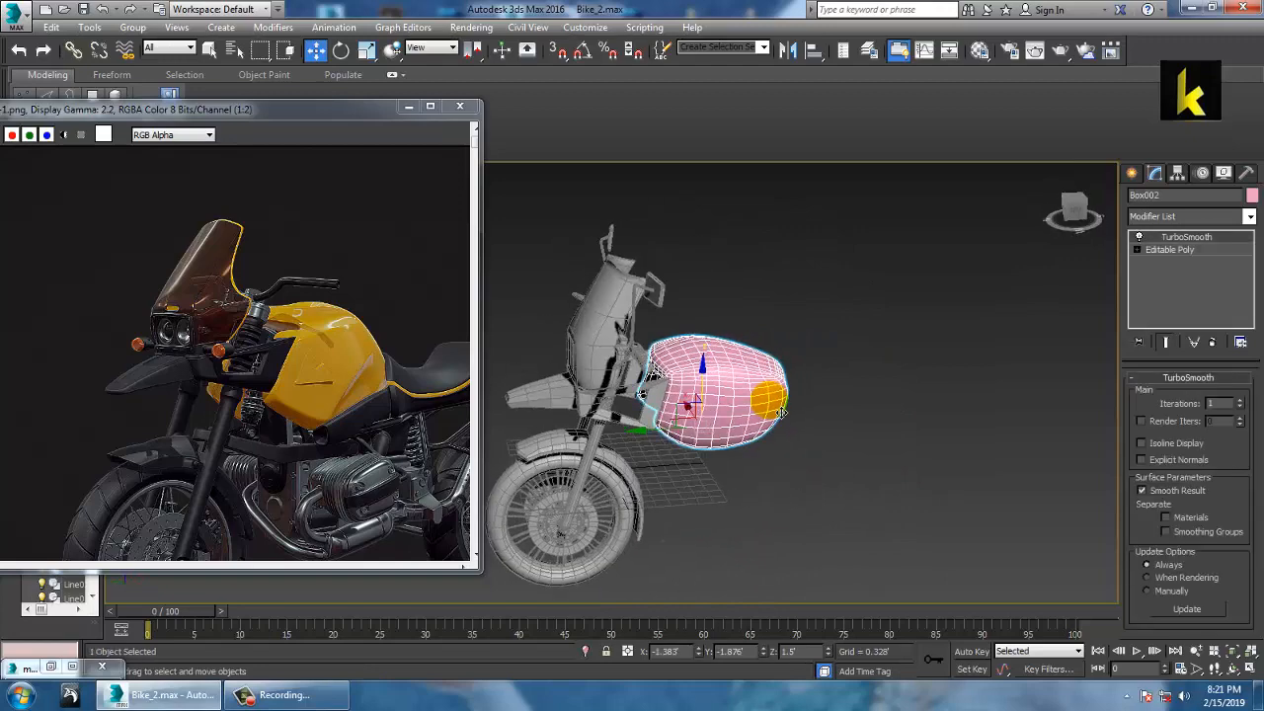
{"action": "scroll", "coordinate": [768, 401], "scroll_direction": "up", "scroll_amount": 3}
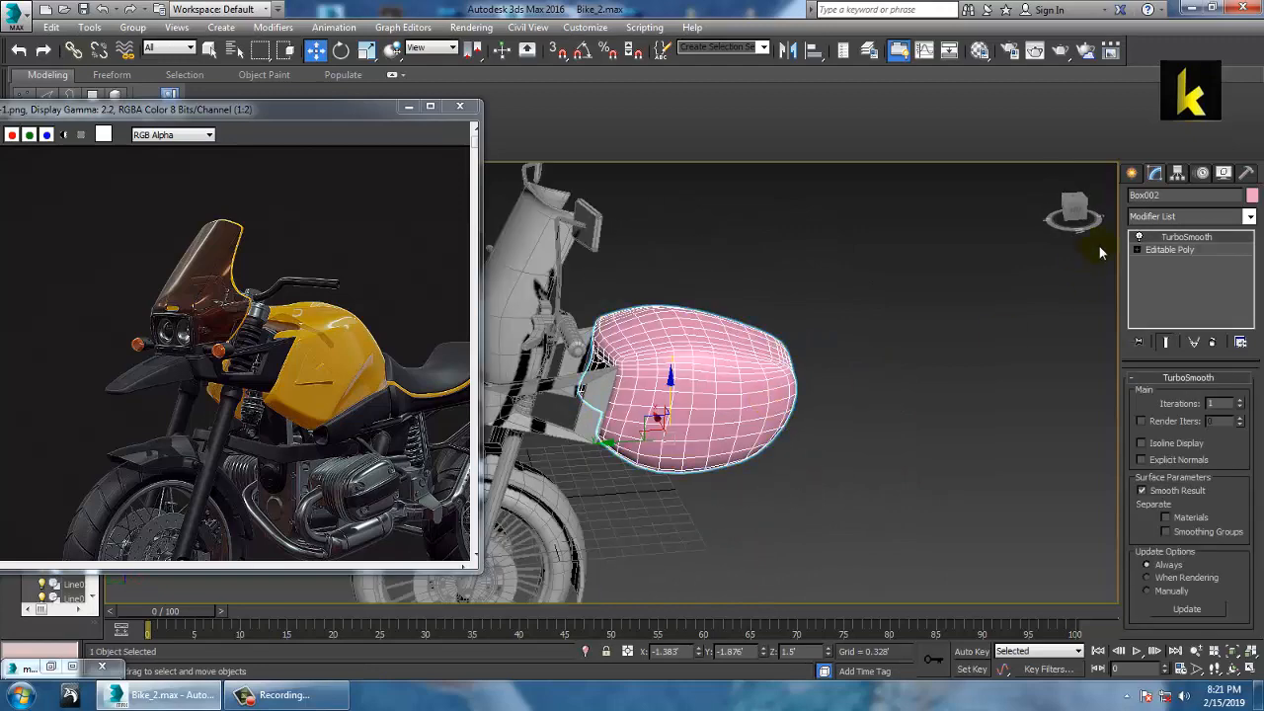
Set the tank's object color to light grey and compare it with the rest of the motorcycle.
{"action": "left_click", "coordinate": [1251, 196]}
{"action": "left_click", "coordinate": [714, 434]}
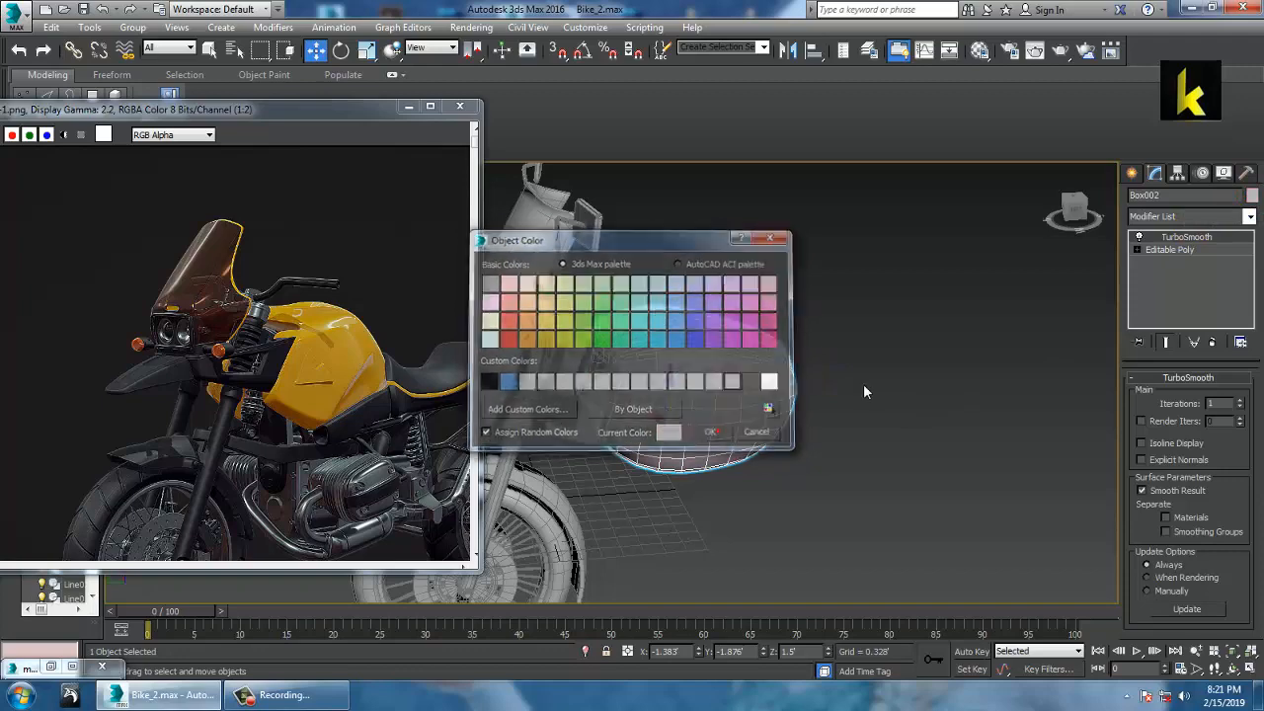
{"action": "left_click", "coordinate": [863, 383]}
{"action": "middle_click_drag", "start_coordinate": [863, 383], "coordinate": [692, 366], "text": "alt"}
{"action": "scroll", "coordinate": [763, 363], "scroll_direction": "down", "scroll_amount": 4}
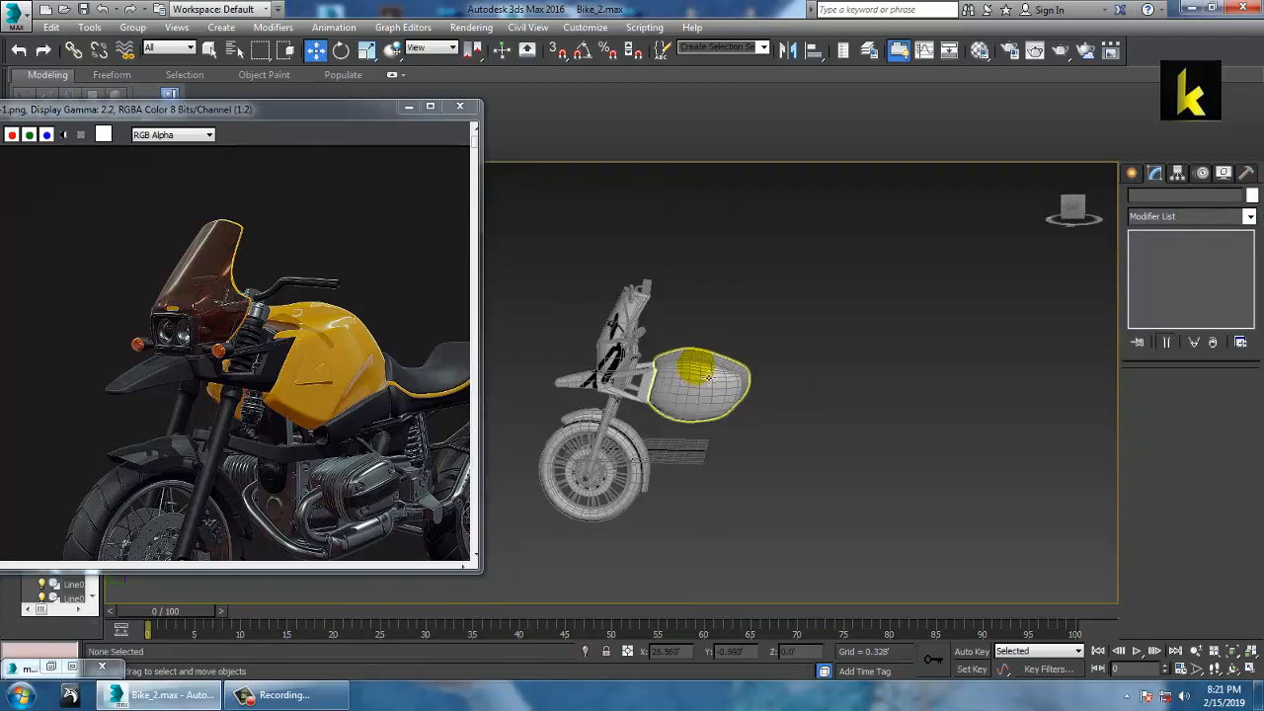
{"action": "scroll", "coordinate": [695, 336], "scroll_direction": "up", "scroll_amount": 5}
{"action": "scroll", "coordinate": [707, 367], "scroll_direction": "up", "scroll_amount": 5}
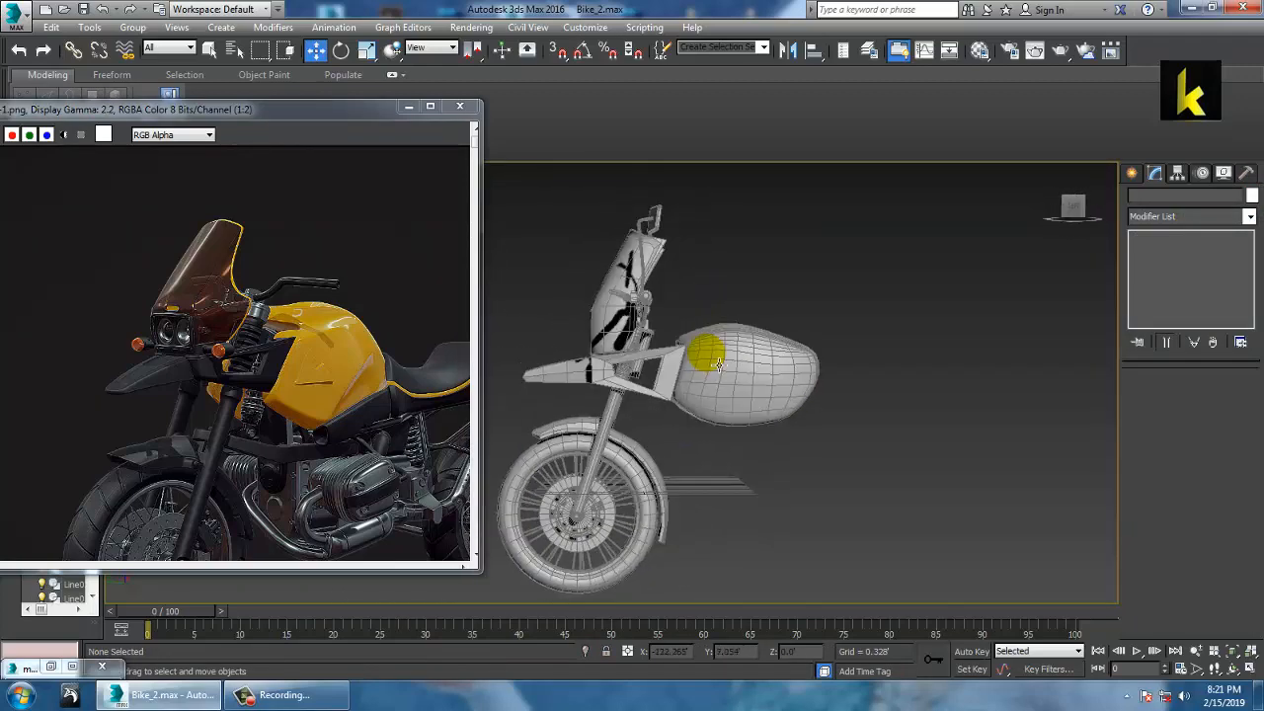
Select the tank and turn off its TurboSmooth modifier to show the unsmoothed mesh.
{"action": "left_click", "coordinate": [743, 359]}
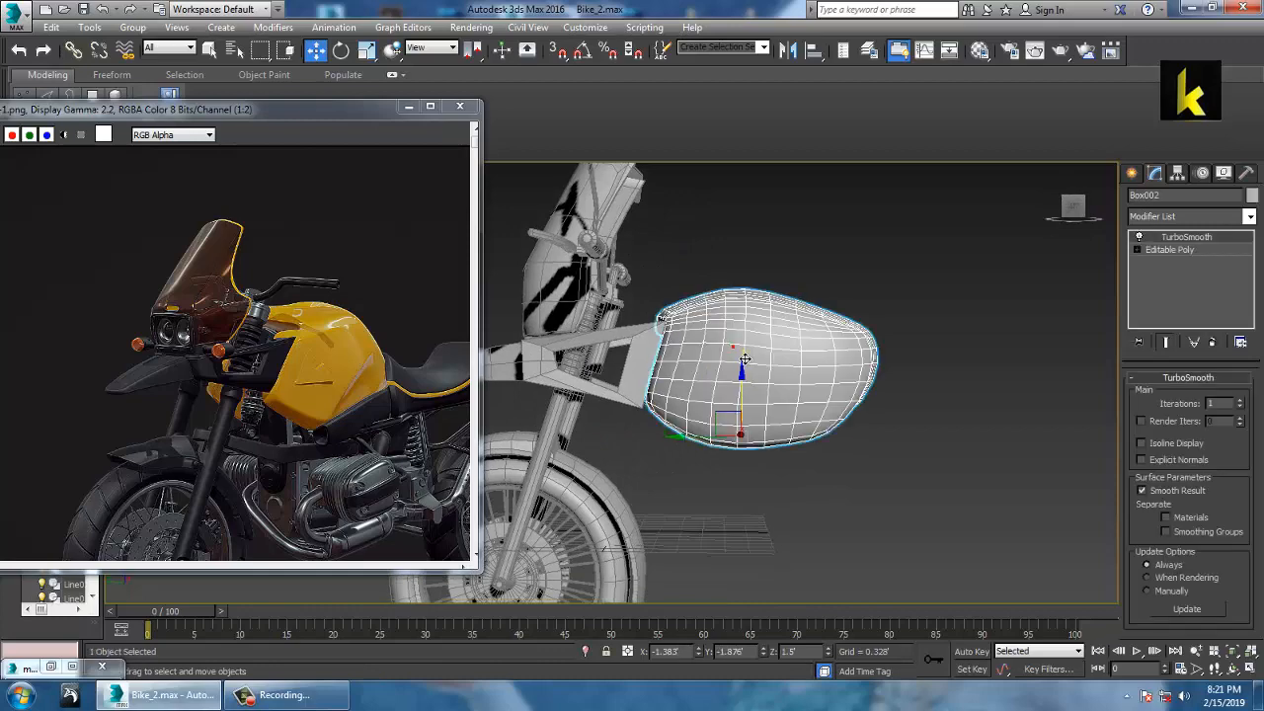
{"action": "left_click", "coordinate": [1139, 237]}
{"action": "middle_click_drag", "start_coordinate": [797, 398], "coordinate": [865, 398], "text": "alt"}
{"action": "scroll", "coordinate": [834, 384], "scroll_direction": "up", "scroll_amount": 4}
{"action": "middle_click_drag", "start_coordinate": [396, 387], "coordinate": [394, 383]}
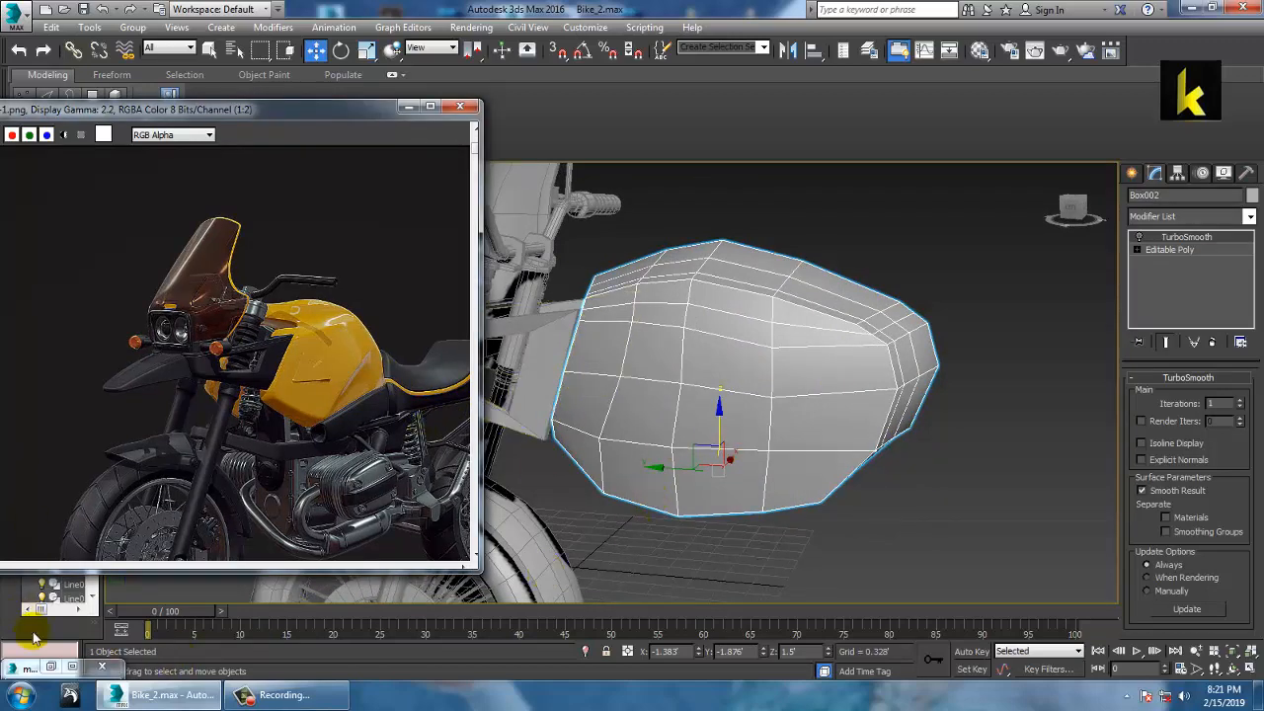
Examine the tank and handlebar area in the maxresdefault.jpg reference image, and minimize it again.
{"action": "left_click", "coordinate": [50, 668]}
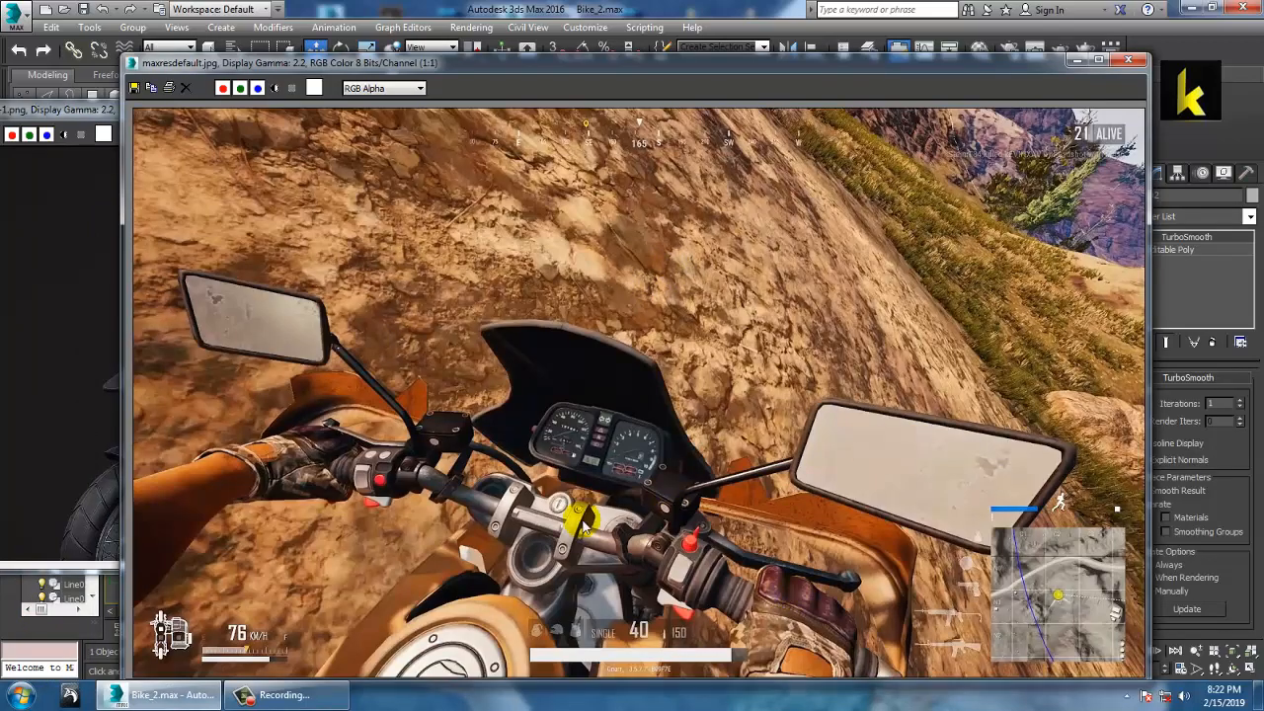
{"action": "left_click", "coordinate": [1080, 65]}
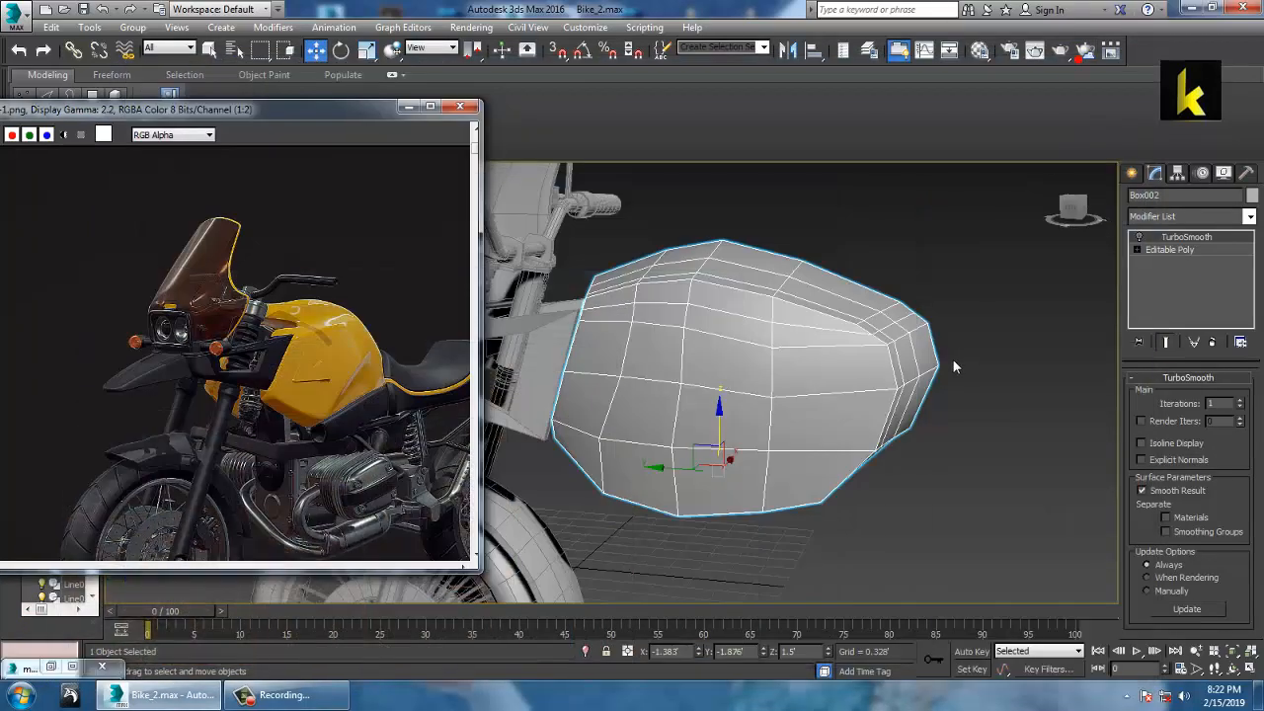
{"action": "middle_click_drag", "start_coordinate": [953, 359], "coordinate": [853, 282], "text": "alt"}
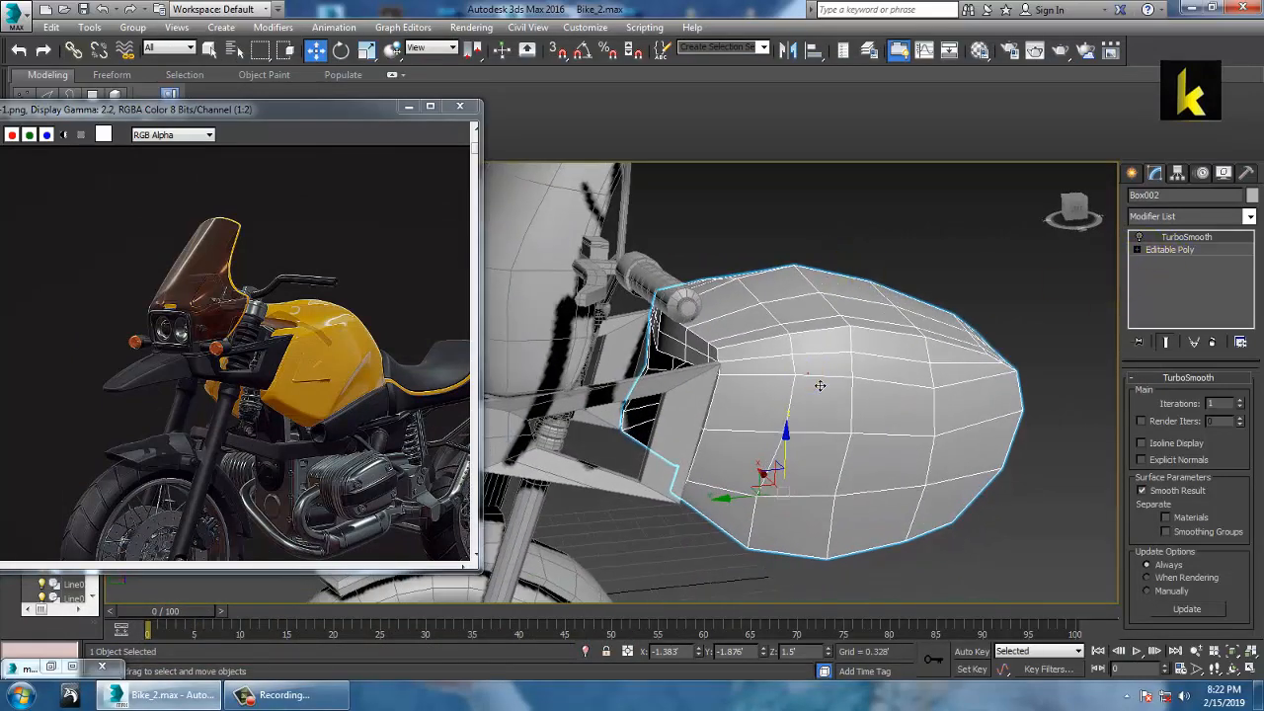
Enter the tank's polygon editing, select the small front-rim polygon at the bracket's upper rear corner and isolate the tank.
{"action": "left_click", "coordinate": [1141, 250]}
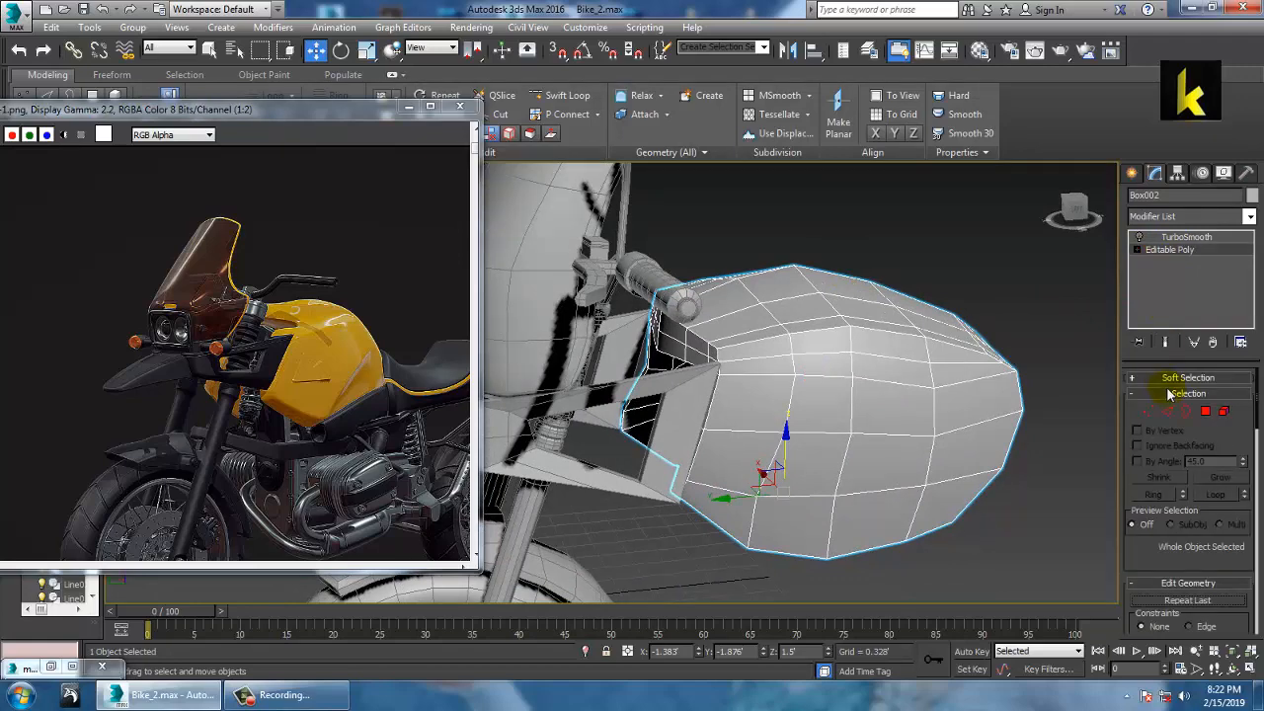
{"action": "left_click", "coordinate": [1205, 411]}
{"action": "mouse_move", "coordinate": [721, 422]}
{"action": "middle_mouse_down", "text": "alt"}
{"action": "mouse_move", "coordinate": [733, 429]}
{"action": "mouse_move", "coordinate": [708, 402]}
{"action": "mouse_move", "coordinate": [737, 426]}
{"action": "middle_mouse_up", "text": "alt"}
{"action": "scroll", "coordinate": [736, 426], "scroll_direction": "up", "scroll_amount": 3}
{"action": "left_click", "coordinate": [745, 350]}
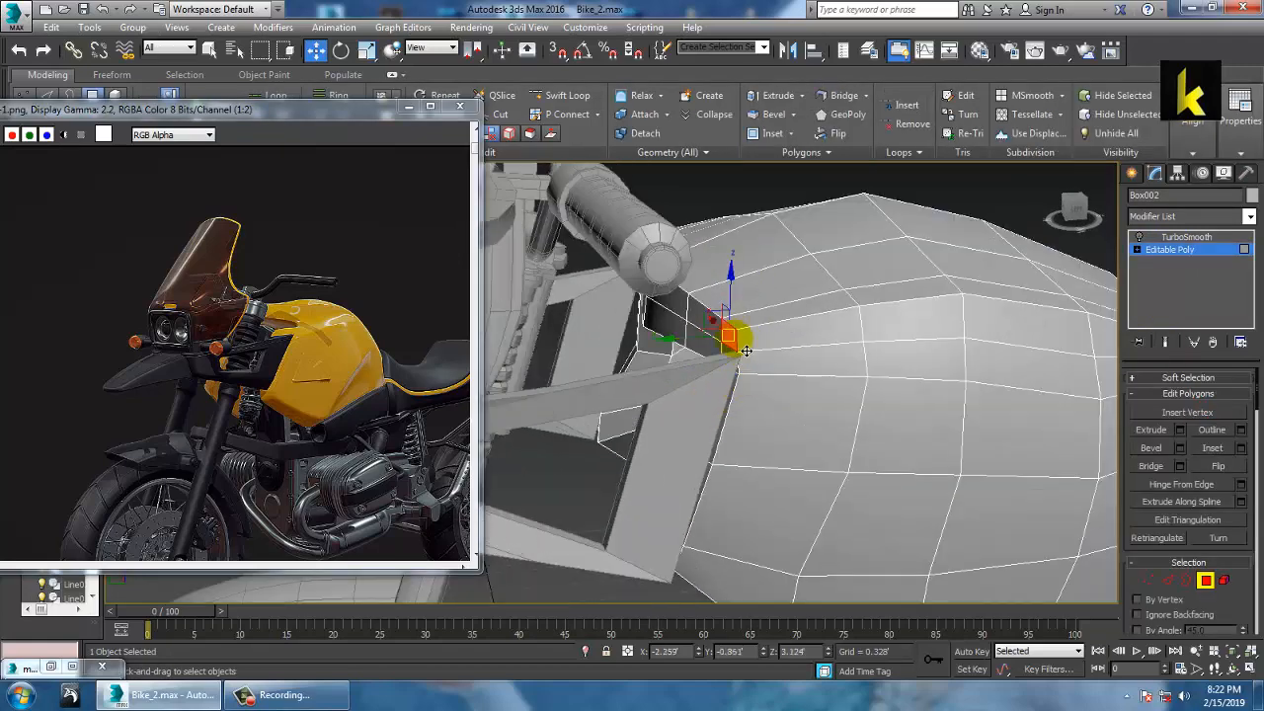
{"action": "key", "text": "alt+q"}
{"action": "scroll", "coordinate": [775, 354], "scroll_direction": "down", "scroll_amount": 4}
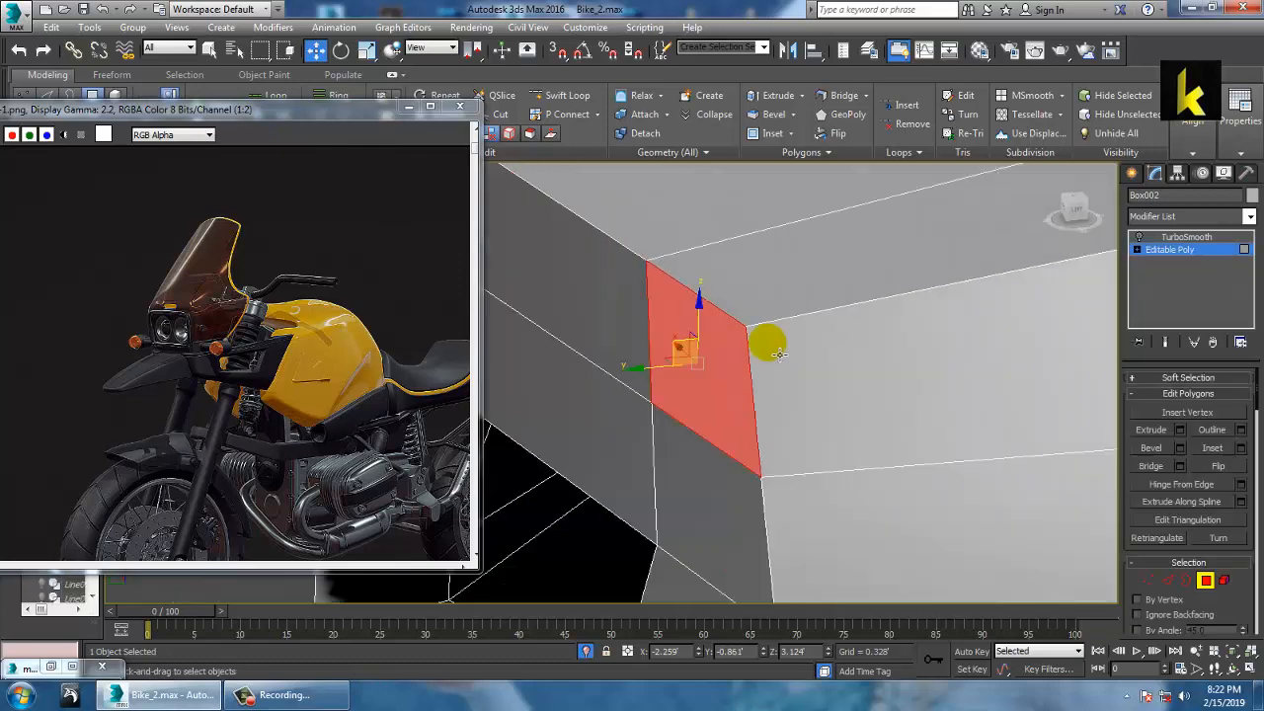
Extend the polygon selection down the same side of the tank's front-opening rim.
{"action": "middle_click_drag", "start_coordinate": [772, 394], "coordinate": [806, 314]}
{"action": "scroll", "coordinate": [806, 314], "scroll_direction": "down", "scroll_amount": 4}
{"action": "left_click", "coordinate": [801, 308], "text": "ctrl"}
{"action": "left_click", "coordinate": [793, 347], "text": "ctrl"}
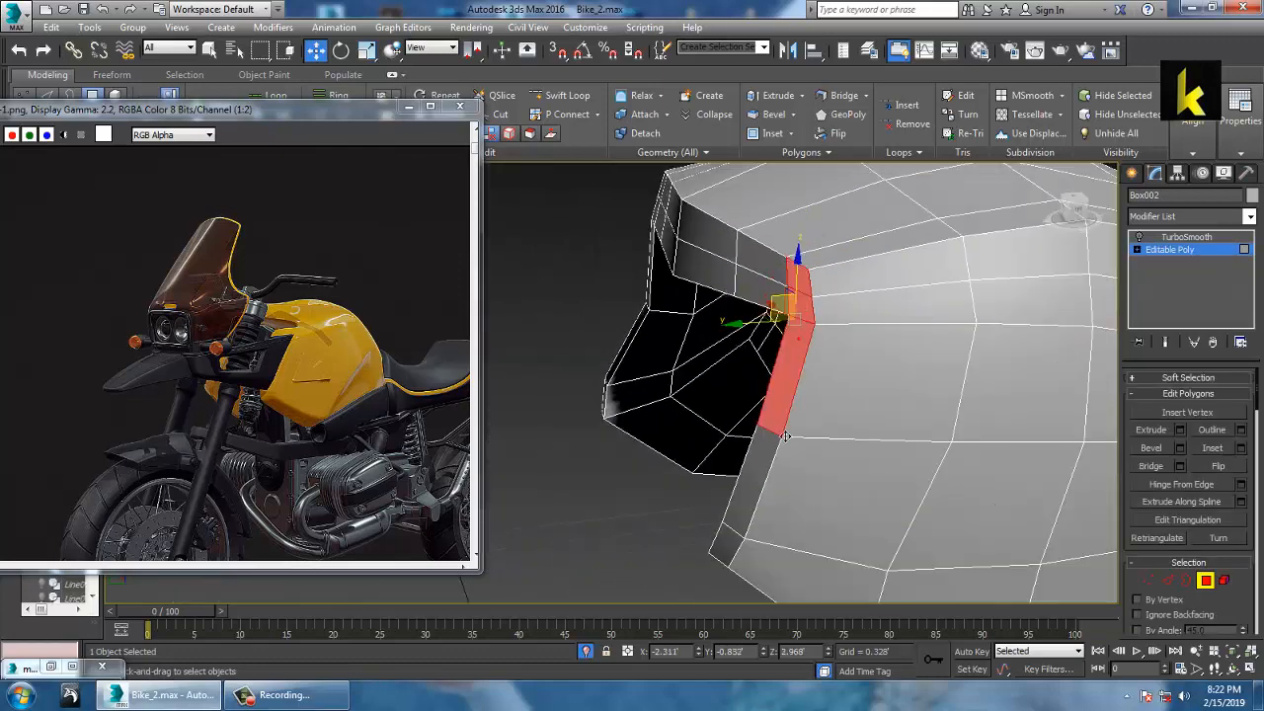
{"action": "left_click", "coordinate": [762, 464], "text": "ctrl"}
{"action": "left_click", "coordinate": [742, 544], "text": "ctrl"}
{"action": "middle_click_drag", "start_coordinate": [779, 338], "coordinate": [874, 293], "text": "alt"}
{"action": "scroll", "coordinate": [892, 288], "scroll_direction": "down", "scroll_amount": 4}
Add both rows of polygons across the top of the front-opening rim to the selection, up to the opposite corner.
{"action": "left_click", "coordinate": [849, 293], "text": "ctrl"}
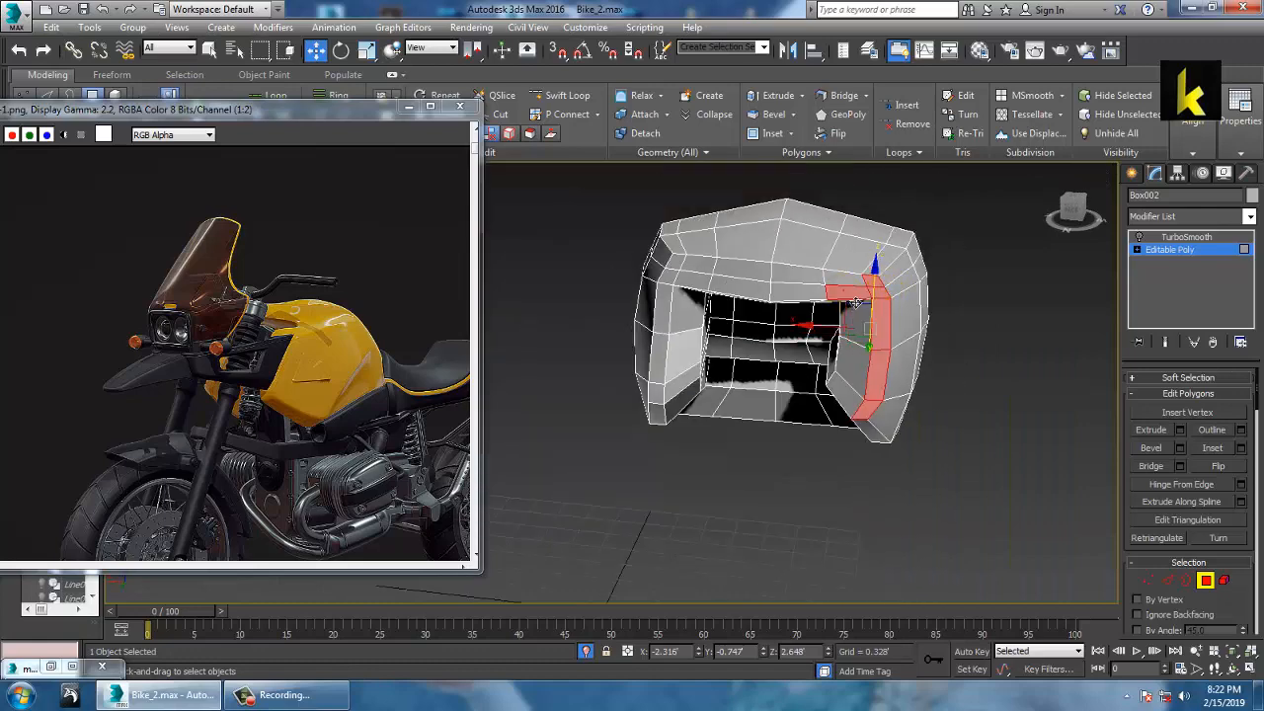
{"action": "left_click", "coordinate": [850, 280], "text": "ctrl"}
{"action": "left_click", "coordinate": [802, 259], "text": "ctrl"}
{"action": "key", "text": "ctrl+z"}
{"action": "left_click", "coordinate": [799, 285], "text": "ctrl"}
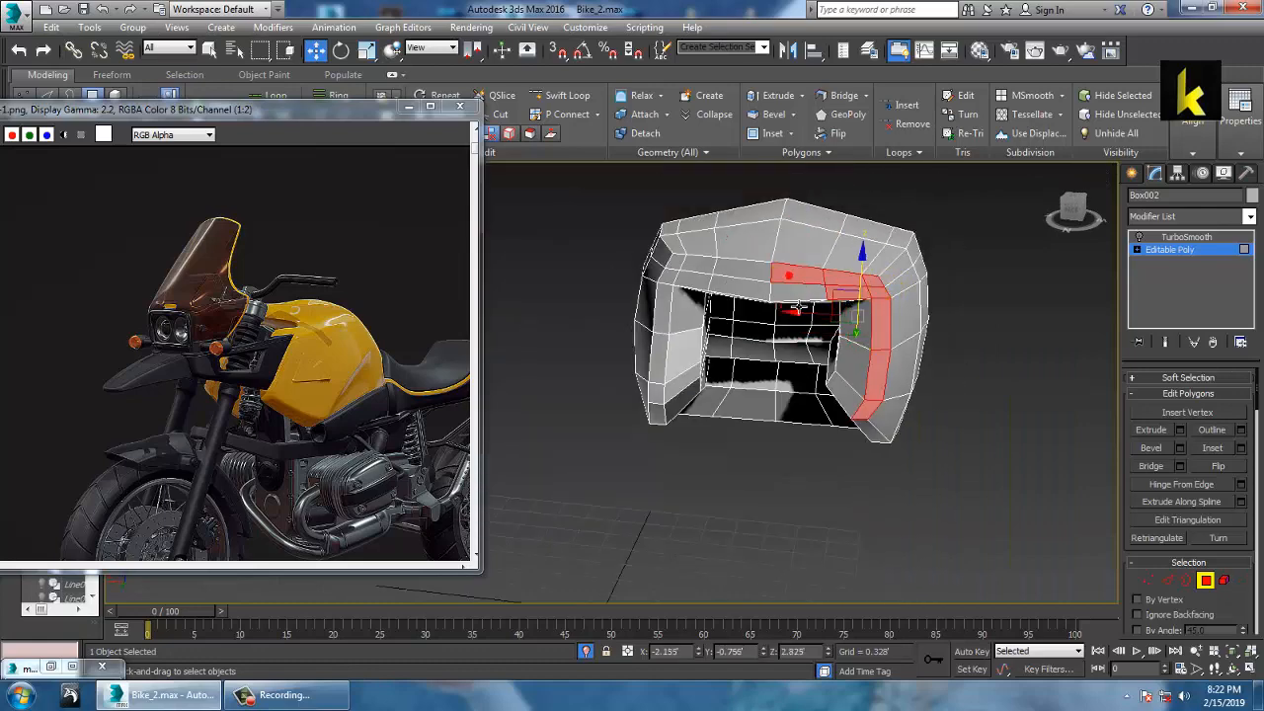
{"action": "left_click", "coordinate": [750, 279], "text": "ctrl"}
{"action": "left_click", "coordinate": [710, 282], "text": "ctrl"}
{"action": "left_click", "coordinate": [707, 291], "text": "ctrl"}
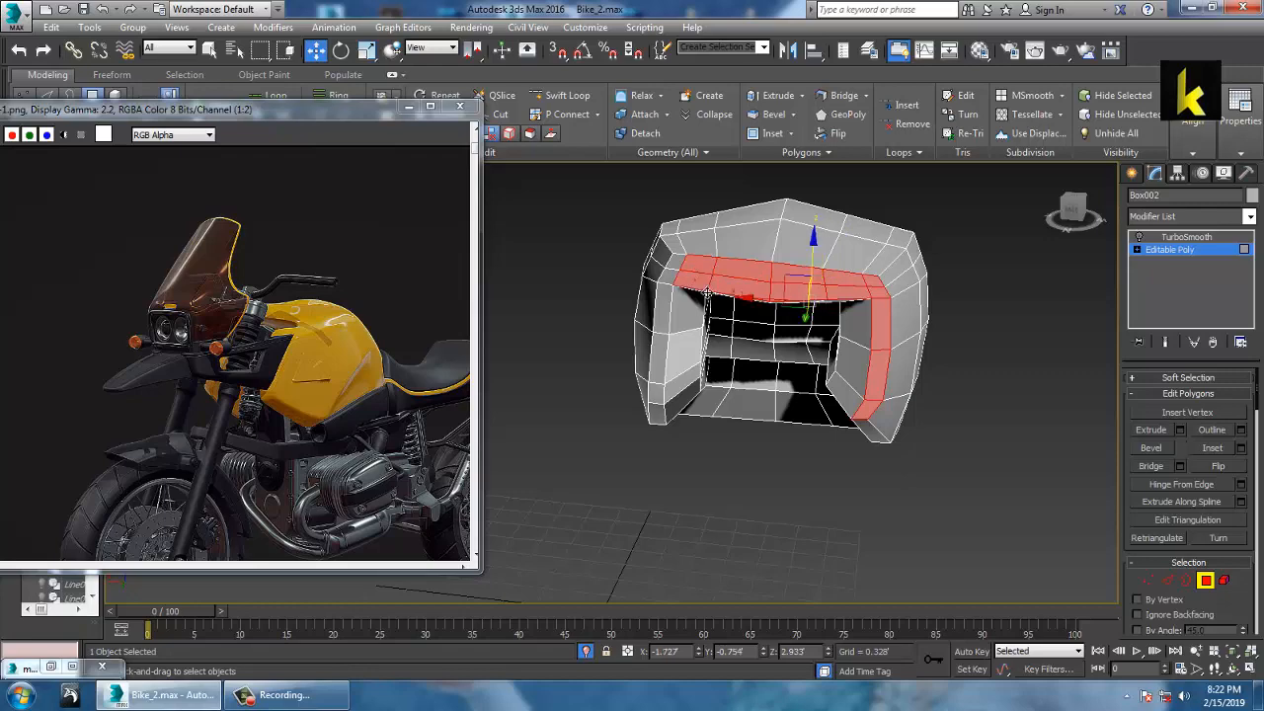
{"action": "left_click", "coordinate": [684, 274], "text": "ctrl"}
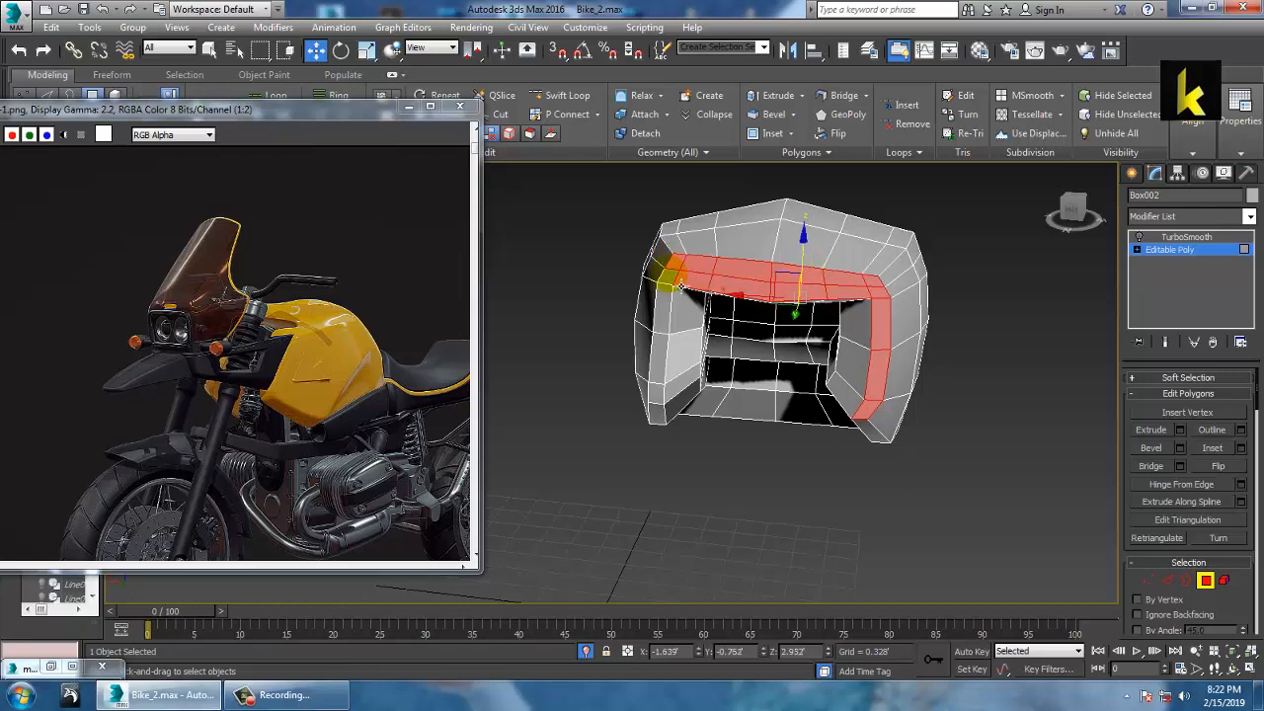
Add the polygons down the opposite side of the front-opening rim to the selection, ending at its lower corner.
{"action": "left_click", "coordinate": [679, 286], "text": "ctrl"}
{"action": "left_click", "coordinate": [675, 318], "text": "ctrl"}
{"action": "left_click", "coordinate": [665, 358], "text": "ctrl"}
{"action": "left_click", "coordinate": [662, 392], "text": "ctrl"}
{"action": "left_click", "coordinate": [660, 413], "text": "ctrl"}
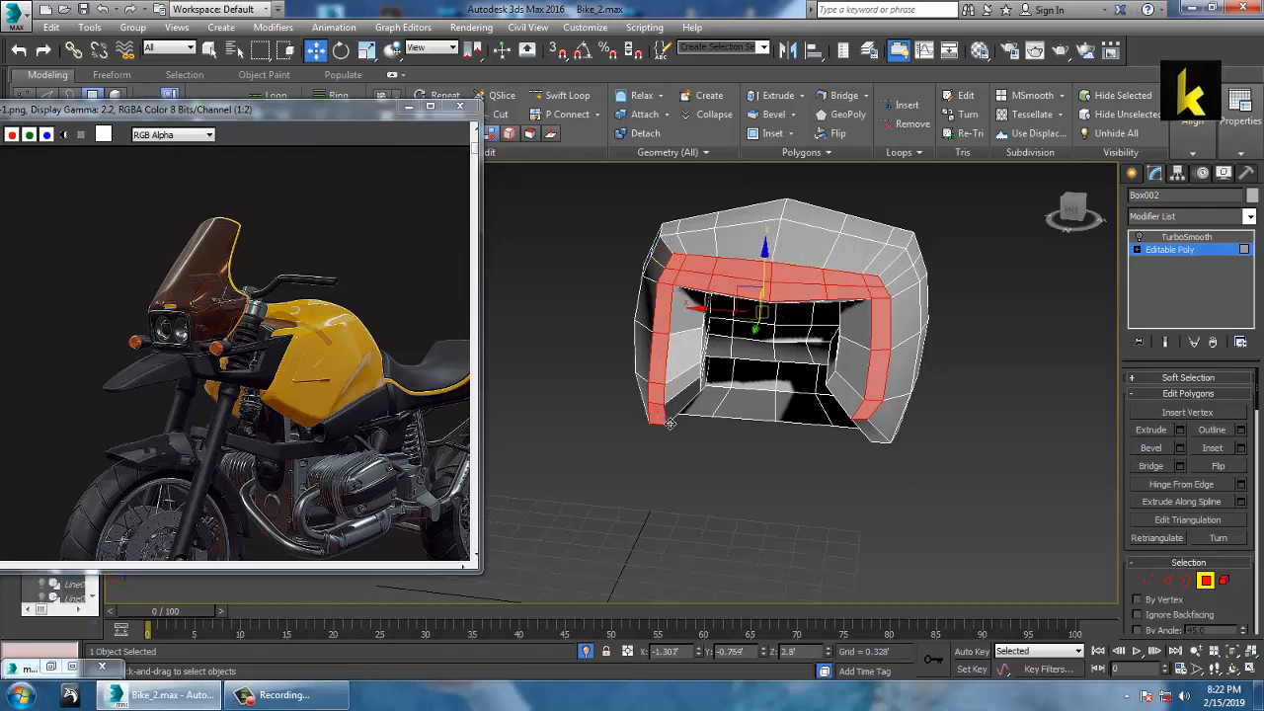
Extrude the selected polygons of the tank's front-opening rim forward by about 0.311'.
{"action": "middle_click_drag", "start_coordinate": [671, 425], "coordinate": [1259, 537], "text": "alt"}
{"action": "left_click", "coordinate": [1180, 429]}
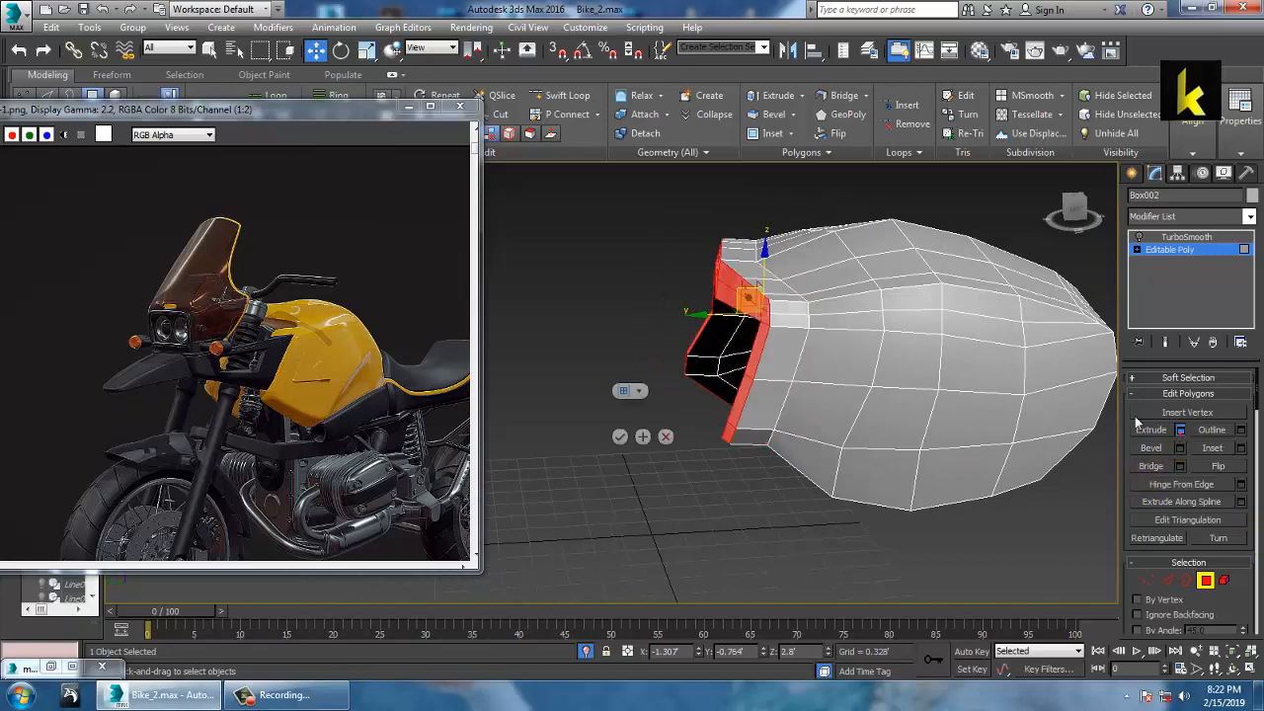
{"action": "middle_click_drag", "start_coordinate": [939, 352], "coordinate": [981, 361], "text": "alt"}
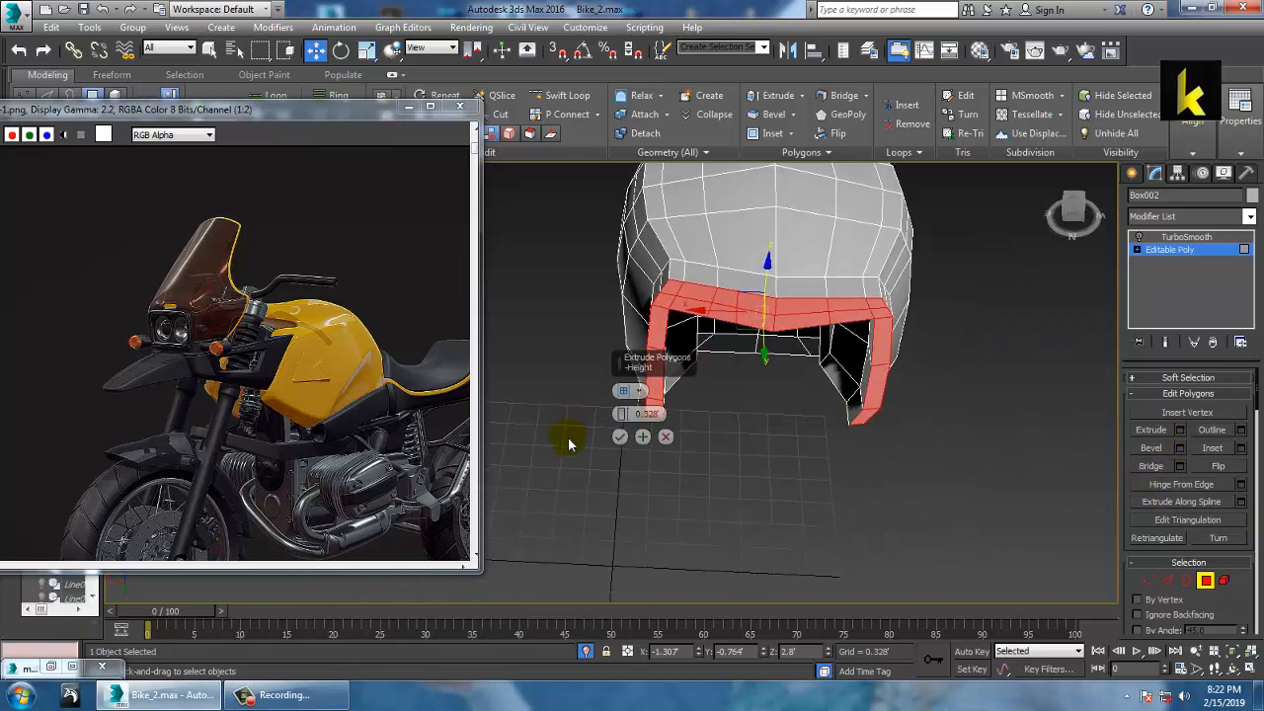
{"action": "left_click_drag", "start_coordinate": [622, 414], "coordinate": [622, 435]}
{"action": "left_click", "coordinate": [620, 436]}
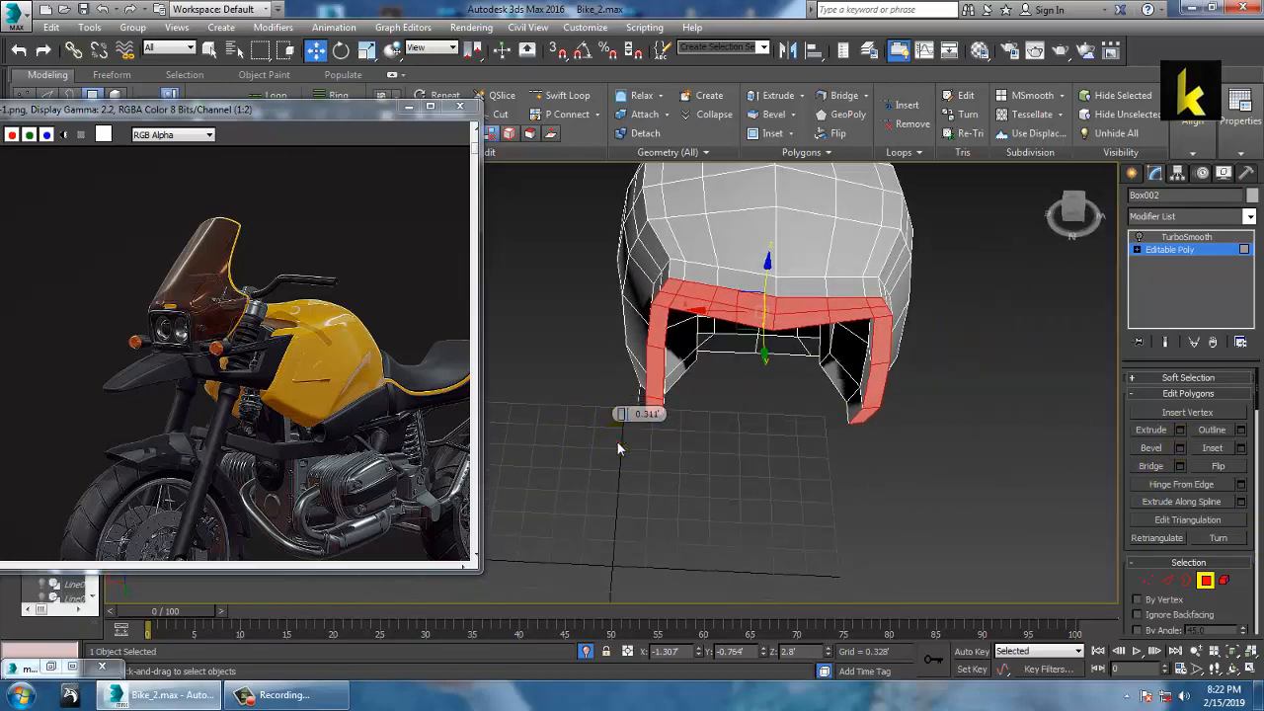
Scale the extruded rim polygons down slightly and end the tank's isolation to bring back the rest of the motorcycle.
{"action": "key", "text": "r"}
{"action": "left_click_drag", "start_coordinate": [781, 348], "coordinate": [787, 357]}
{"action": "key", "text": "w"}
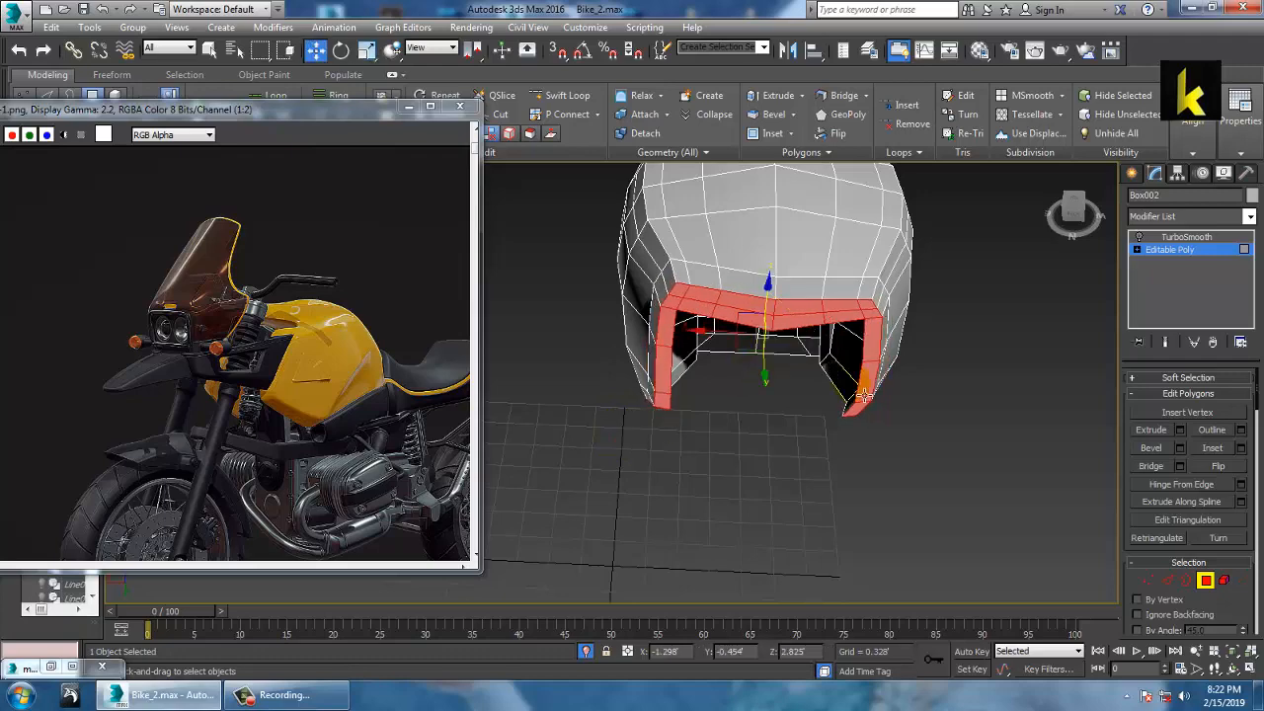
{"action": "middle_click_drag", "start_coordinate": [788, 356], "coordinate": [703, 320], "text": "alt"}
{"action": "right_click", "coordinate": [691, 254]}
{"action": "left_click", "coordinate": [722, 129]}
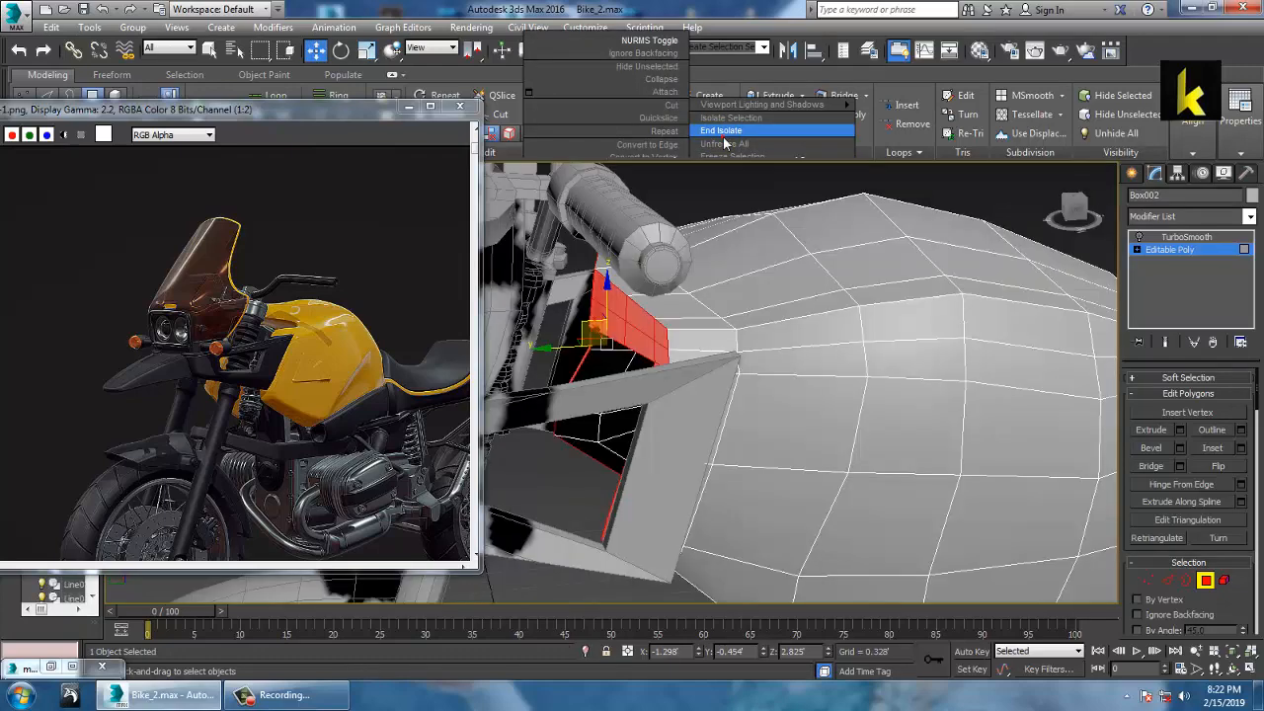
Widen the extruded front rim to about 115% along the X axis to match the front bracket's width.
{"action": "scroll", "coordinate": [741, 217], "scroll_direction": "down", "scroll_amount": 3}
{"action": "middle_click_drag", "start_coordinate": [744, 217], "coordinate": [826, 180], "text": "alt"}
{"action": "scroll", "coordinate": [763, 254], "scroll_direction": "up", "scroll_amount": 3}
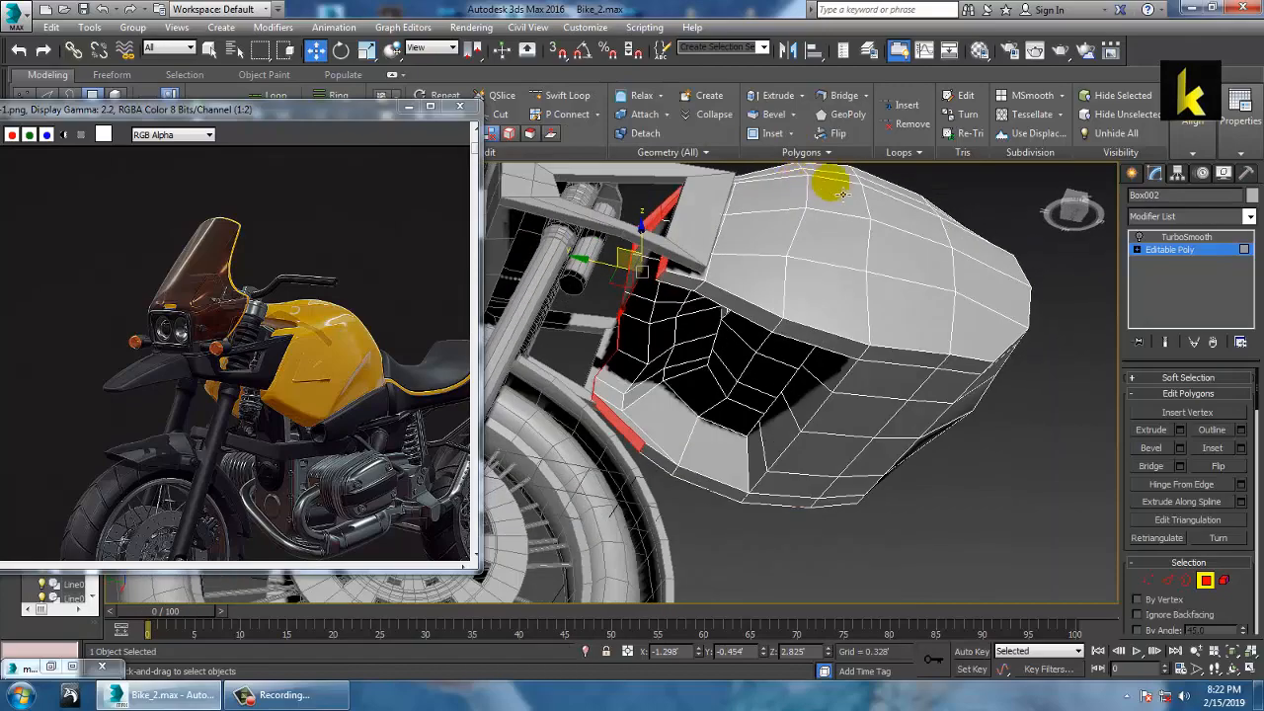
{"action": "middle_click_drag", "start_coordinate": [779, 248], "coordinate": [691, 297], "text": "alt"}
{"action": "key", "text": "r"}
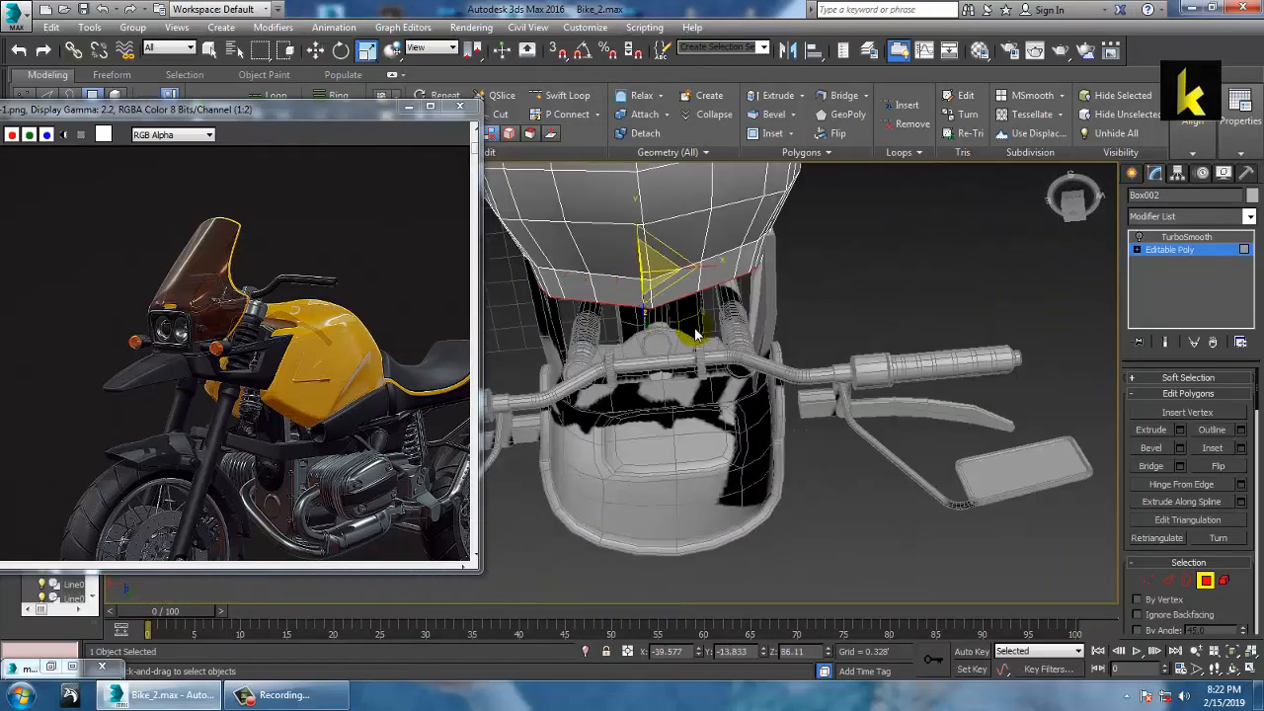
{"action": "left_click_drag", "start_coordinate": [726, 281], "coordinate": [735, 280]}
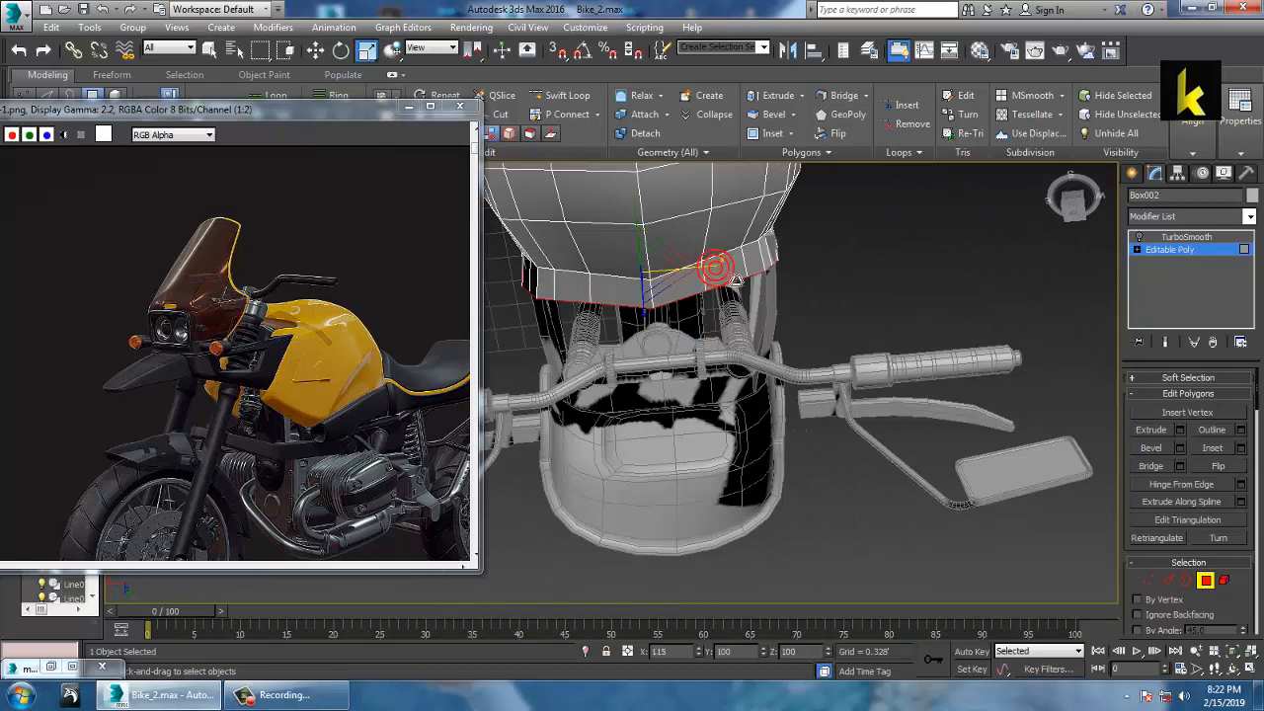
{"action": "middle_click_drag", "start_coordinate": [730, 280], "coordinate": [657, 115], "text": "alt"}
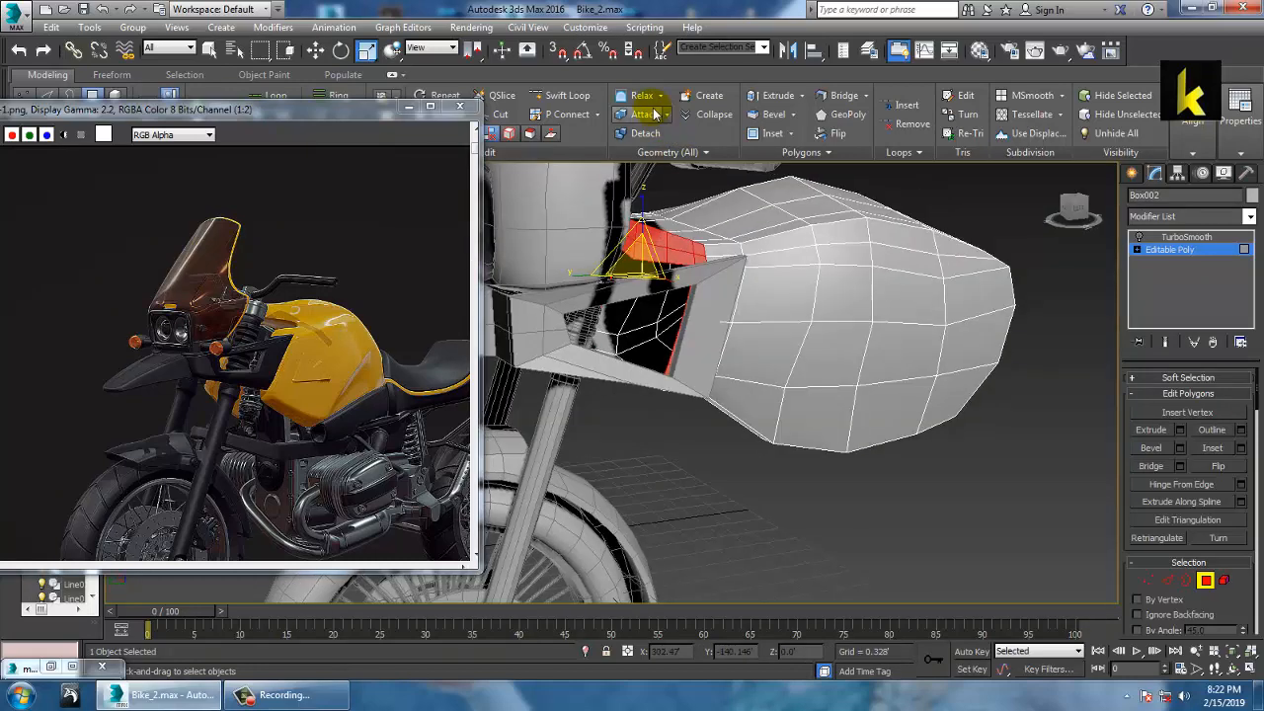
{"action": "middle_click_drag", "start_coordinate": [731, 171], "coordinate": [606, 374], "text": "alt"}
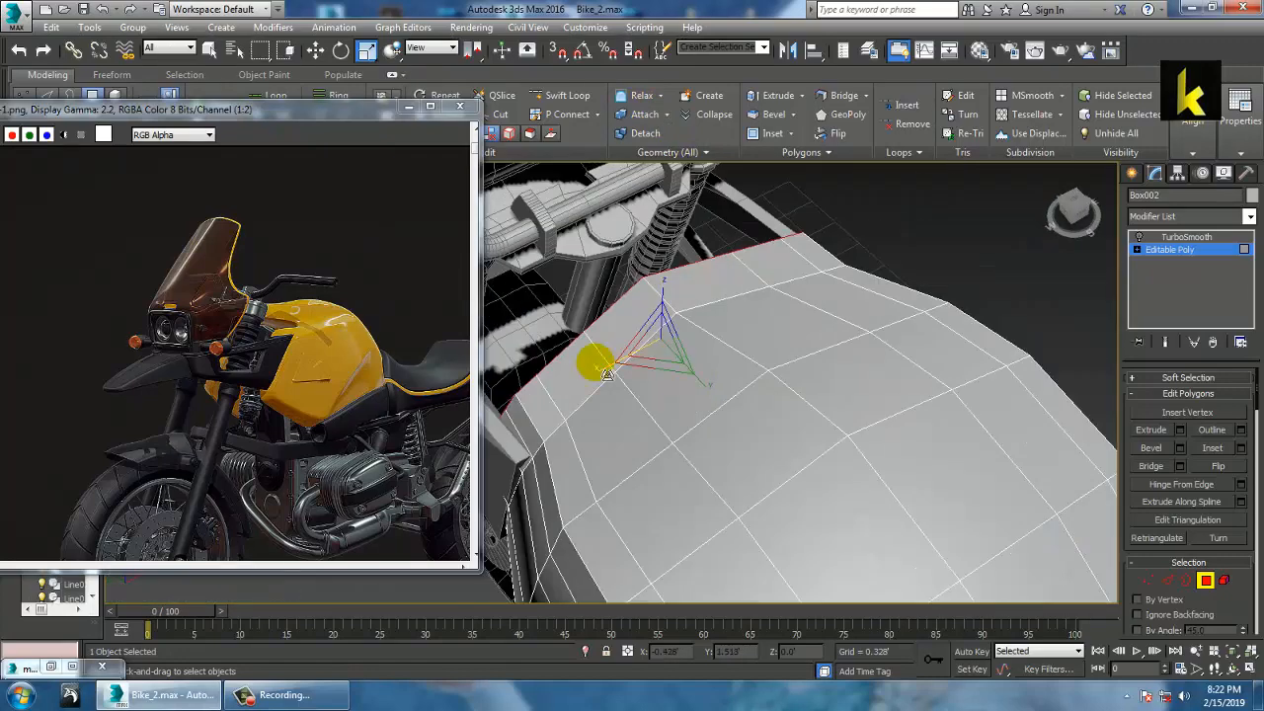
In the top view, pull the rim's centre vertices rearward into a V-shaped notch and nudge the neighbouring vertices on one side back slightly.
{"action": "key", "text": "alt+w"}
{"action": "right_click", "coordinate": [533, 312]}
{"action": "key", "text": "alt+w"}
{"action": "scroll", "coordinate": [657, 345], "scroll_direction": "up", "scroll_amount": 4}
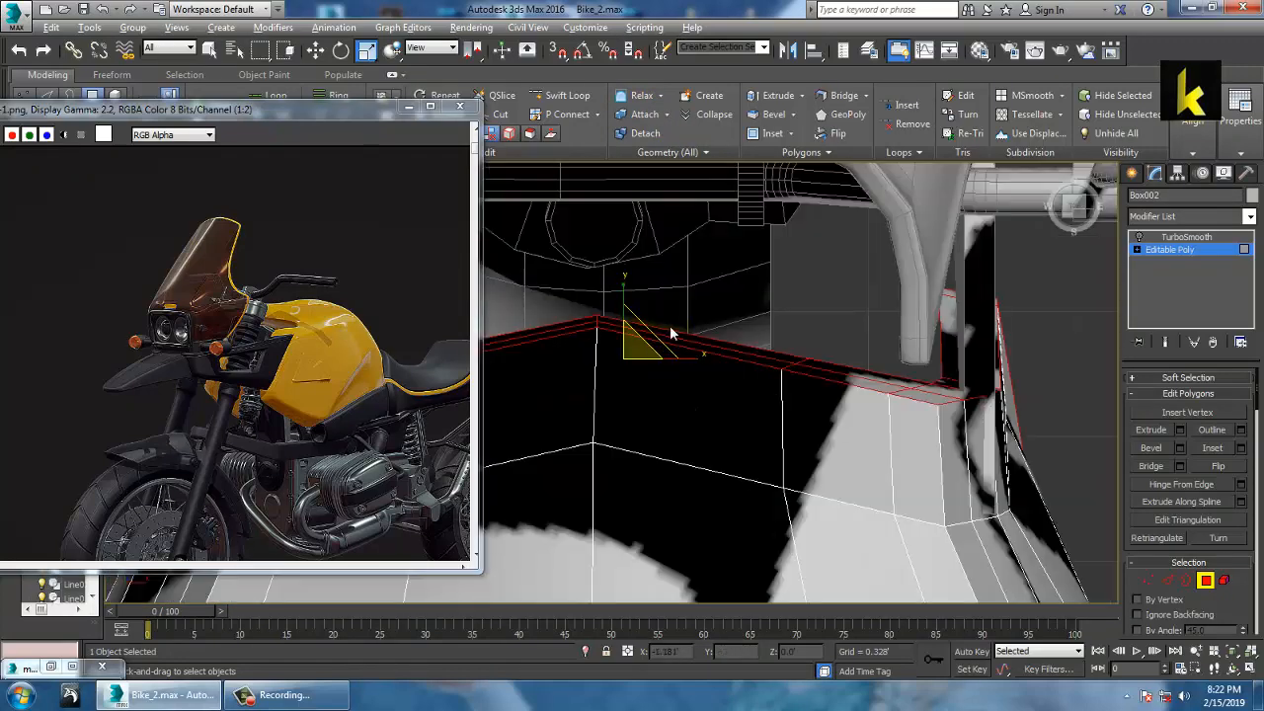
{"action": "middle_click_drag", "start_coordinate": [676, 334], "coordinate": [809, 330]}
{"action": "scroll", "coordinate": [809, 330], "scroll_direction": "down", "scroll_amount": 5}
{"action": "key", "text": "1"}
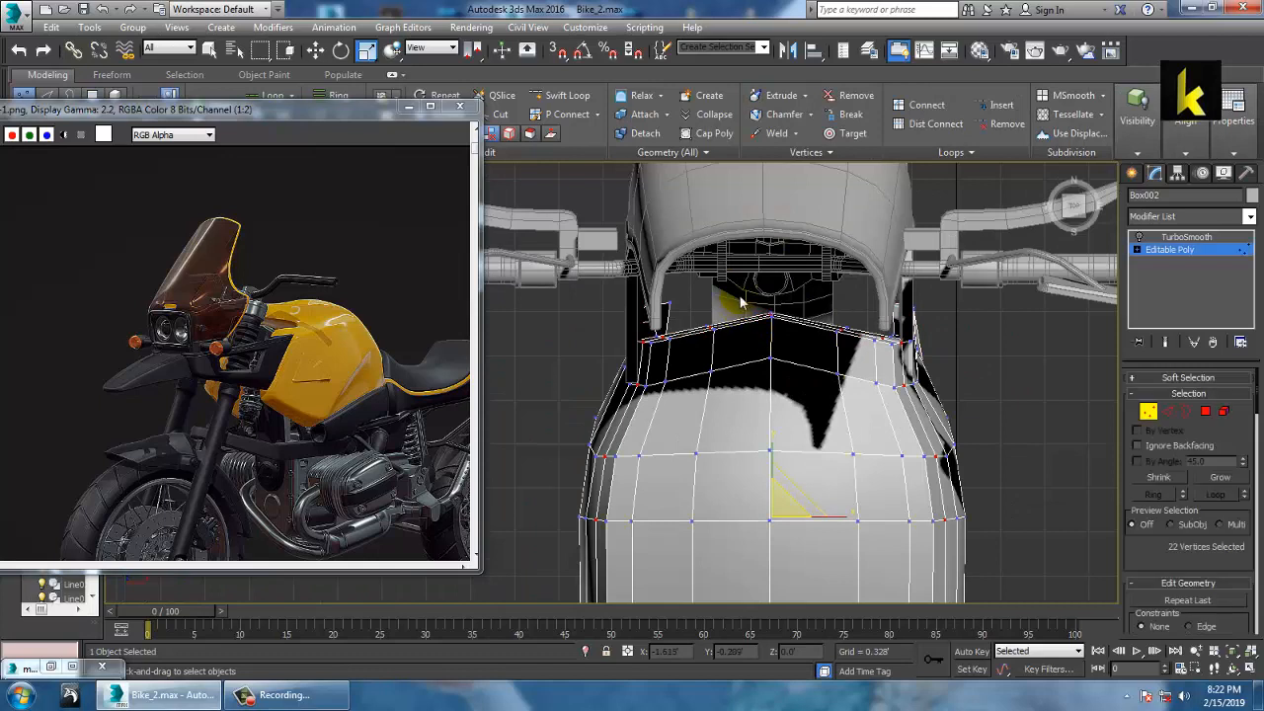
{"action": "left_click_drag", "start_coordinate": [811, 397], "coordinate": [812, 399]}
{"action": "key", "text": "w"}
{"action": "left_click_drag", "start_coordinate": [788, 304], "coordinate": [789, 343]}
{"action": "left_click_drag", "start_coordinate": [729, 398], "coordinate": [731, 403]}
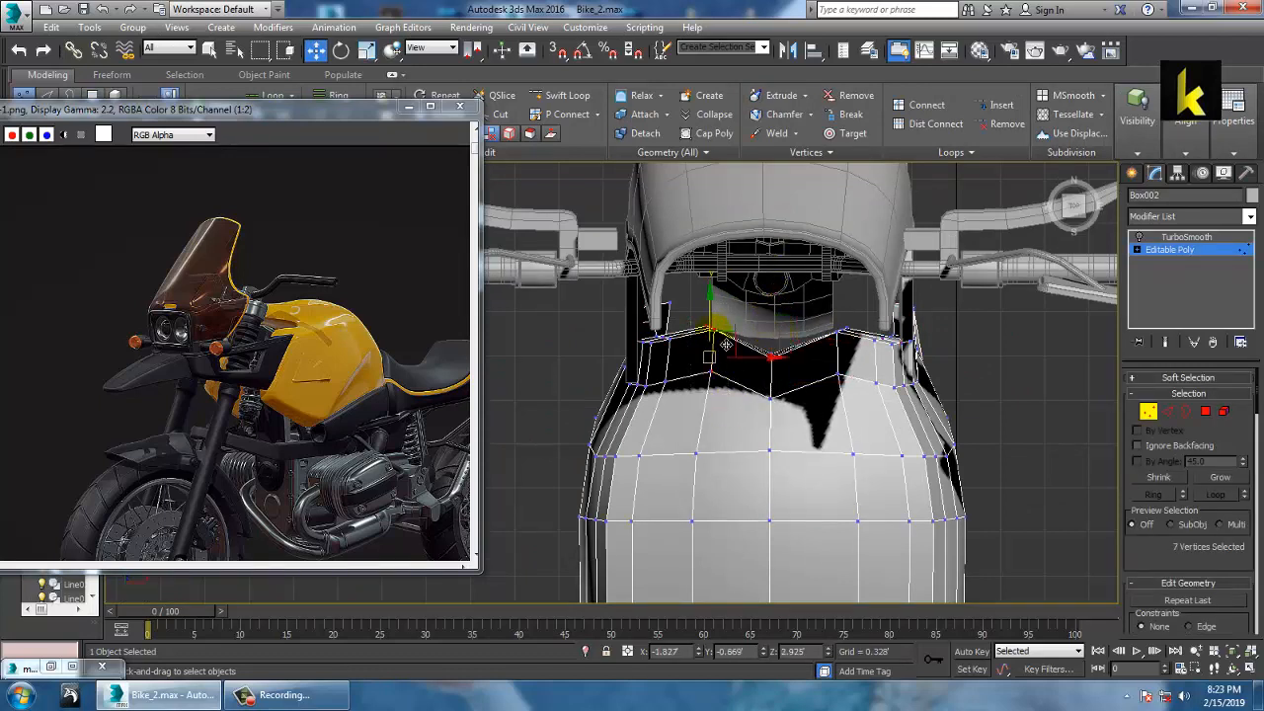
{"action": "mouse_move", "coordinate": [718, 329]}
{"action": "left_mouse_down"}
{"action": "mouse_move", "coordinate": [723, 360]}
{"action": "mouse_move", "coordinate": [720, 338]}
{"action": "left_mouse_up"}
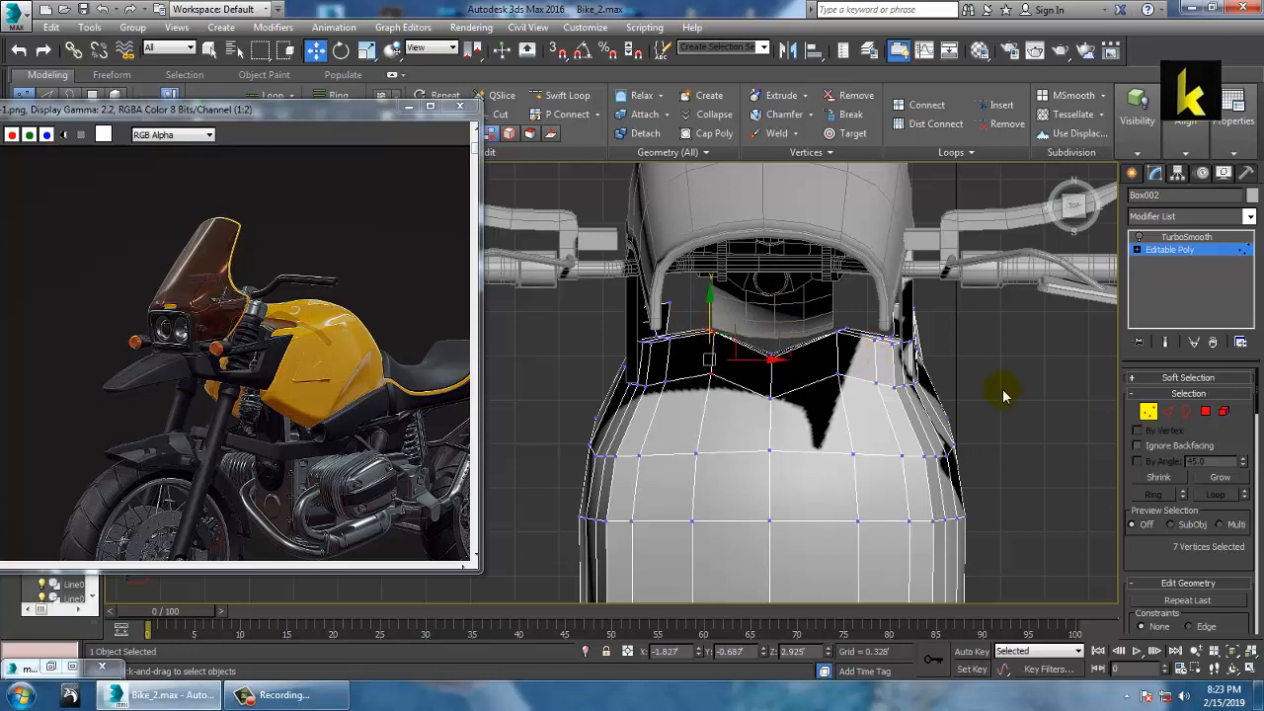
Add lengthwise edge loops with Swift Loop on both sides of the tank's centre line.
{"action": "left_click", "coordinate": [1190, 250]}
{"action": "left_click", "coordinate": [563, 95]}
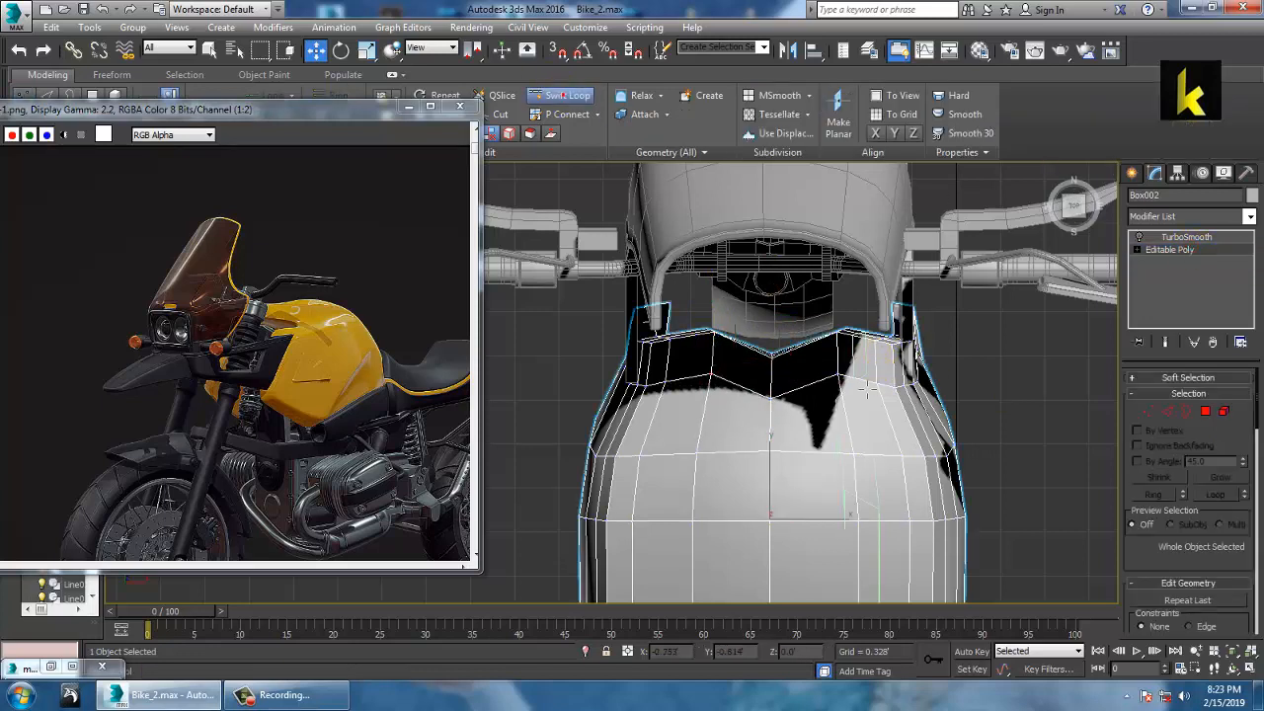
{"action": "left_click", "coordinate": [745, 364]}
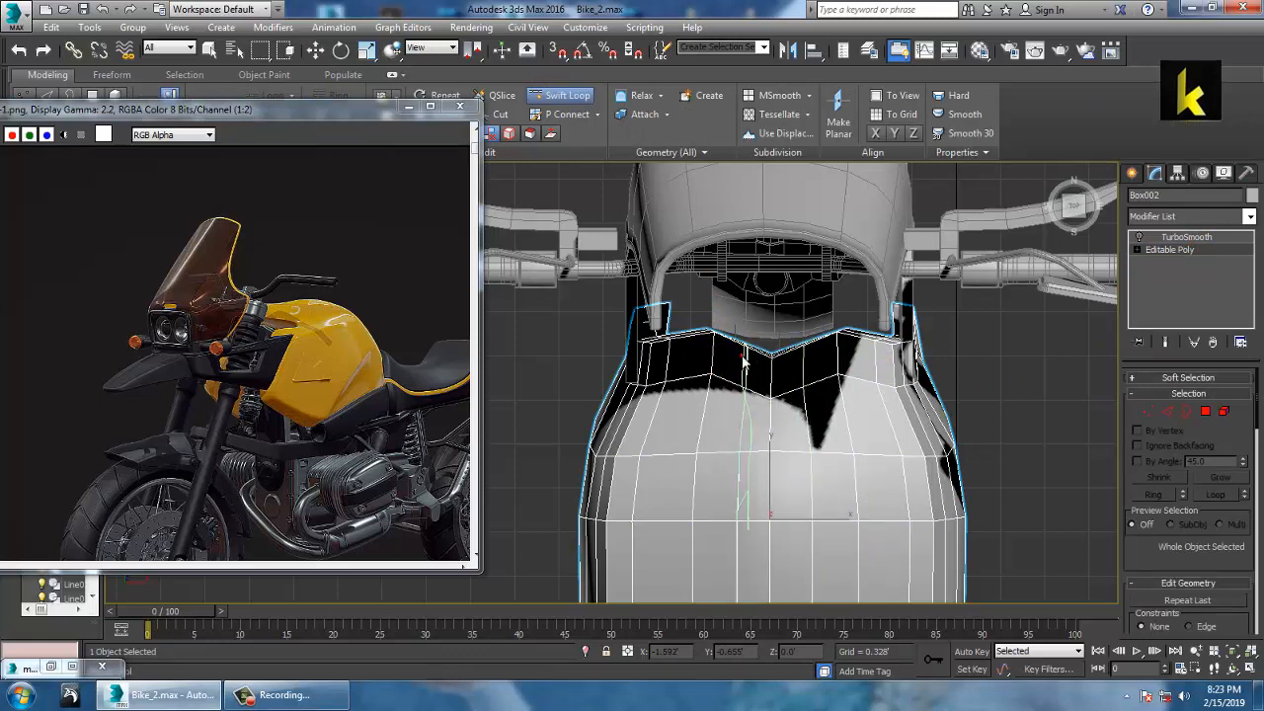
Move the new loops' front vertices and the centre vertices rearward to round the V-shaped notch into a curve.
{"action": "key", "text": "w"}
{"action": "key", "text": "1"}
{"action": "left_click_drag", "start_coordinate": [746, 391], "coordinate": [758, 405]}
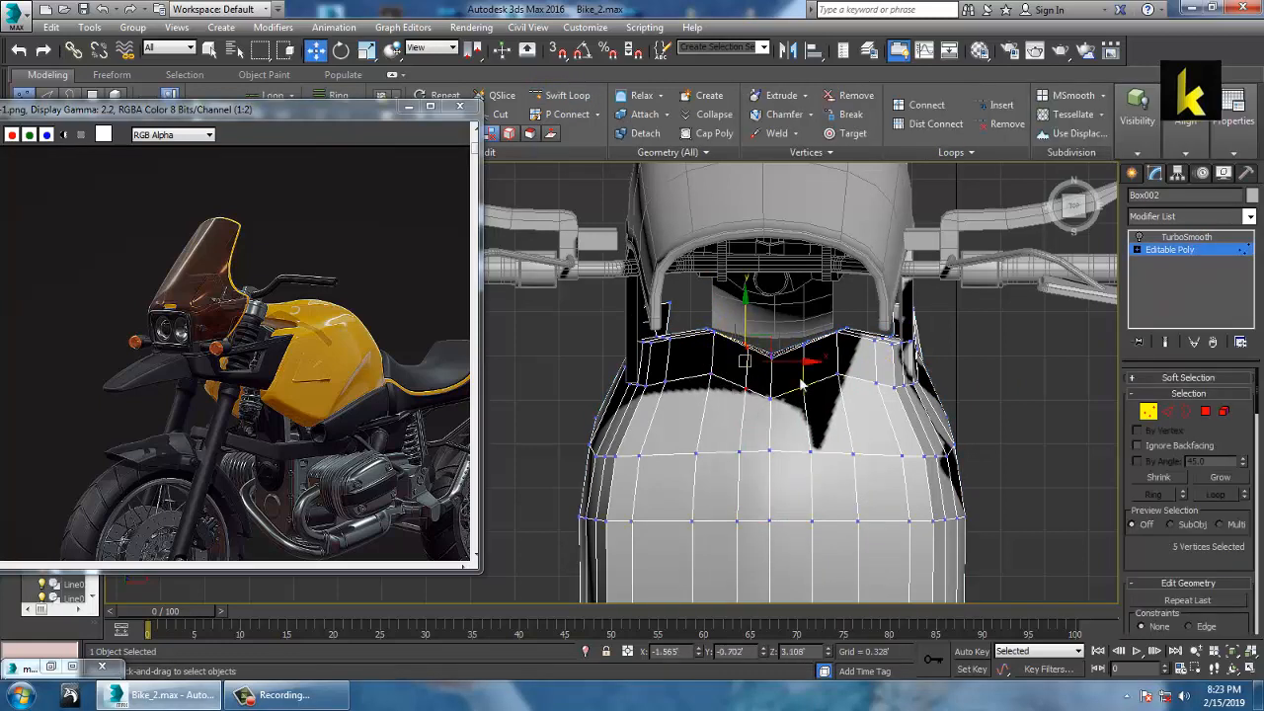
{"action": "left_click_drag", "start_coordinate": [808, 366], "coordinate": [823, 423]}
{"action": "left_click_drag", "start_coordinate": [788, 339], "coordinate": [819, 418]}
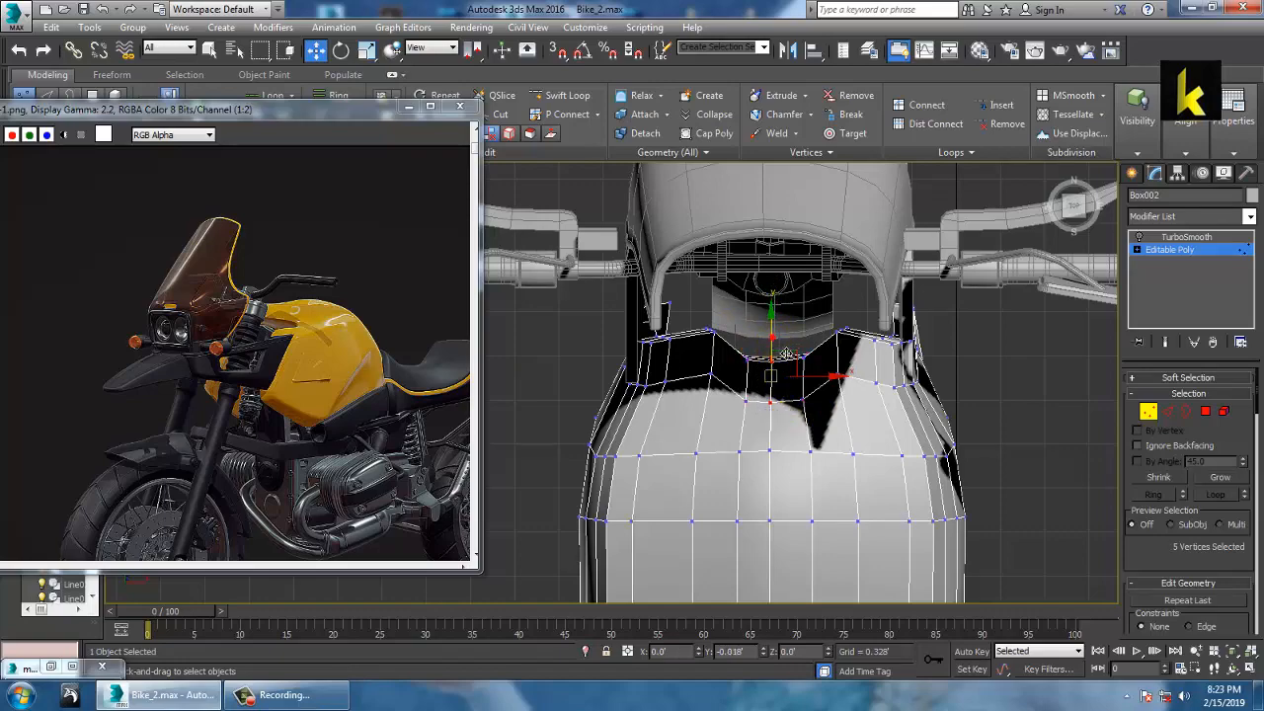
{"action": "key", "text": "alt+w"}
{"action": "right_click", "coordinate": [869, 416]}
{"action": "key", "text": "alt+w"}
{"action": "middle_click_drag", "start_coordinate": [845, 414], "coordinate": [815, 375], "text": "alt"}
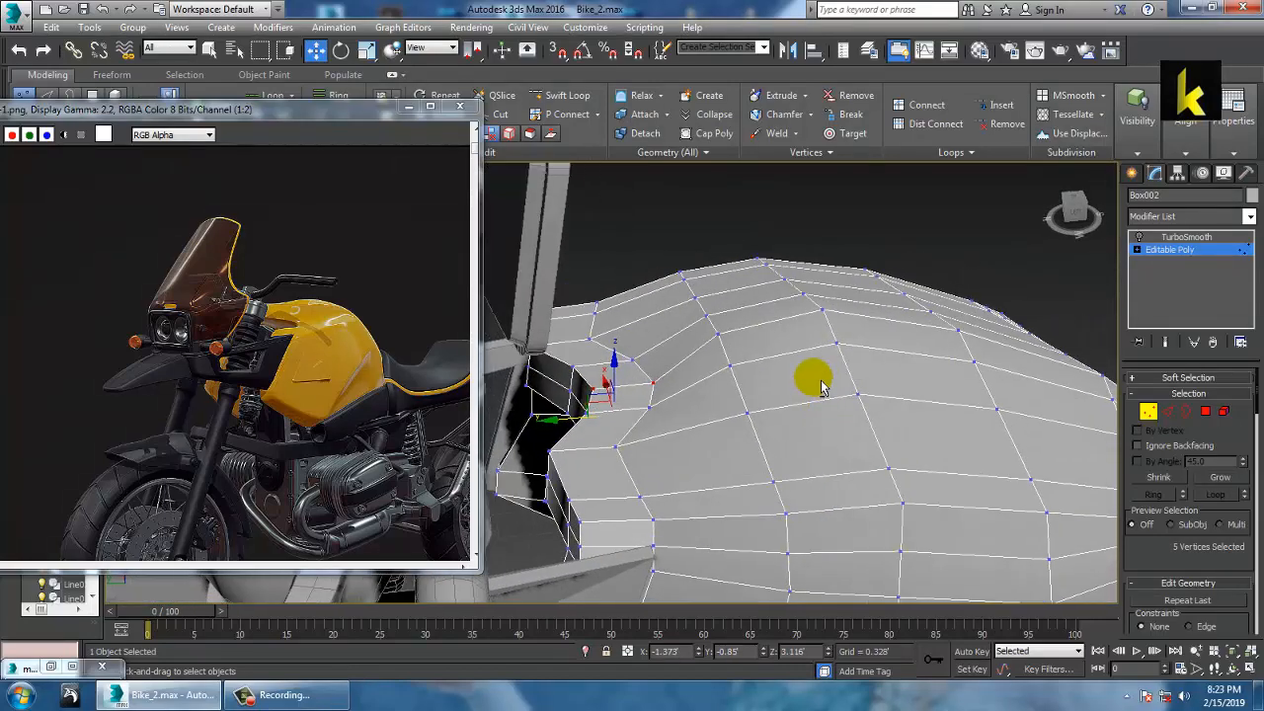
Turn on NURMS smoothing for the tank and inspect its smoothed shape from several angles.
{"action": "right_click", "coordinate": [812, 376]}
{"action": "left_click", "coordinate": [779, 162]}
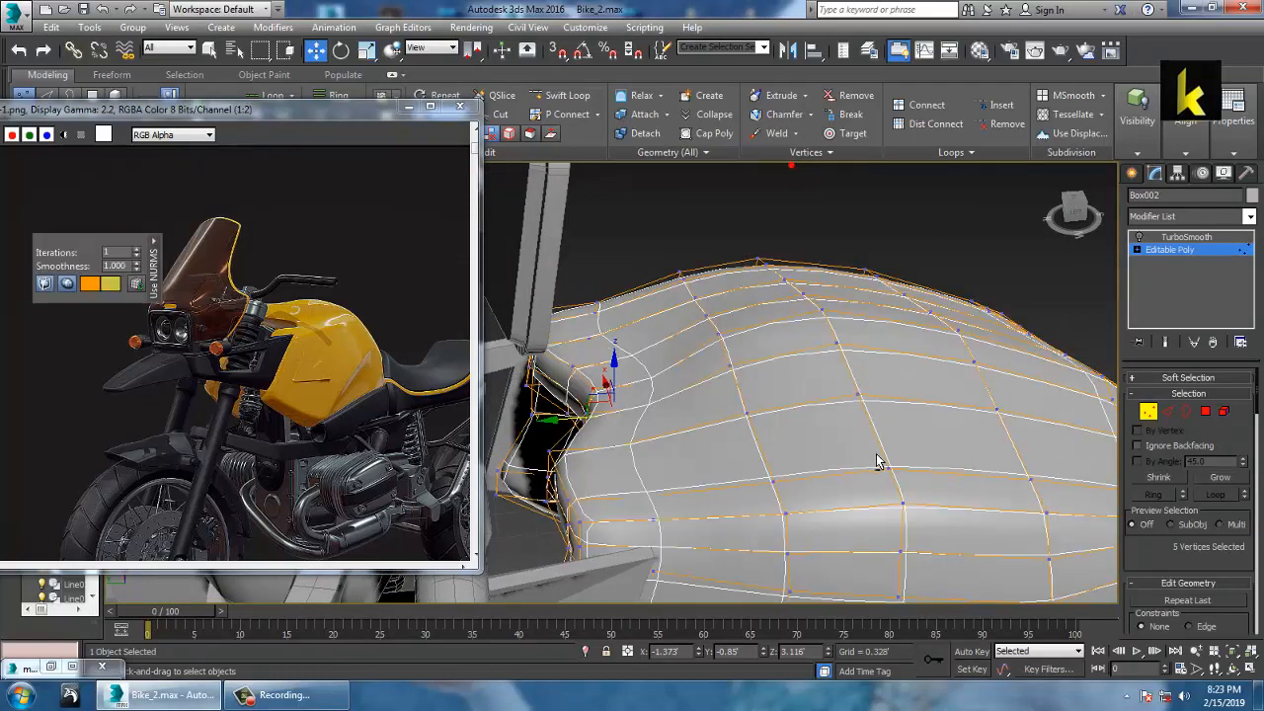
{"action": "middle_click_drag", "start_coordinate": [875, 460], "coordinate": [790, 376], "text": "alt"}
{"action": "scroll", "coordinate": [797, 420], "scroll_direction": "down", "scroll_amount": 5}
{"action": "scroll", "coordinate": [793, 416], "scroll_direction": "up", "scroll_amount": 4}
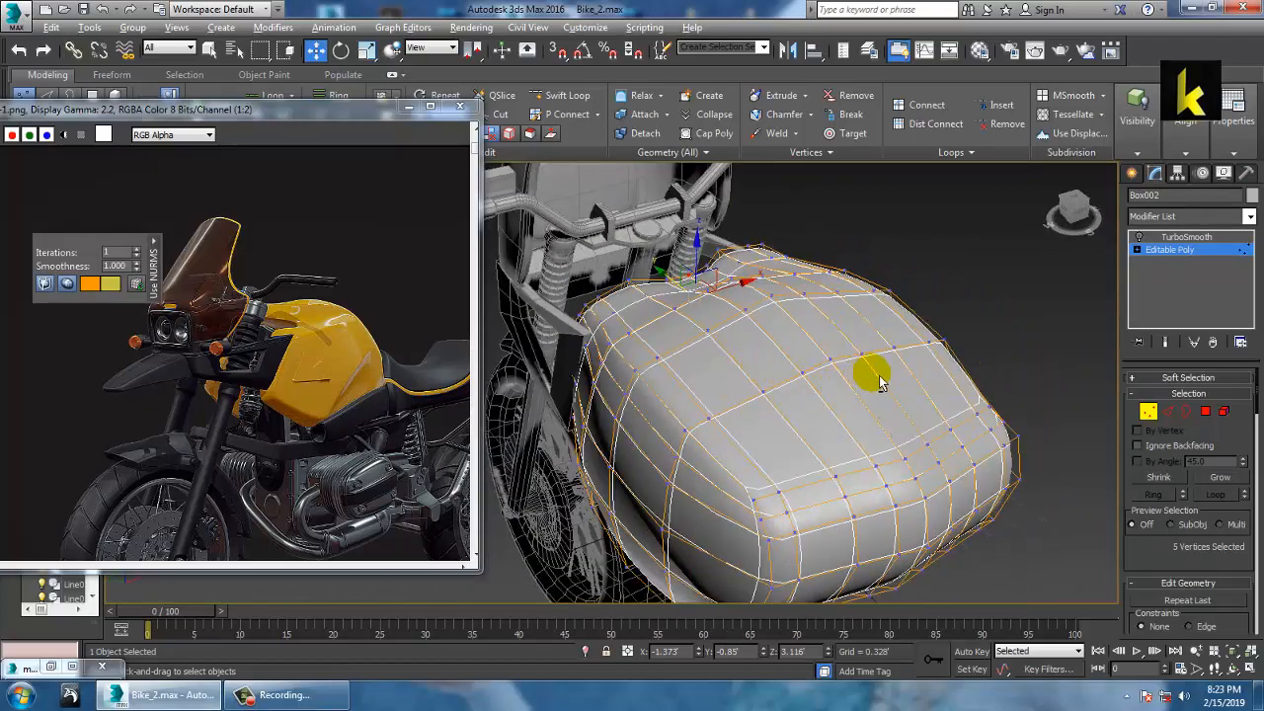
{"action": "middle_click_drag", "start_coordinate": [881, 383], "coordinate": [1083, 278], "text": "alt"}
Check the tank's TurboSmooth result, return to its Editable Poly level and turn NURMS smoothing off.
{"action": "left_click", "coordinate": [1185, 238]}
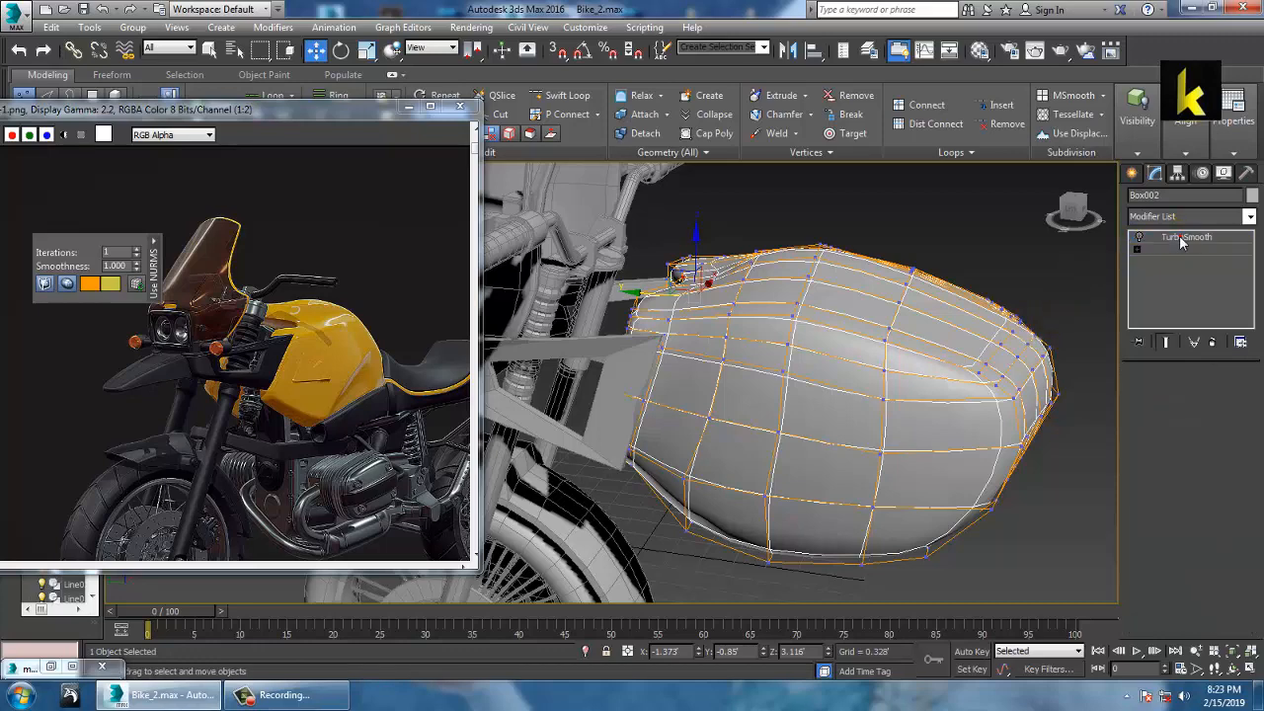
{"action": "middle_click_drag", "start_coordinate": [815, 381], "coordinate": [885, 355], "text": "alt"}
{"action": "right_click", "coordinate": [886, 355]}
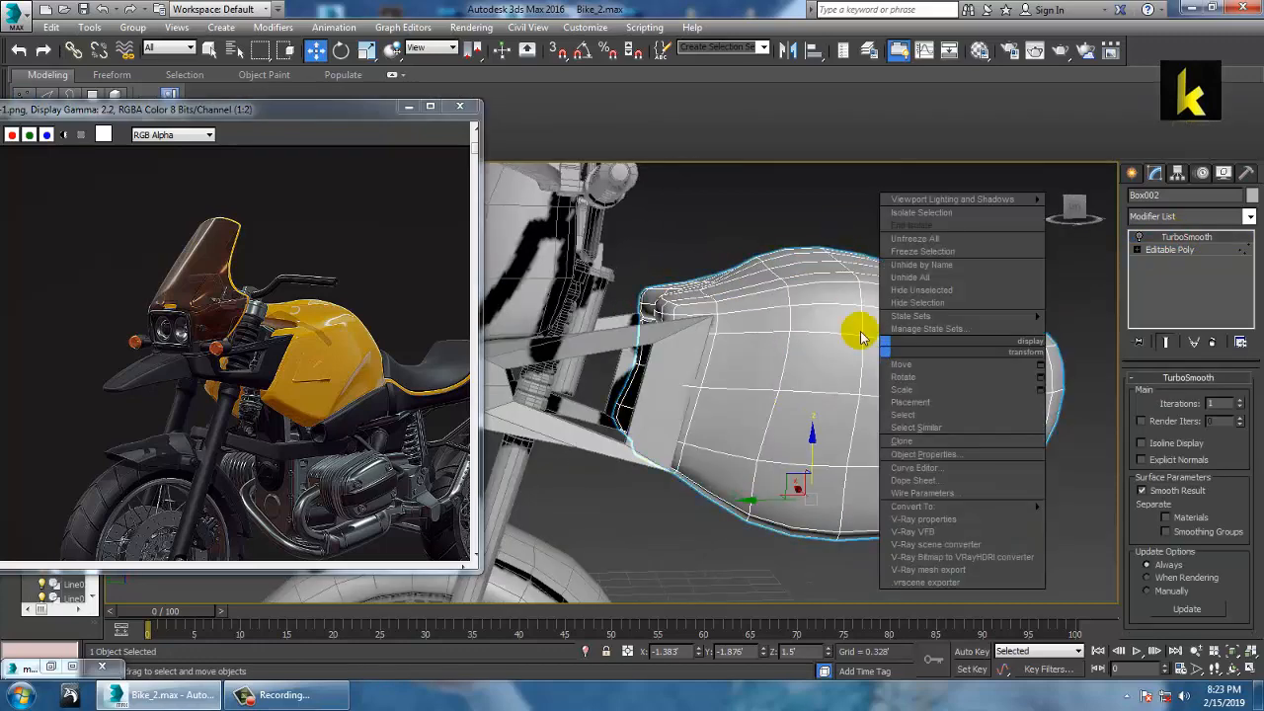
{"action": "left_click", "coordinate": [1184, 250]}
{"action": "right_click", "coordinate": [801, 324]}
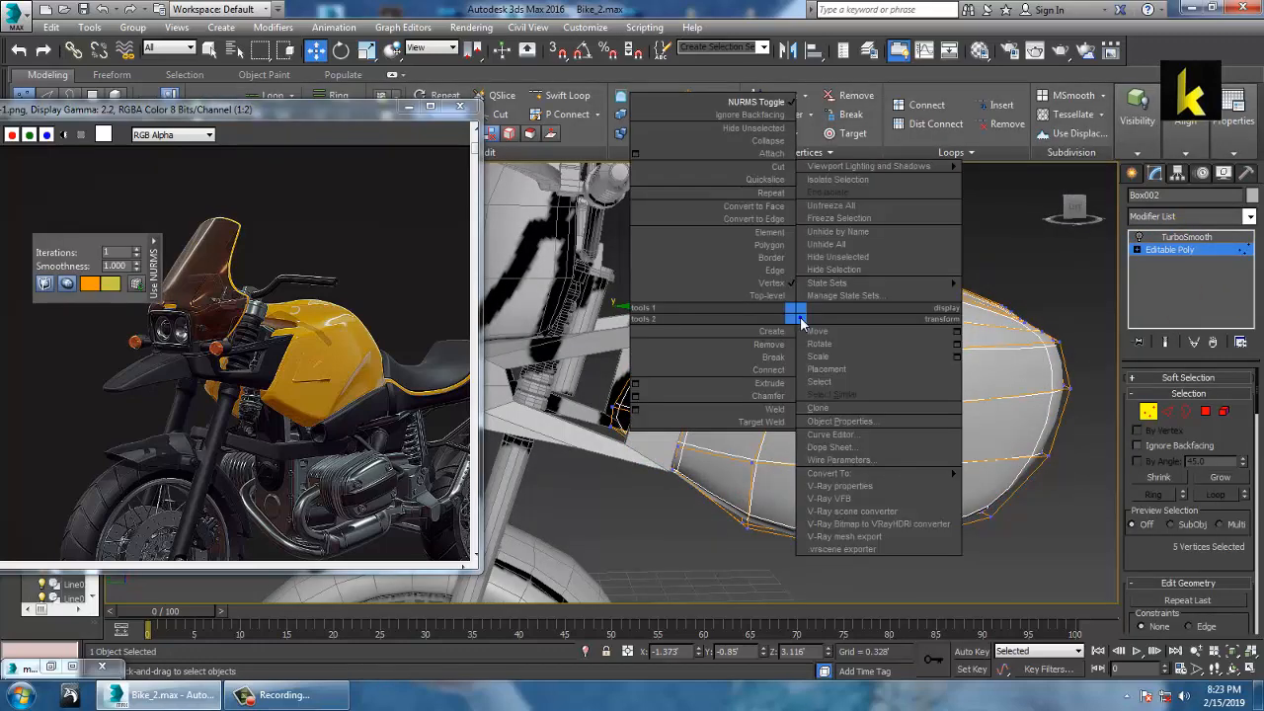
{"action": "left_click", "coordinate": [734, 102]}
{"action": "left_click", "coordinate": [883, 347]}
Compare the tank's side profile with the fuel tank in the enlarged reference image.
{"action": "mouse_move", "coordinate": [883, 347]}
{"action": "middle_mouse_down", "text": "alt"}
{"action": "mouse_move", "coordinate": [855, 359]}
{"action": "mouse_move", "coordinate": [911, 316]}
{"action": "mouse_move", "coordinate": [883, 330]}
{"action": "mouse_move", "coordinate": [939, 375]}
{"action": "mouse_move", "coordinate": [882, 358]}
{"action": "middle_mouse_up", "text": "alt"}
{"action": "scroll", "coordinate": [867, 367], "scroll_direction": "down", "scroll_amount": 5}
{"action": "scroll", "coordinate": [869, 371], "scroll_direction": "up", "scroll_amount": 8}
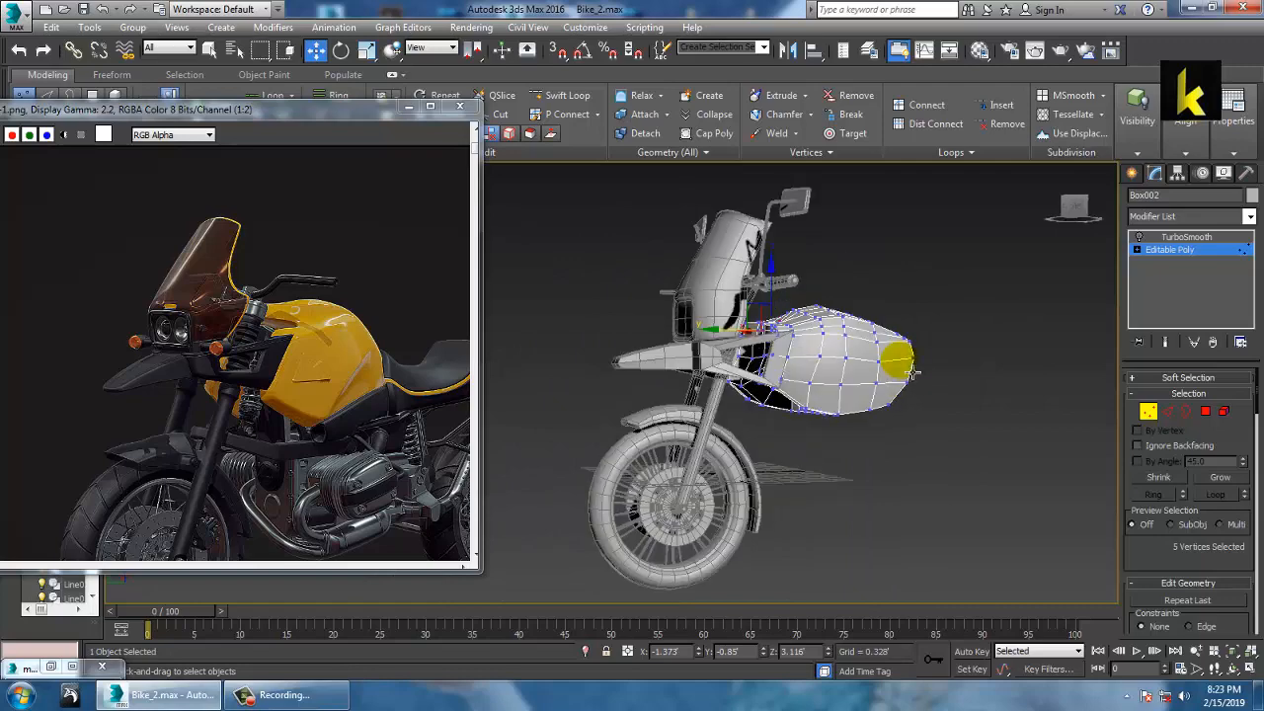
{"action": "middle_click_drag", "start_coordinate": [885, 400], "coordinate": [873, 393], "text": "alt"}
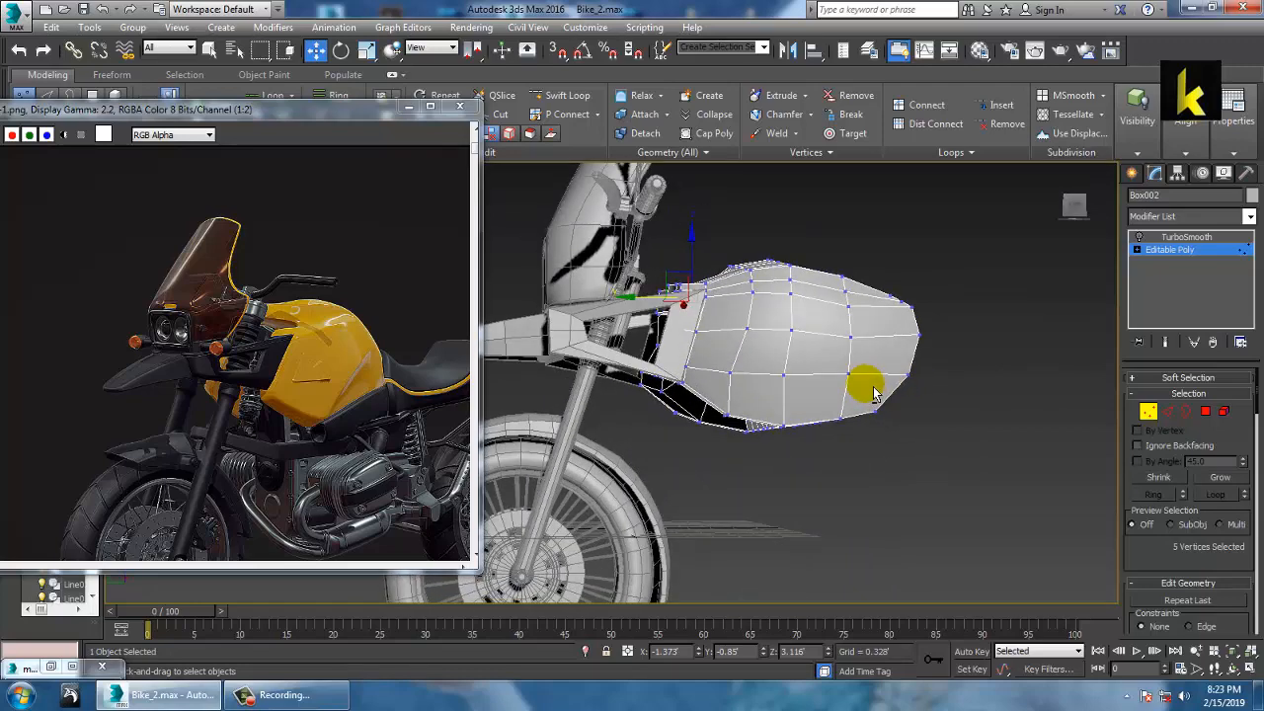
{"action": "scroll", "coordinate": [245, 397], "scroll_direction": "up", "scroll_amount": 1}
{"action": "scroll", "coordinate": [305, 383], "scroll_direction": "down", "scroll_amount": 2}
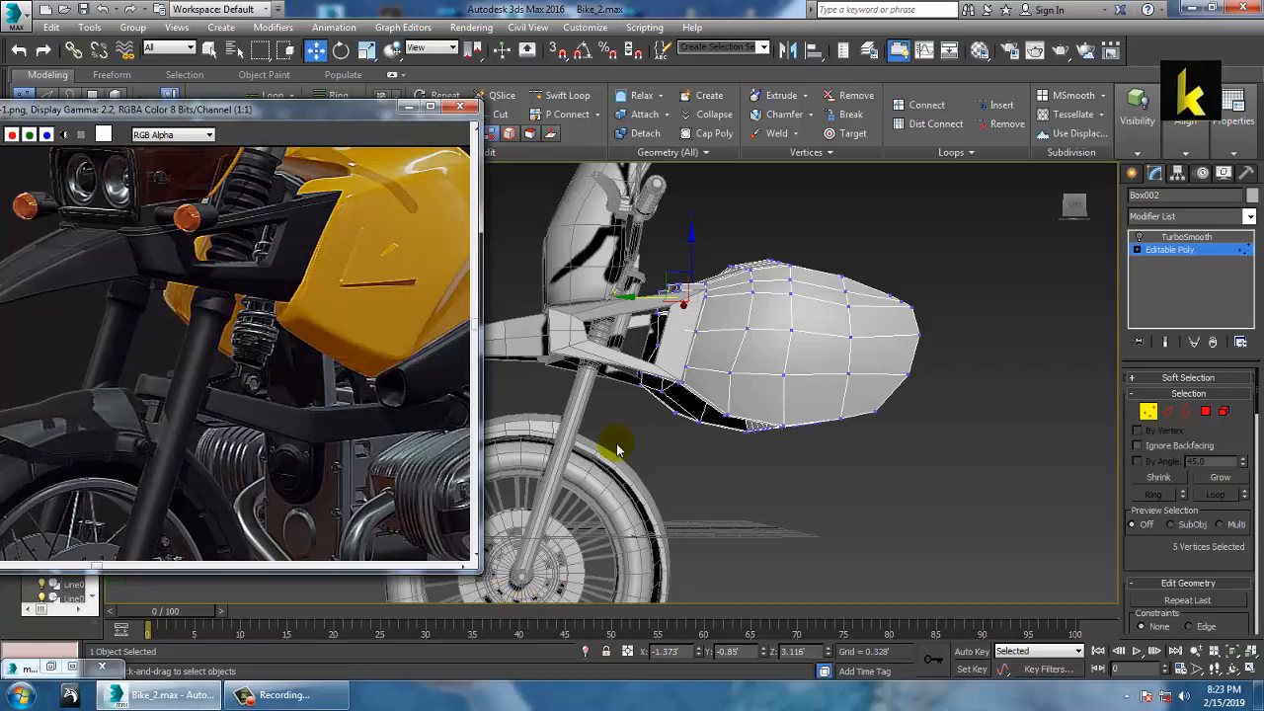
Browse the image files in the Pubg Props folder and preview the motorcycle references to find another view of the tank.
{"action": "left_click", "coordinate": [472, 27]}
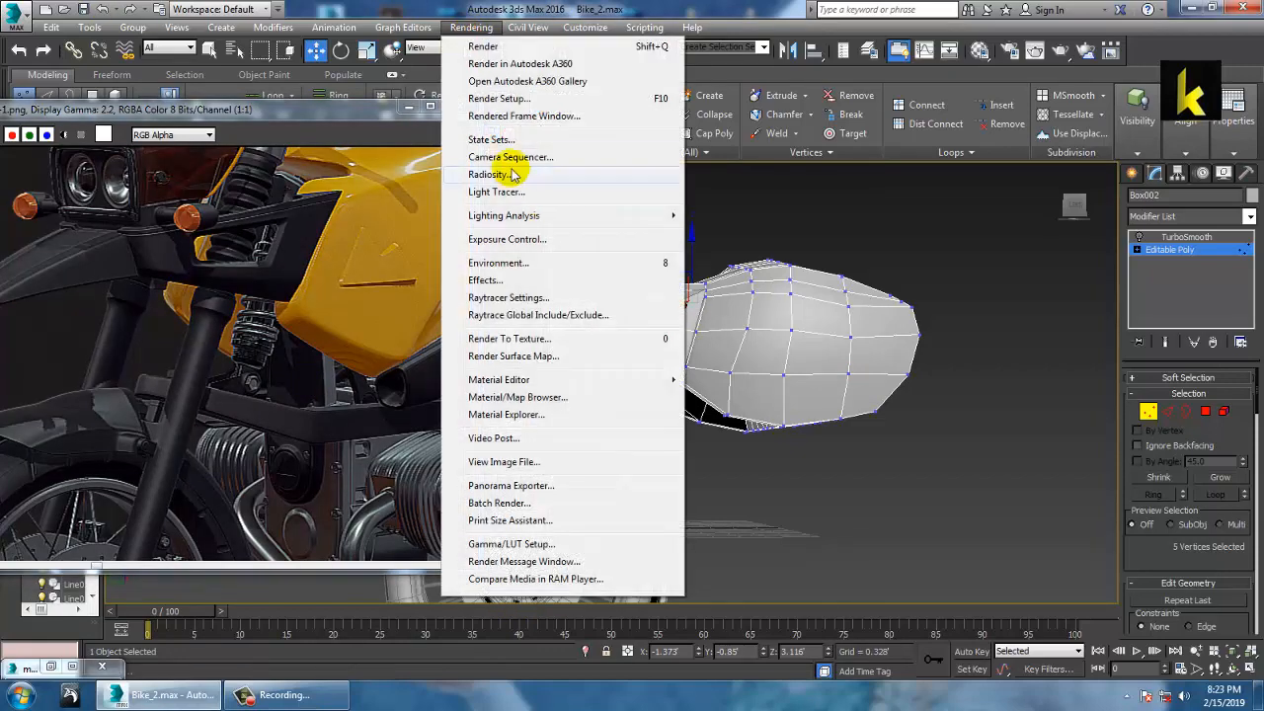
{"action": "left_click", "coordinate": [526, 461]}
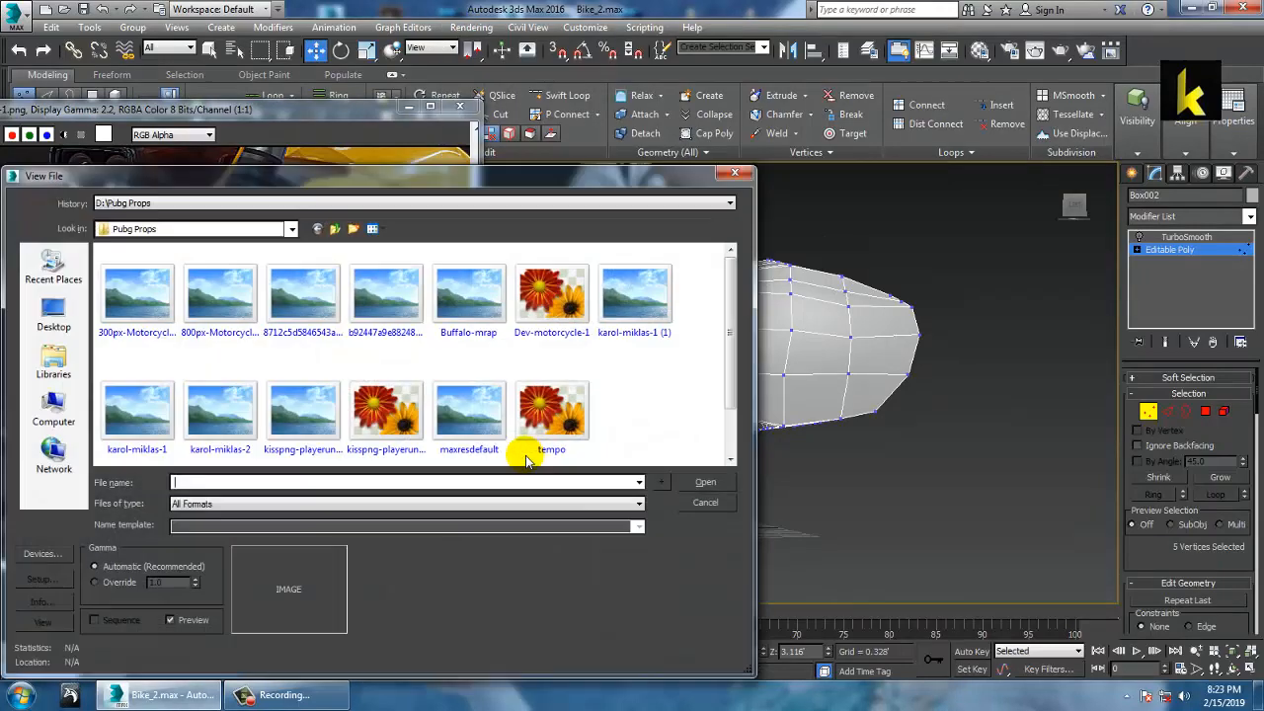
{"action": "left_click", "coordinate": [158, 288]}
{"action": "left_click", "coordinate": [221, 308]}
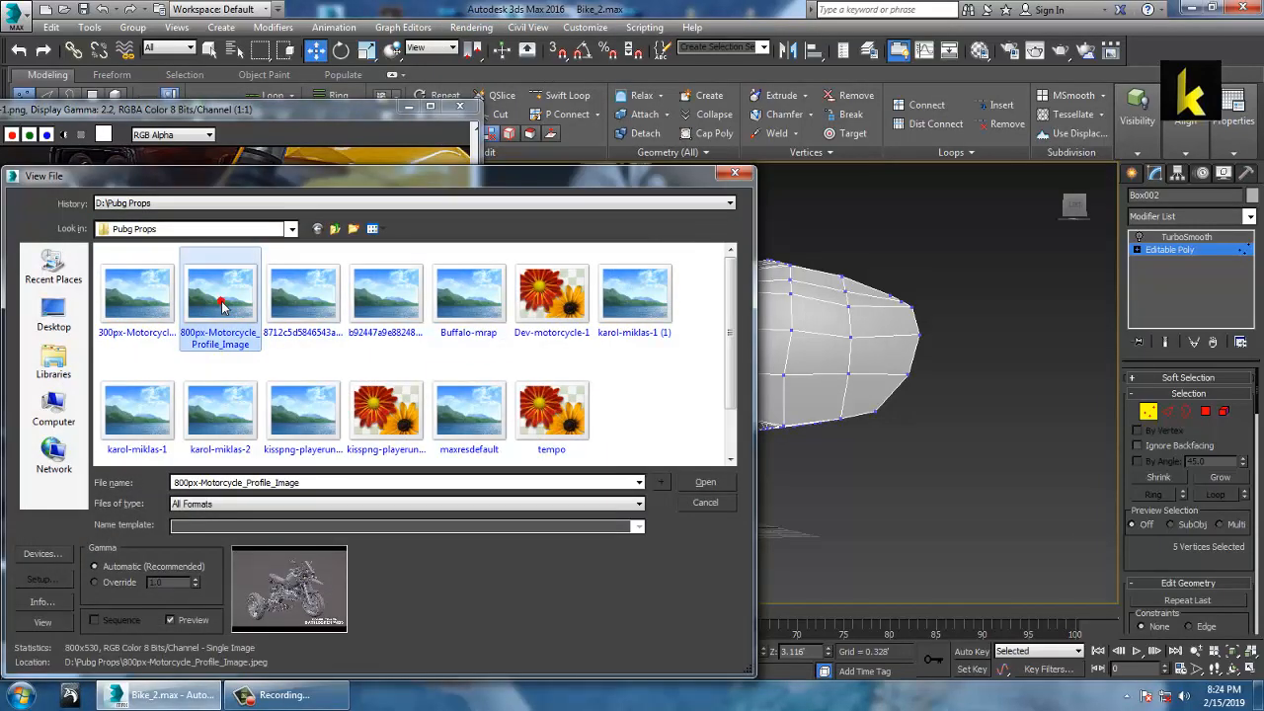
{"action": "left_click", "coordinate": [273, 285]}
{"action": "left_click", "coordinate": [391, 312]}
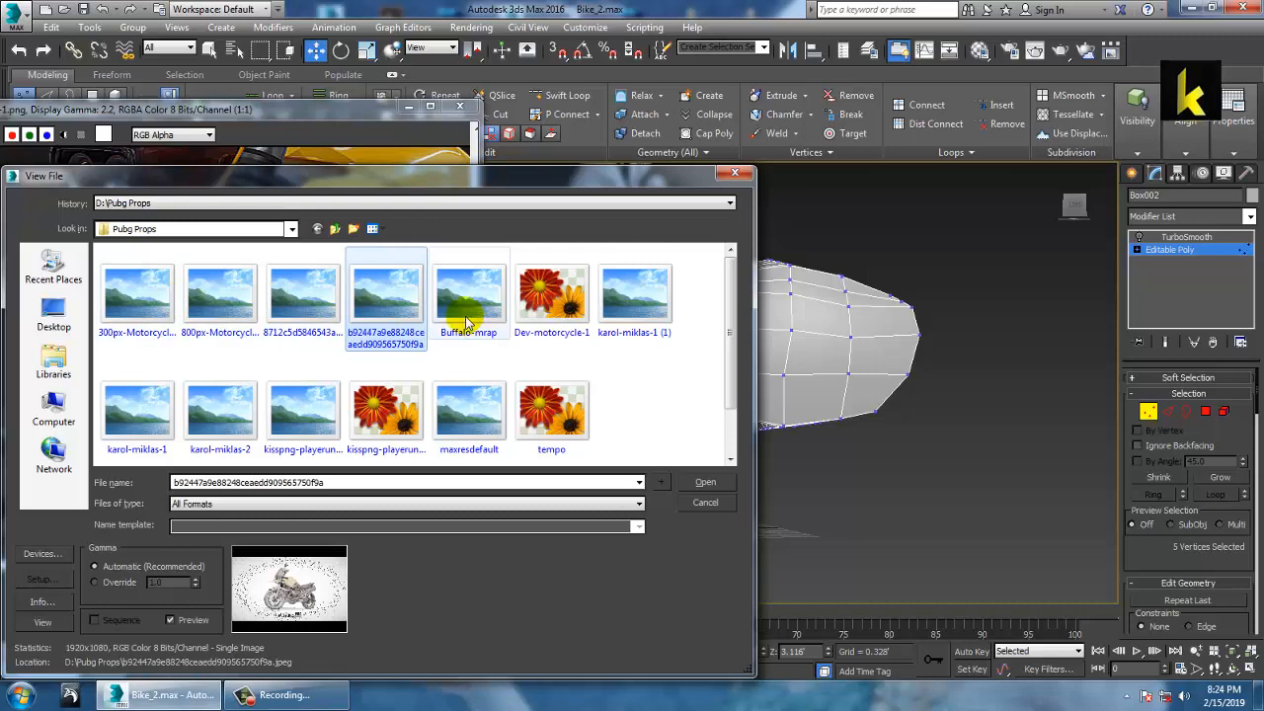
{"action": "left_click", "coordinate": [463, 308]}
{"action": "left_click", "coordinate": [395, 323]}
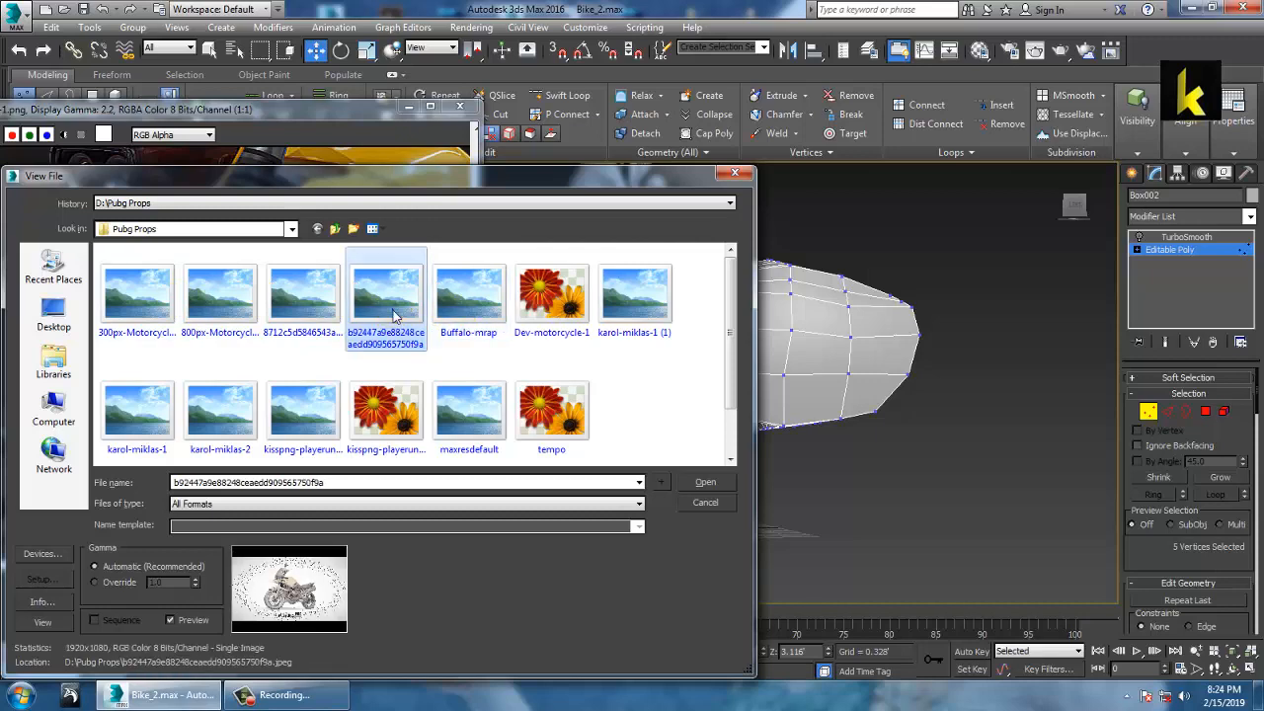
View the reference image b92447a9e88248ceaedd909565750f9a, examine its fuel tank enlarged, and close it.
{"action": "right_click", "coordinate": [392, 314]}
{"action": "left_click", "coordinate": [400, 296]}
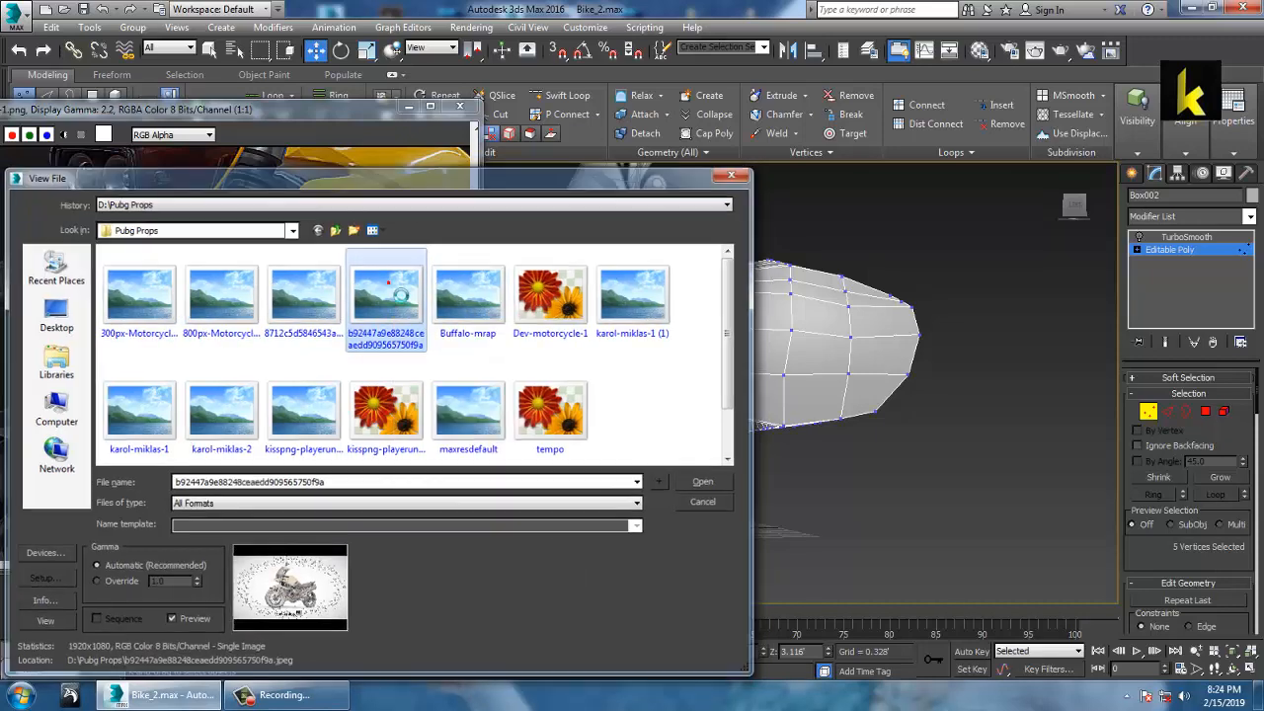
{"action": "scroll", "coordinate": [635, 423], "scroll_direction": "up", "scroll_amount": 1}
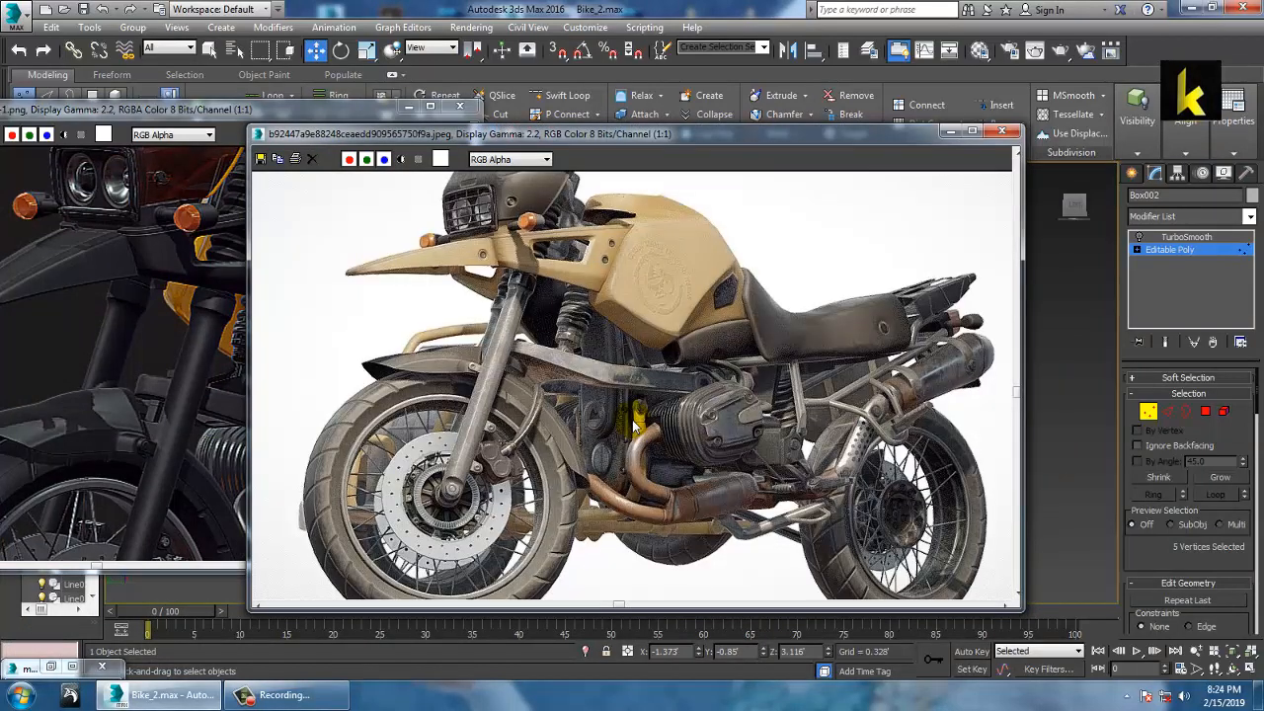
{"action": "left_click", "coordinate": [1002, 131]}
Browse the reference images in the Pubg Props folder and open the kisspng-playerunknown PNG of the motorcycle.
{"action": "left_click", "coordinate": [471, 27]}
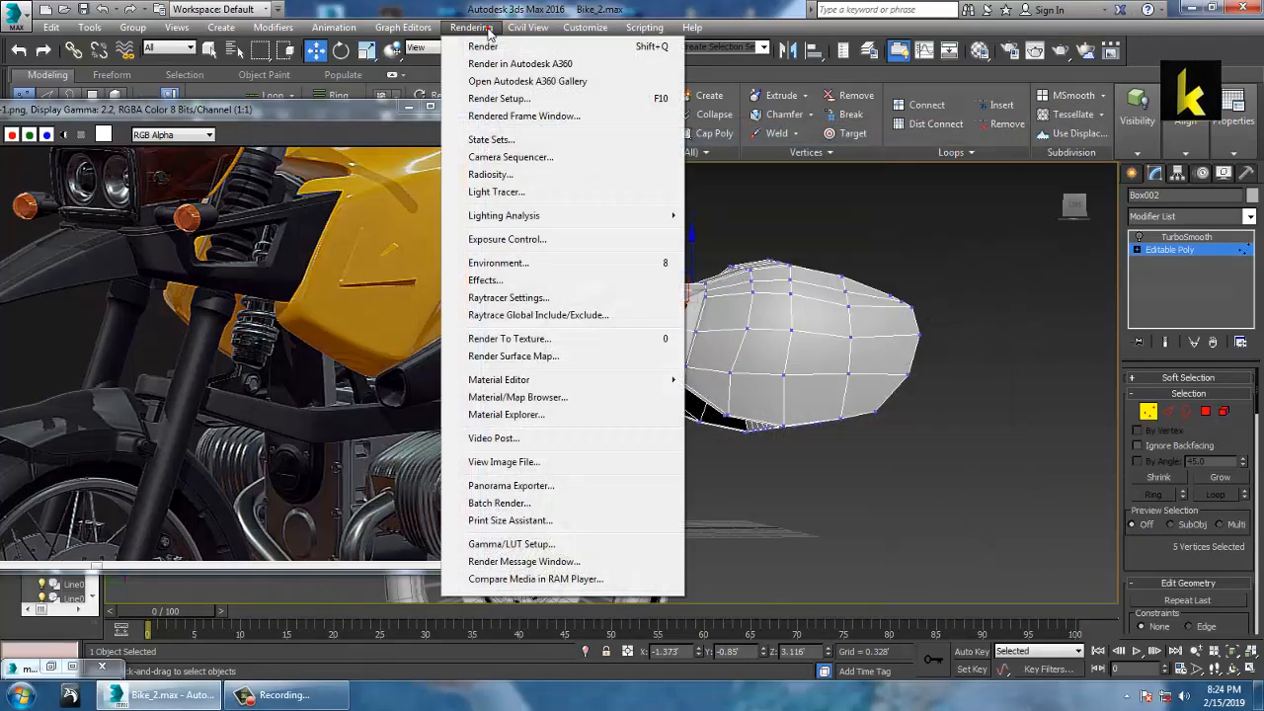
{"action": "left_click", "coordinate": [542, 461]}
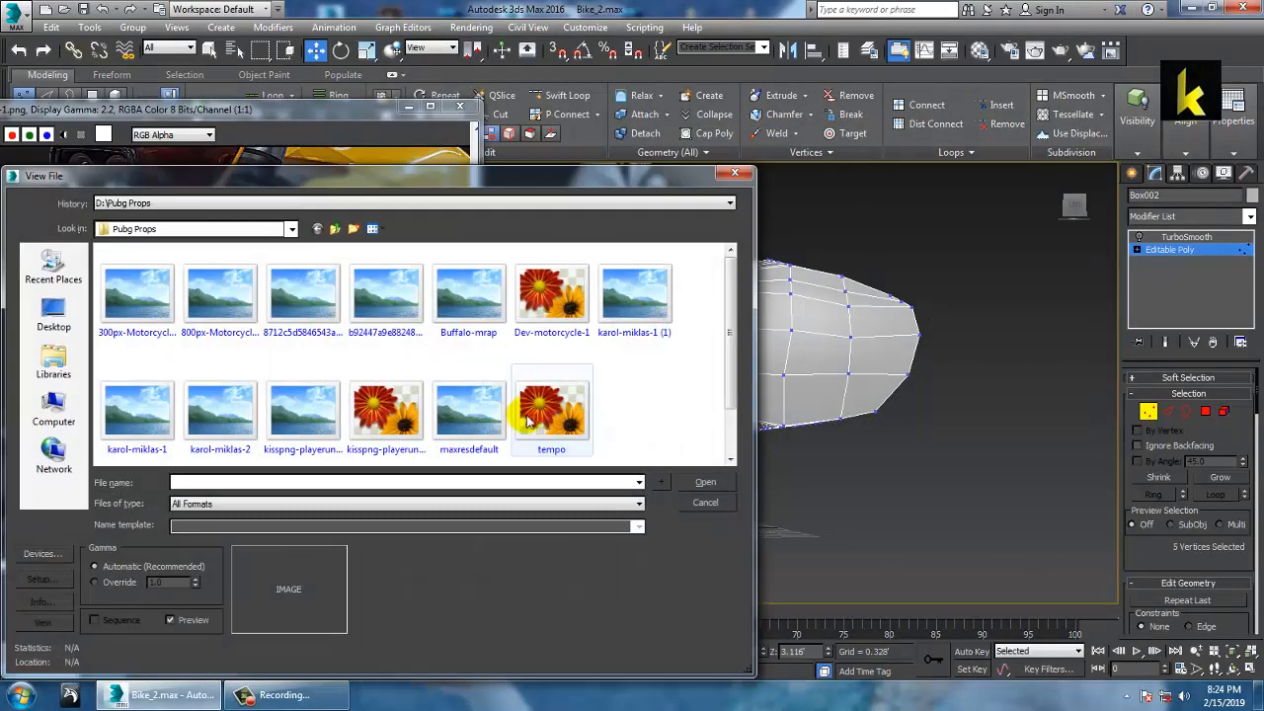
{"action": "left_click", "coordinate": [551, 410]}
{"action": "left_click", "coordinate": [469, 410]}
{"action": "left_click", "coordinate": [386, 420]}
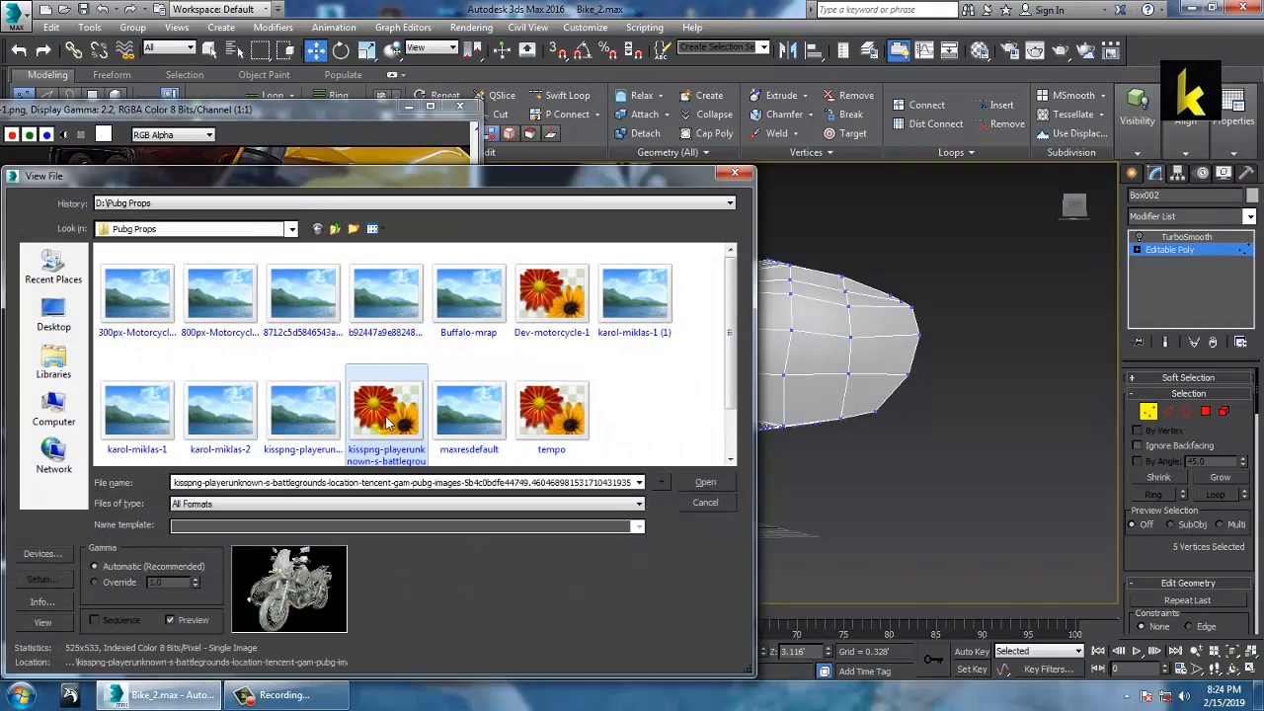
{"action": "double_click", "coordinate": [386, 419]}
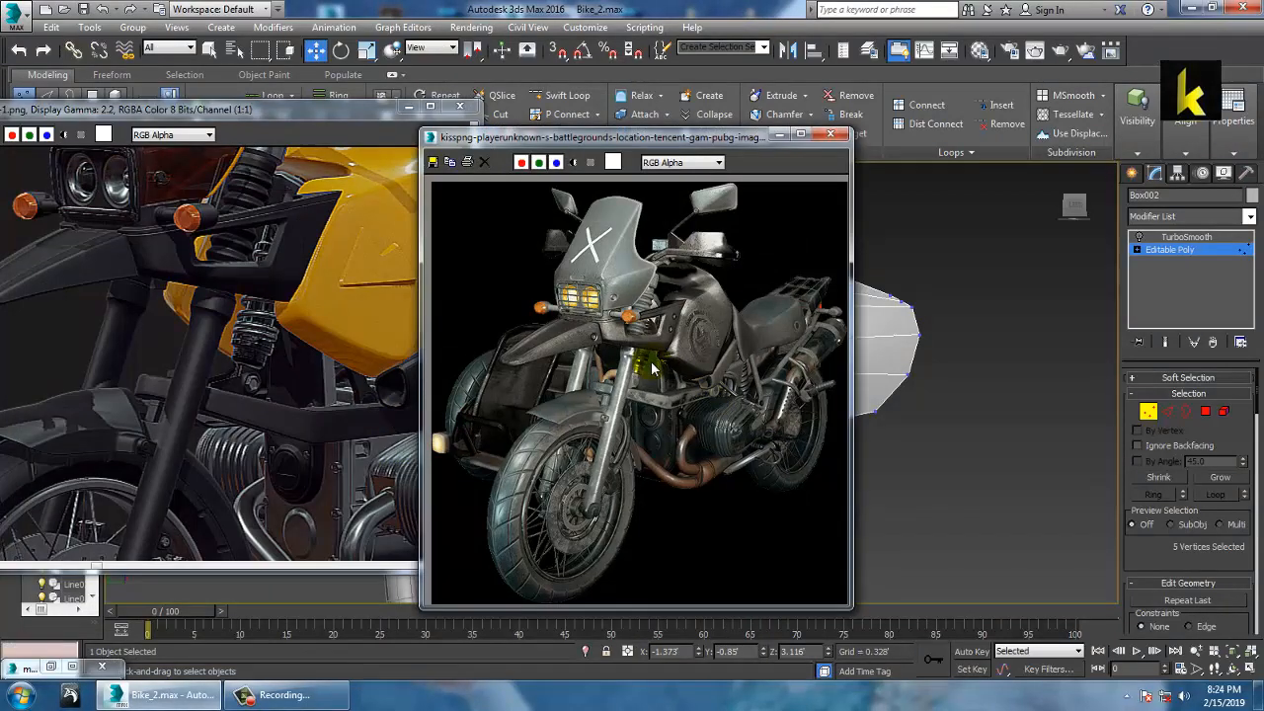
Examine the fuel tank and the frame below it enlarged in the opened reference image, and minimize its window.
{"action": "scroll", "coordinate": [637, 423], "scroll_direction": "up", "scroll_amount": 2}
{"action": "scroll", "coordinate": [637, 423], "scroll_direction": "down", "scroll_amount": 2}
{"action": "scroll", "coordinate": [637, 423], "scroll_direction": "up", "scroll_amount": 2}
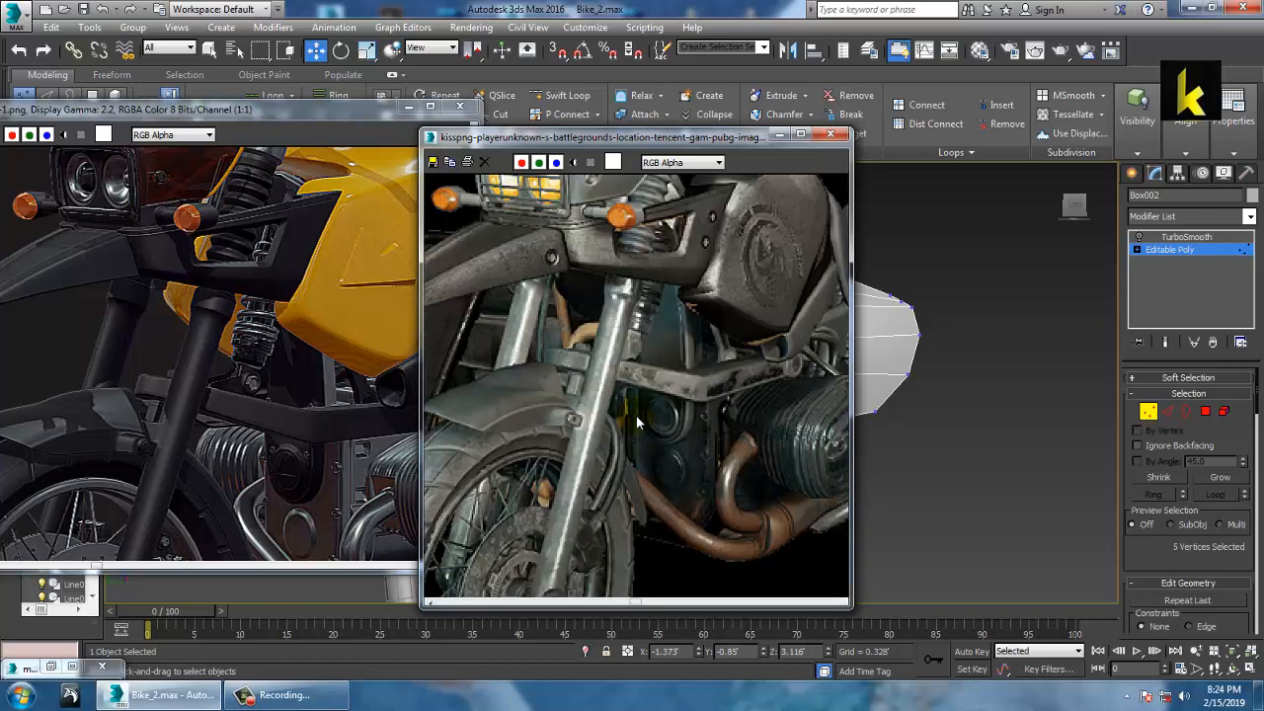
{"action": "scroll", "coordinate": [637, 422], "scroll_direction": "down", "scroll_amount": 2}
{"action": "left_click_drag", "start_coordinate": [635, 137], "coordinate": [779, 269]}
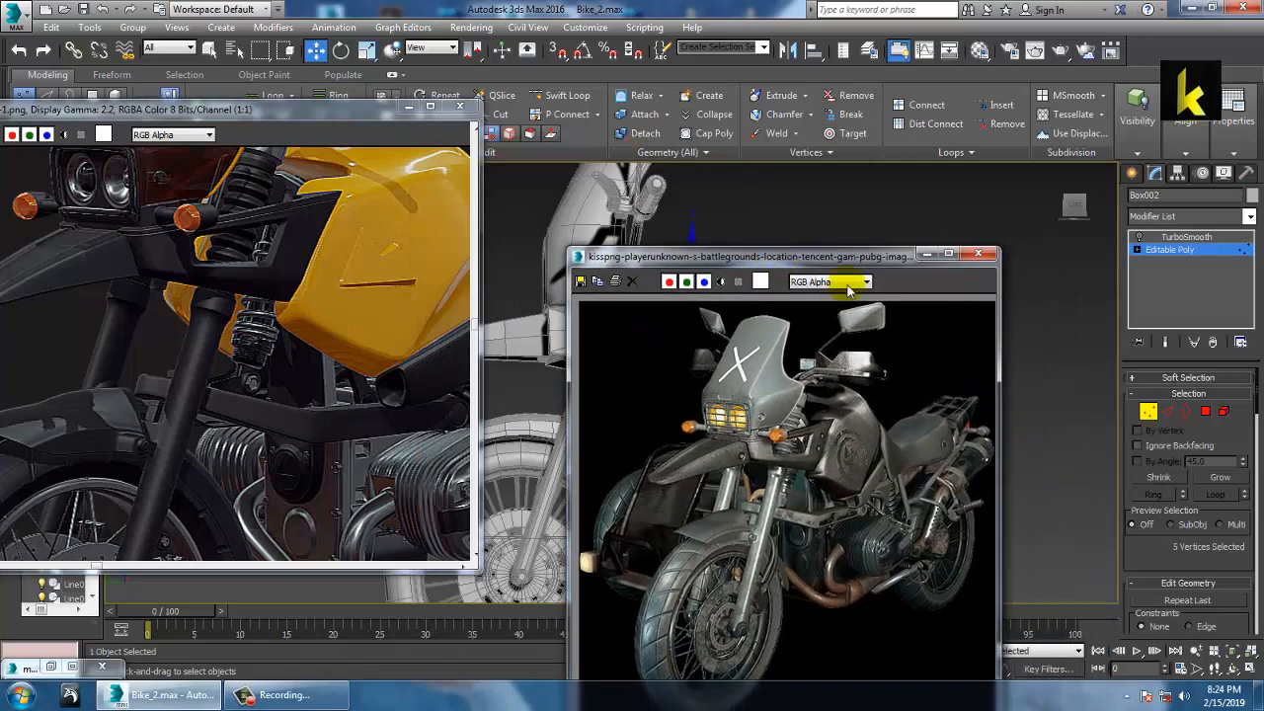
{"action": "left_click", "coordinate": [927, 255]}
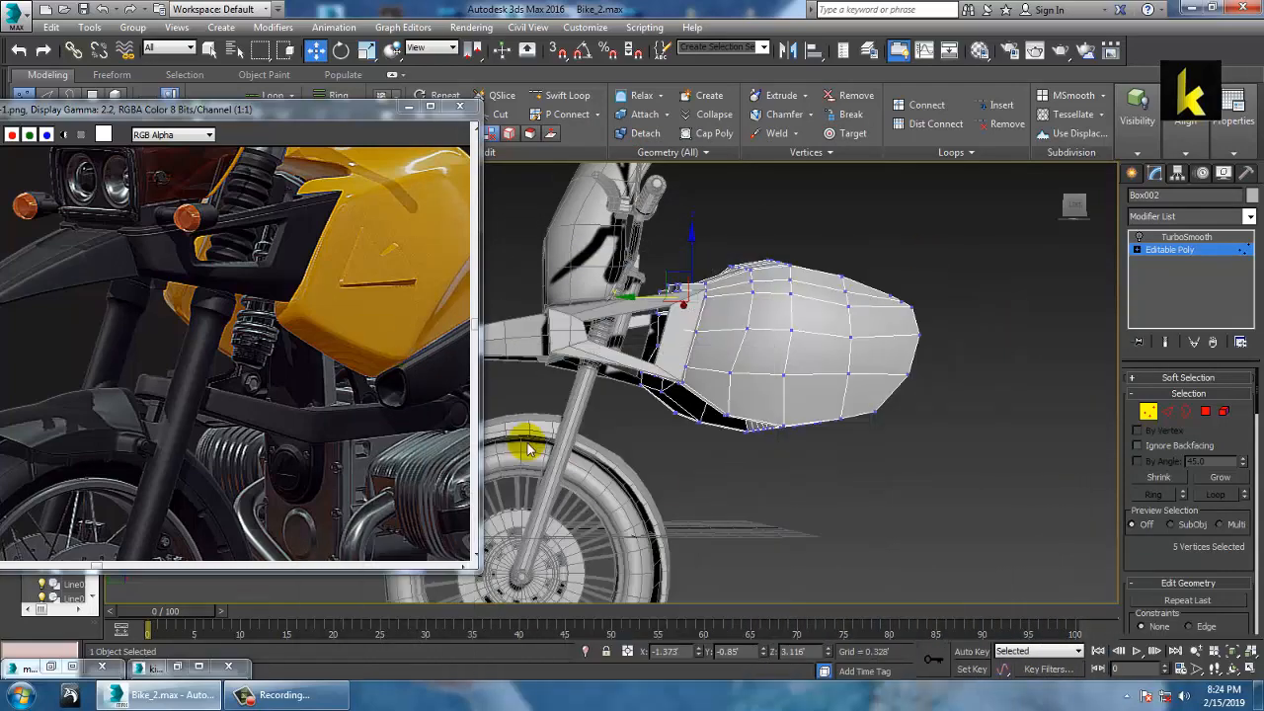
Show the motorcycle in the maximized Top view as wireframe, centred on the tank.
{"action": "key", "text": "alt+w"}
{"action": "middle_click", "coordinate": [546, 331]}
{"action": "key", "text": "alt+w"}
{"action": "middle_click_drag", "start_coordinate": [558, 341], "coordinate": [680, 303]}
{"action": "scroll", "coordinate": [691, 316], "scroll_direction": "down", "scroll_amount": 3}
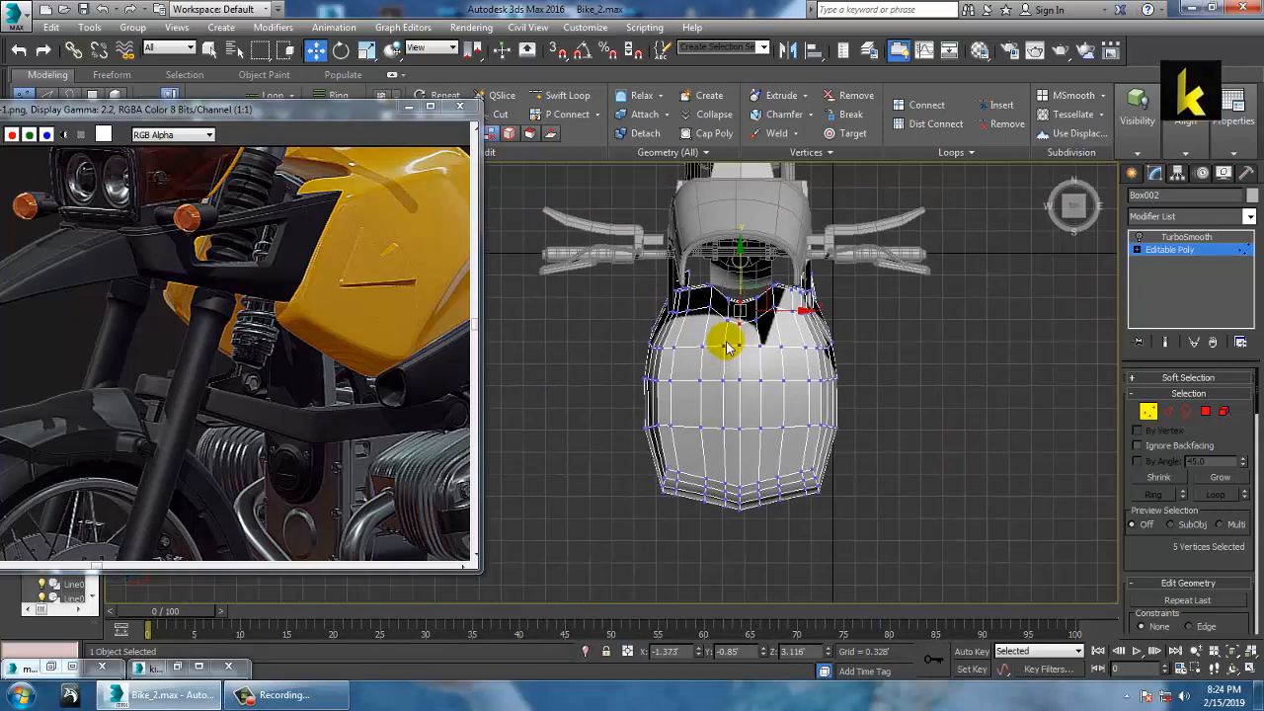
{"action": "key", "text": "F3"}
{"action": "middle_click_drag", "start_coordinate": [762, 377], "coordinate": [719, 390]}
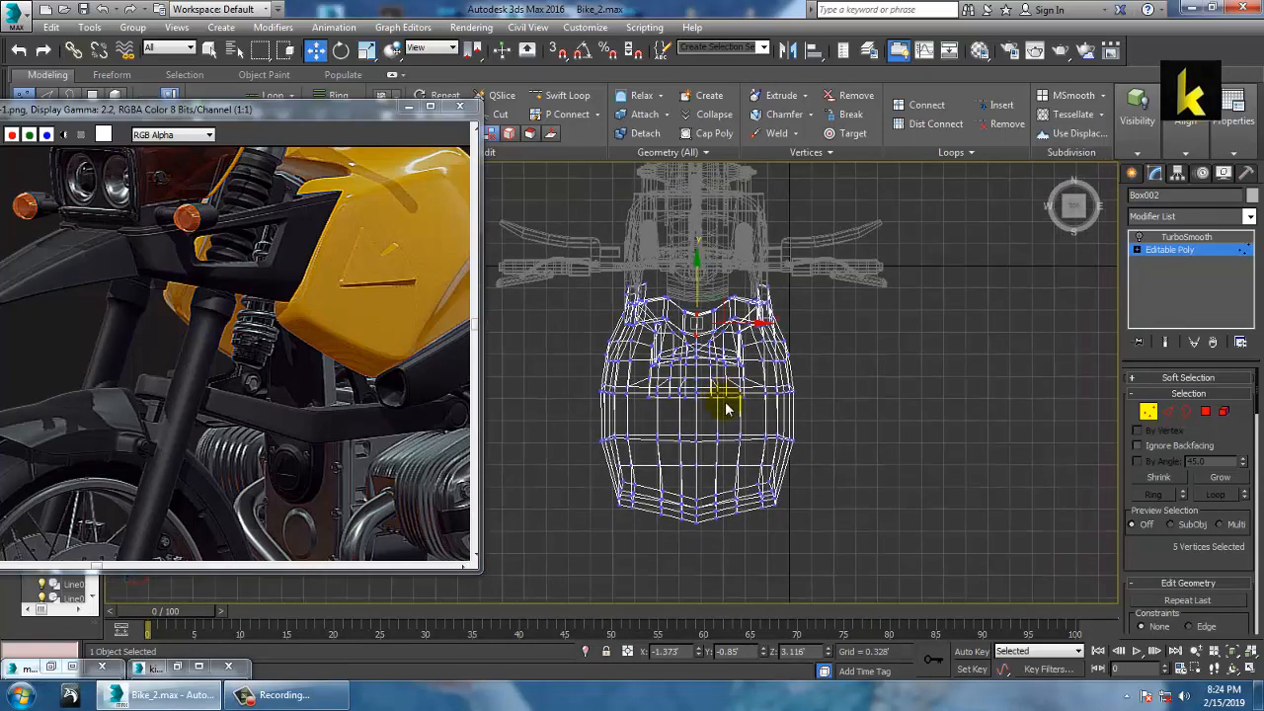
Draw an open four-point line around the tank's outer side, angled inward to its centreline, for the frame bar in the reference.
{"action": "left_click", "coordinate": [1132, 175]}
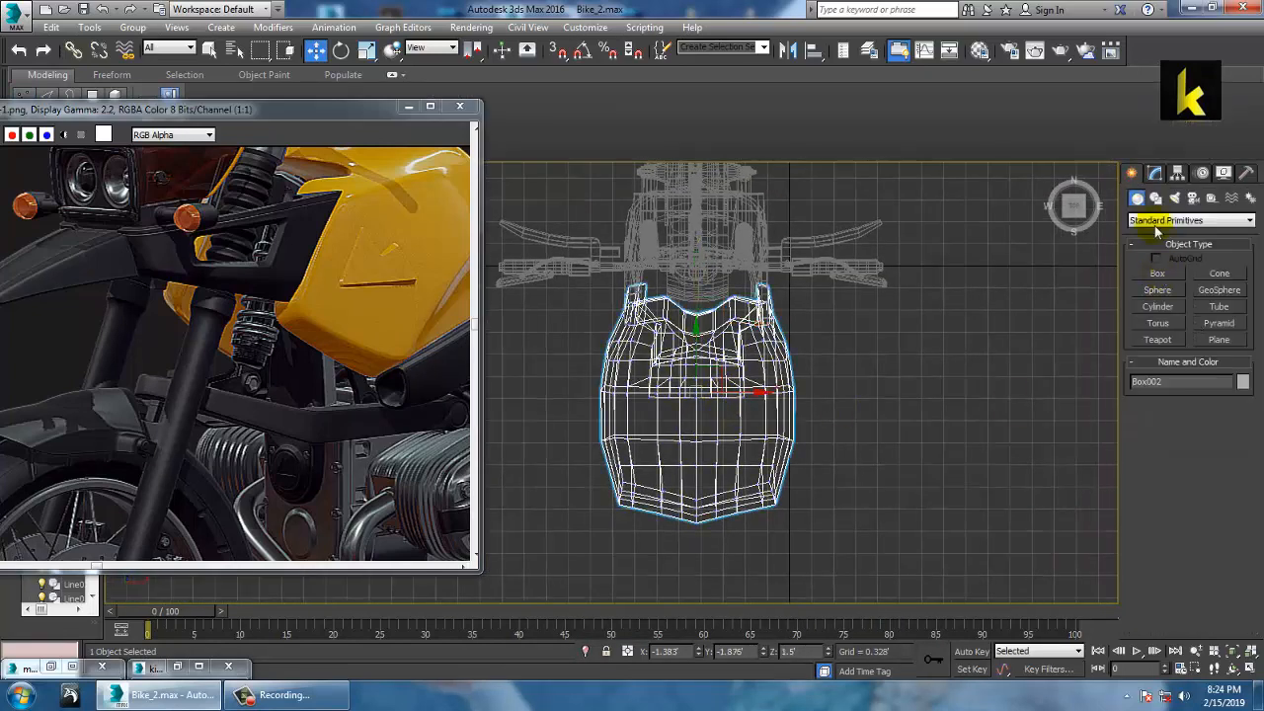
{"action": "left_click", "coordinate": [1155, 198]}
{"action": "left_click", "coordinate": [1157, 285]}
{"action": "middle_click_drag", "start_coordinate": [796, 391], "coordinate": [724, 402]}
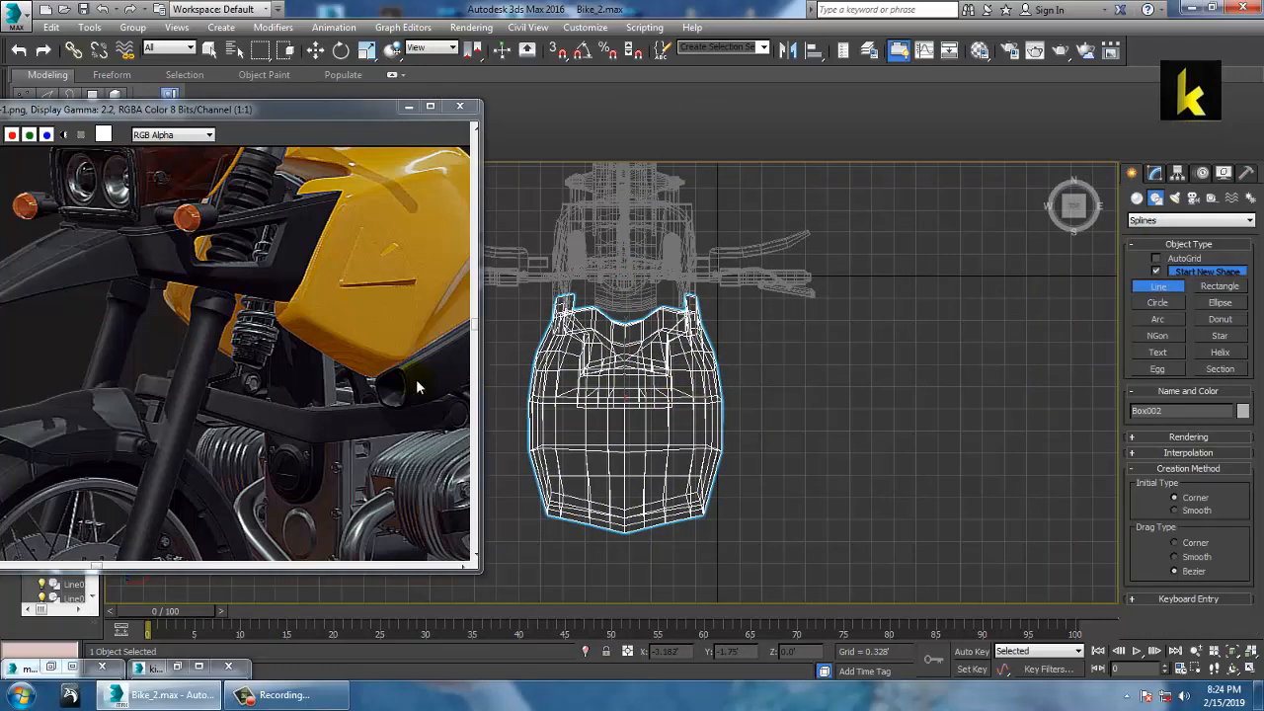
{"action": "middle_click_drag", "start_coordinate": [416, 379], "coordinate": [315, 356]}
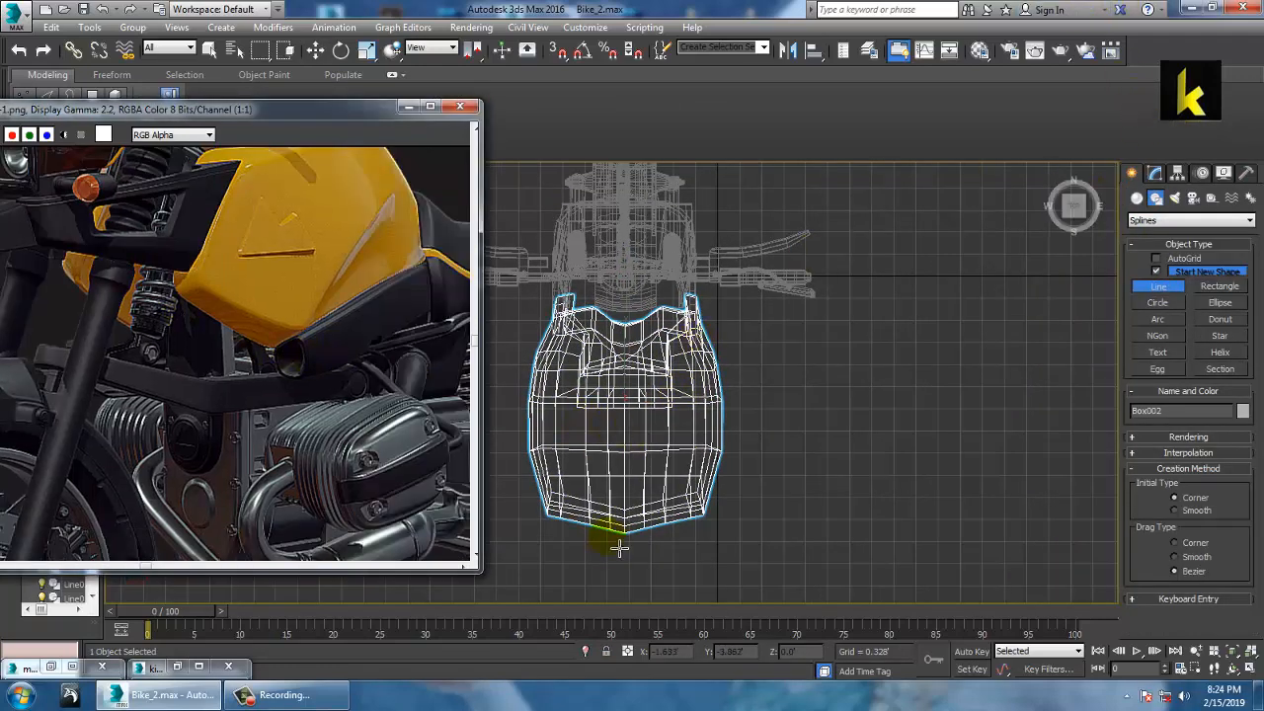
{"action": "middle_click_drag", "start_coordinate": [630, 472], "coordinate": [801, 400]}
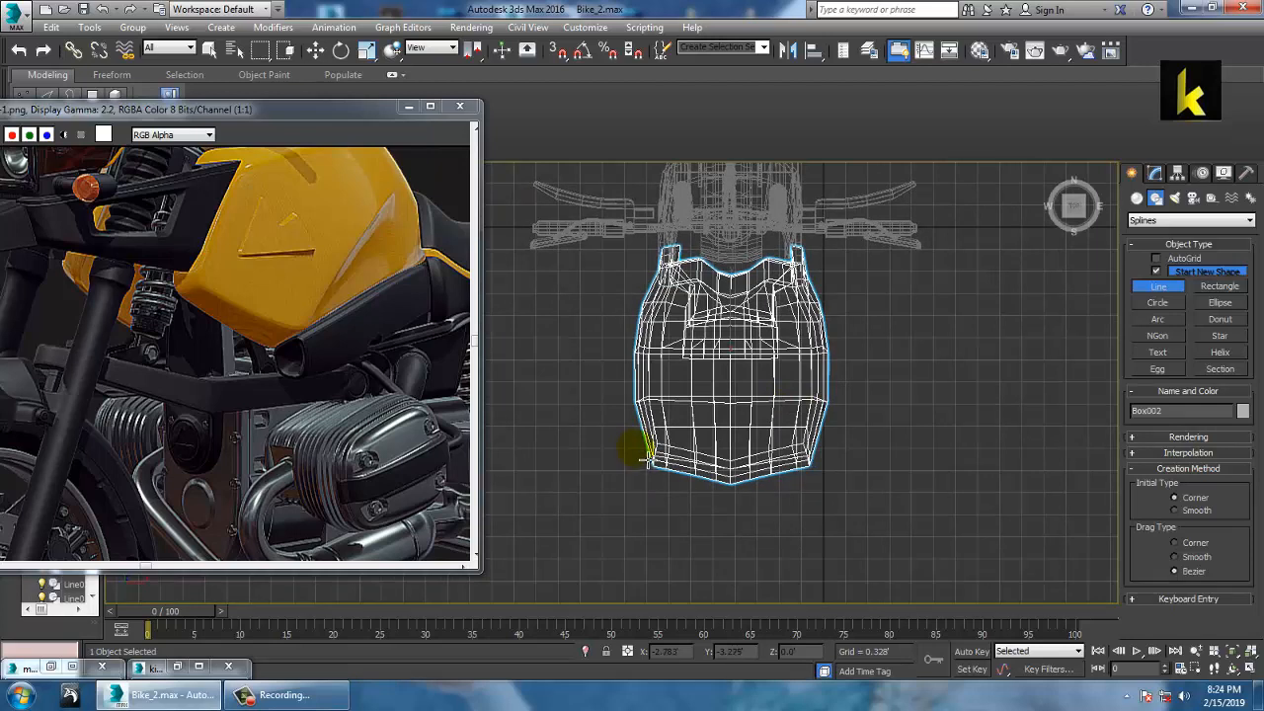
{"action": "left_click", "coordinate": [635, 450]}
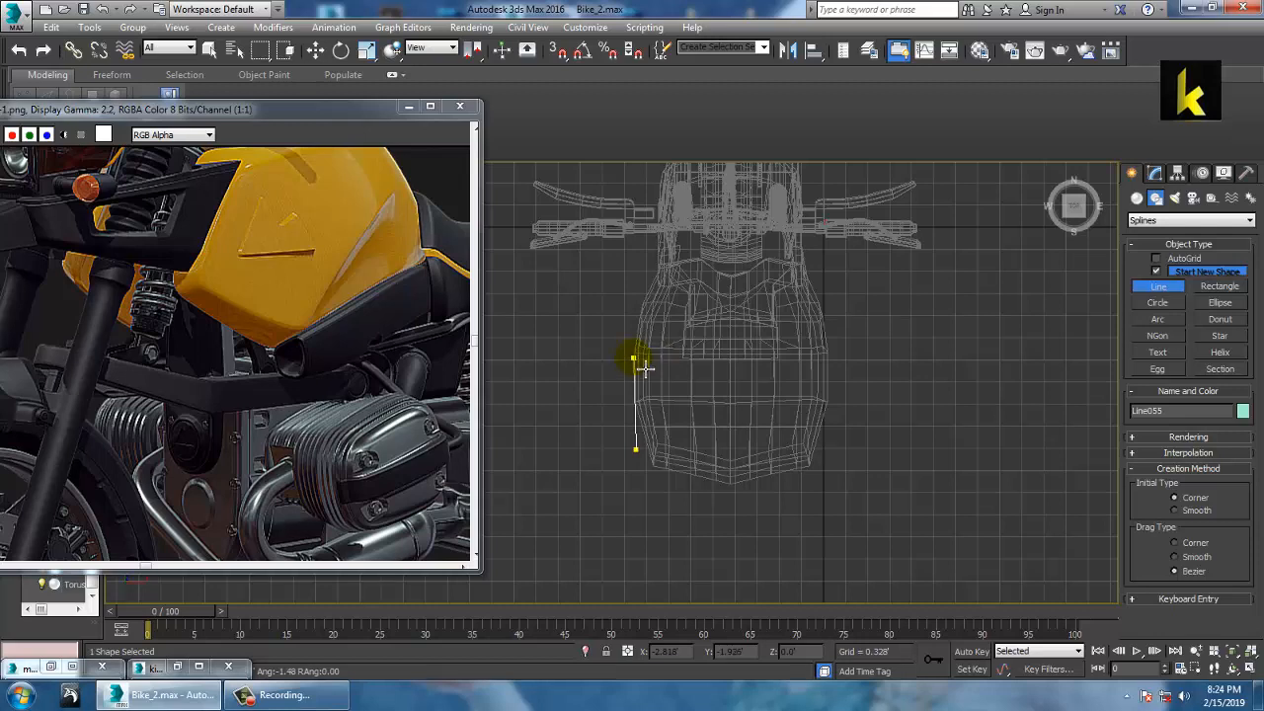
{"action": "left_click", "coordinate": [644, 367]}
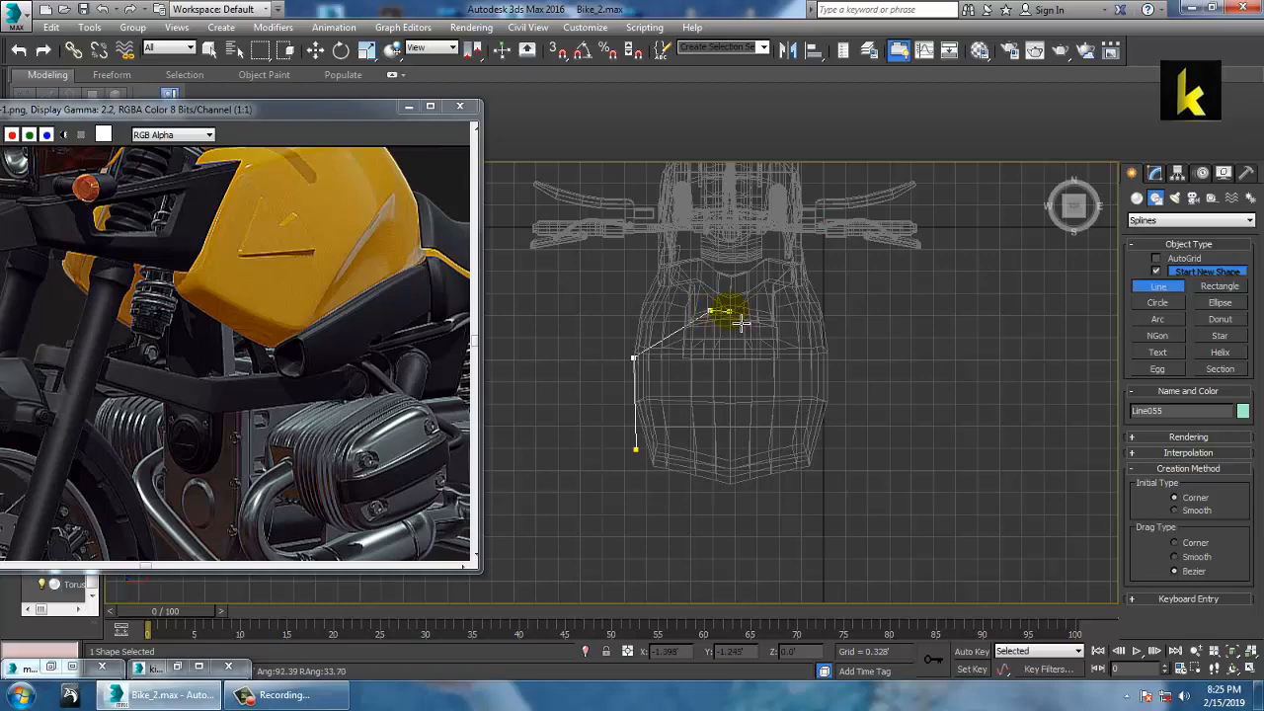
{"action": "left_click", "coordinate": [741, 322]}
{"action": "right_click", "coordinate": [741, 322]}
{"action": "right_click", "coordinate": [961, 362]}
Shift the line's side corner vertex slightly along X and select its rear end vertex.
{"action": "scroll", "coordinate": [889, 354], "scroll_direction": "up", "scroll_amount": 2}
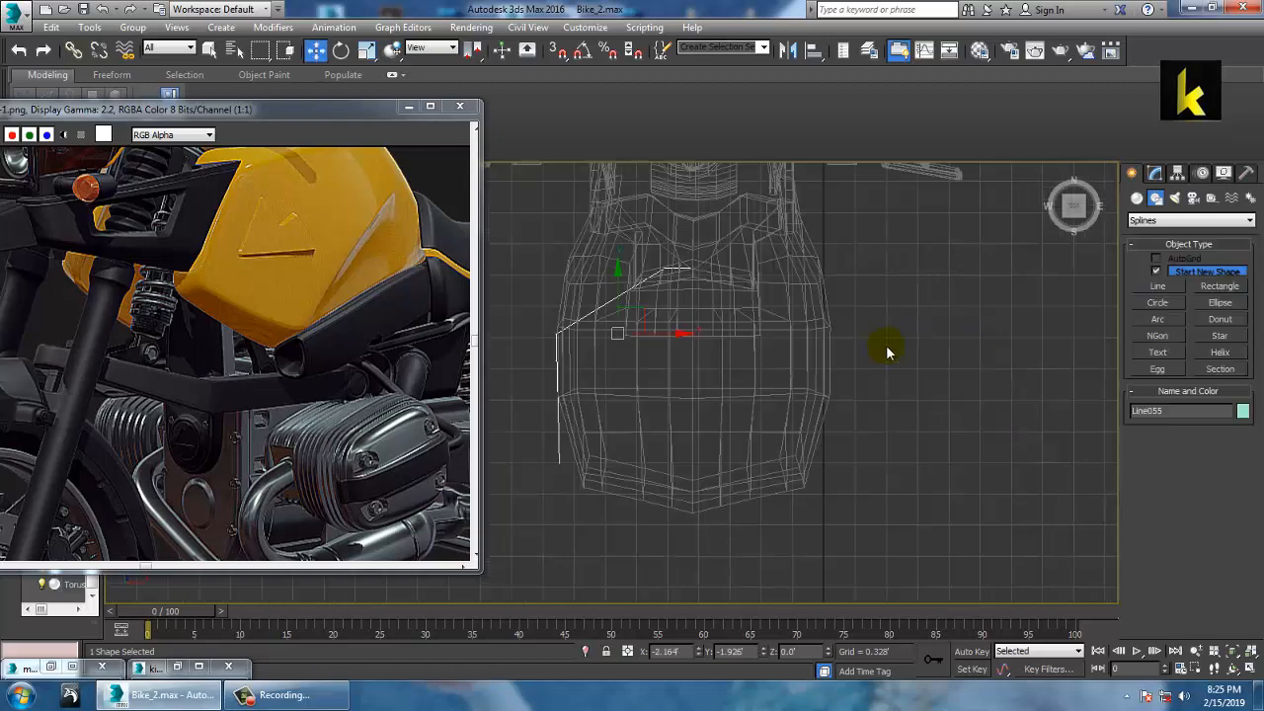
{"action": "key", "text": "1"}
{"action": "mouse_move", "coordinate": [885, 352]}
{"action": "middle_mouse_down"}
{"action": "mouse_move", "coordinate": [874, 360]}
{"action": "mouse_move", "coordinate": [902, 370]}
{"action": "middle_mouse_up"}
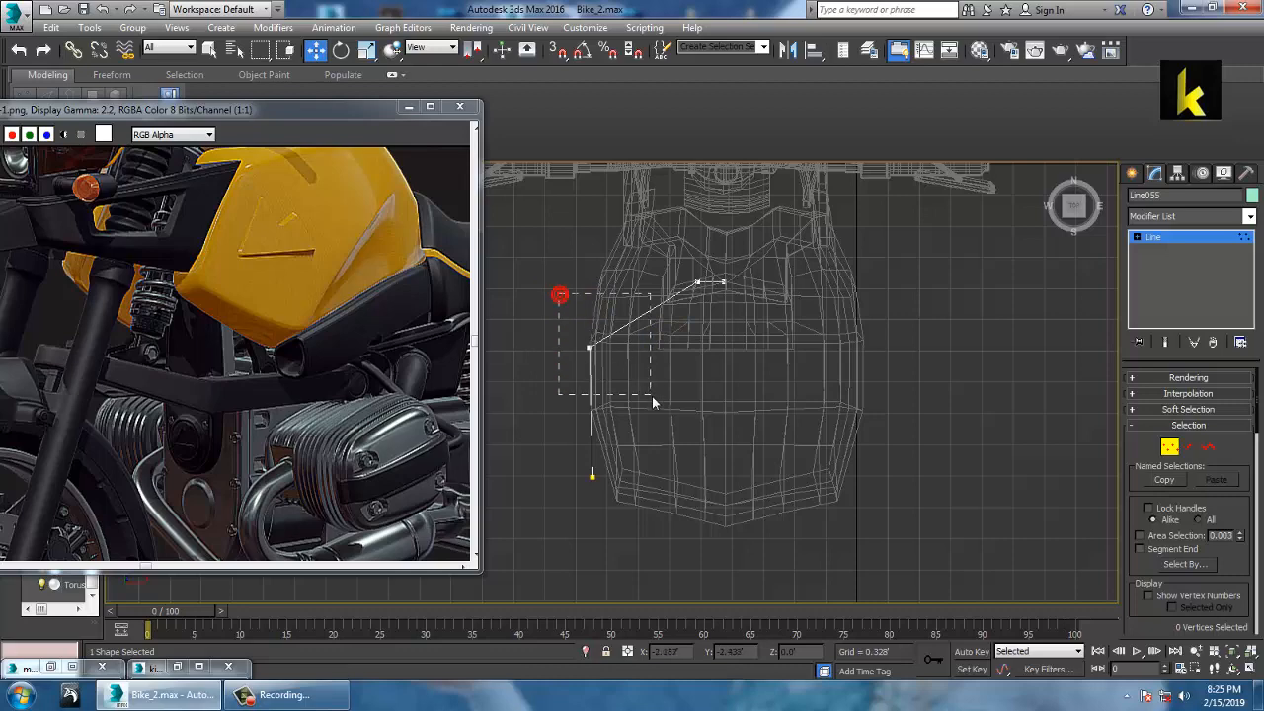
{"action": "left_click_drag", "start_coordinate": [651, 402], "coordinate": [652, 402]}
{"action": "left_click_drag", "start_coordinate": [640, 352], "coordinate": [647, 351]}
{"action": "left_click_drag", "start_coordinate": [534, 446], "coordinate": [661, 491]}
Display the line in the viewport as a rectangular bar with a length of 0.197' and a width of 0.209'.
{"action": "key", "text": "alt+w"}
{"action": "right_click", "coordinate": [846, 538]}
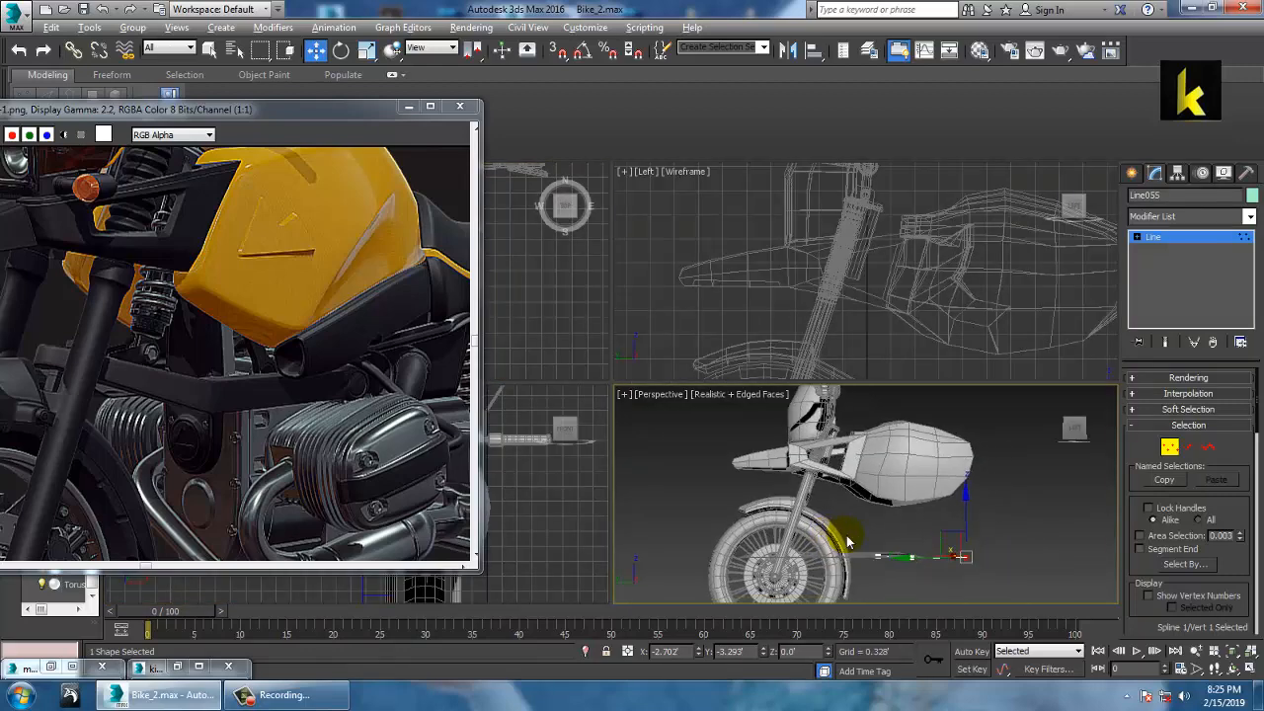
{"action": "key", "text": "alt+w"}
{"action": "middle_click_drag", "start_coordinate": [843, 536], "coordinate": [920, 491], "text": "alt"}
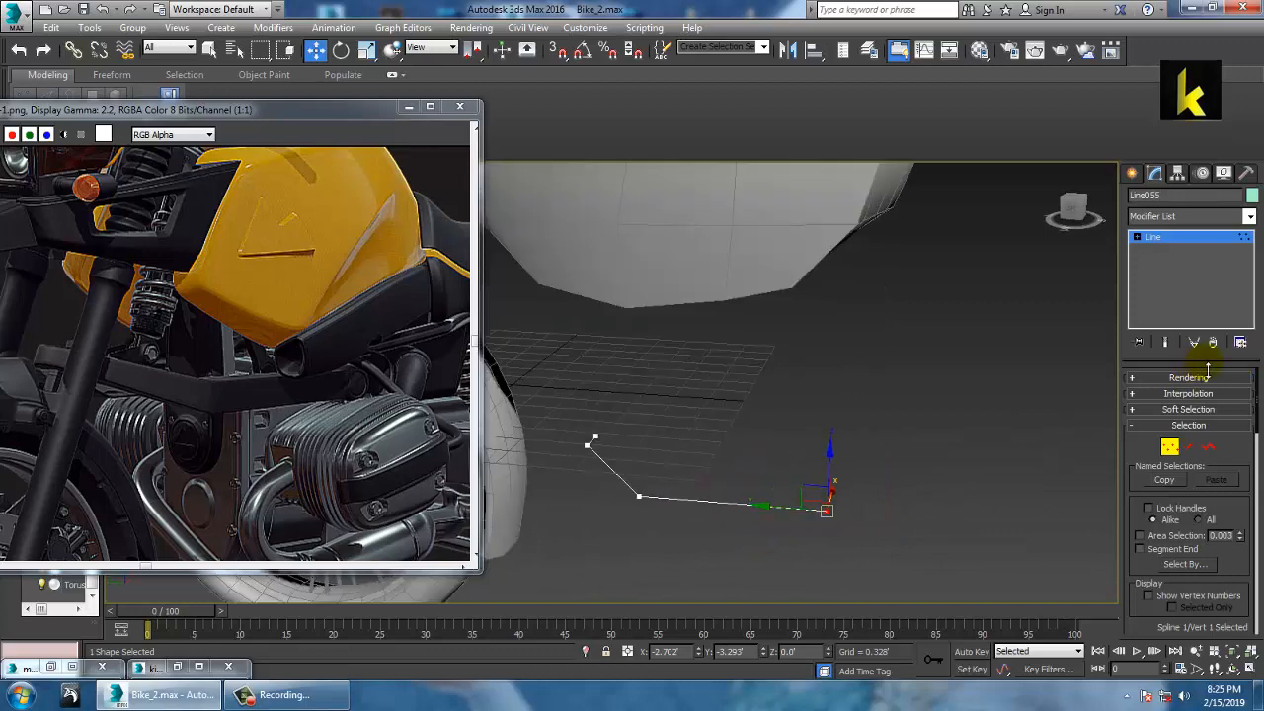
{"action": "left_click", "coordinate": [1166, 237]}
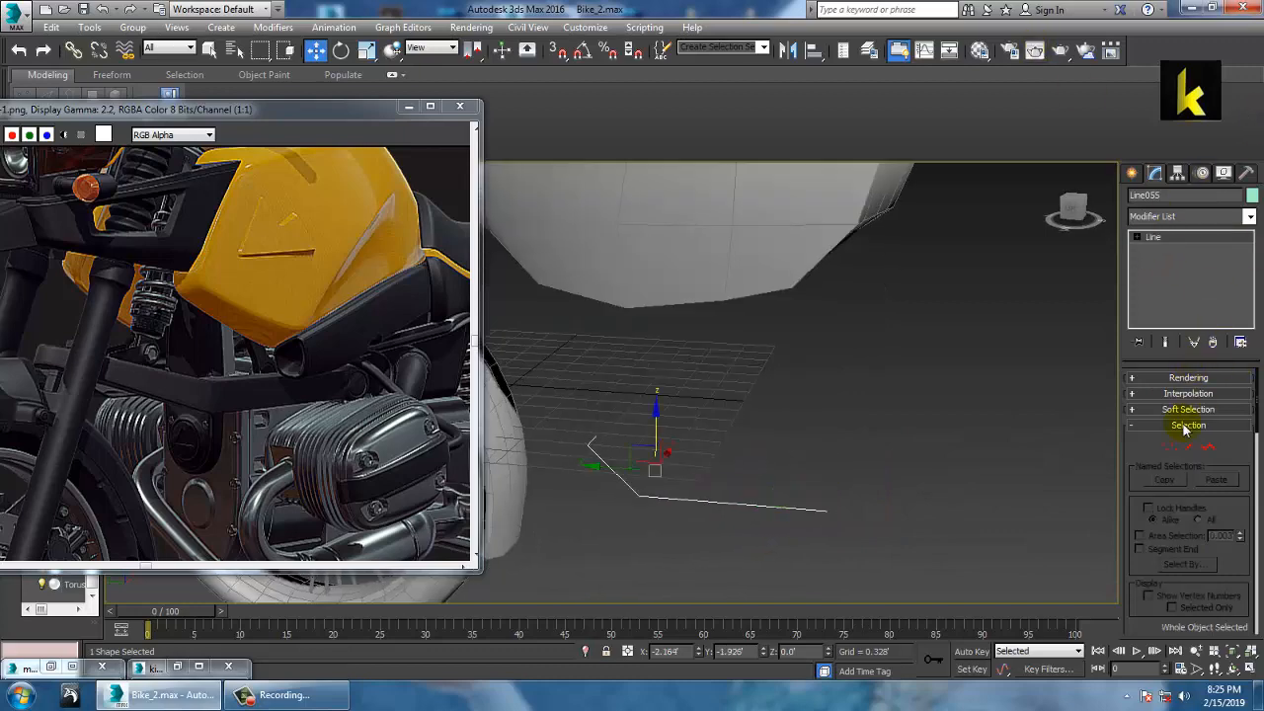
{"action": "left_click", "coordinate": [1163, 378]}
{"action": "left_click", "coordinate": [1163, 402]}
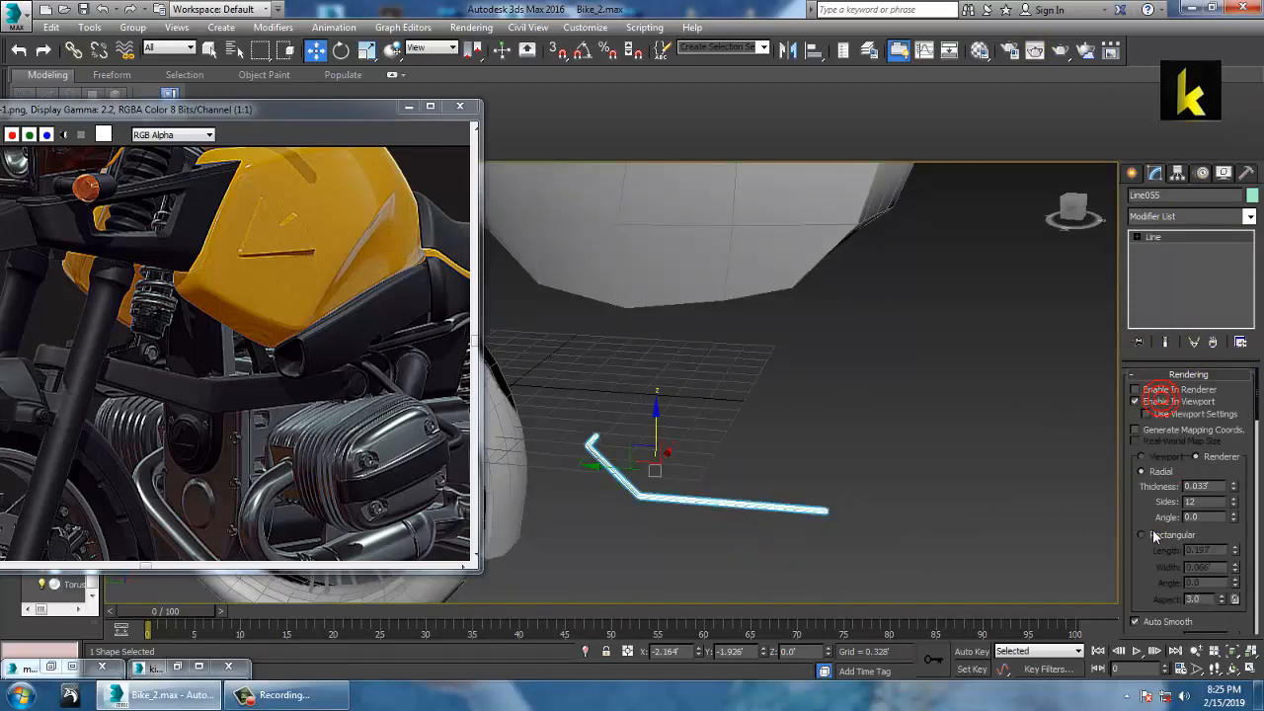
{"action": "left_click", "coordinate": [1163, 536]}
{"action": "middle_click_drag", "start_coordinate": [917, 524], "coordinate": [878, 316], "text": "alt"}
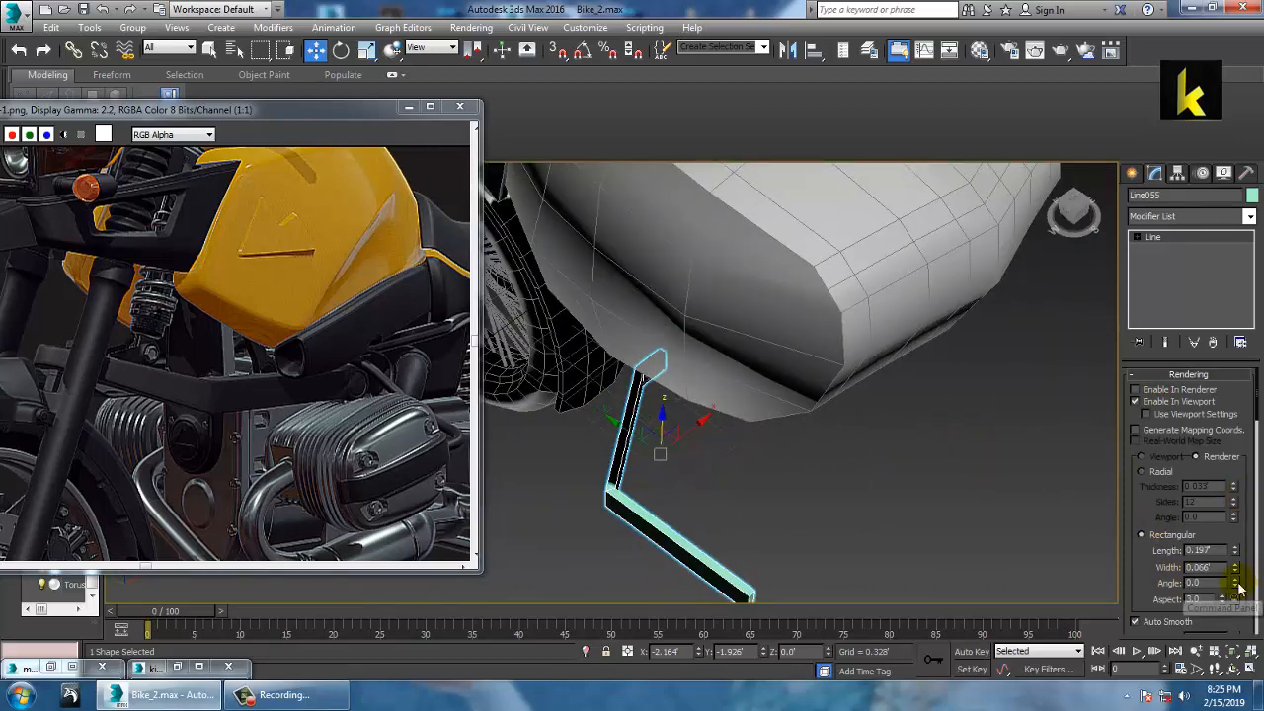
{"action": "left_click_drag", "start_coordinate": [1234, 569], "coordinate": [1196, 402]}
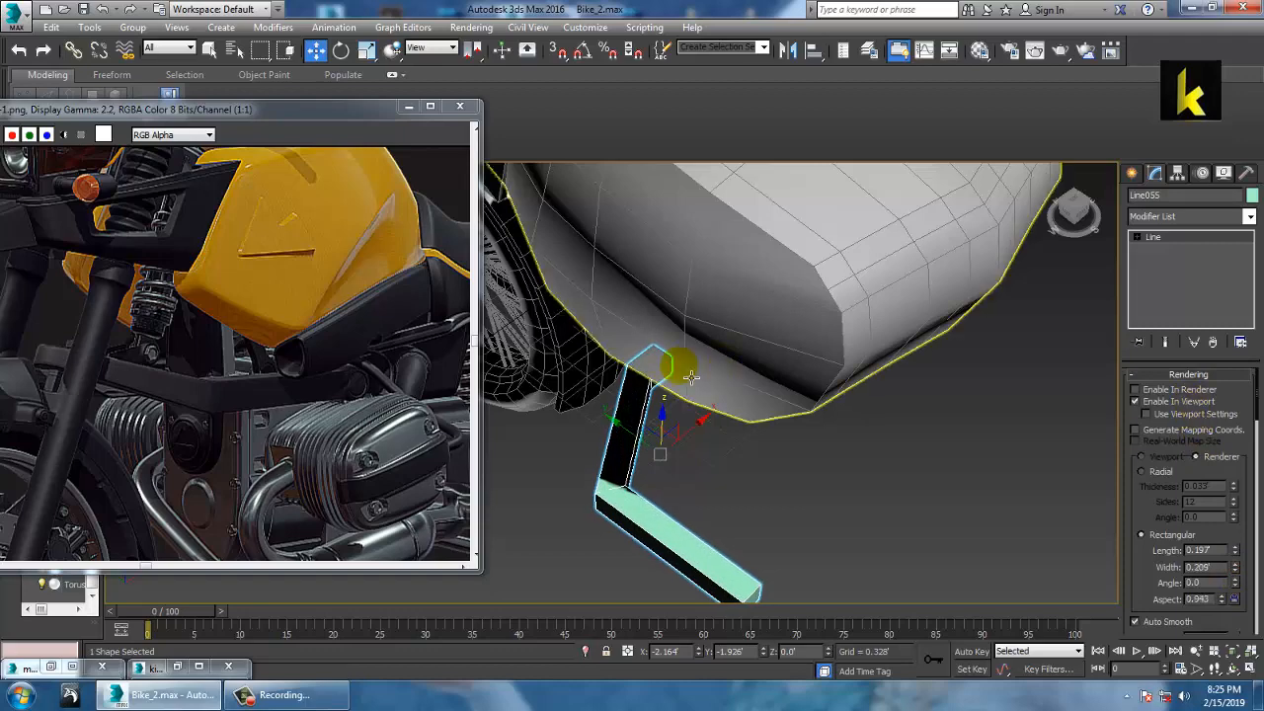
Check the rectangular bar's position against the tank in the Left and Top views.
{"action": "key", "text": "alt+w"}
{"action": "middle_click", "coordinate": [585, 320]}
{"action": "middle_click", "coordinate": [791, 308]}
{"action": "key", "text": "alt+w"}
{"action": "middle_click_drag", "start_coordinate": [797, 280], "coordinate": [824, 136]}
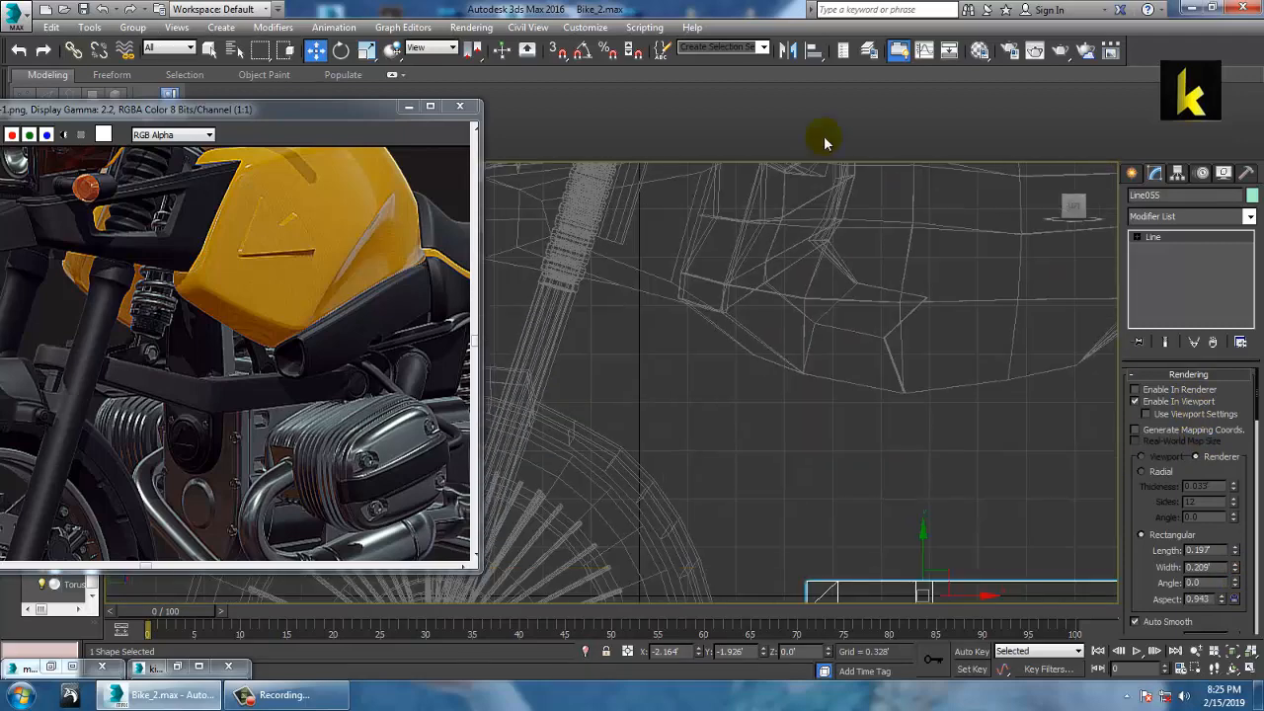
{"action": "scroll", "coordinate": [849, 291], "scroll_direction": "down", "scroll_amount": 5}
{"action": "scroll", "coordinate": [861, 365], "scroll_direction": "up", "scroll_amount": 5}
{"action": "key", "text": "alt+w"}
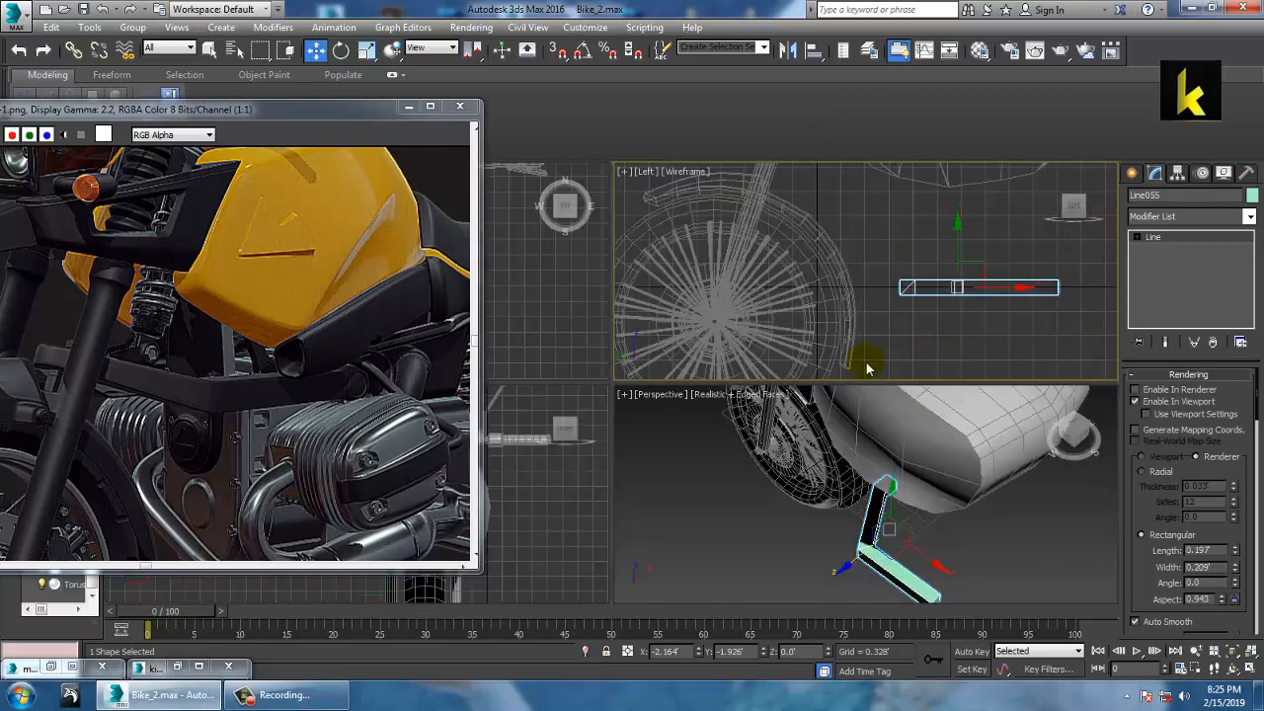
{"action": "middle_click", "coordinate": [580, 291]}
{"action": "key", "text": "alt+w"}
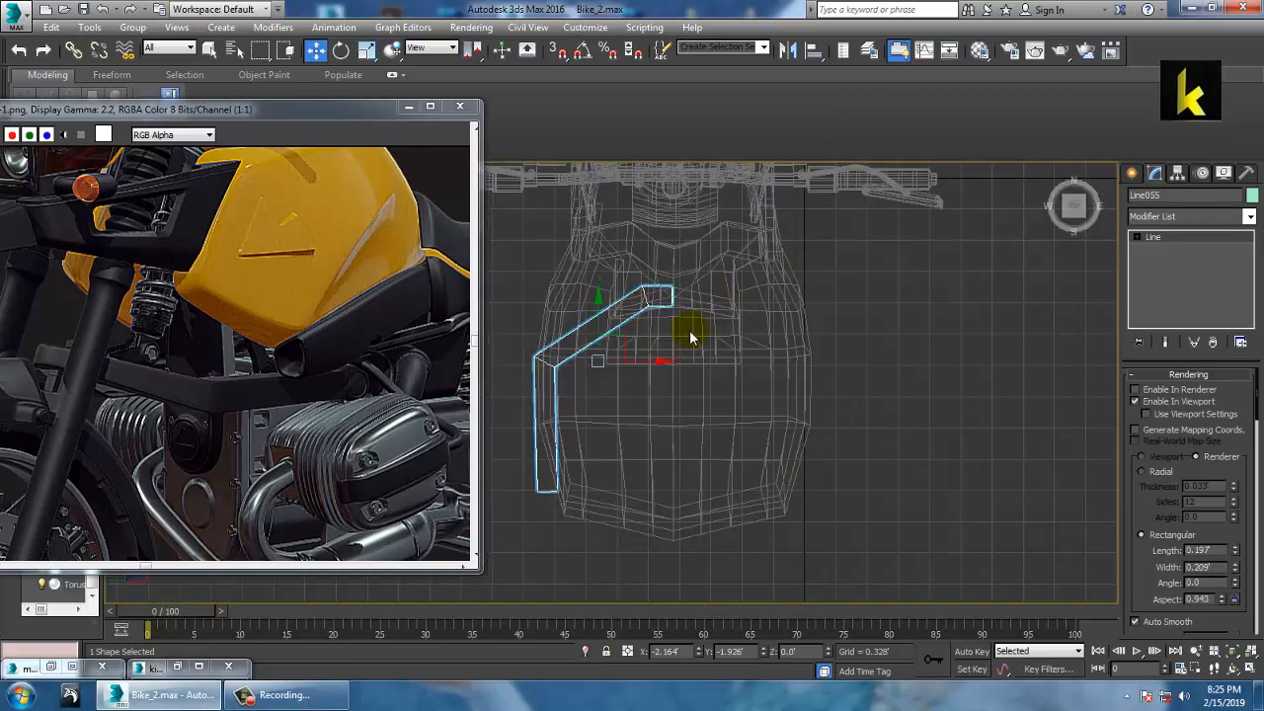
{"action": "middle_click_drag", "start_coordinate": [692, 337], "coordinate": [770, 308]}
{"action": "scroll", "coordinate": [724, 395], "scroll_direction": "up", "scroll_amount": 4}
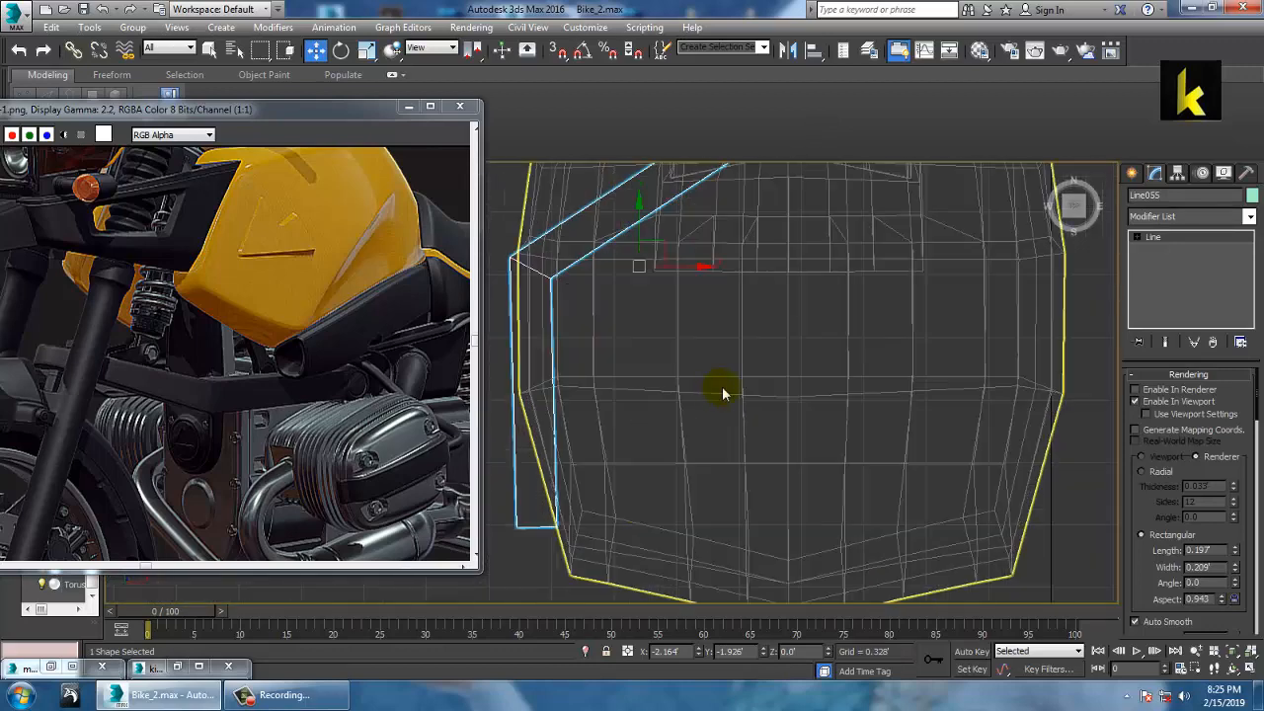
{"action": "key", "text": "1"}
{"action": "mouse_move", "coordinate": [508, 503]}
{"action": "left_mouse_down"}
{"action": "mouse_move", "coordinate": [568, 550]}
{"action": "mouse_move", "coordinate": [547, 544]}
{"action": "left_mouse_up"}
{"action": "left_click", "coordinate": [1170, 238]}
Add a Symmetry modifier to the frame bar.
{"action": "scroll", "coordinate": [883, 333], "scroll_direction": "down", "scroll_amount": 5}
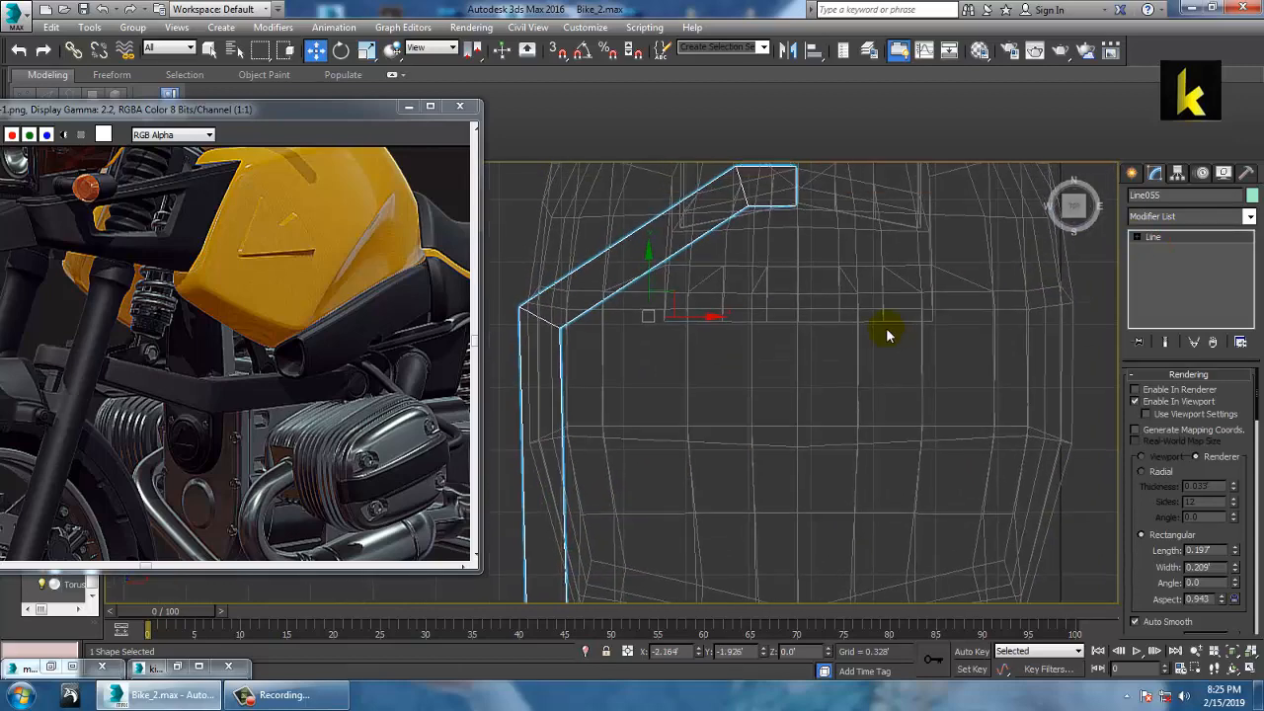
{"action": "left_click", "coordinate": [1250, 217]}
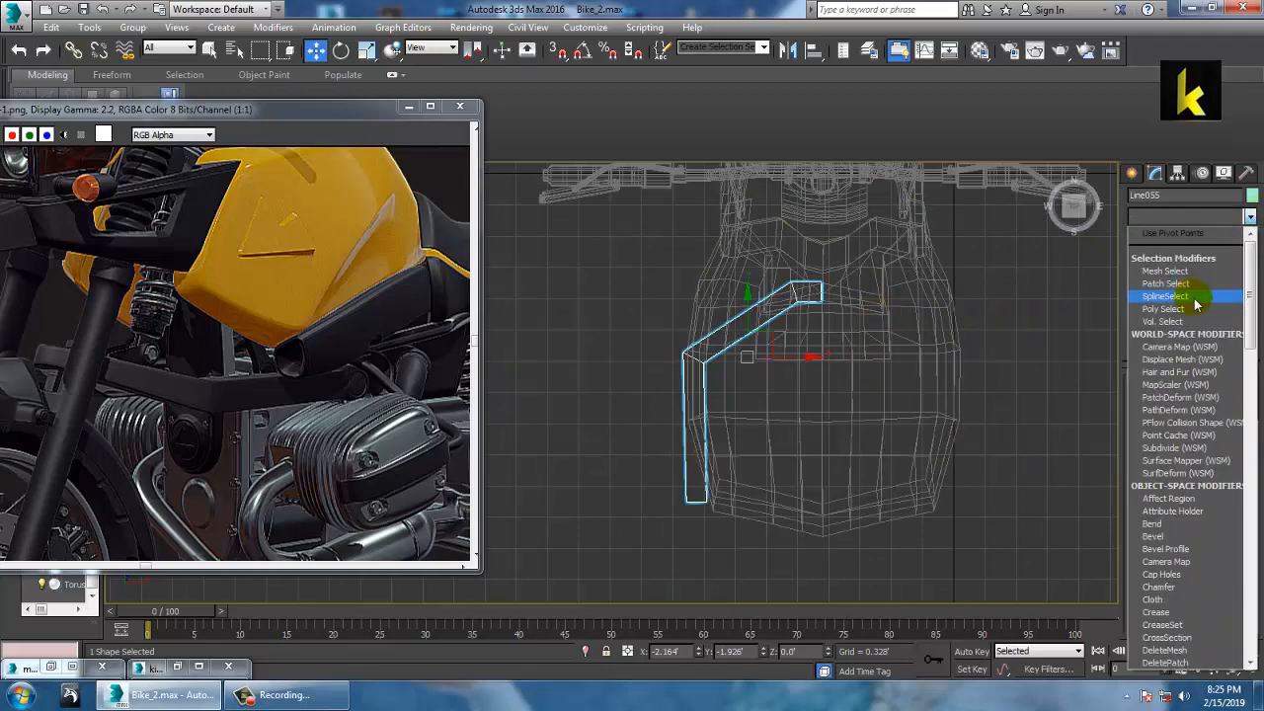
{"action": "type", "text": "sy"}
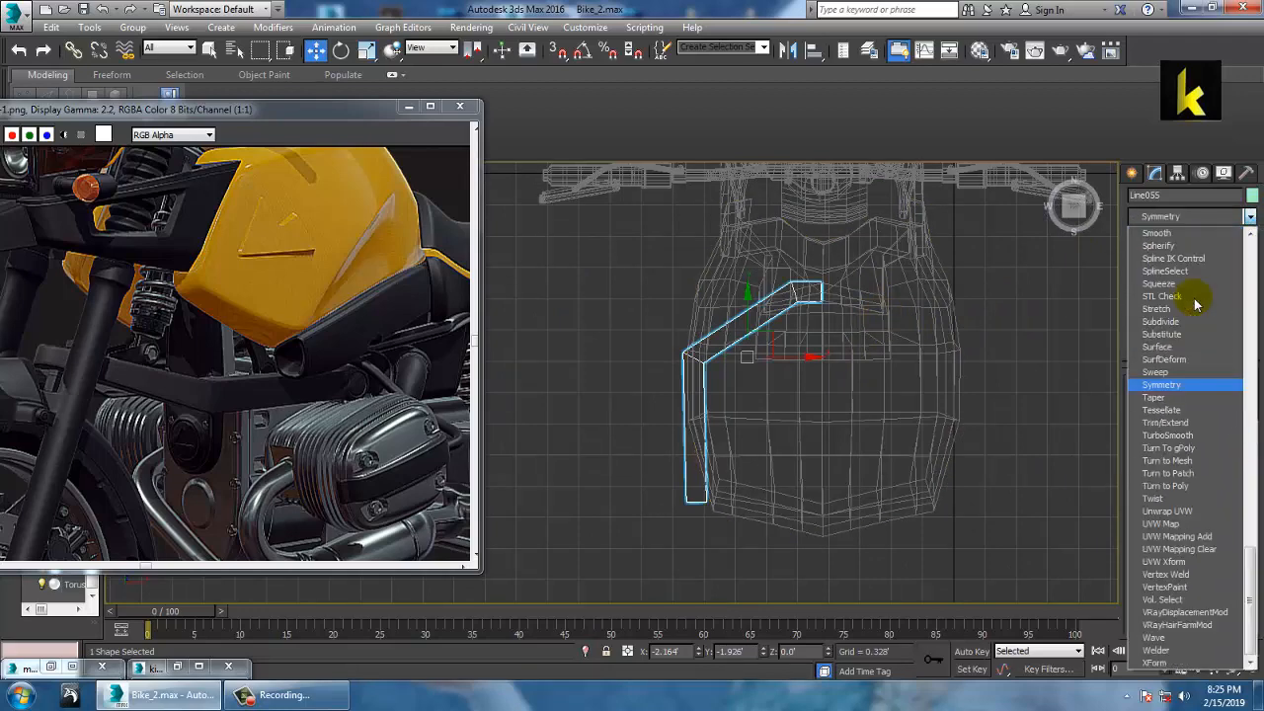
{"action": "key", "text": "Return"}
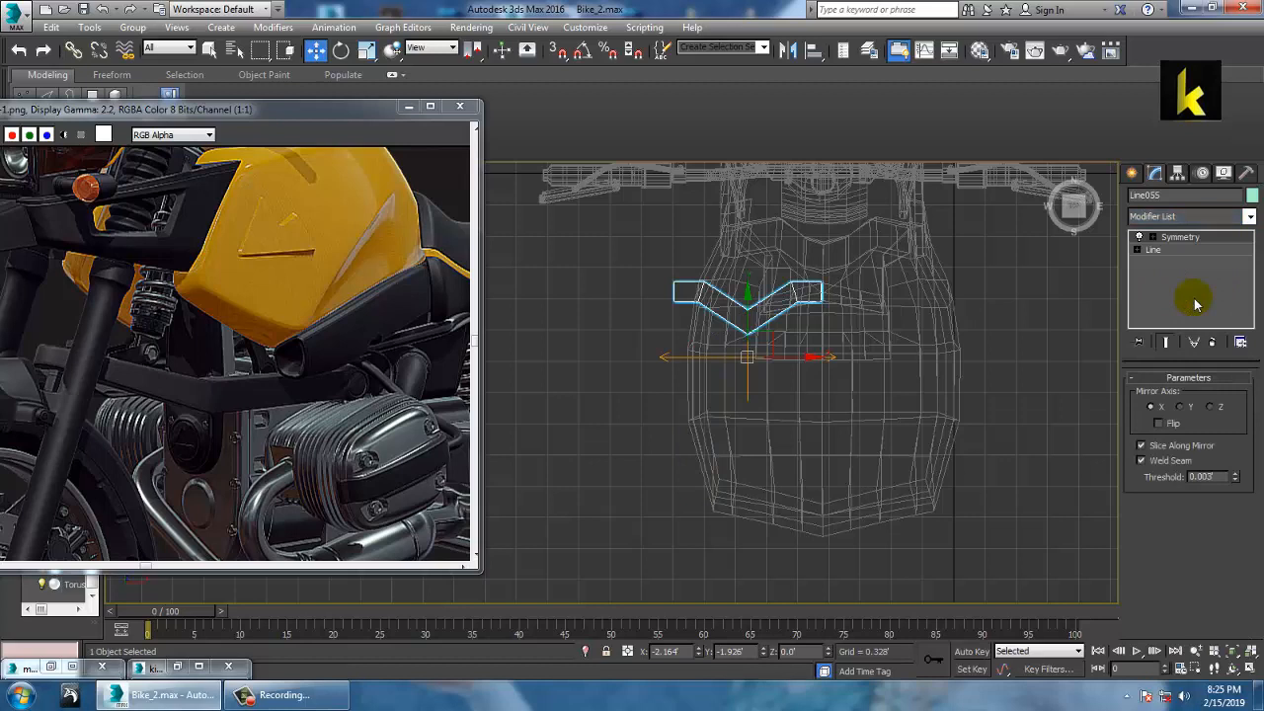
Flip the symmetry on the X axis, move its mirror plane to the tank's centreline, and check the bar in perspective.
{"action": "left_click", "coordinate": [1152, 238]}
{"action": "left_click", "coordinate": [1165, 251]}
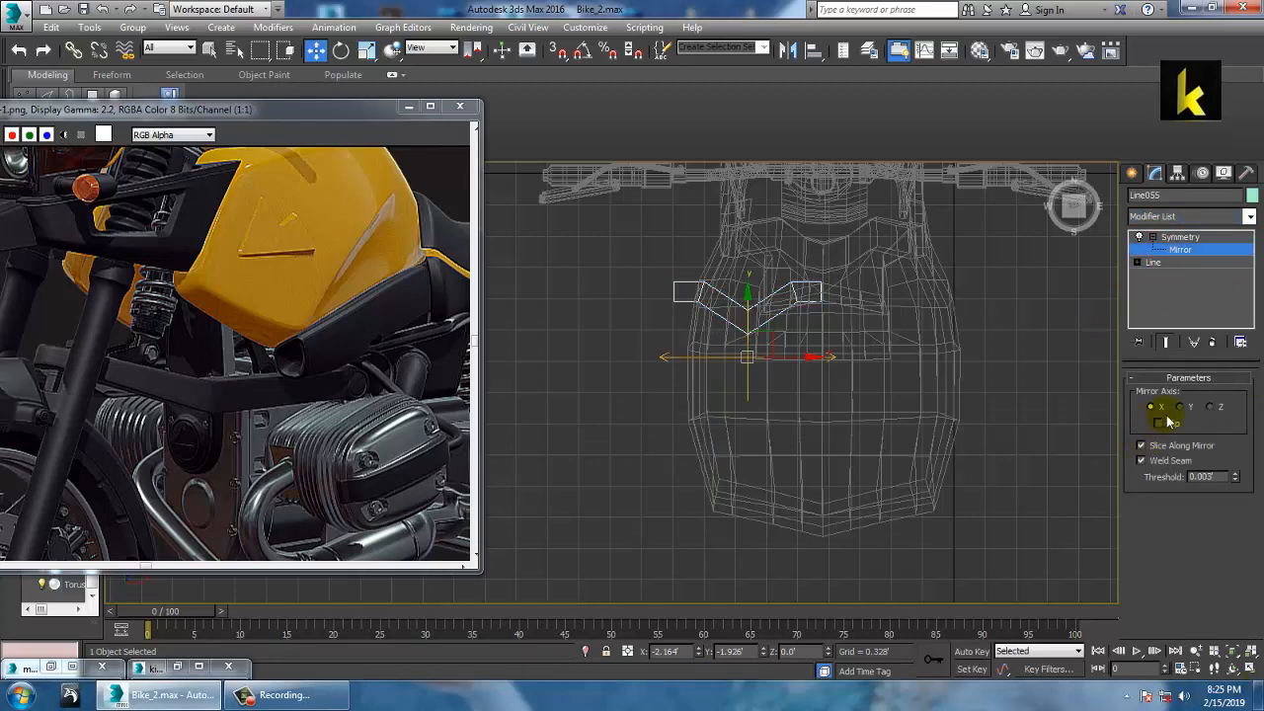
{"action": "left_click", "coordinate": [1159, 423]}
{"action": "left_click_drag", "start_coordinate": [818, 366], "coordinate": [889, 367]}
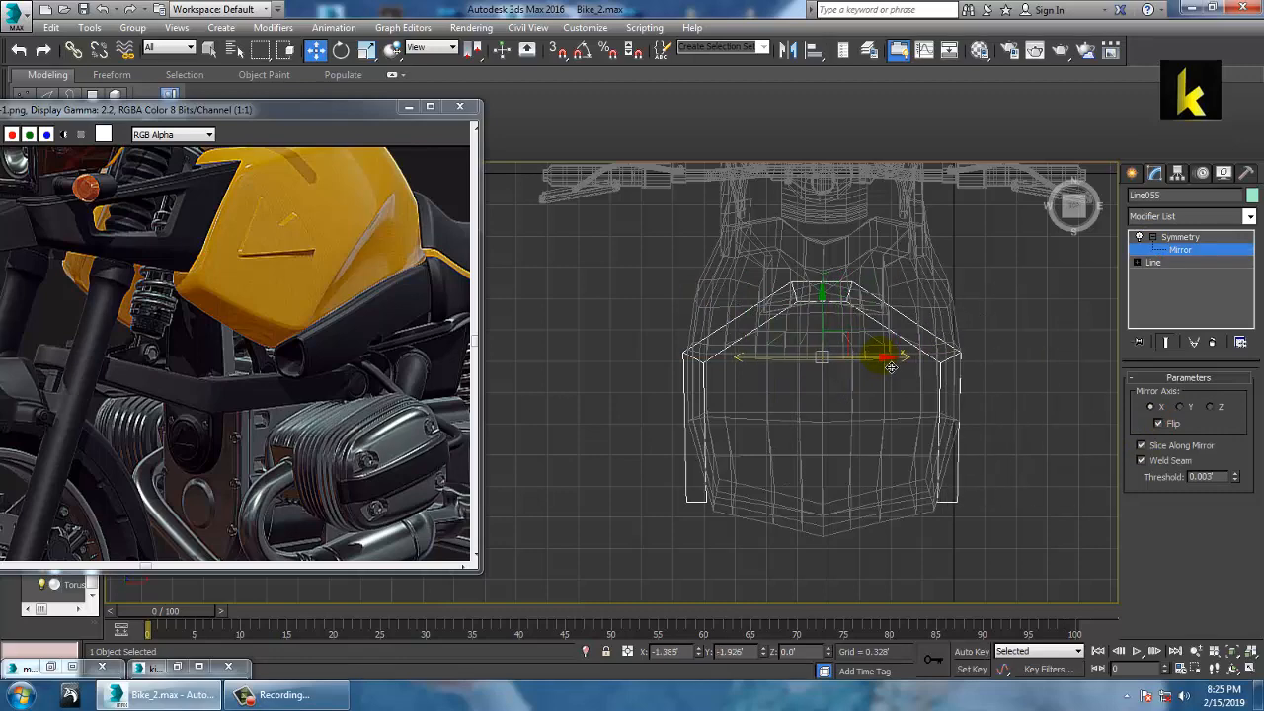
{"action": "key", "text": "alt+w"}
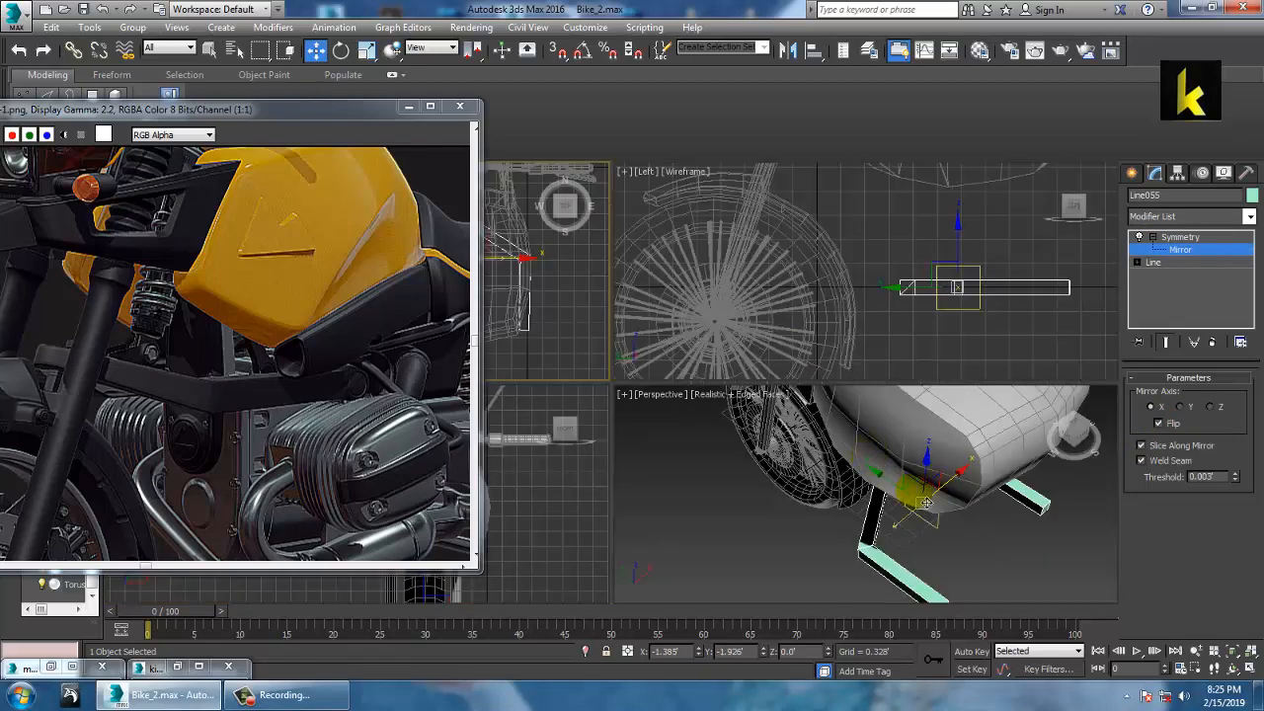
{"action": "middle_click", "coordinate": [894, 493]}
{"action": "key", "text": "alt+w"}
{"action": "middle_click_drag", "start_coordinate": [893, 493], "coordinate": [882, 442], "text": "alt"}
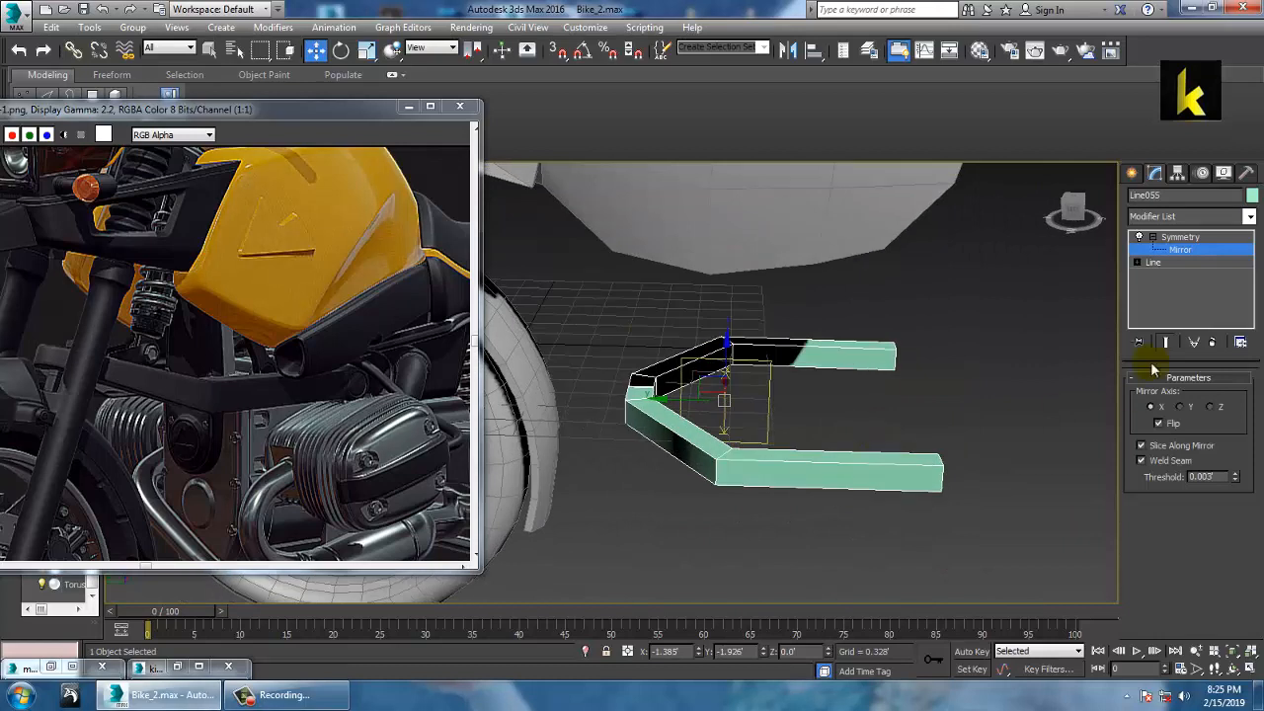
Show the mirrored result while editing the line's vertices and raise the frame bar's front vertex by about 0.25'.
{"action": "left_click", "coordinate": [1153, 262]}
{"action": "left_click", "coordinate": [1136, 261]}
{"action": "left_click", "coordinate": [1166, 275]}
{"action": "left_click", "coordinate": [1163, 342]}
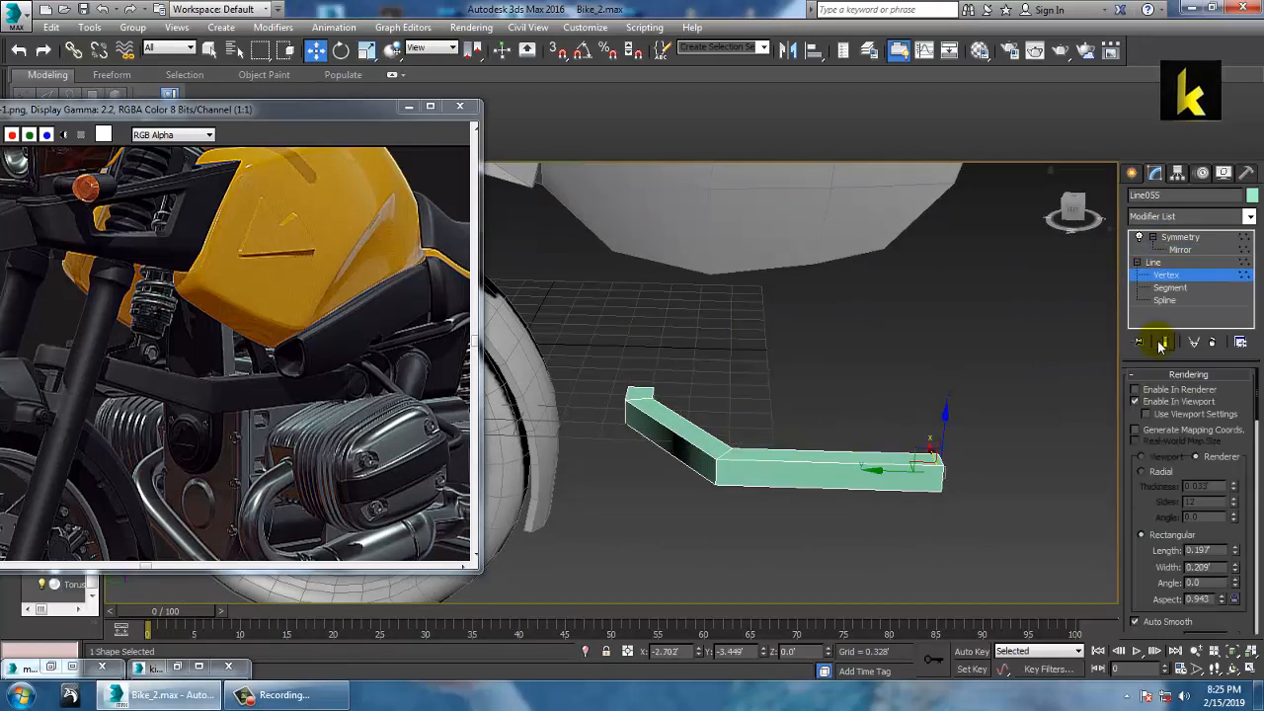
{"action": "left_click", "coordinate": [1166, 342]}
{"action": "left_click_drag", "start_coordinate": [596, 342], "coordinate": [675, 460]}
{"action": "middle_click_drag", "start_coordinate": [675, 460], "coordinate": [687, 354], "text": "alt"}
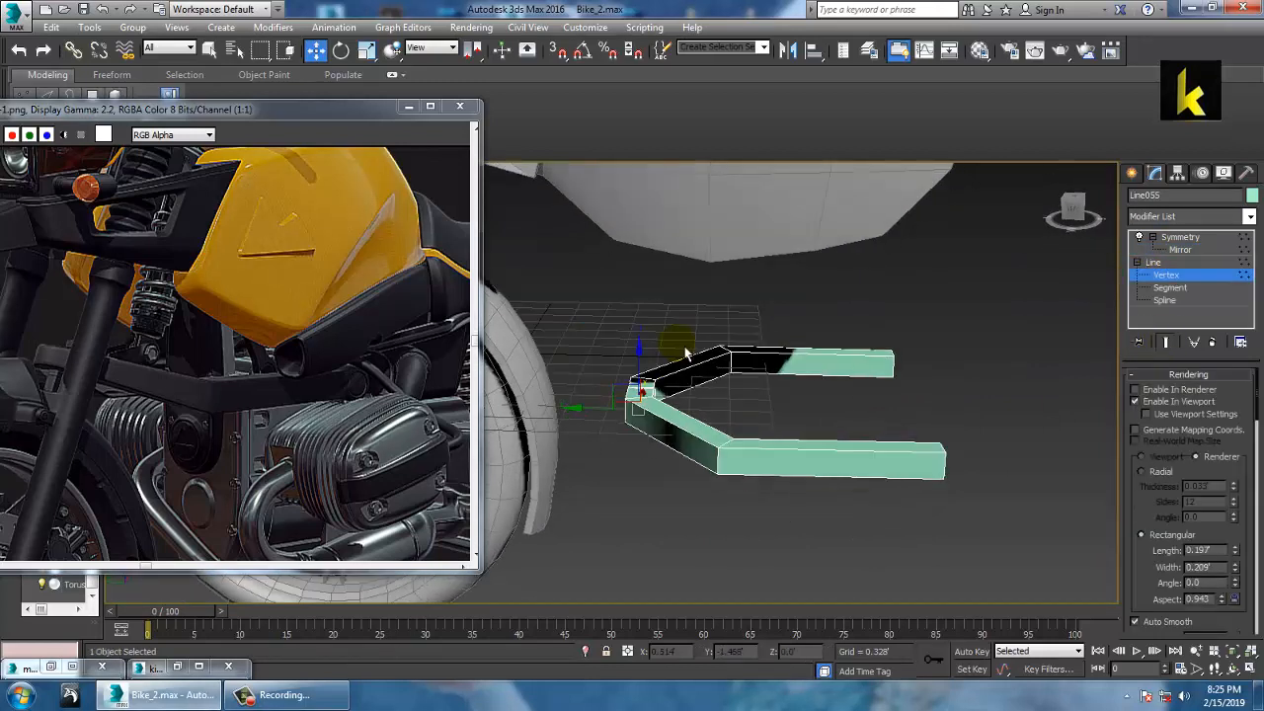
{"action": "left_click_drag", "start_coordinate": [644, 363], "coordinate": [652, 338]}
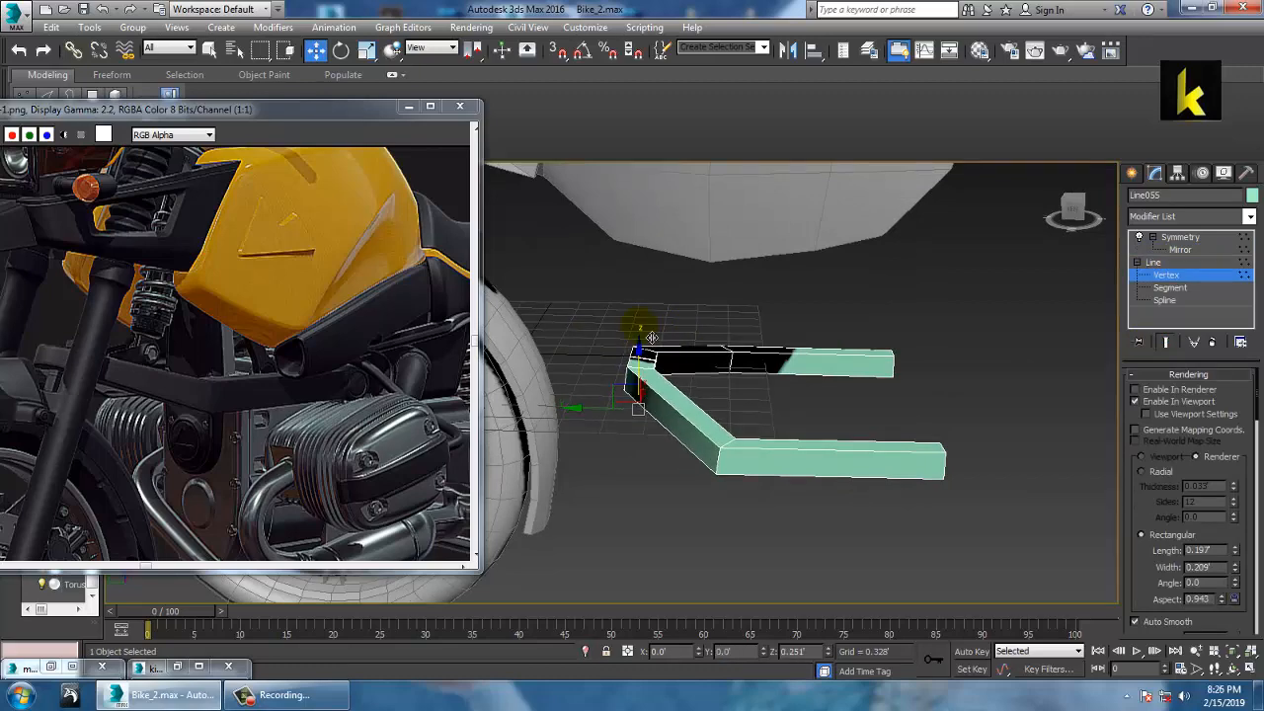
{"action": "scroll", "coordinate": [652, 337], "scroll_direction": "down", "scroll_amount": 5}
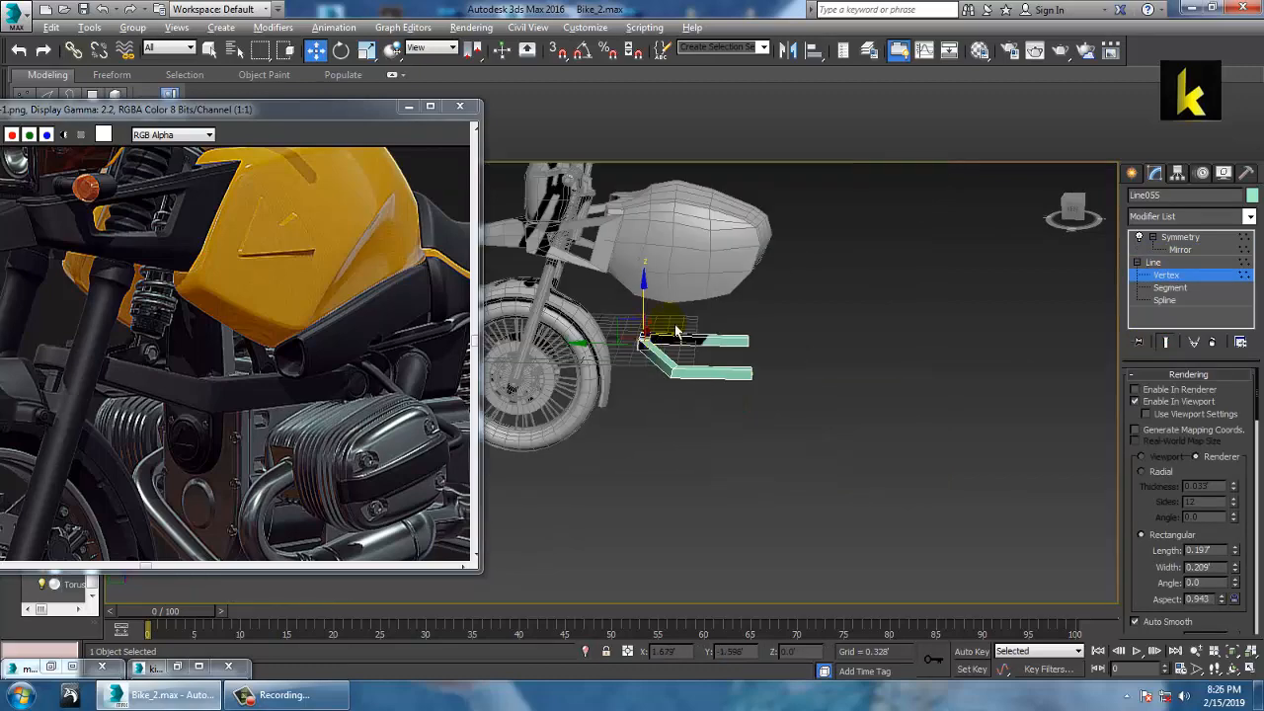
{"action": "middle_click_drag", "start_coordinate": [739, 385], "coordinate": [734, 346], "text": "alt"}
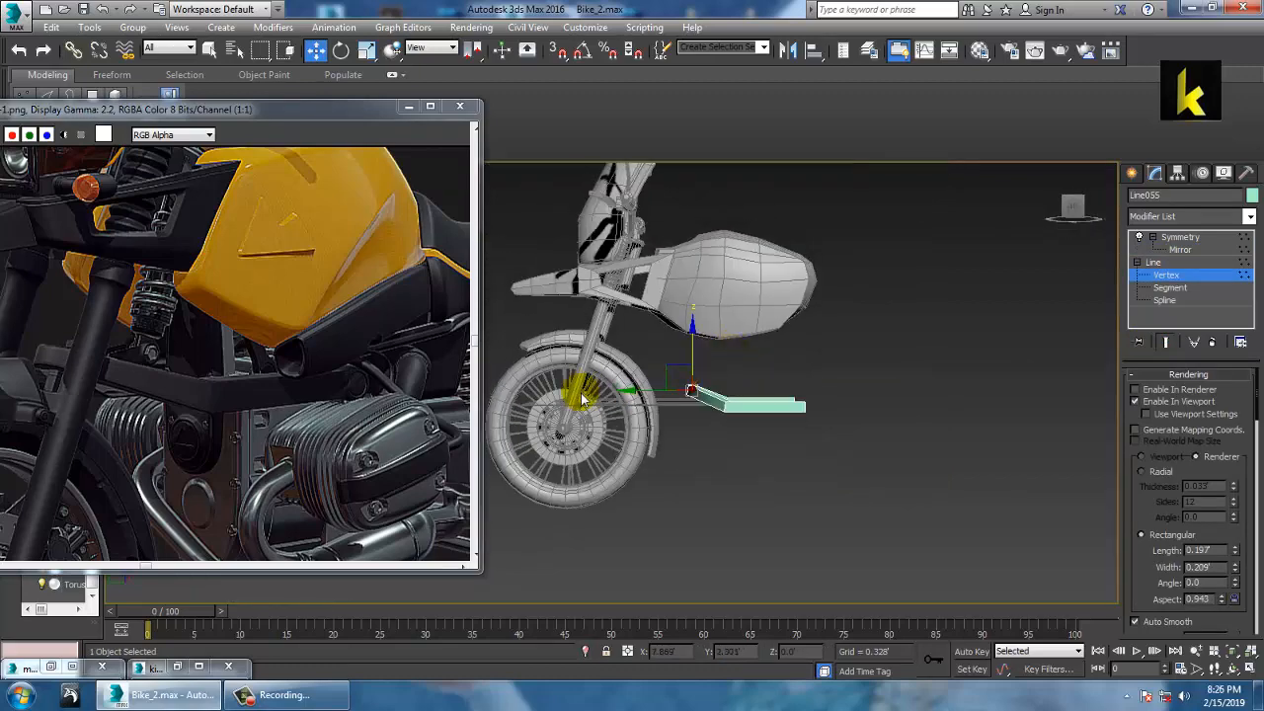
Move the whole frame bar up and forward beneath the tank, to about Y -0.499' and Z 1.173'.
{"action": "left_click", "coordinate": [1163, 262]}
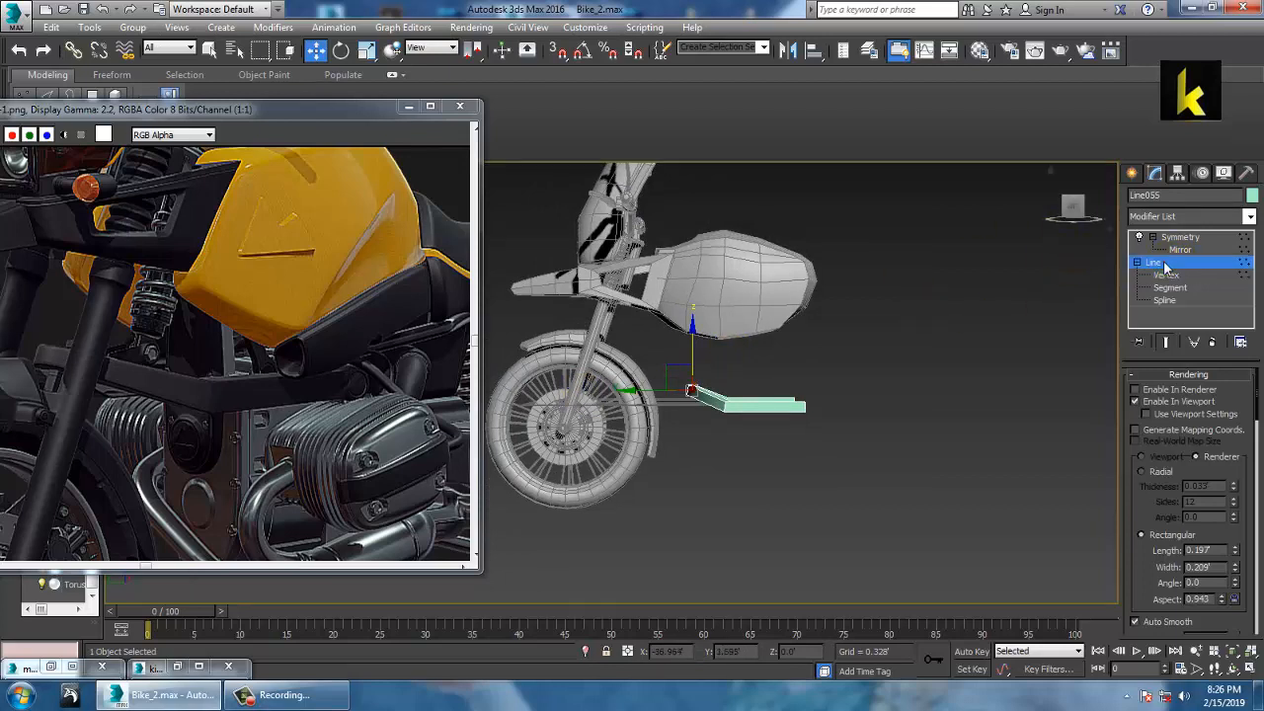
{"action": "left_click_drag", "start_coordinate": [766, 357], "coordinate": [795, 473]}
{"action": "left_click_drag", "start_coordinate": [717, 383], "coordinate": [717, 345]}
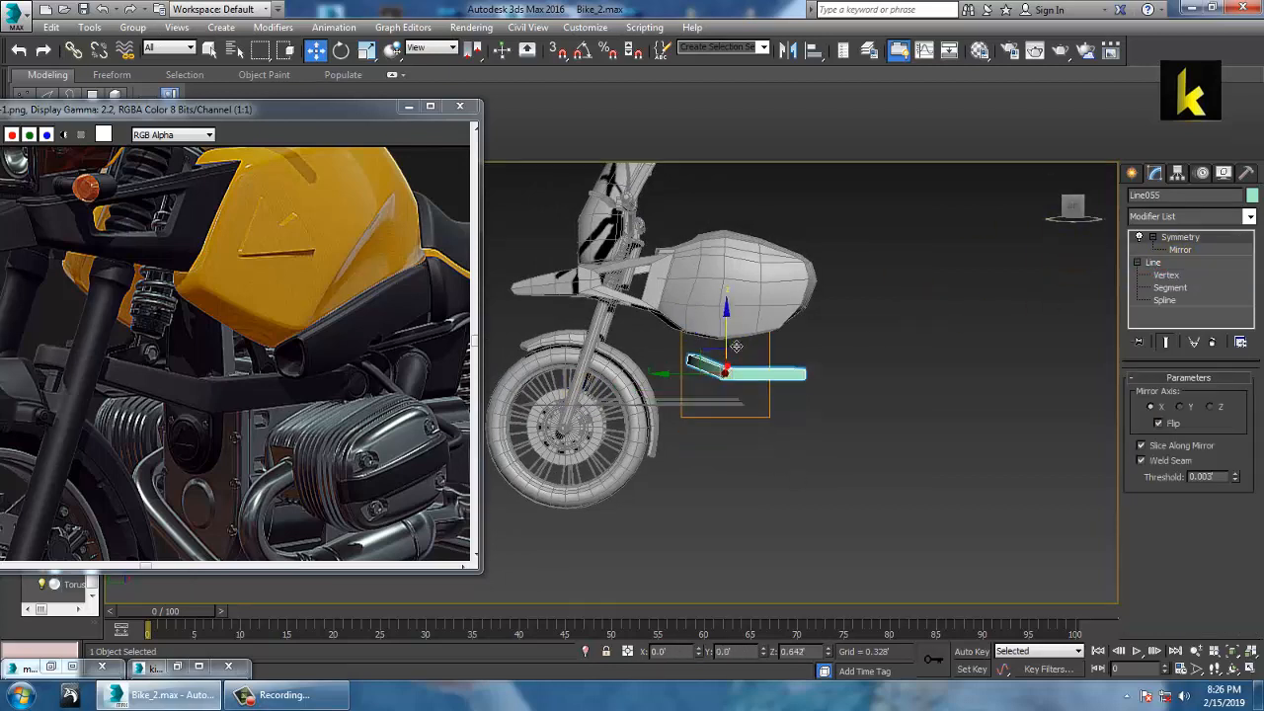
{"action": "left_click_drag", "start_coordinate": [676, 385], "coordinate": [654, 371]}
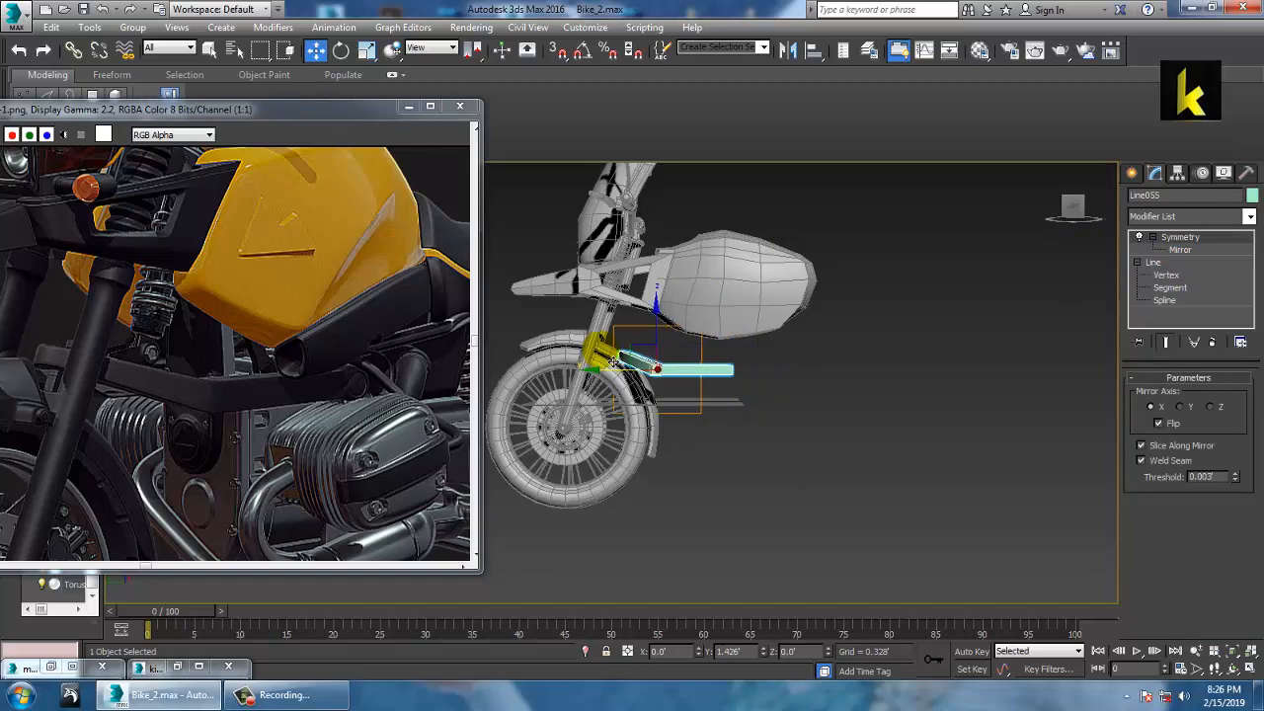
{"action": "middle_click_drag", "start_coordinate": [612, 362], "coordinate": [731, 367], "text": "alt"}
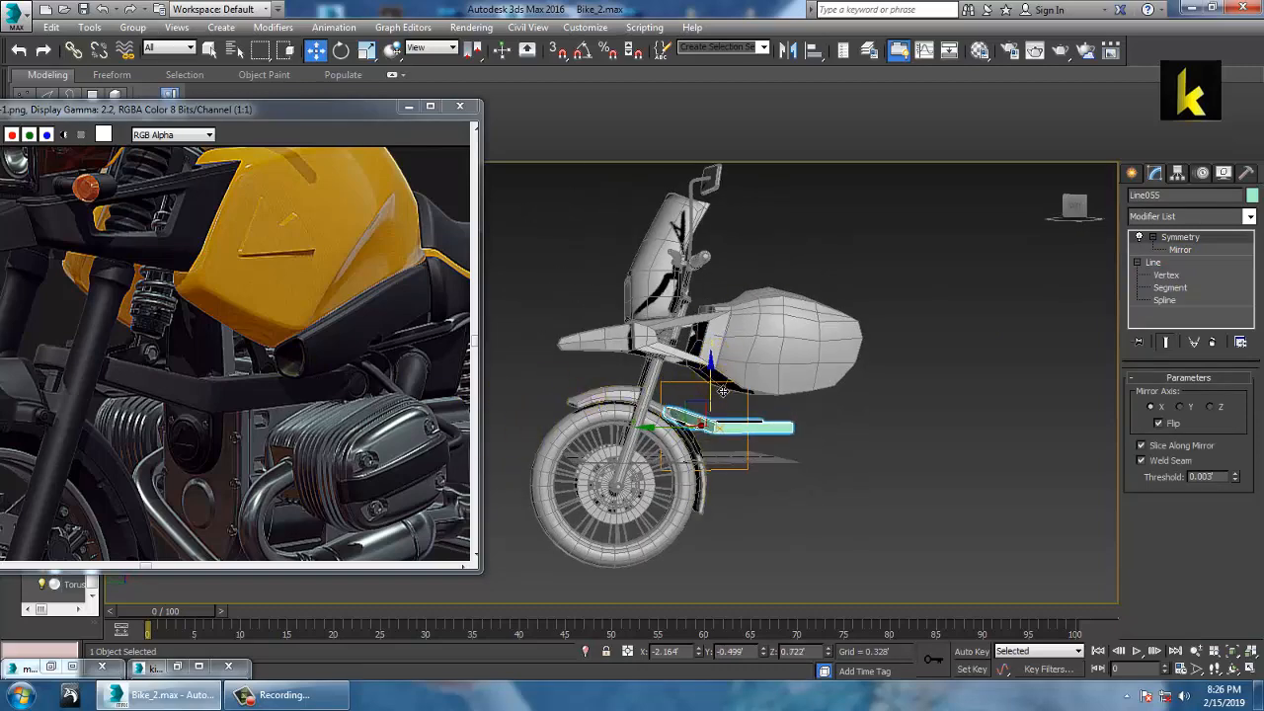
{"action": "mouse_move", "coordinate": [762, 395]}
{"action": "middle_mouse_down", "text": "alt"}
{"action": "mouse_move", "coordinate": [798, 412]}
{"action": "mouse_move", "coordinate": [590, 434]}
{"action": "mouse_move", "coordinate": [765, 432]}
{"action": "mouse_move", "coordinate": [759, 414]}
{"action": "middle_mouse_up", "text": "alt"}
In the Left view, pull the frame bar's front vertex forward toward the fork.
{"action": "key", "text": "alt+w"}
{"action": "key", "text": "alt+w"}
{"action": "middle_click_drag", "start_coordinate": [846, 348], "coordinate": [941, 412]}
{"action": "scroll", "coordinate": [941, 413], "scroll_direction": "down", "scroll_amount": 2}
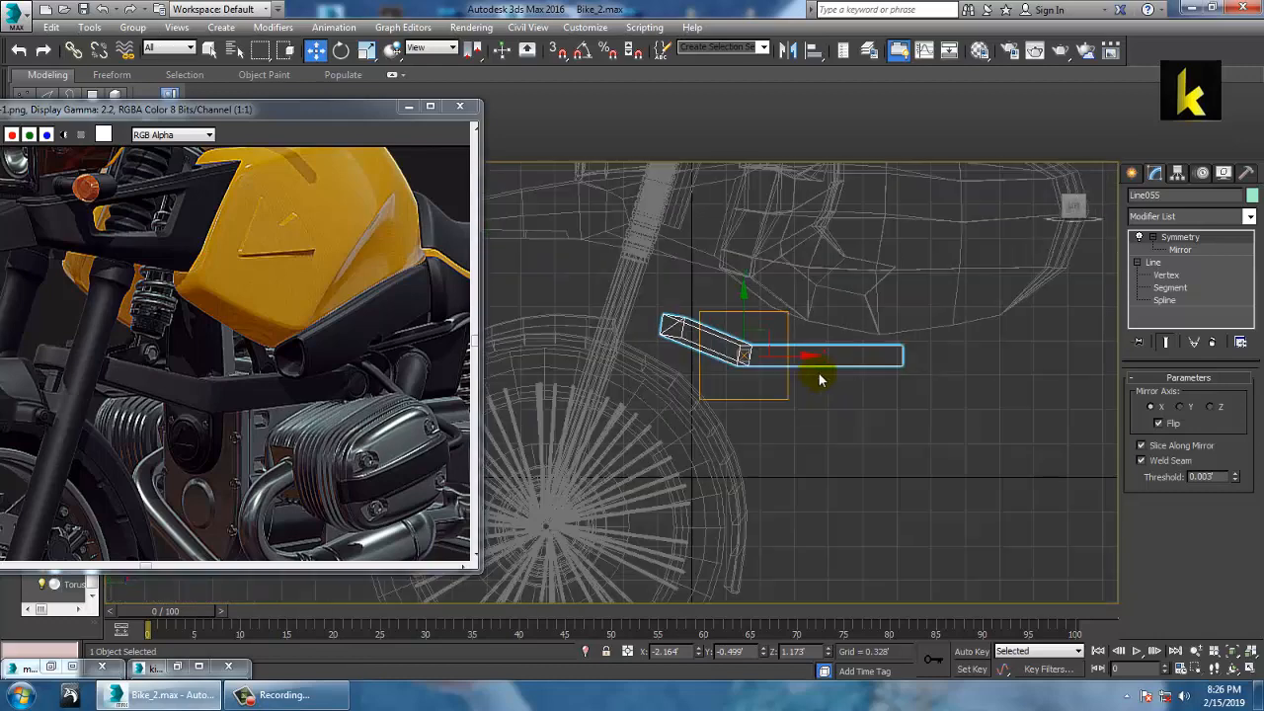
{"action": "middle_click_drag", "start_coordinate": [797, 384], "coordinate": [749, 386]}
{"action": "left_click_drag", "start_coordinate": [606, 307], "coordinate": [660, 362]}
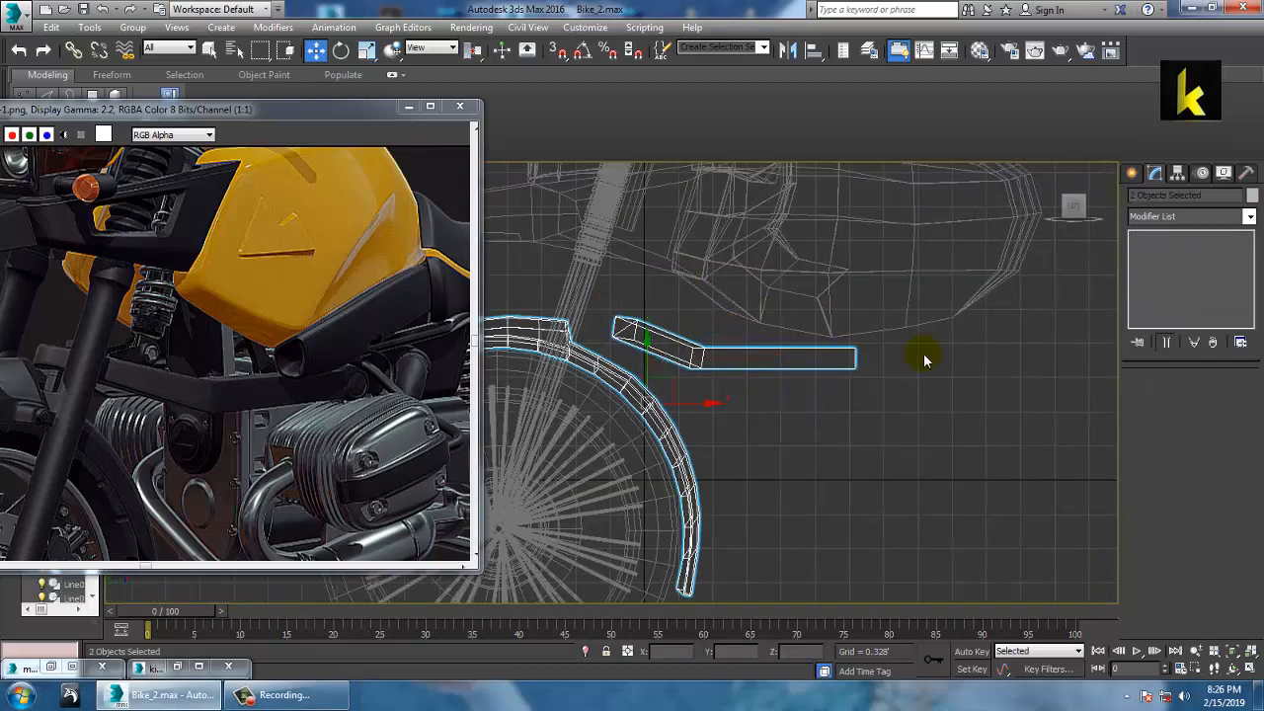
{"action": "left_click", "coordinate": [693, 356]}
{"action": "left_click", "coordinate": [1166, 274]}
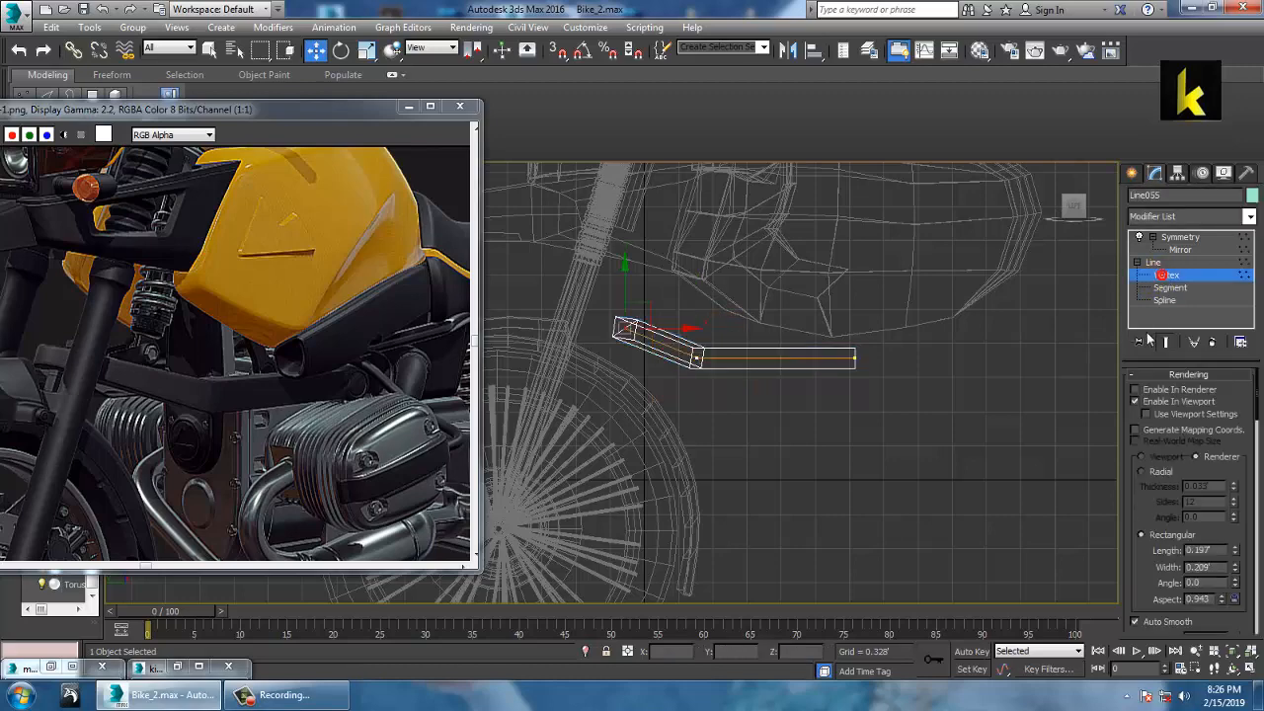
{"action": "left_click_drag", "start_coordinate": [649, 299], "coordinate": [630, 292]}
Extend the frame bar's rear end backward by moving its end vertex to about Y -2.309' and Z 1.143'.
{"action": "middle_click_drag", "start_coordinate": [799, 404], "coordinate": [753, 413]}
{"action": "left_click_drag", "start_coordinate": [765, 294], "coordinate": [846, 405]}
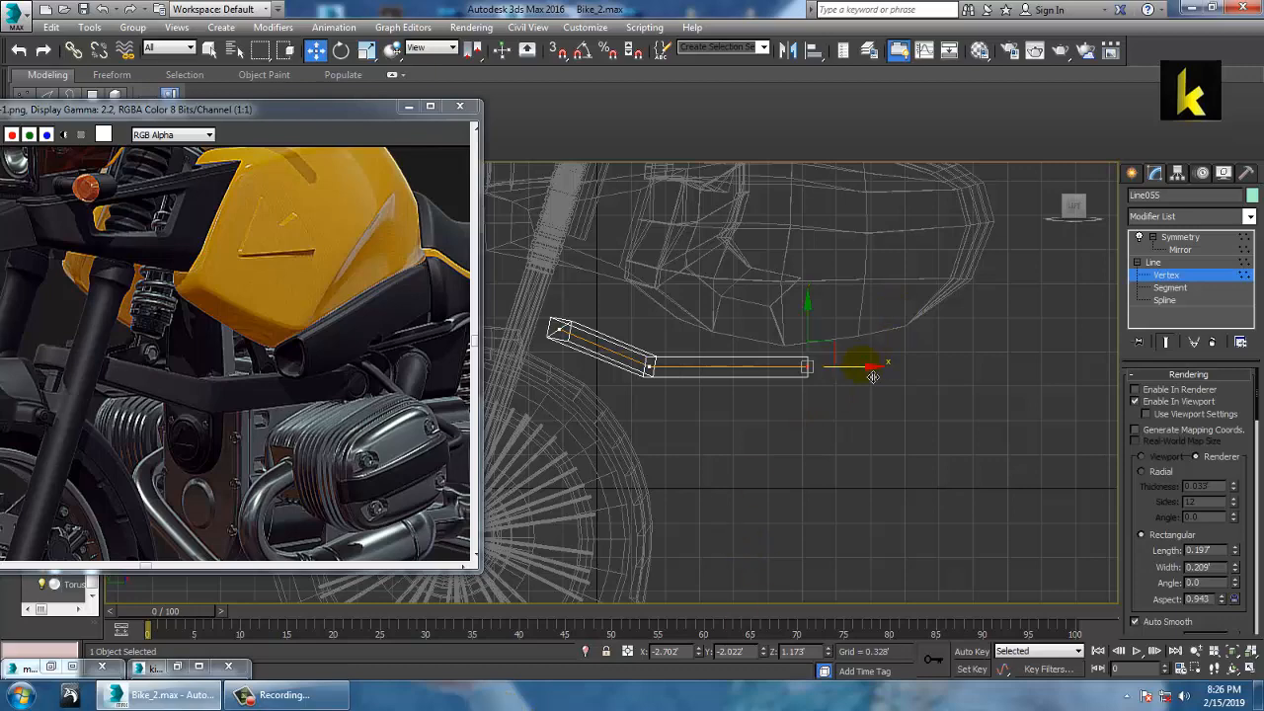
{"action": "left_click_drag", "start_coordinate": [808, 364], "coordinate": [851, 342]}
{"action": "middle_click_drag", "start_coordinate": [934, 376], "coordinate": [877, 399]}
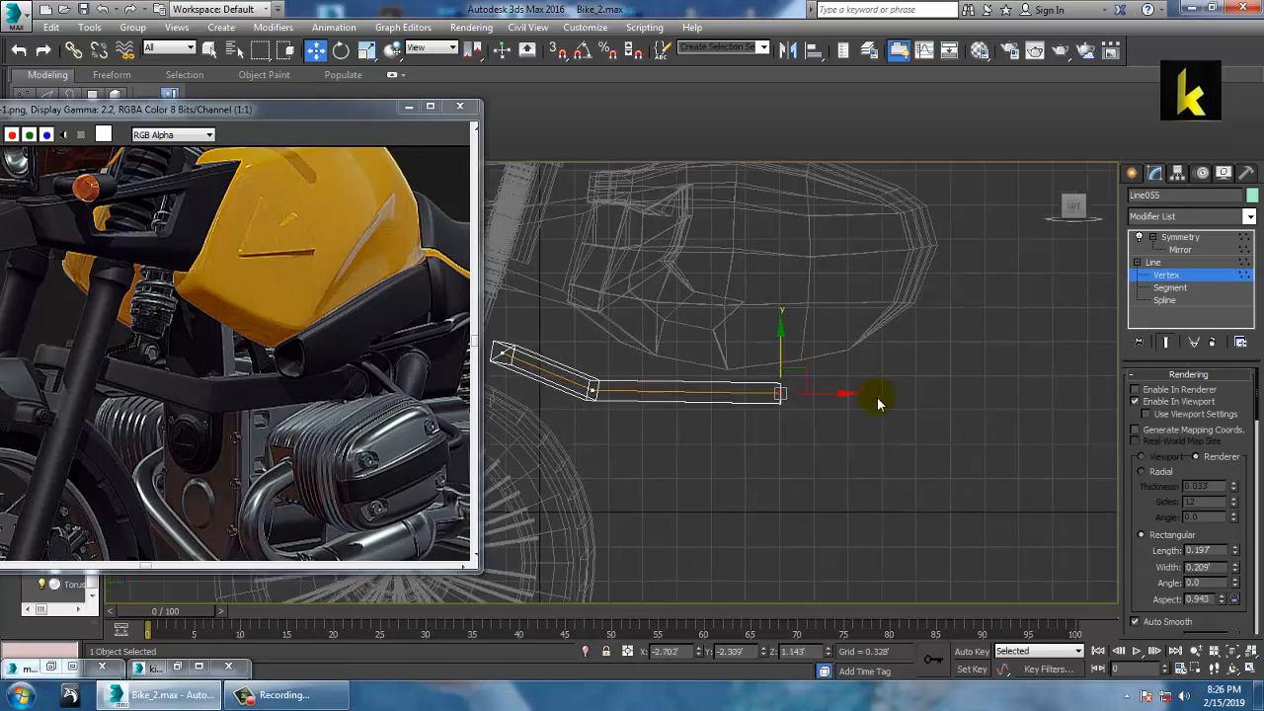
Compare the reshaped frame bar with the full-bike reference image in perspective and leave vertex editing.
{"action": "scroll", "coordinate": [254, 395], "scroll_direction": "down", "scroll_amount": 2}
{"action": "scroll", "coordinate": [249, 398], "scroll_direction": "up", "scroll_amount": 1}
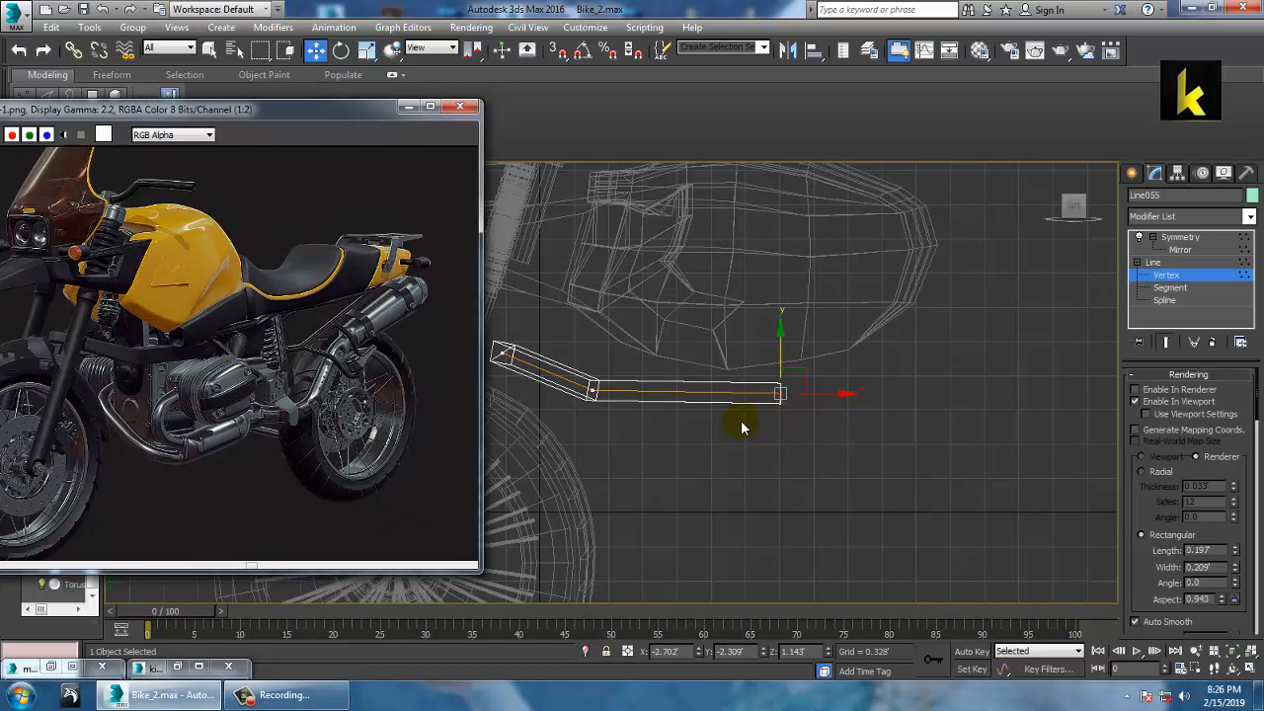
{"action": "left_click", "coordinate": [864, 489]}
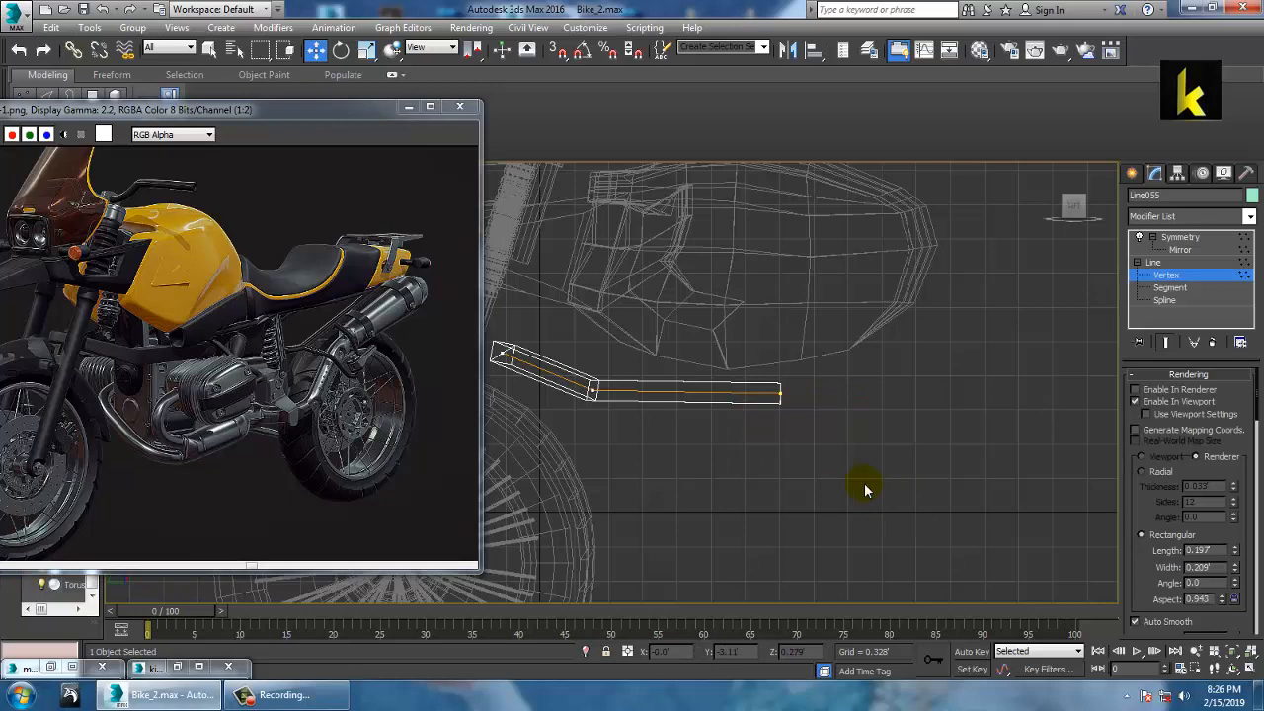
{"action": "key", "text": "alt+w"}
{"action": "left_click", "coordinate": [848, 486]}
{"action": "key", "text": "alt+w"}
{"action": "middle_click_drag", "start_coordinate": [837, 457], "coordinate": [894, 441], "text": "alt"}
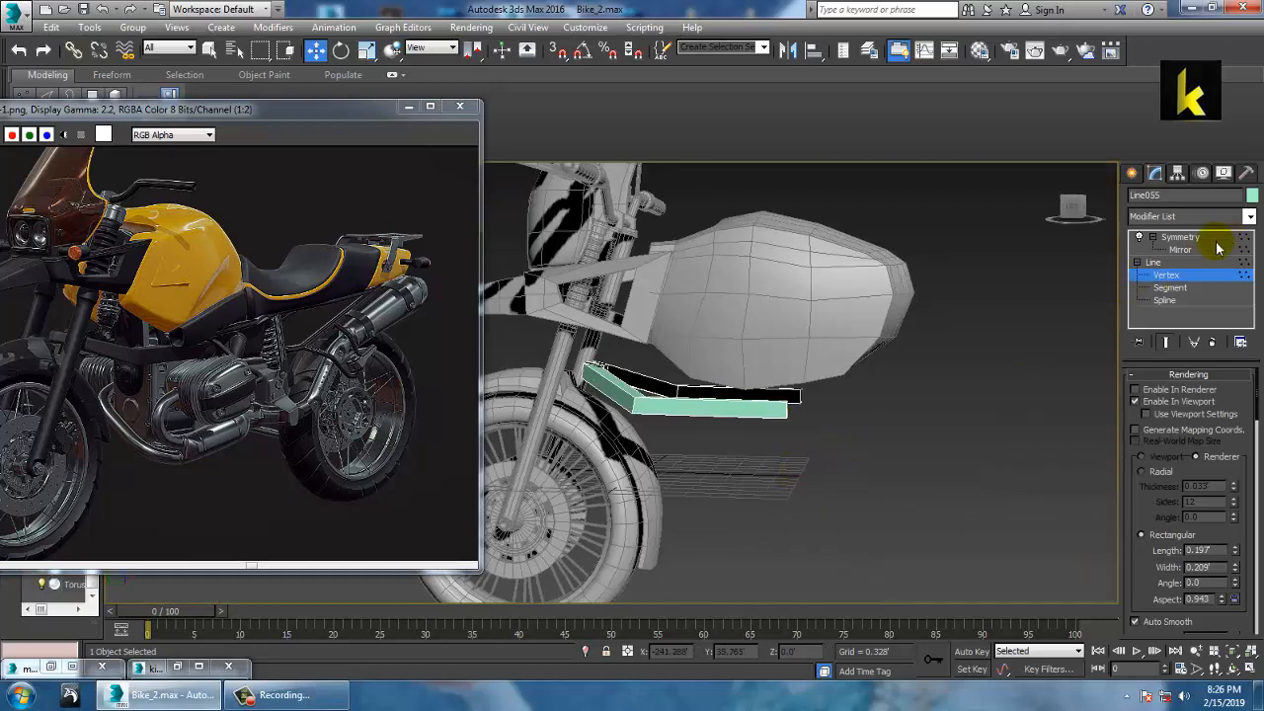
{"action": "left_click", "coordinate": [1153, 261]}
{"action": "scroll", "coordinate": [810, 406], "scroll_direction": "down", "scroll_amount": 5}
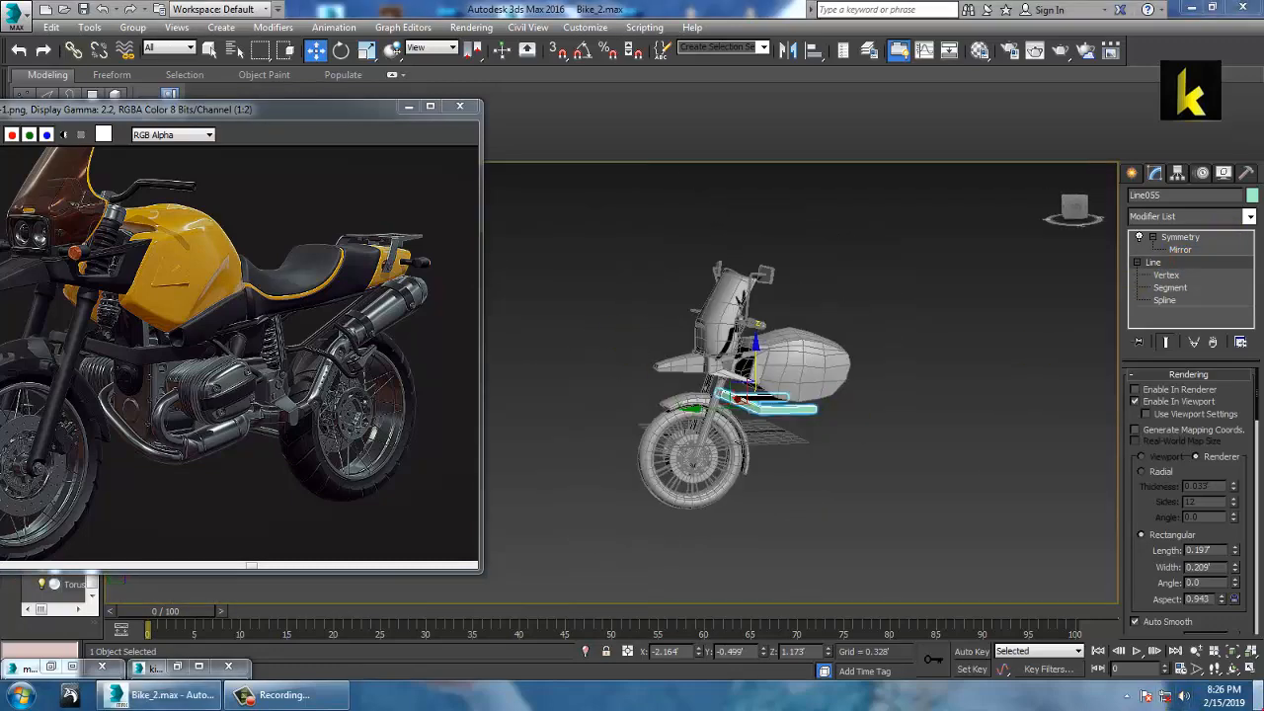
Bring the maxresdefault.jpg reference window forward and move it aside to uncover the bike model.
{"action": "left_click", "coordinate": [1259, 698]}
{"action": "left_click", "coordinate": [173, 693]}
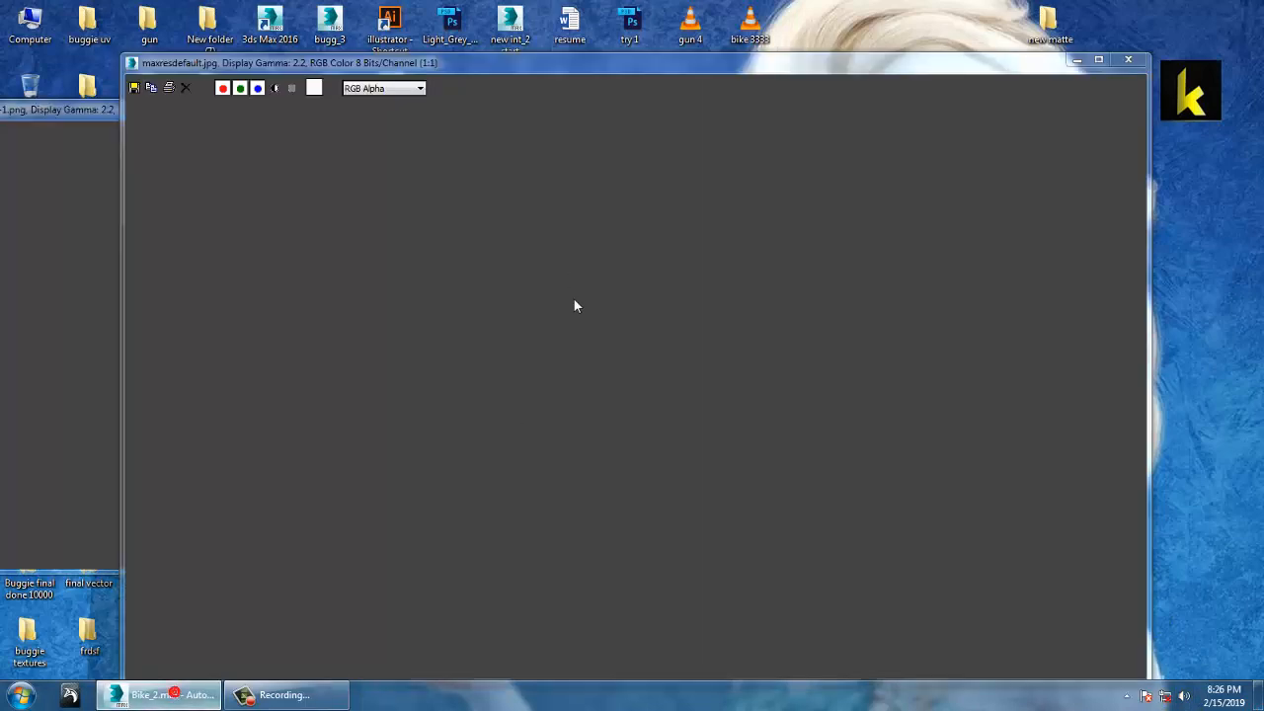
{"action": "left_click", "coordinate": [925, 255]}
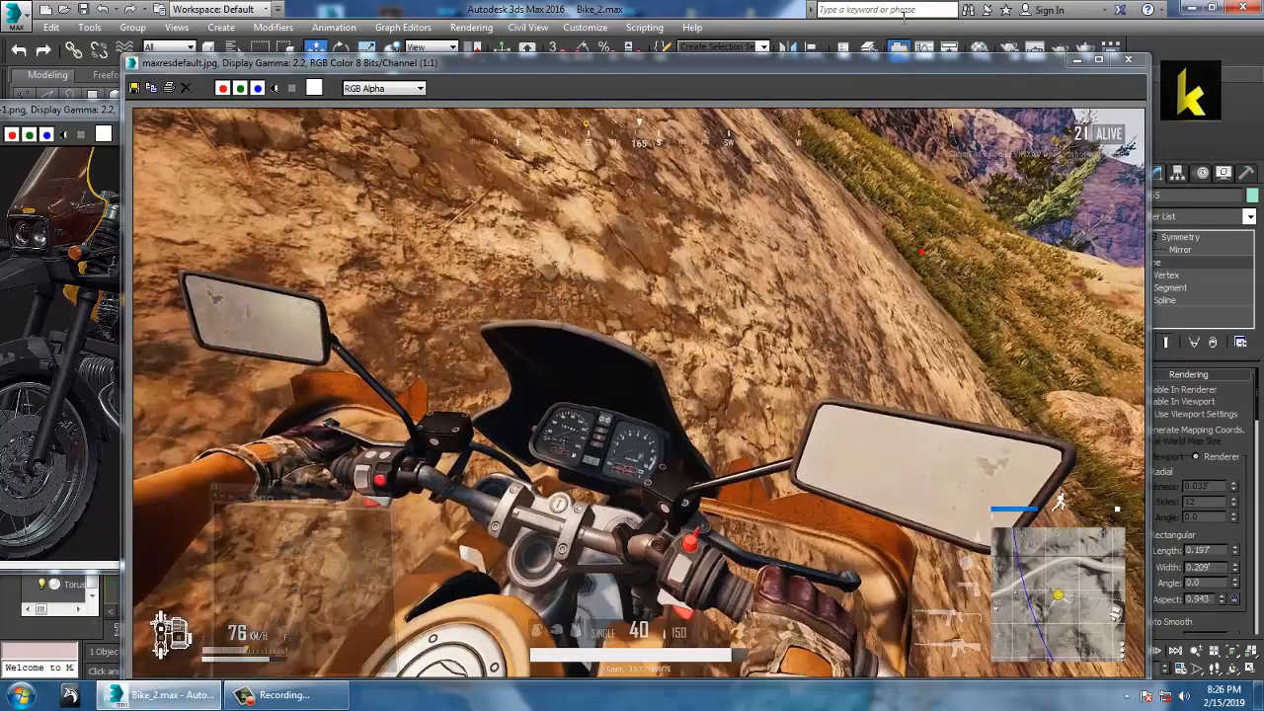
{"action": "left_click_drag", "start_coordinate": [888, 62], "coordinate": [350, 82]}
Select every object of the bike and give them all the same light grey object colour.
{"action": "key", "text": "ctrl+a"}
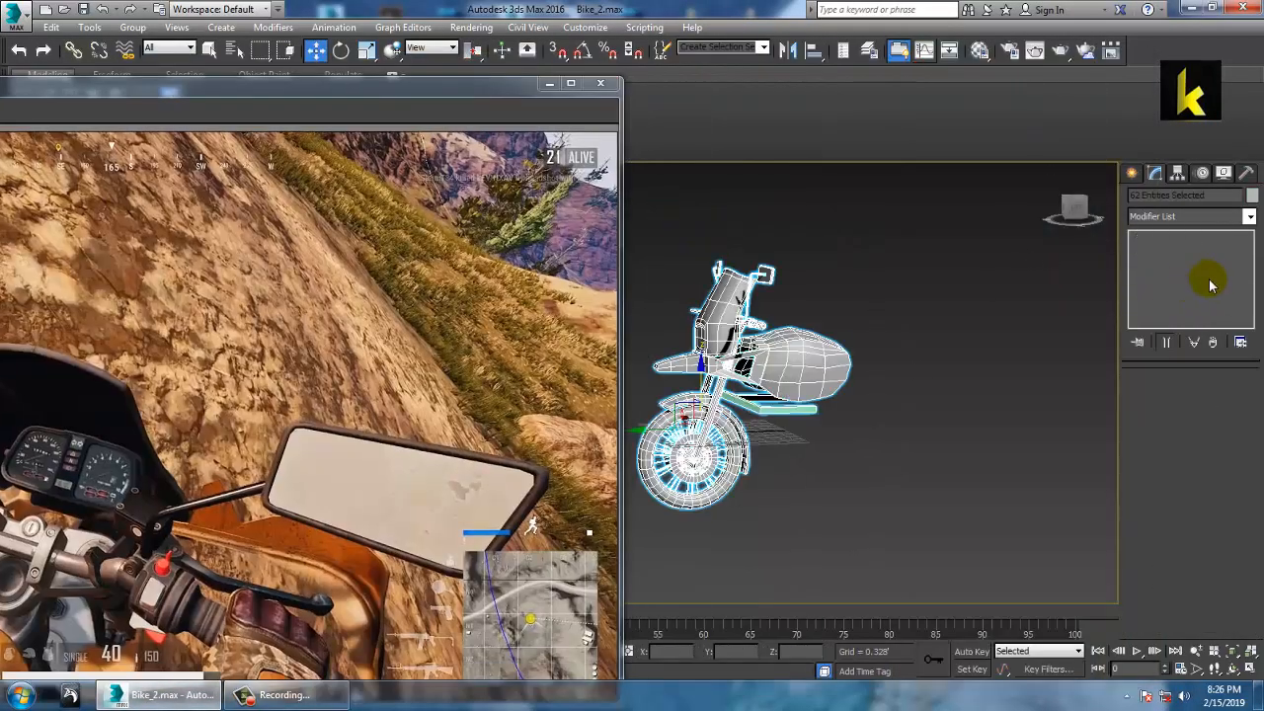
{"action": "left_click", "coordinate": [1133, 173]}
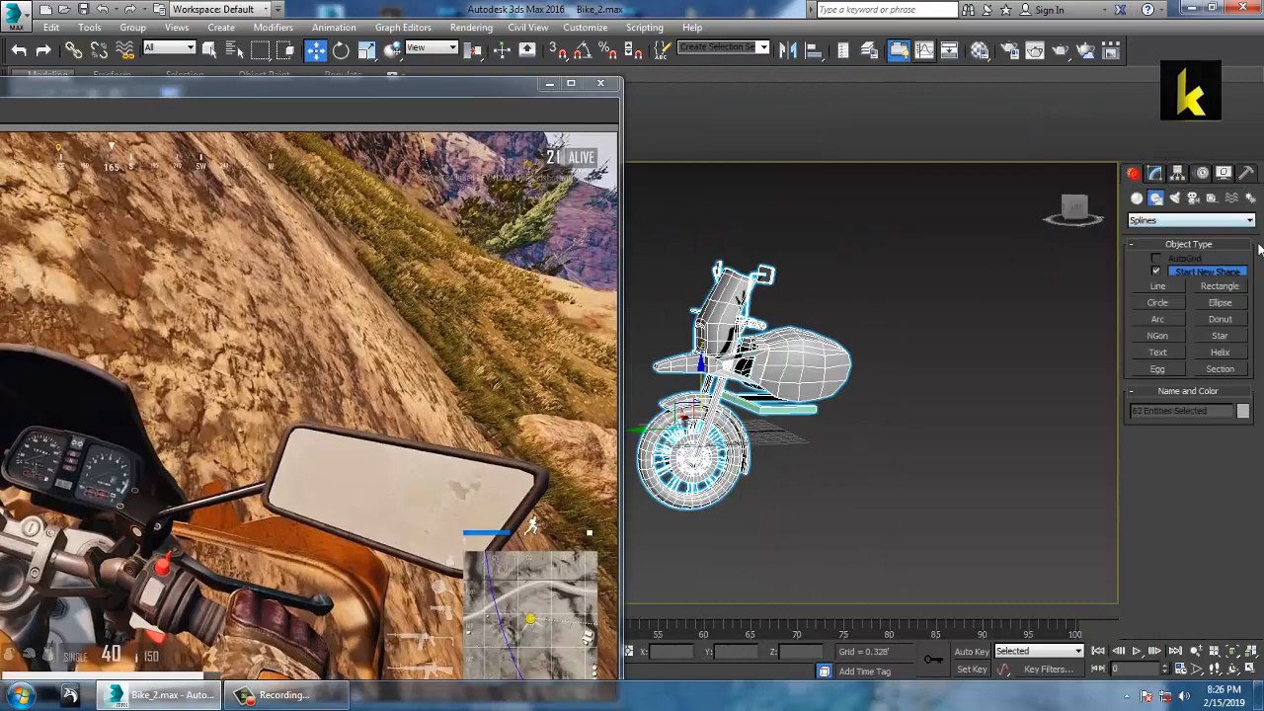
{"action": "left_click", "coordinate": [1136, 197]}
{"action": "left_click", "coordinate": [1241, 382]}
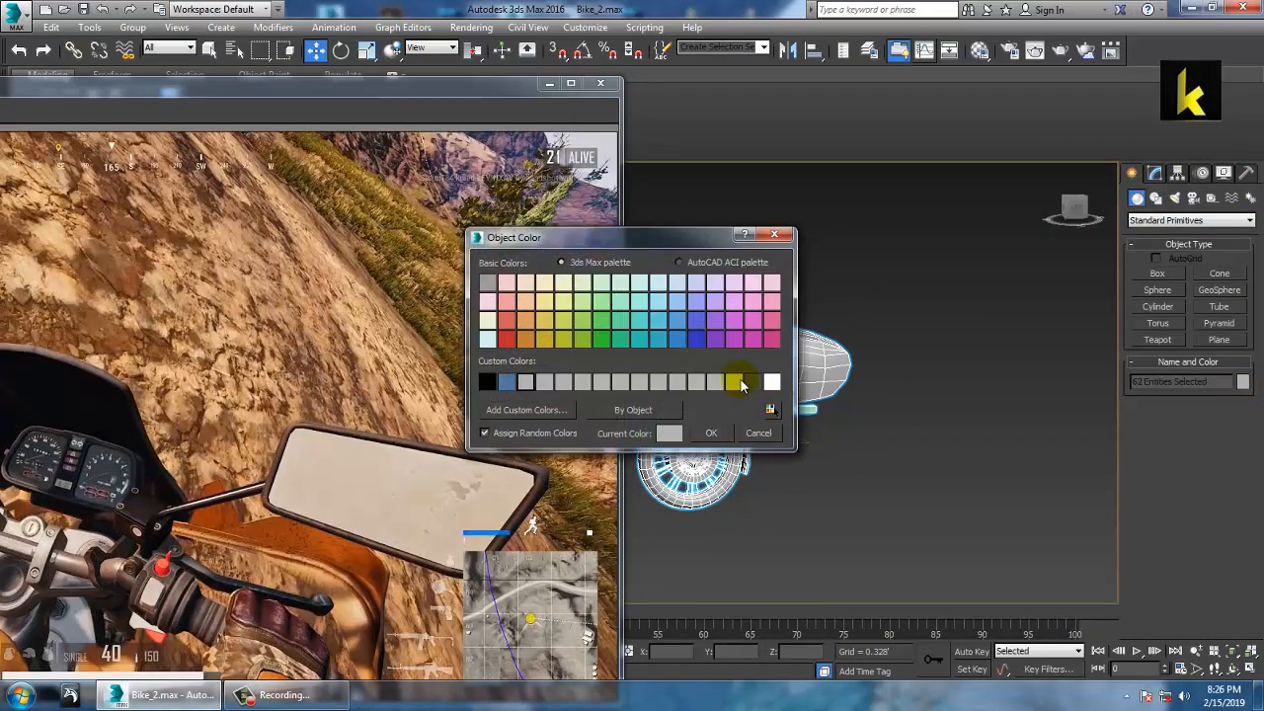
{"action": "left_click", "coordinate": [716, 436]}
{"action": "left_click", "coordinate": [992, 408]}
{"action": "mouse_move", "coordinate": [993, 408]}
{"action": "middle_mouse_down", "text": "alt"}
{"action": "mouse_move", "coordinate": [839, 417]}
{"action": "mouse_move", "coordinate": [998, 406]}
{"action": "middle_mouse_up", "text": "alt"}
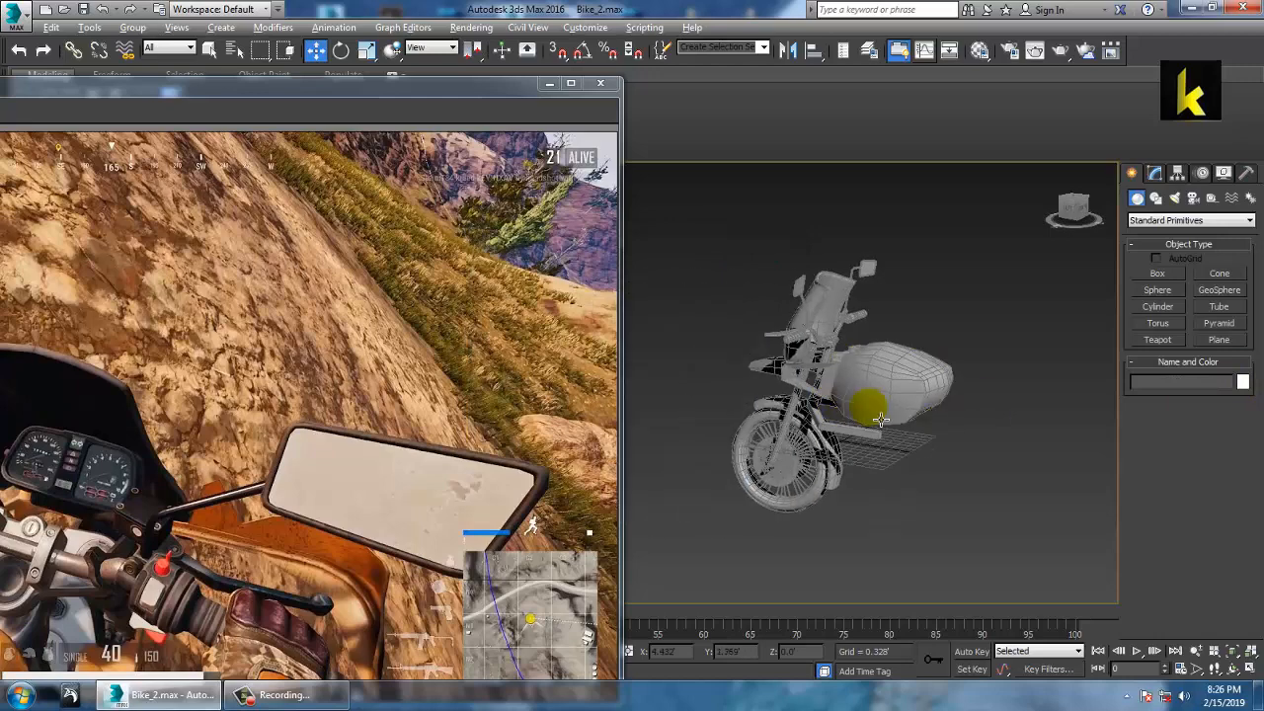
Turn on the fuel tank's TurboSmooth modifier and check the smoothed tank on the bike.
{"action": "middle_click_drag", "start_coordinate": [875, 415], "coordinate": [928, 379], "text": "alt"}
{"action": "left_click", "coordinate": [872, 388]}
{"action": "left_click", "coordinate": [1155, 174]}
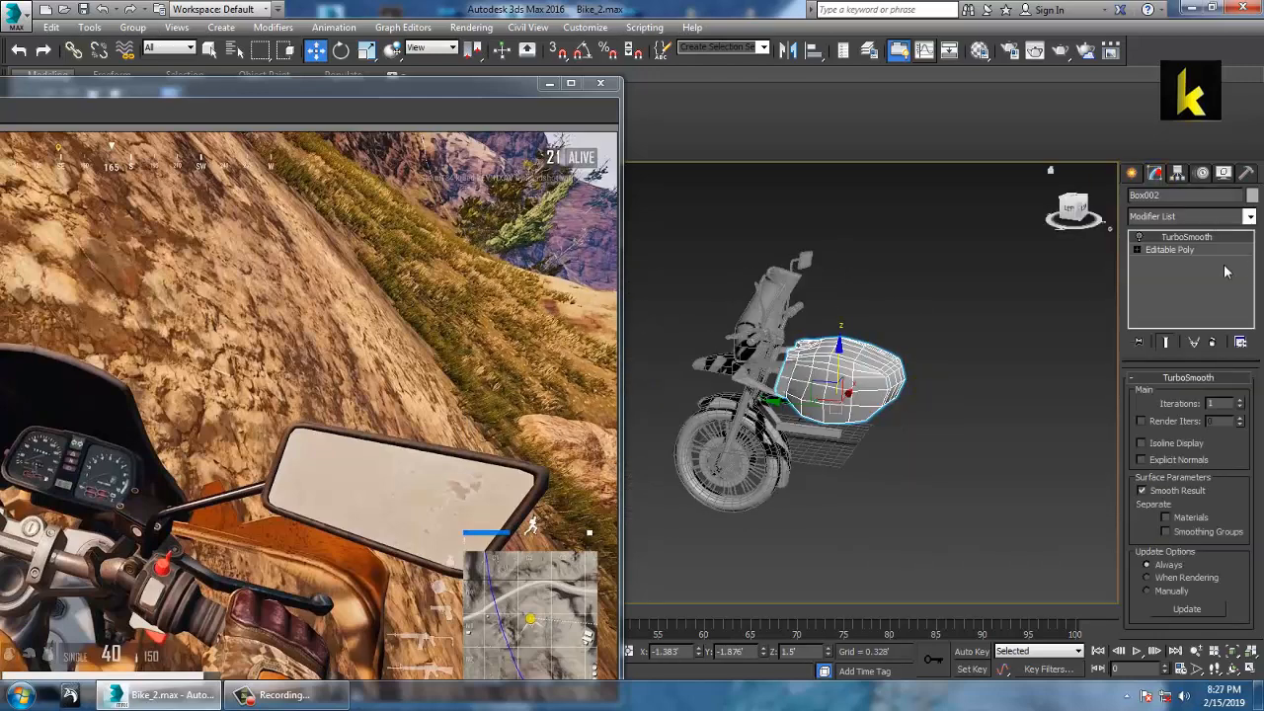
{"action": "left_click", "coordinate": [1140, 236]}
{"action": "left_click", "coordinate": [921, 293]}
{"action": "mouse_move", "coordinate": [921, 294]}
{"action": "middle_mouse_down", "text": "alt"}
{"action": "mouse_move", "coordinate": [961, 288]}
{"action": "mouse_move", "coordinate": [925, 307]}
{"action": "middle_mouse_up", "text": "alt"}
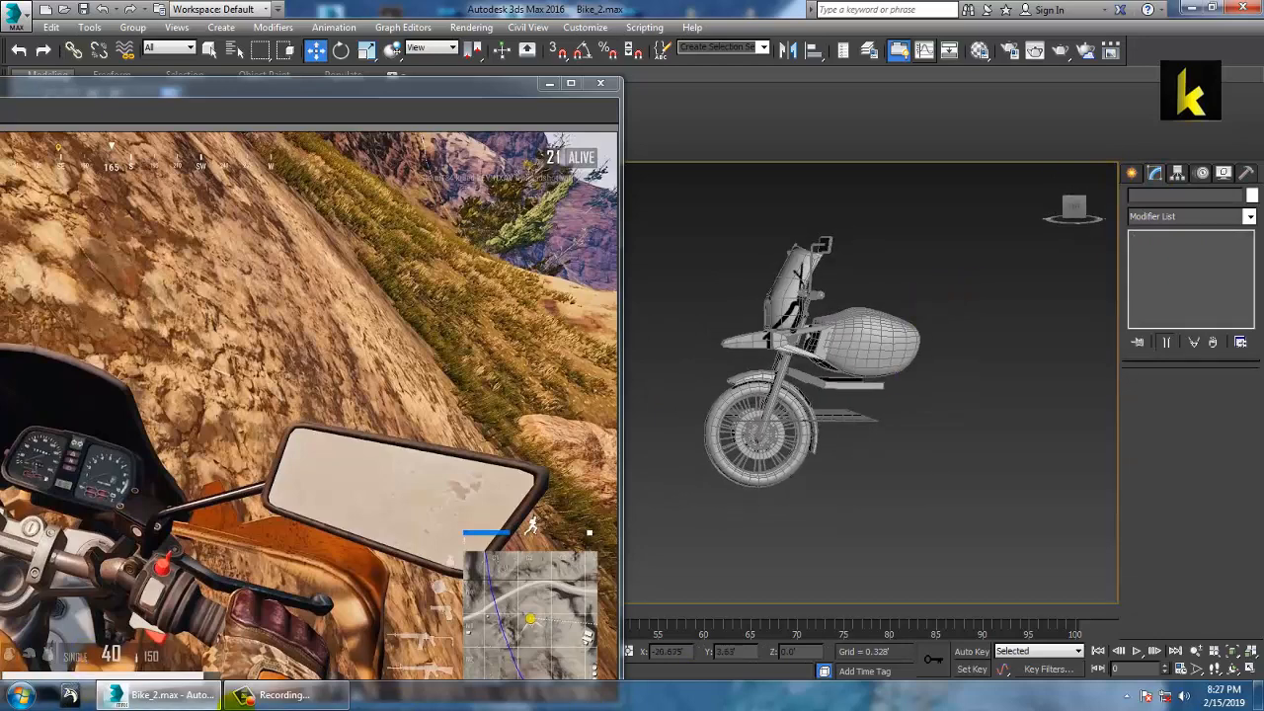
{"action": "left_click", "coordinate": [282, 694]}
{"action": "left_click", "coordinate": [1230, 622]}
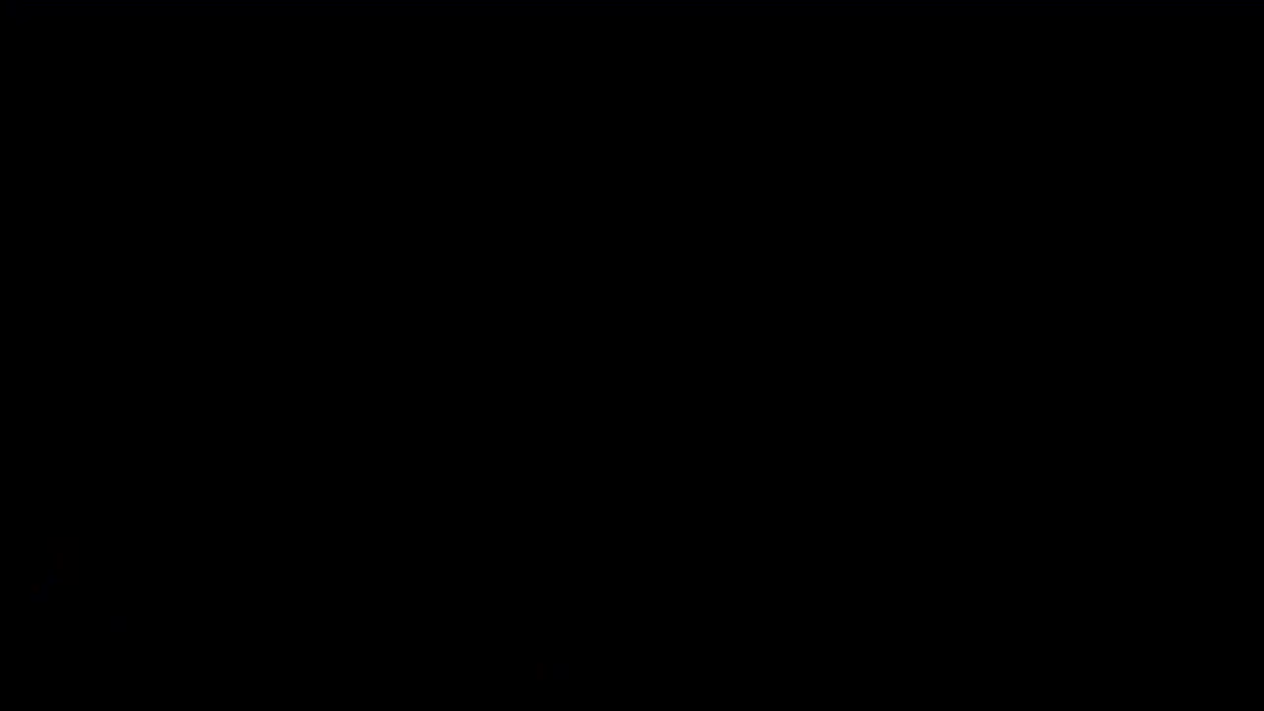